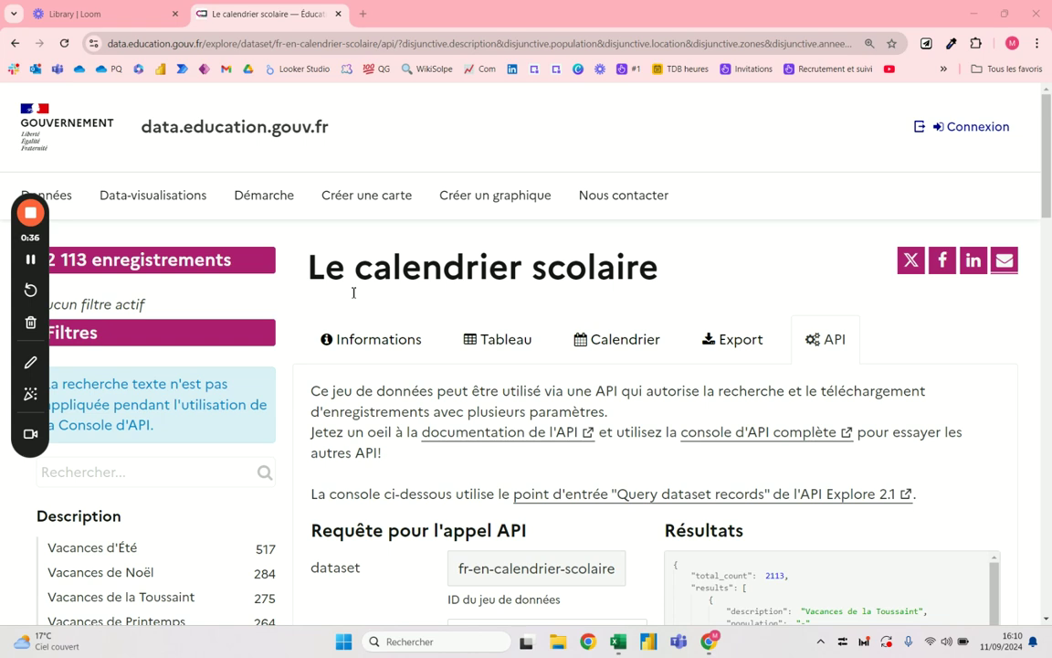
# Review the M code of the Import vacances 1 query in the Éditeur avancé.
pyautogui.hotkey('alt', 'Tab')
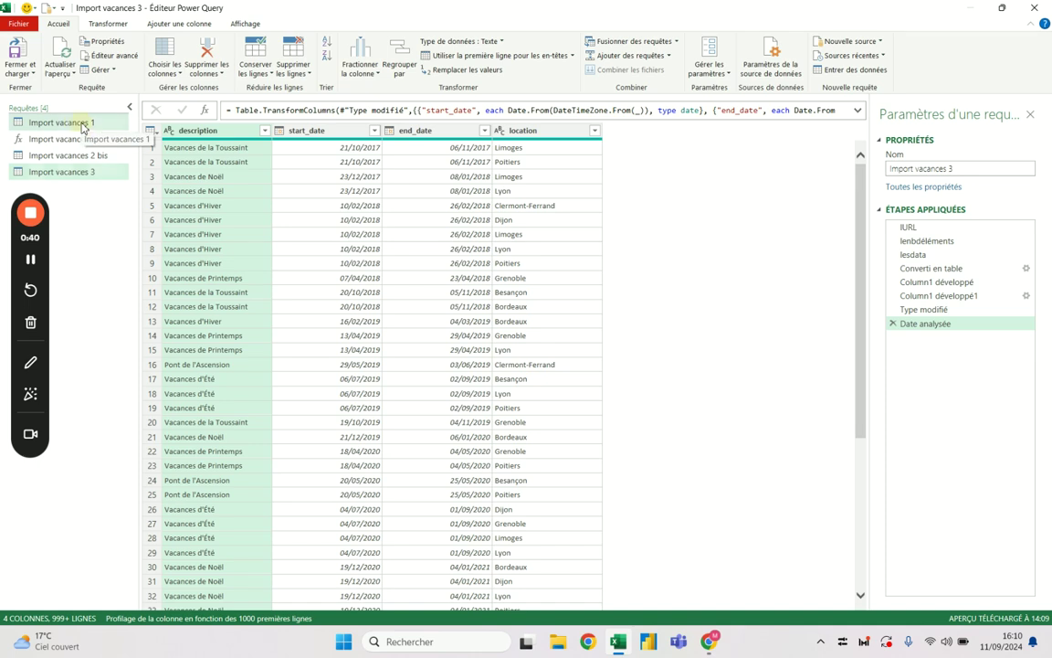
pyautogui.click(83, 122)
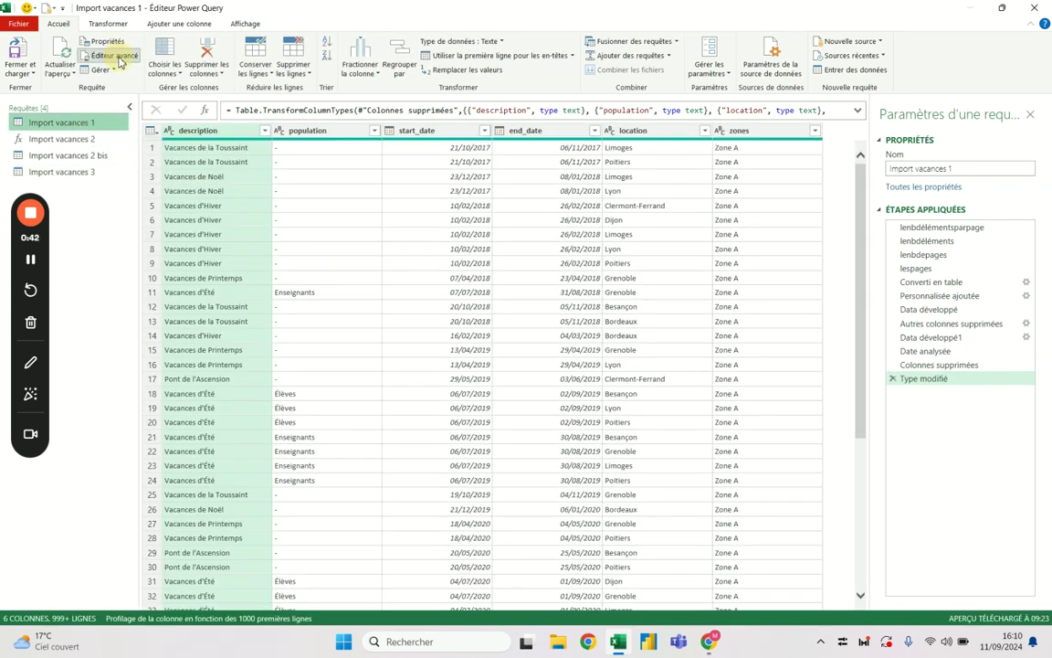
pyautogui.click(117, 58)
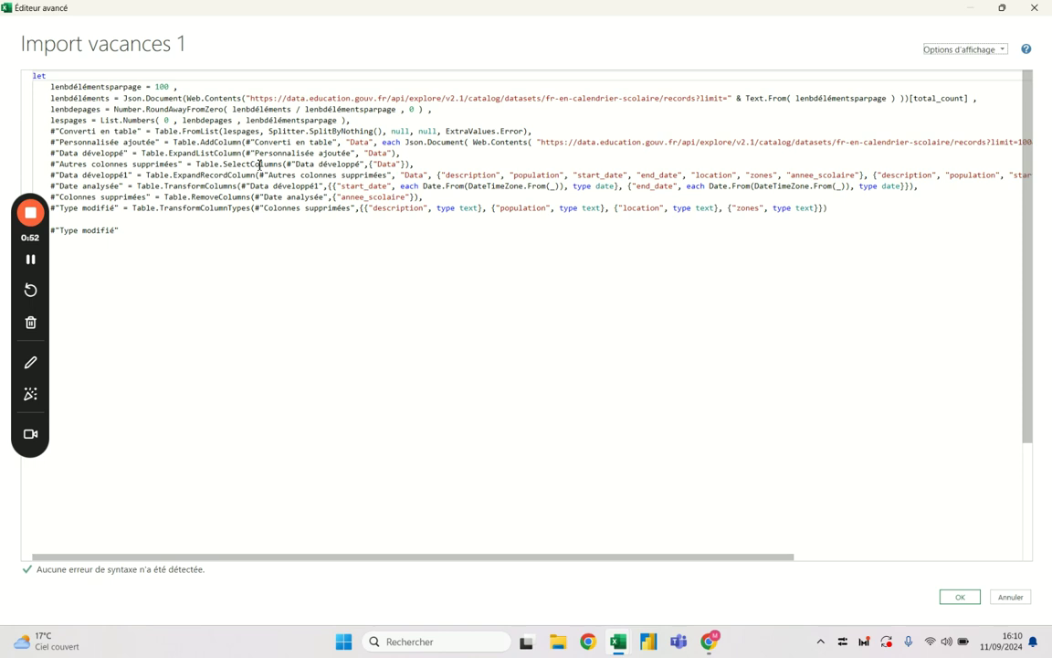
pyautogui.click(1033, 8)
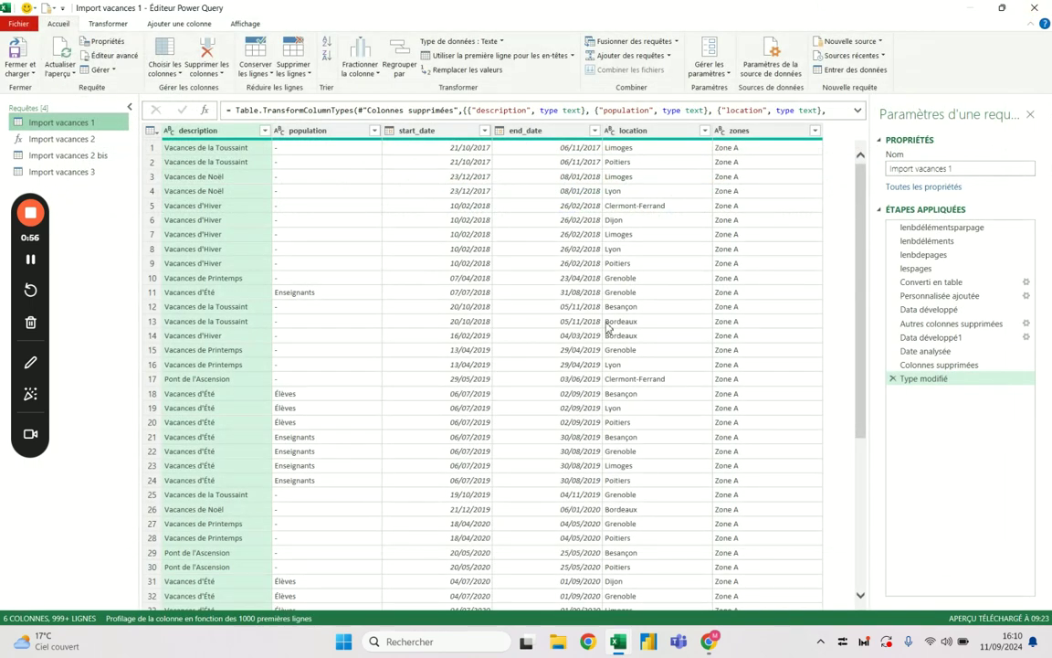
# Show the Import vacances 2 function's parameter form and select the loffset field.
pyautogui.hotkey('alt', 'Tab')
pyautogui.hotkey('alt', 'Tab')
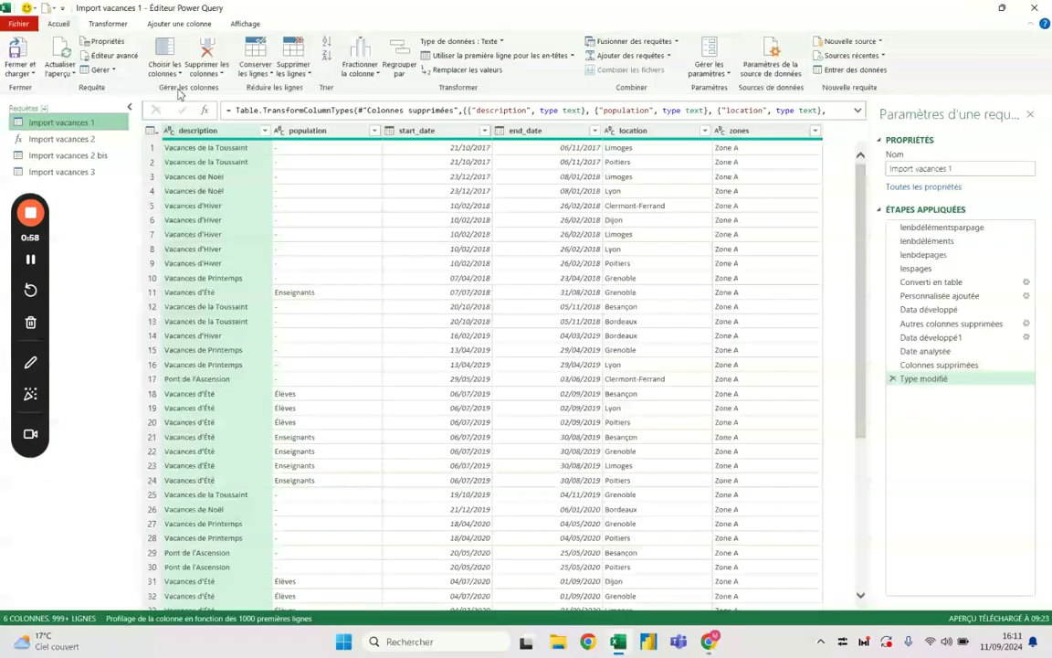
pyautogui.click(85, 140)
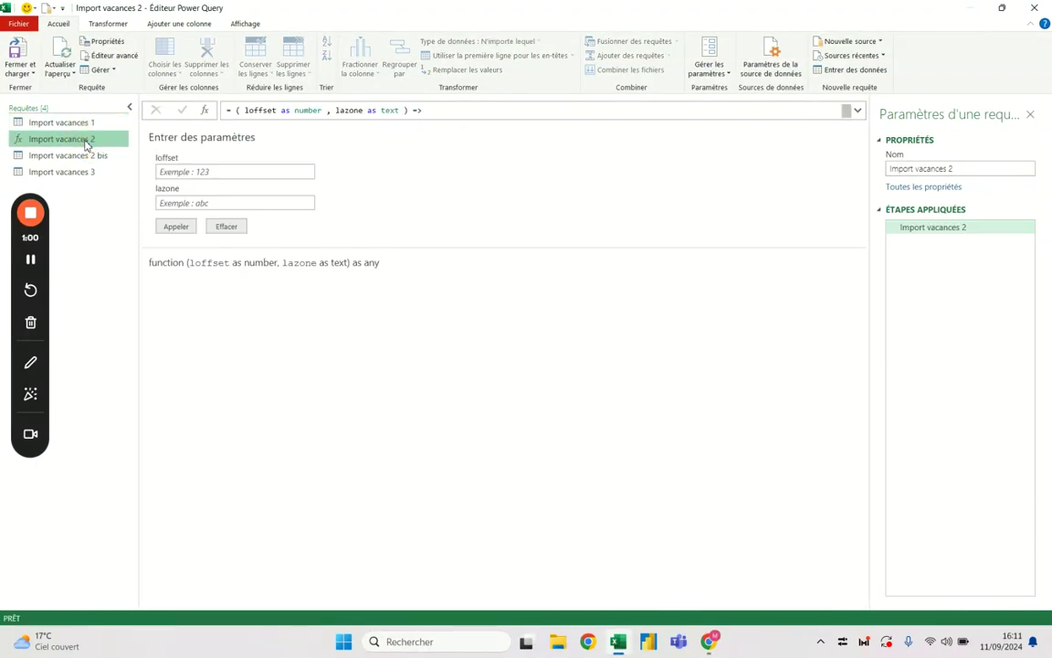
pyautogui.click(182, 171)
# Inspect the Import vacances 2 bis M code, highlighting its #"Import vacances 2" function call.
pyautogui.click(183, 203)
pyautogui.click(99, 159)
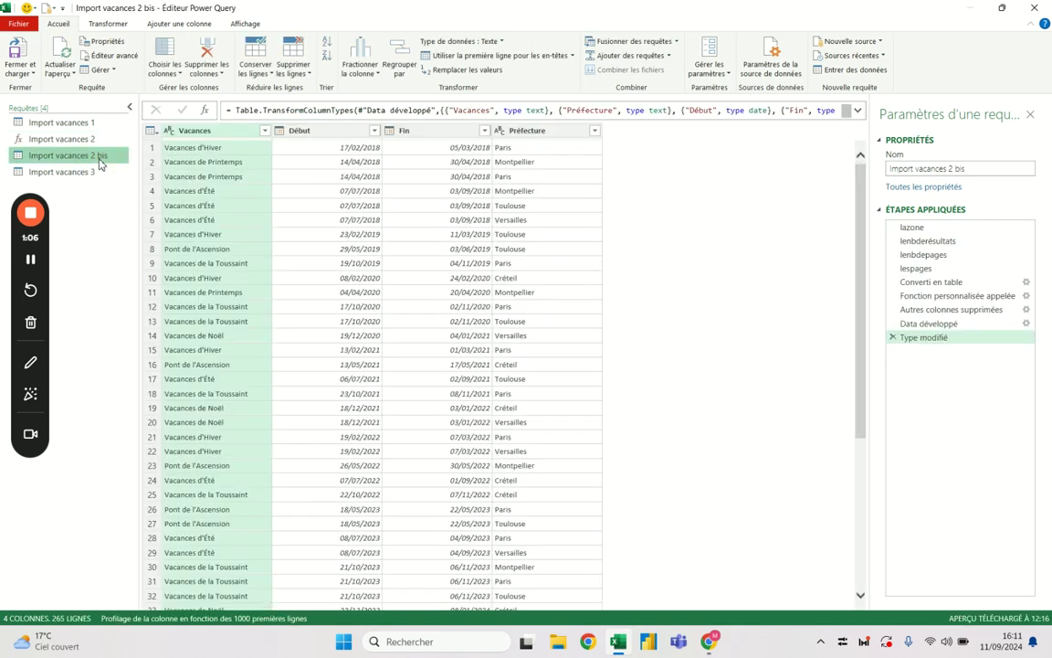
pyautogui.click(109, 56)
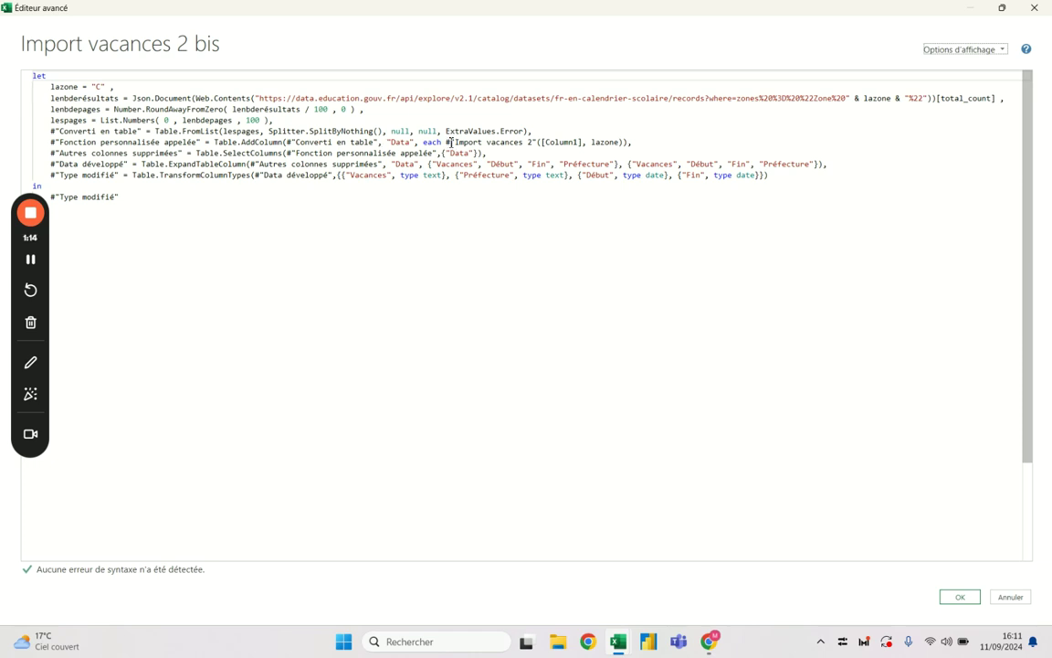
pyautogui.moveTo(445, 143)
pyautogui.mouseDown()
pyautogui.moveTo(630, 142)
pyautogui.moveTo(621, 148)
pyautogui.mouseUp()
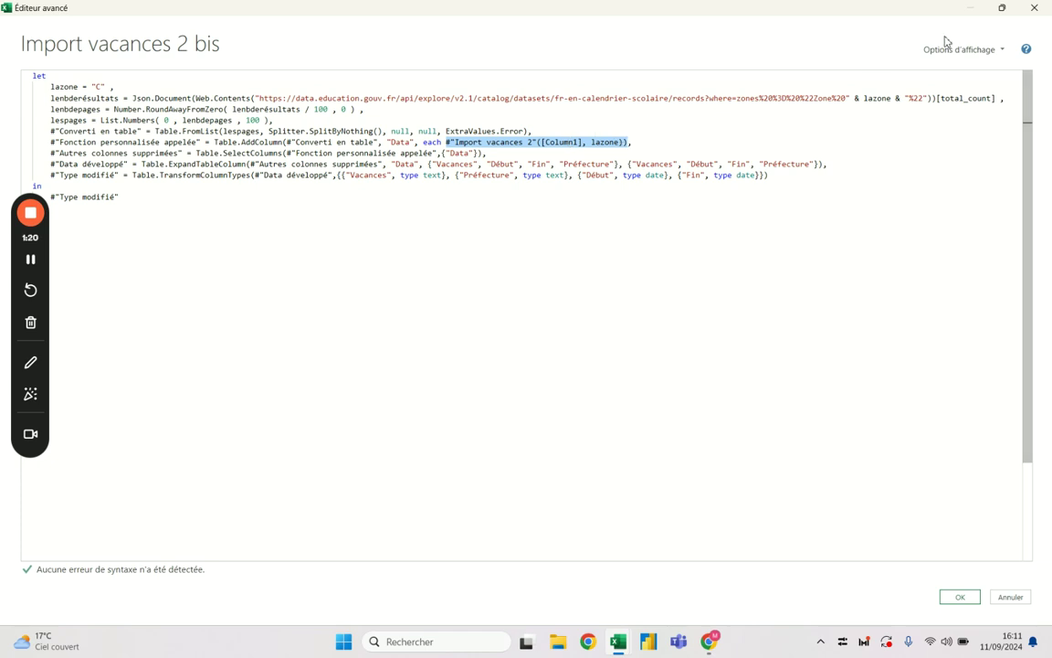
pyautogui.click(1035, 7)
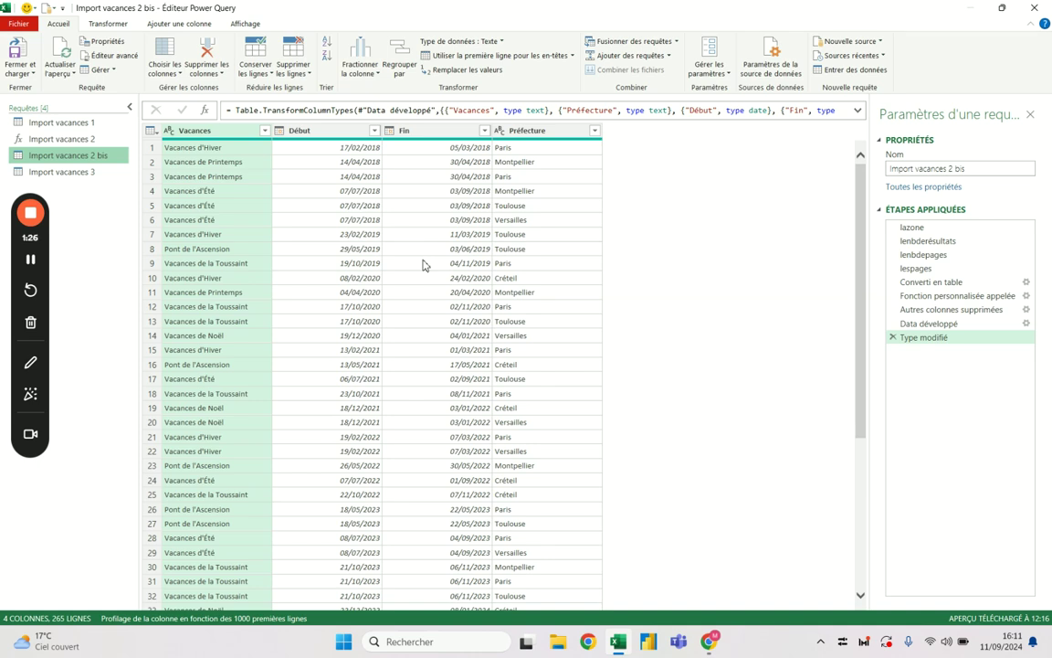
pyautogui.click(91, 183)
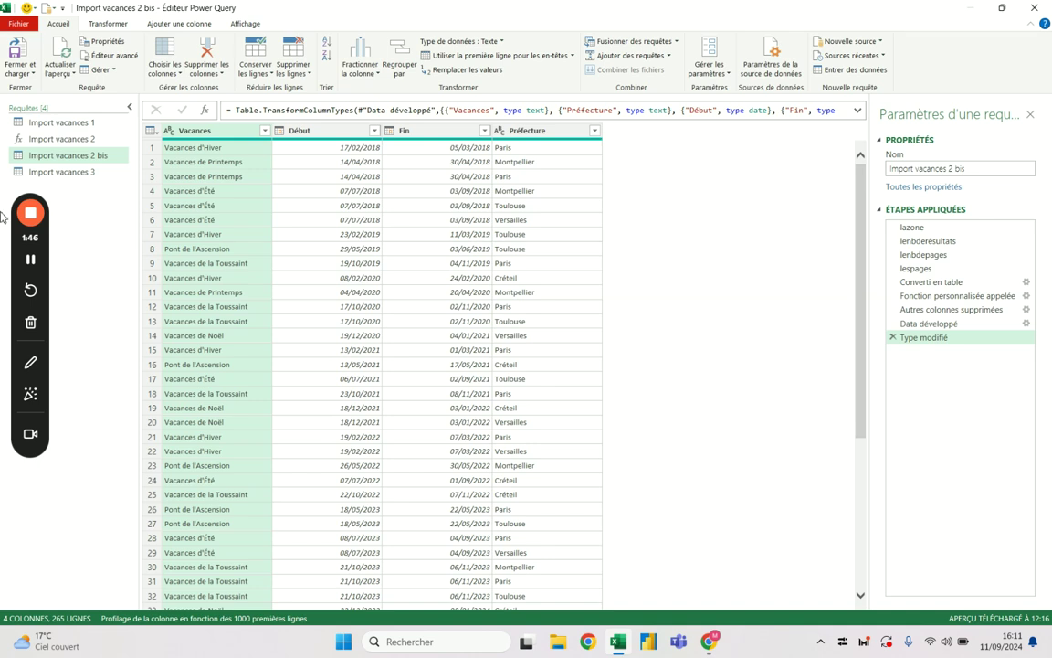
pyautogui.hotkey('alt', 'Tab')
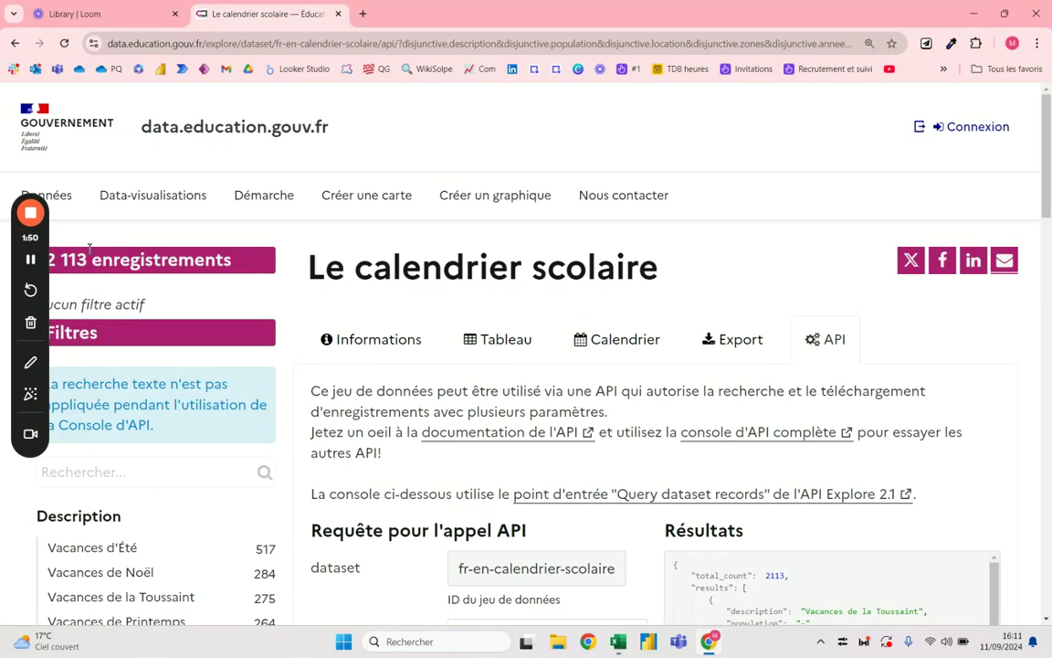
pyautogui.moveTo(41, 240); pyautogui.dragTo(40, 260)
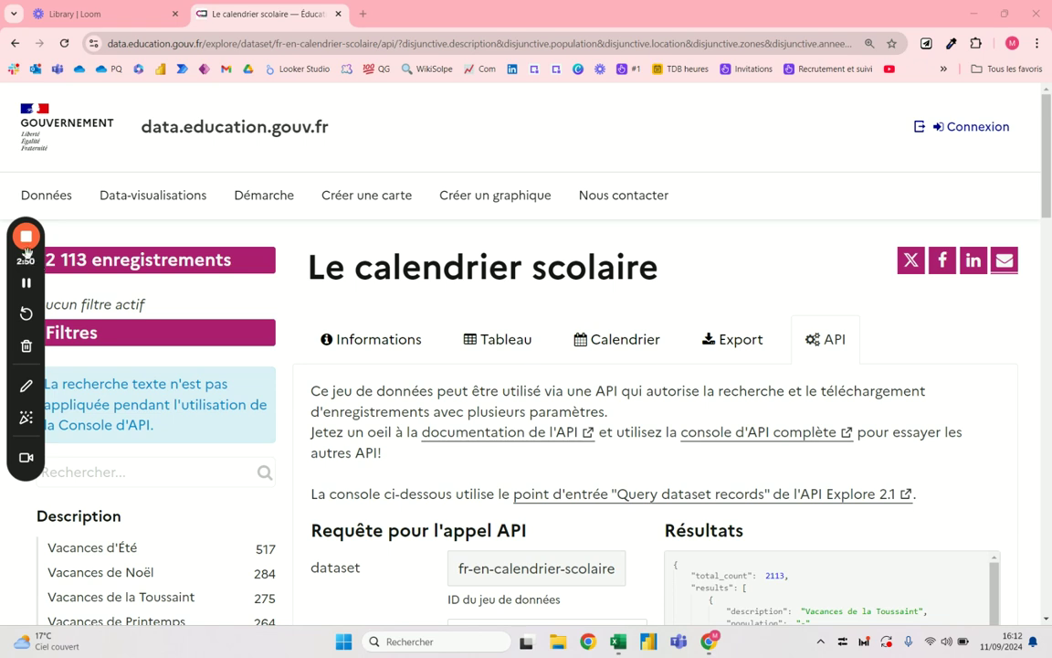
# Compare the Import vacances 3 query with the calendar API results in Chrome.
pyautogui.hotkey('alt', 'Tab')
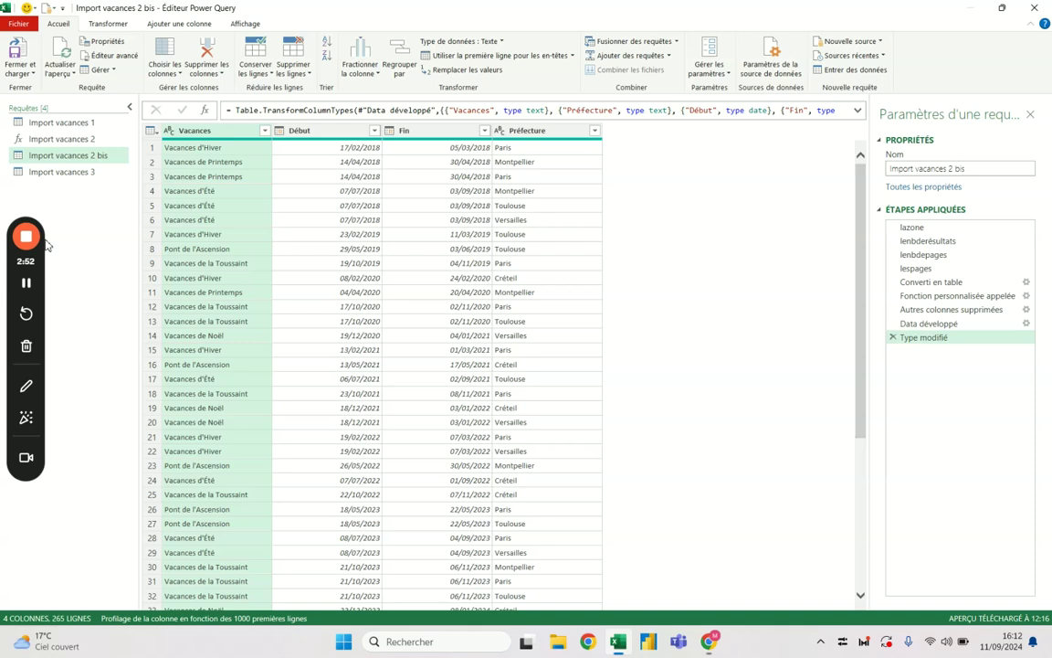
pyautogui.click(83, 174)
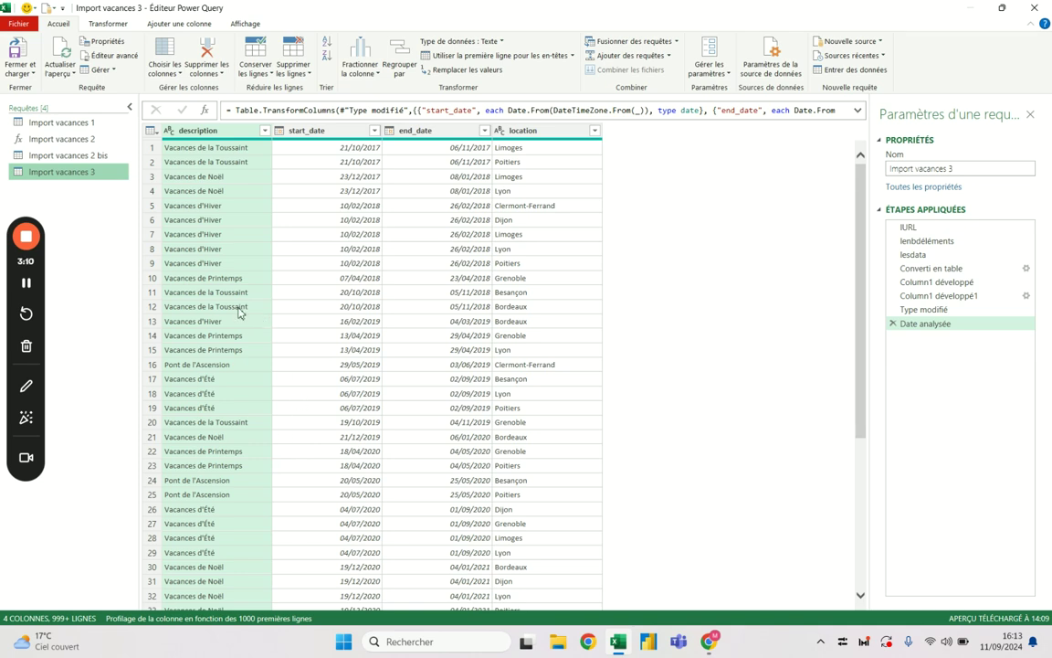
pyautogui.hotkey('alt', 'Tab')
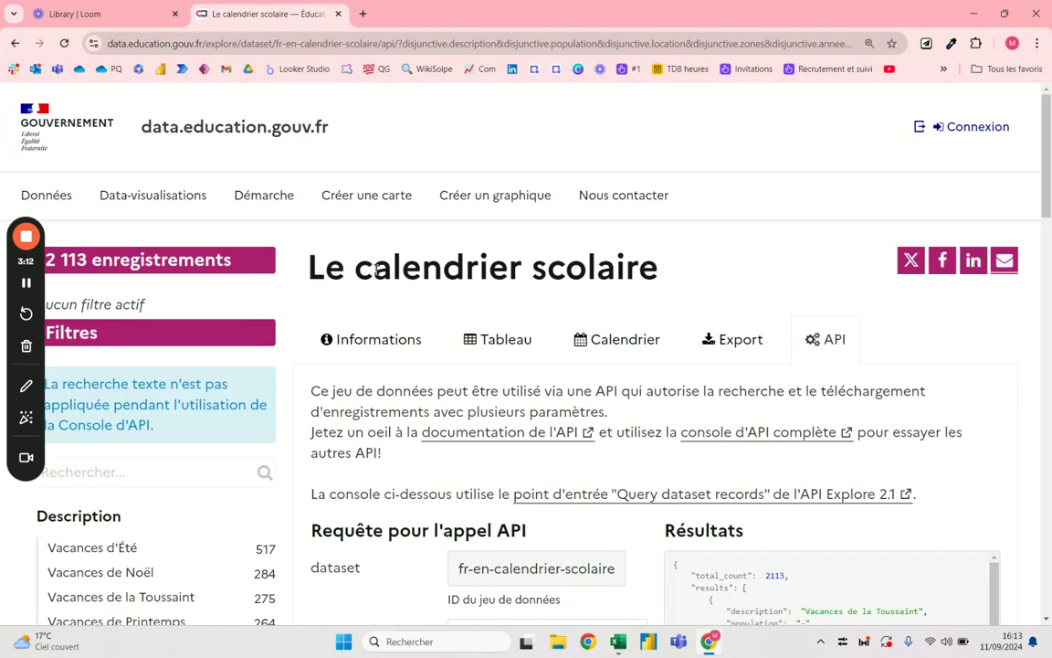
pyautogui.scroll(-3, 794, 562)
pyautogui.scroll(3, 794, 560)
pyautogui.hotkey('alt', 'Tab')
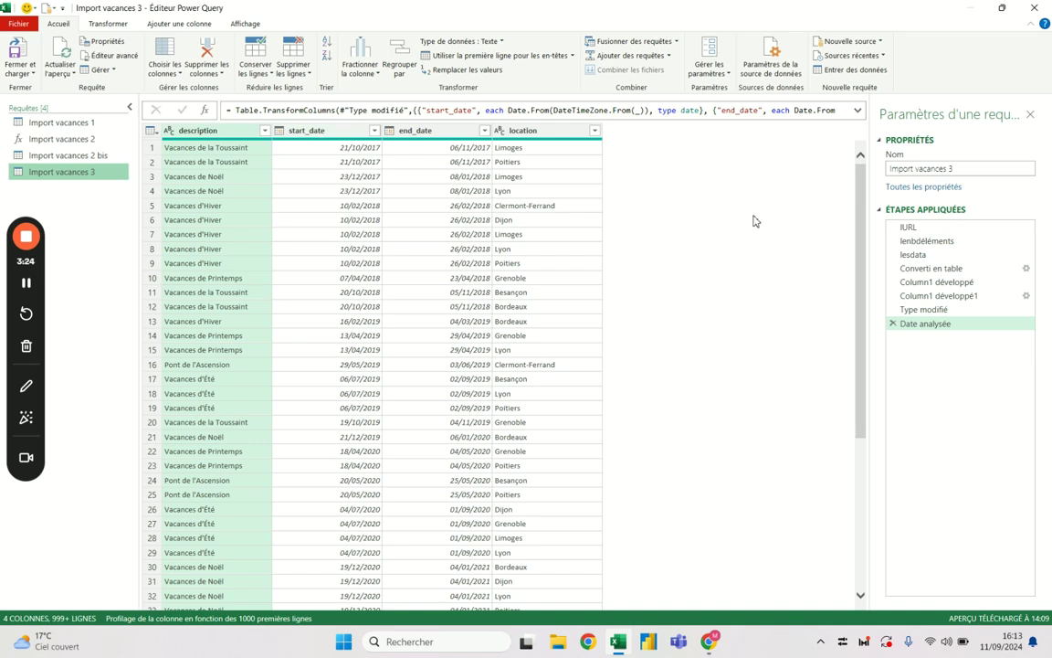
pyautogui.hotkey('alt', 'Tab')
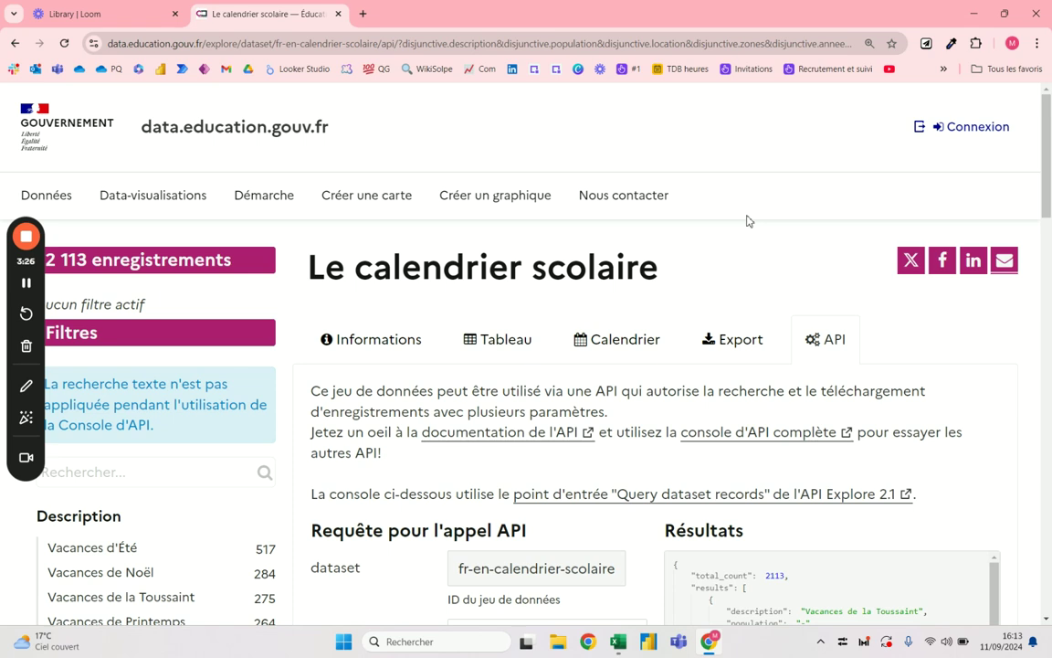
pyautogui.scroll(-3, 721, 192)
pyautogui.scroll(2, 719, 184)
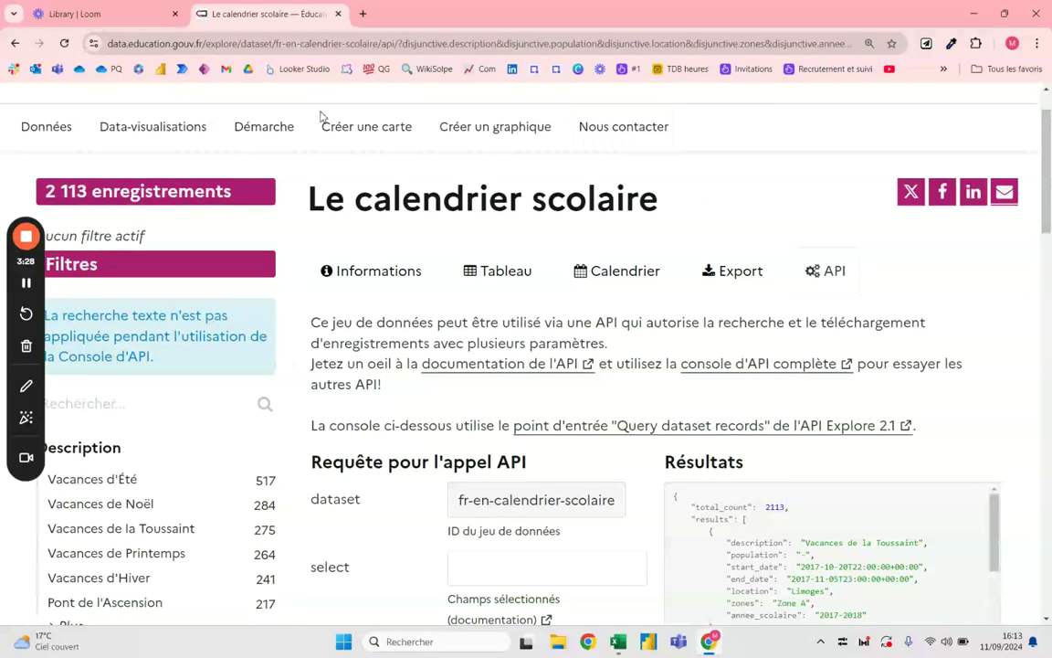
# Browse the Informations, Tableau, Export and API tabs and scroll to the API query form.
pyautogui.click(398, 279)
pyautogui.click(507, 285)
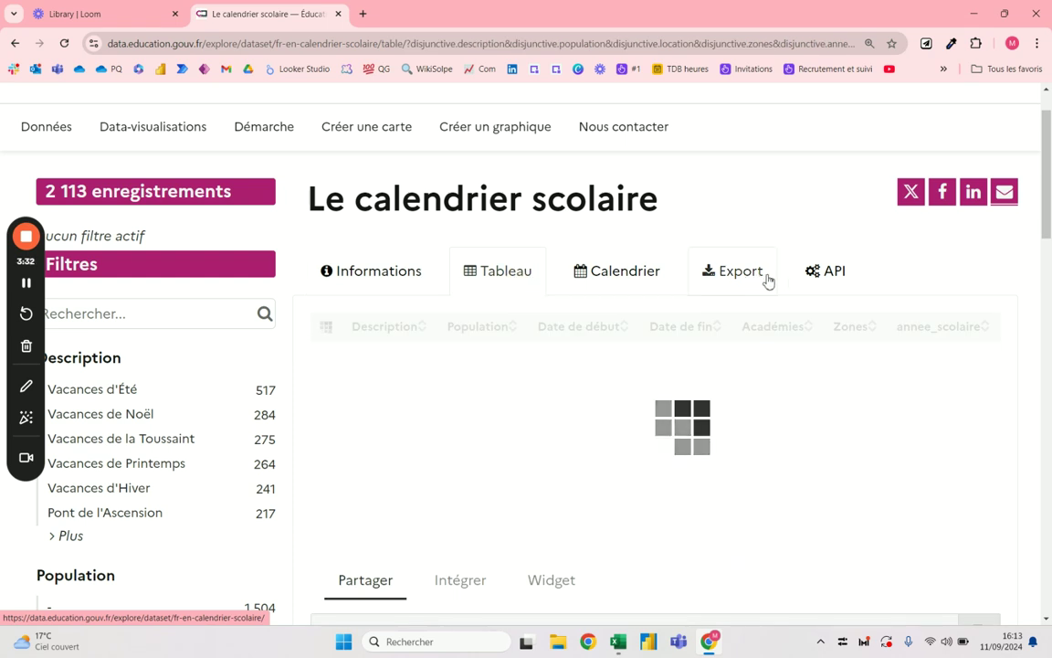
pyautogui.click(732, 279)
pyautogui.click(849, 271)
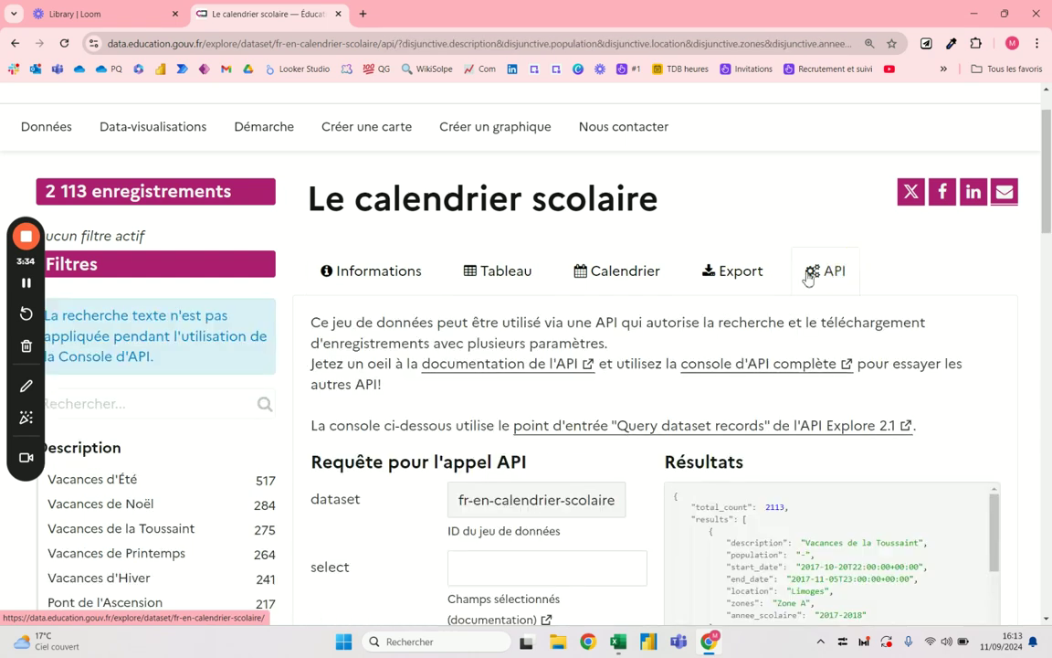
pyautogui.scroll(-2, 799, 274)
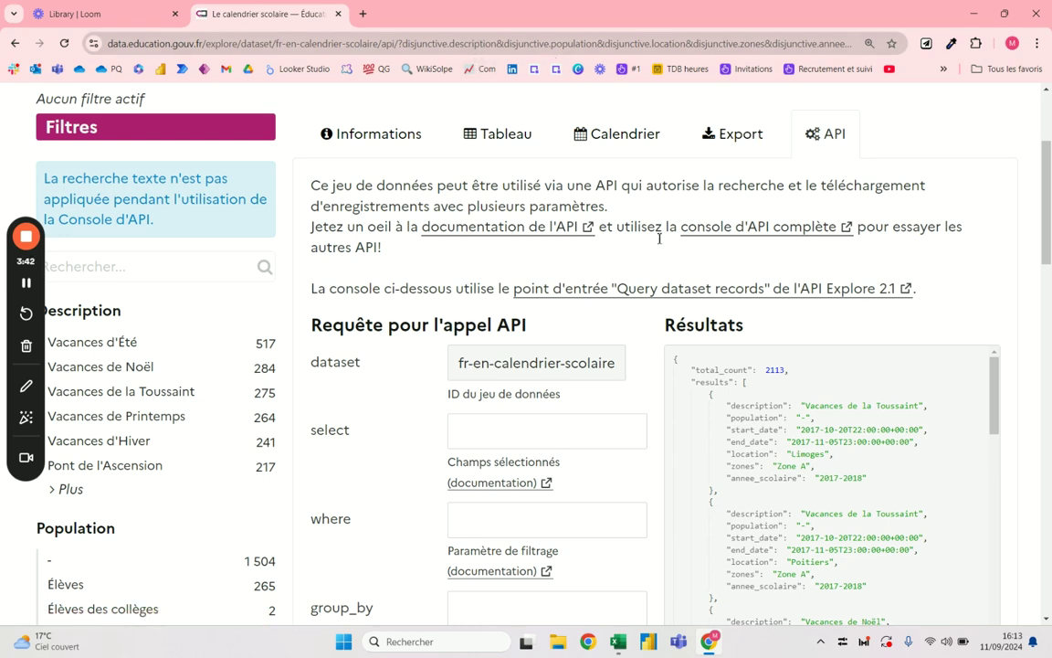
pyautogui.scroll(1, 640, 232)
pyautogui.scroll(-4, 548, 228)
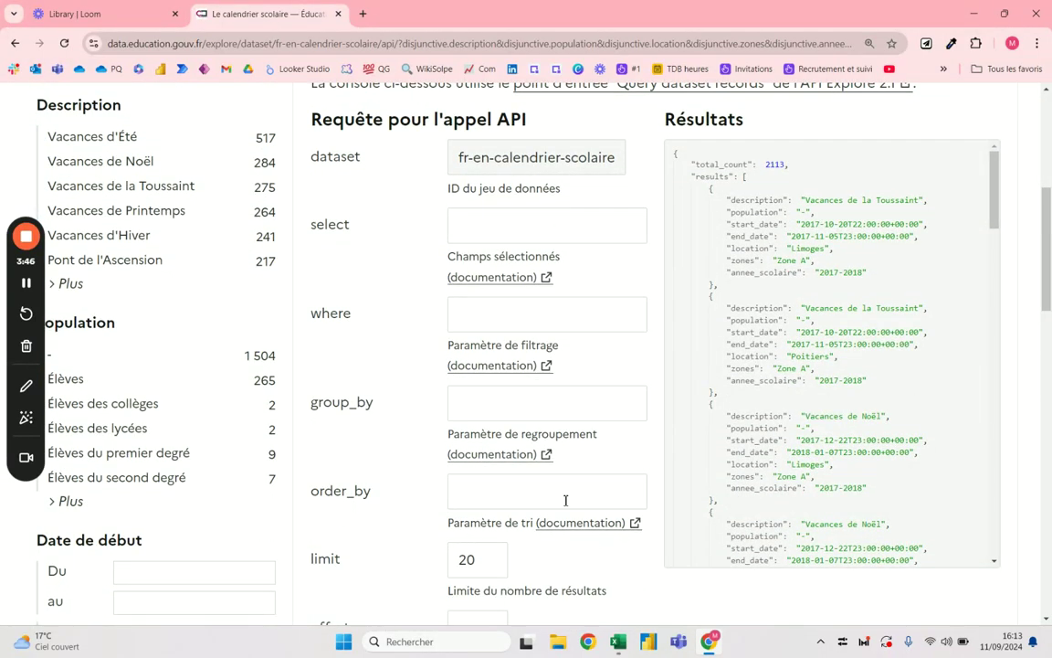
pyautogui.scroll(-1, 508, 447)
# Enter the where filter population <> "Enseignants", which returns an ODSQL syntax error.
pyautogui.click(512, 244)
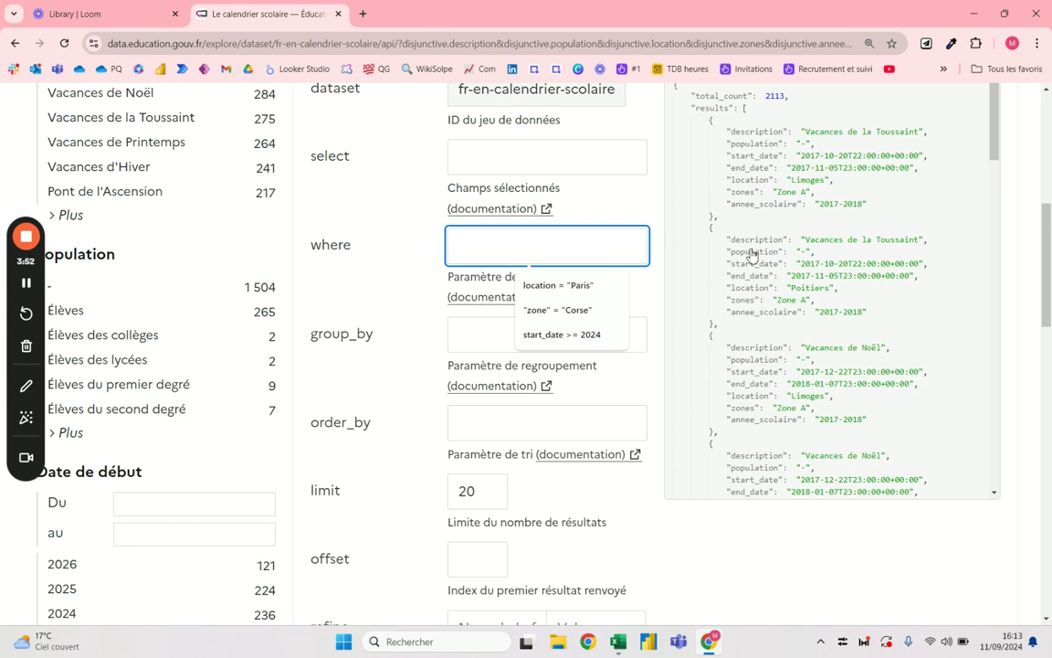
pyautogui.write('population ')
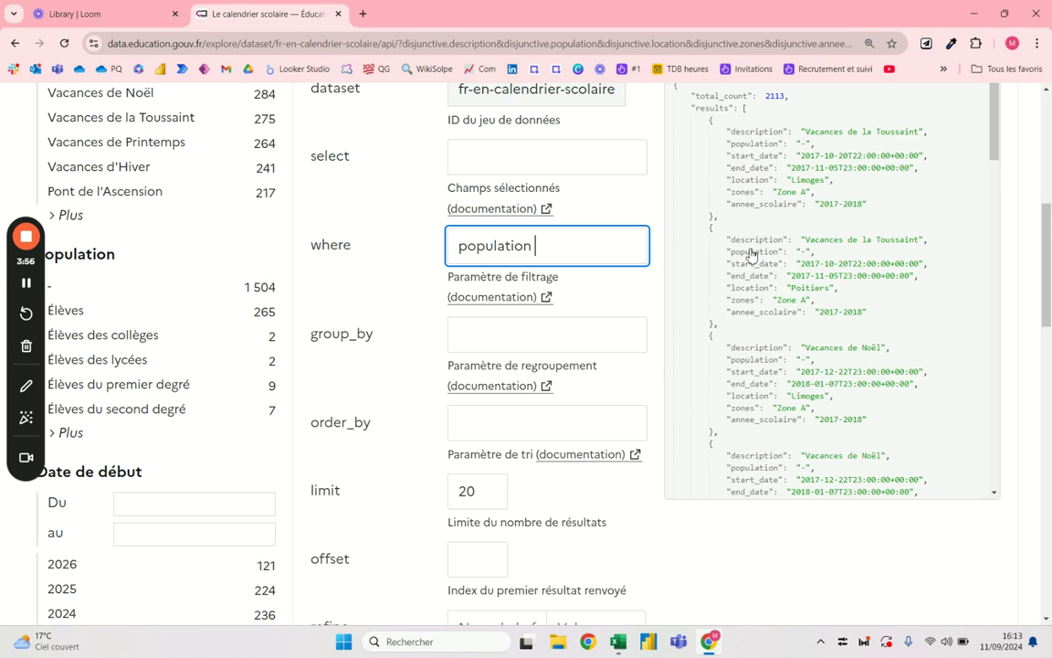
pyautogui.write('<>')
pyautogui.write('E')
pyautogui.write('nsi')
pyautogui.write('eignantw')
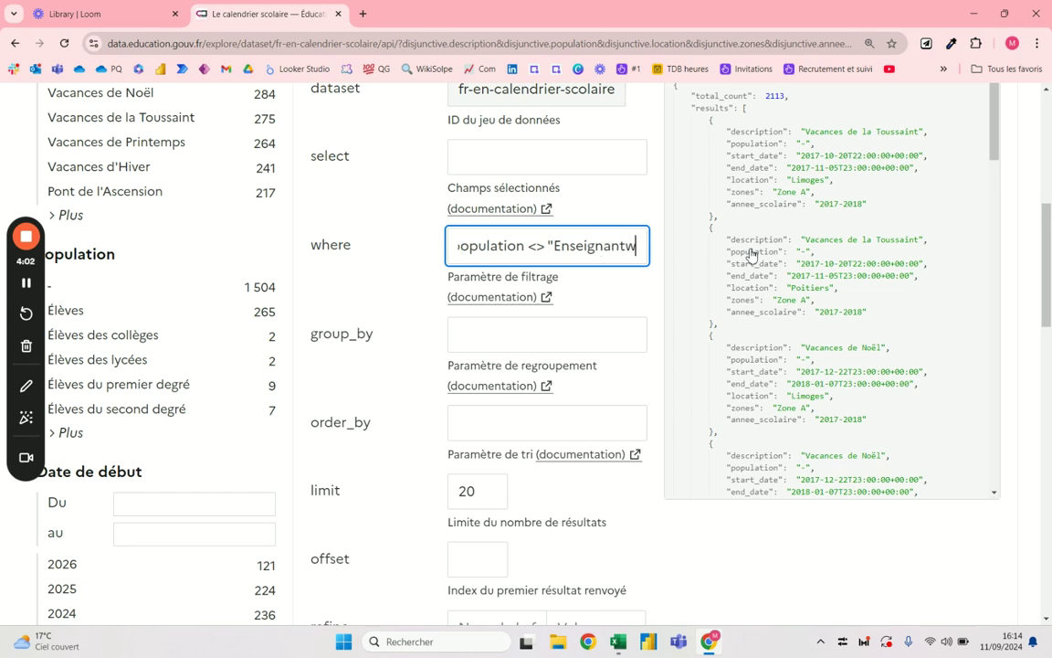
pyautogui.press('BackSpace')
pyautogui.write('s"')
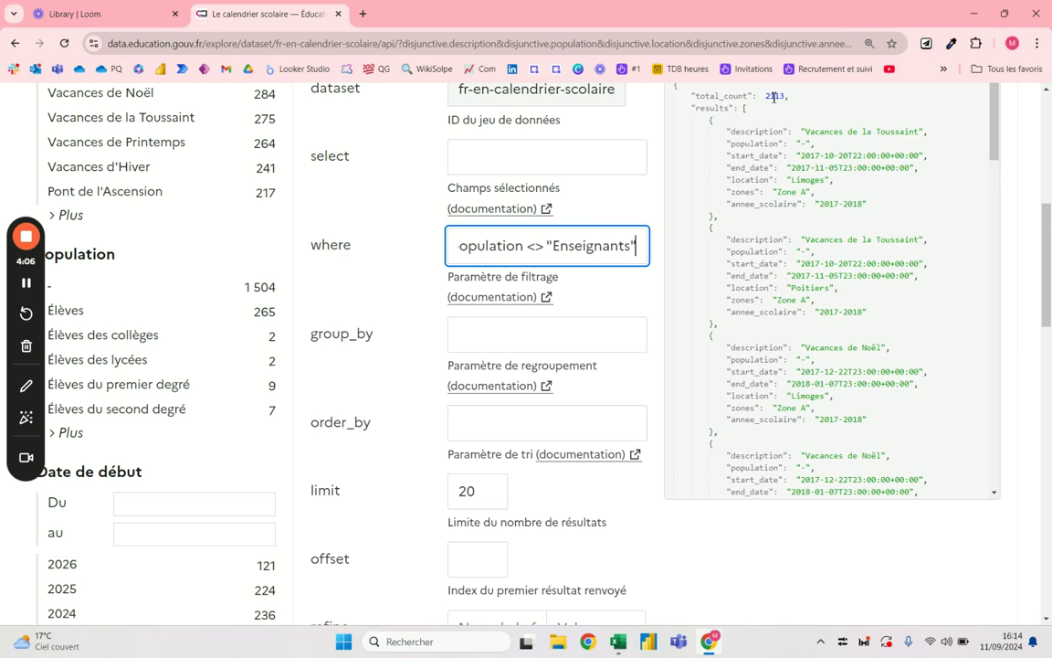
pyautogui.click(618, 246)
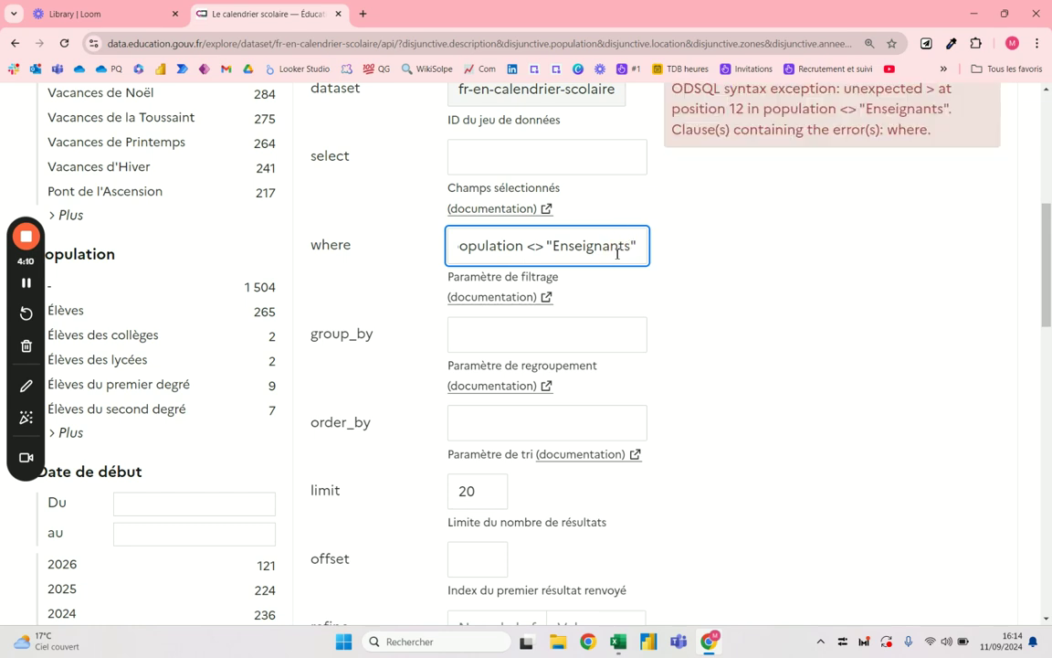
pyautogui.scroll(1, 804, 137)
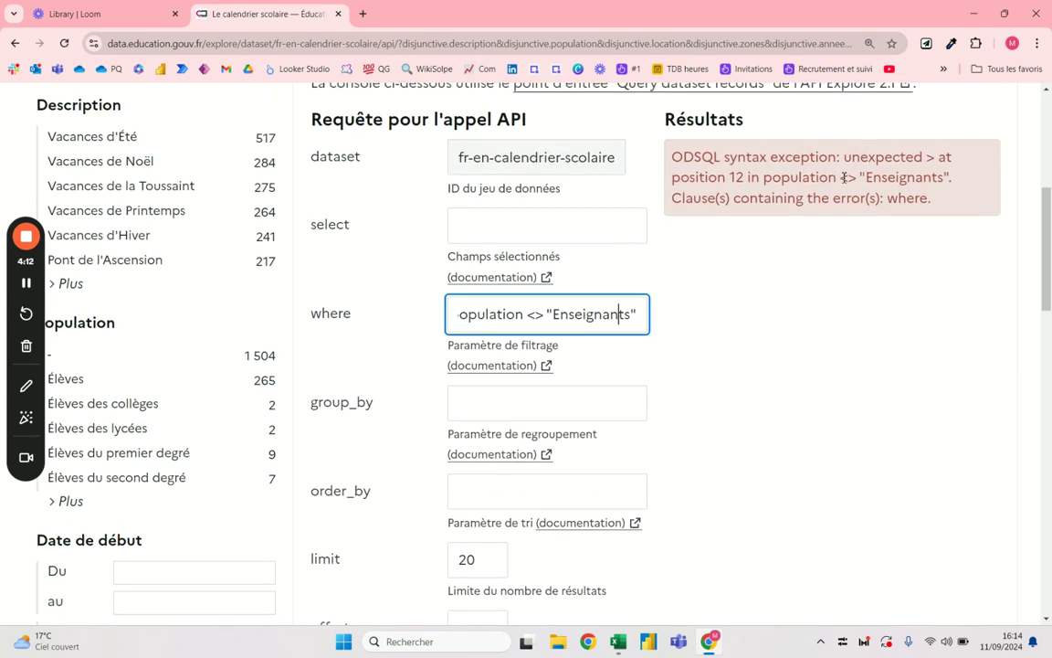
# Change the where operator to != so it reads population != "Enseignants" (1847 records).
pyautogui.doubleClick(845, 178)
pyautogui.click(552, 315)
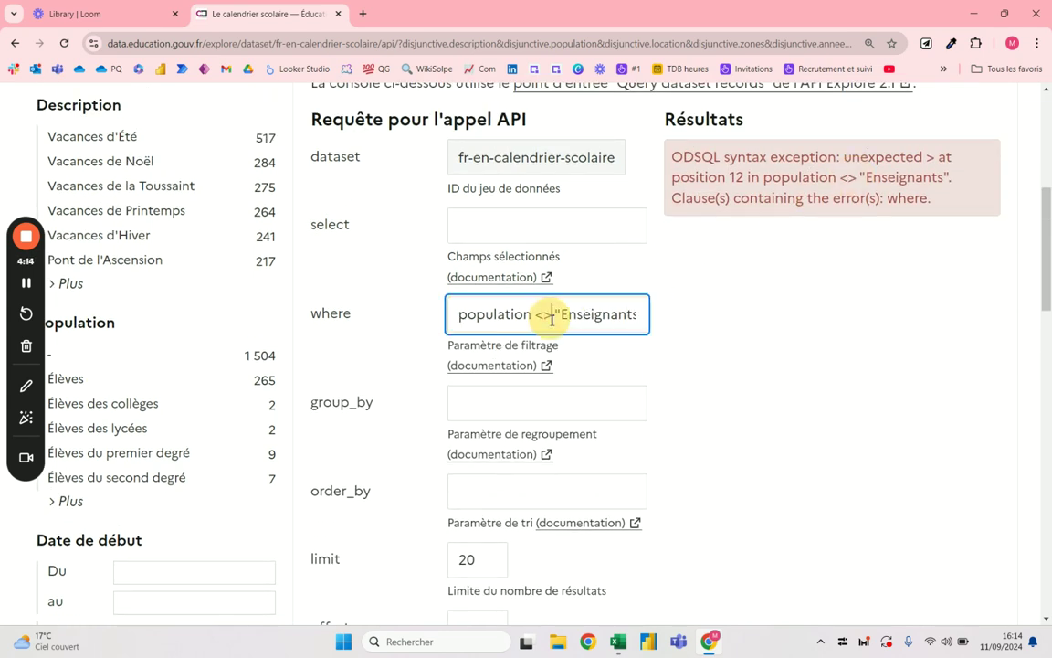
pyautogui.moveTo(552, 319); pyautogui.dragTo(534, 316)
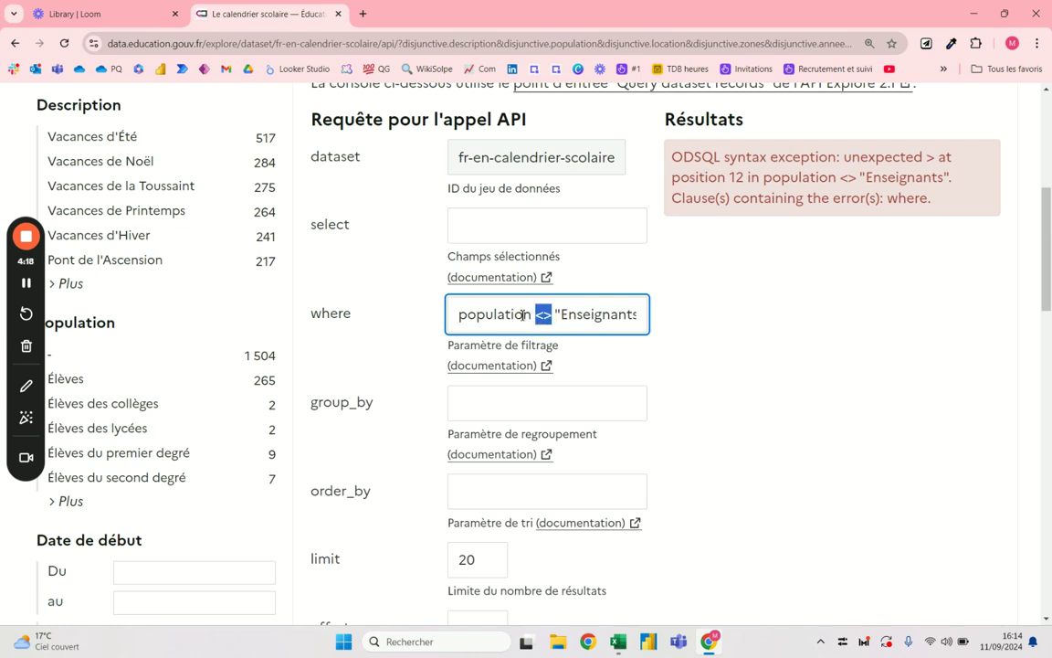
pyautogui.write('!=7')
pyautogui.press('BackSpace')
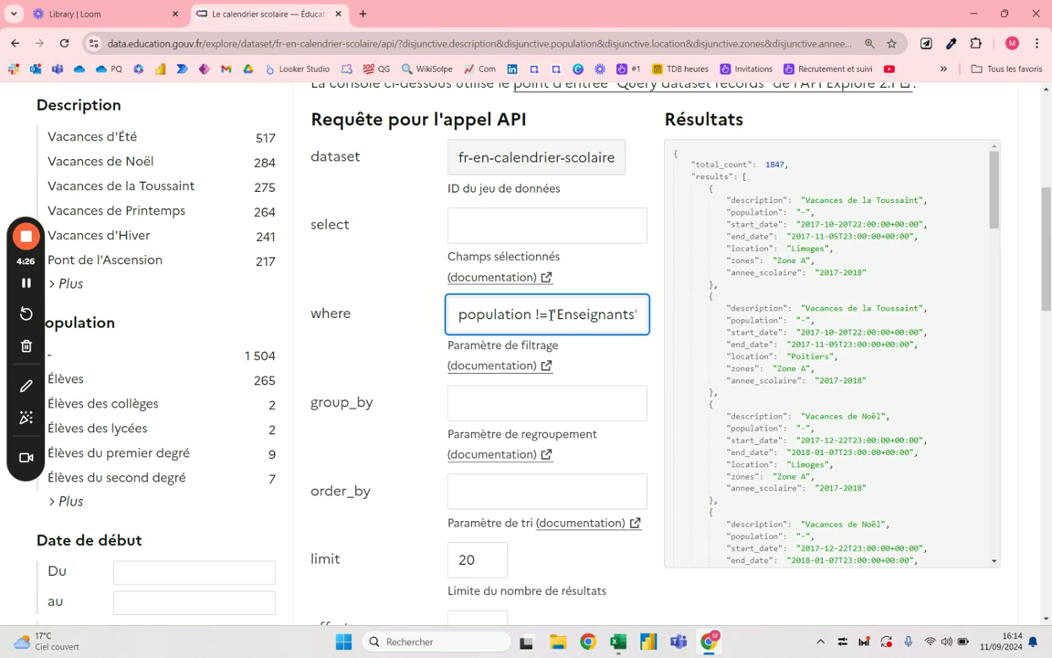
pyautogui.press('Left')
pyautogui.press('BackSpace')
pyautogui.press('Right')
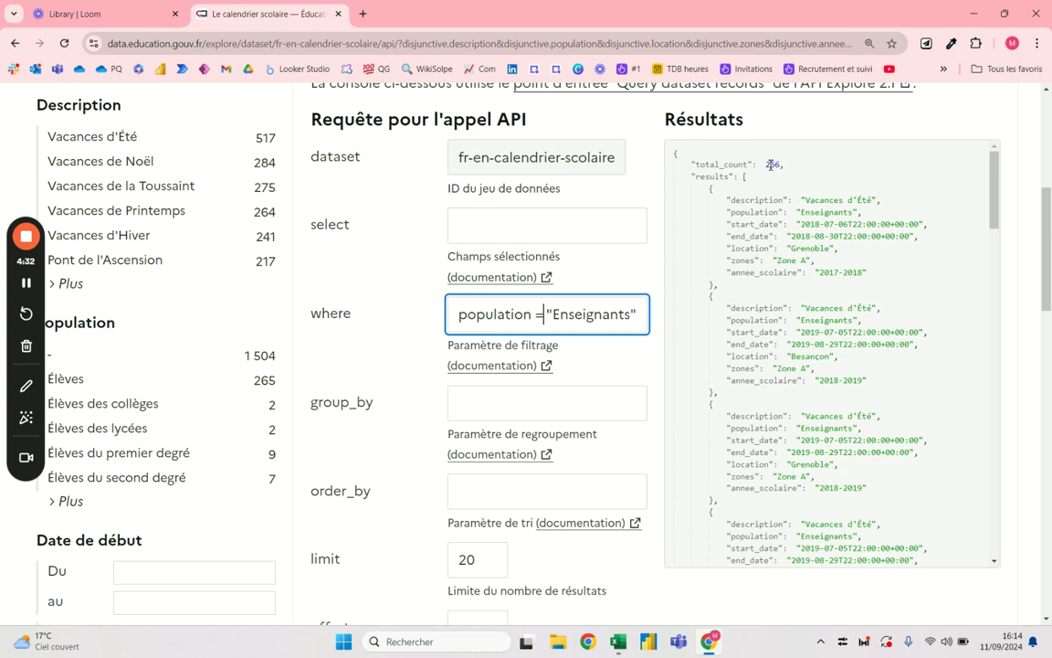
pyautogui.press('BackSpace')
pyautogui.write('!=')
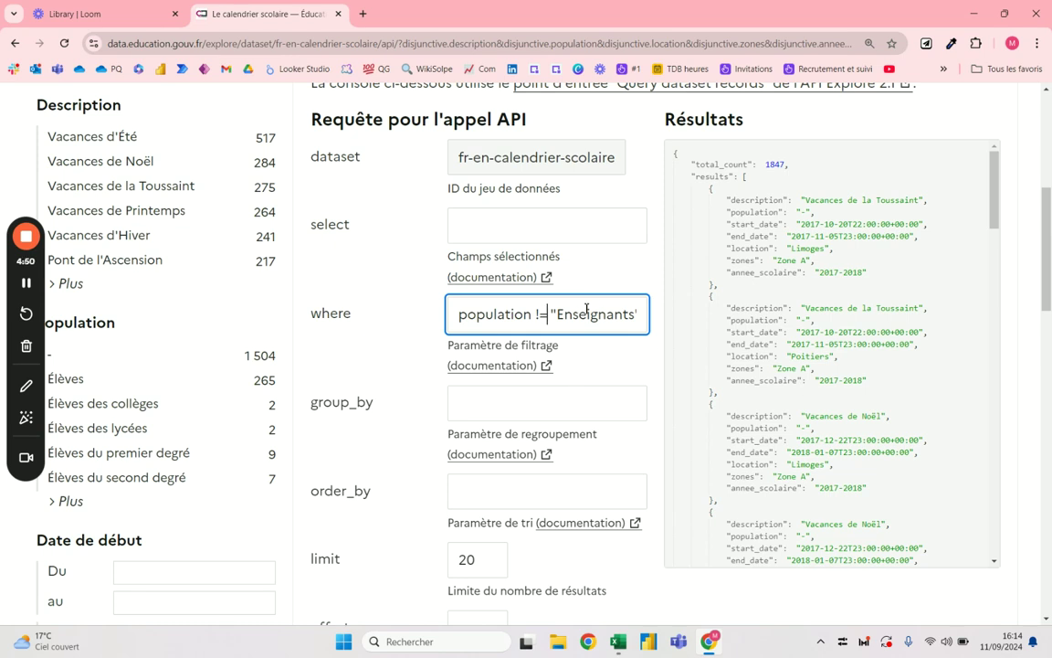
# Change the limit from 20 to 100.
pyautogui.scroll(-1, 584, 311)
pyautogui.doubleClick(469, 490)
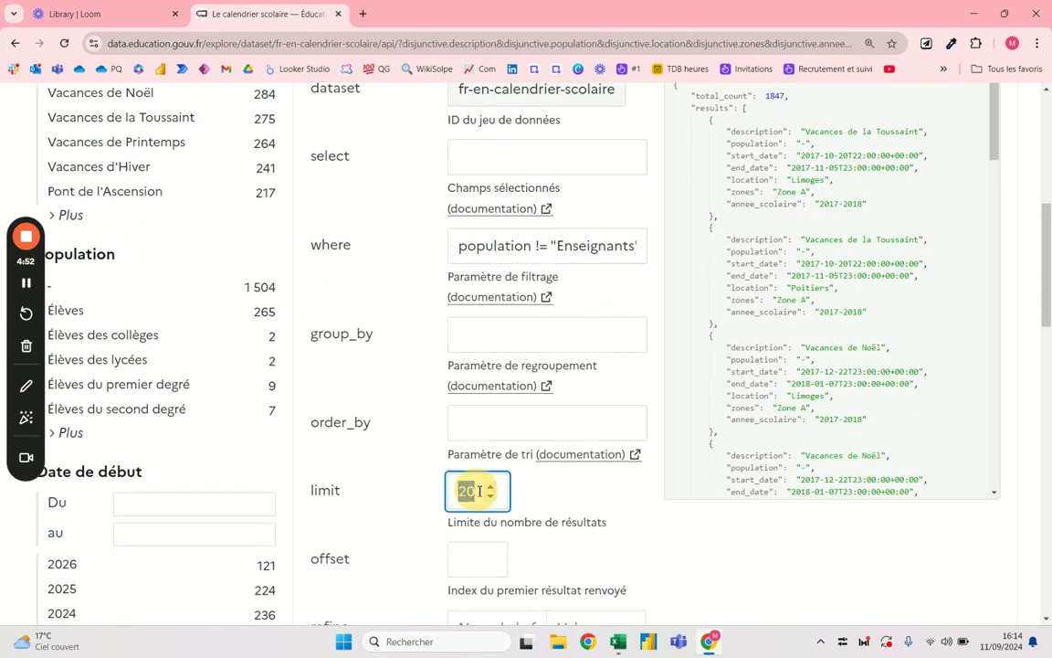
pyautogui.write('100')
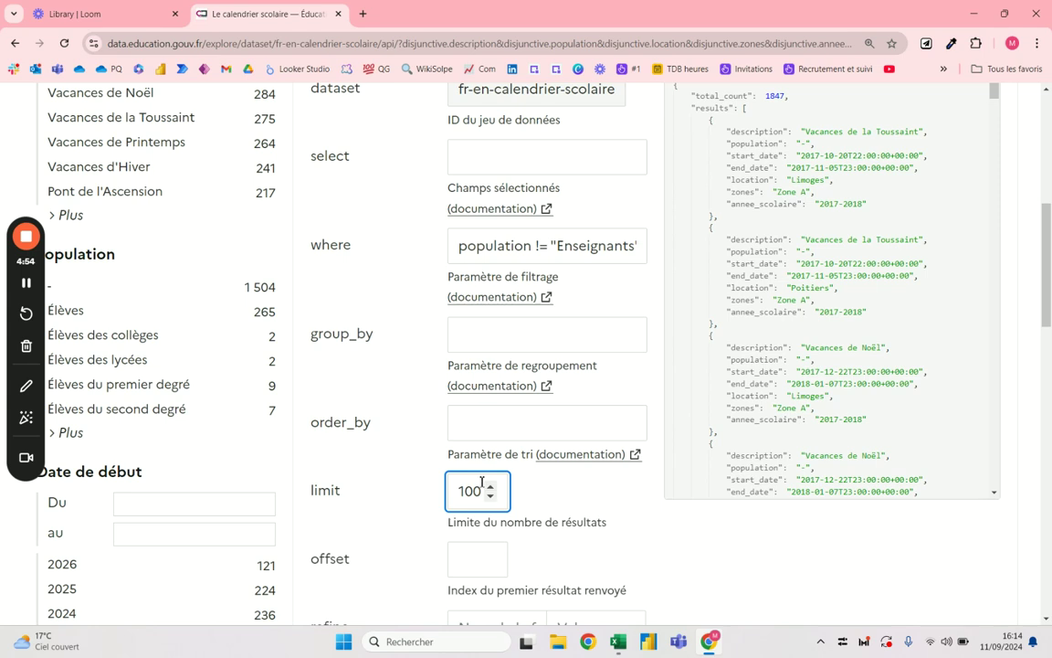
# Copy the resulting API call URL with Copier l'adresse du lien.
pyautogui.scroll(-2, 409, 483)
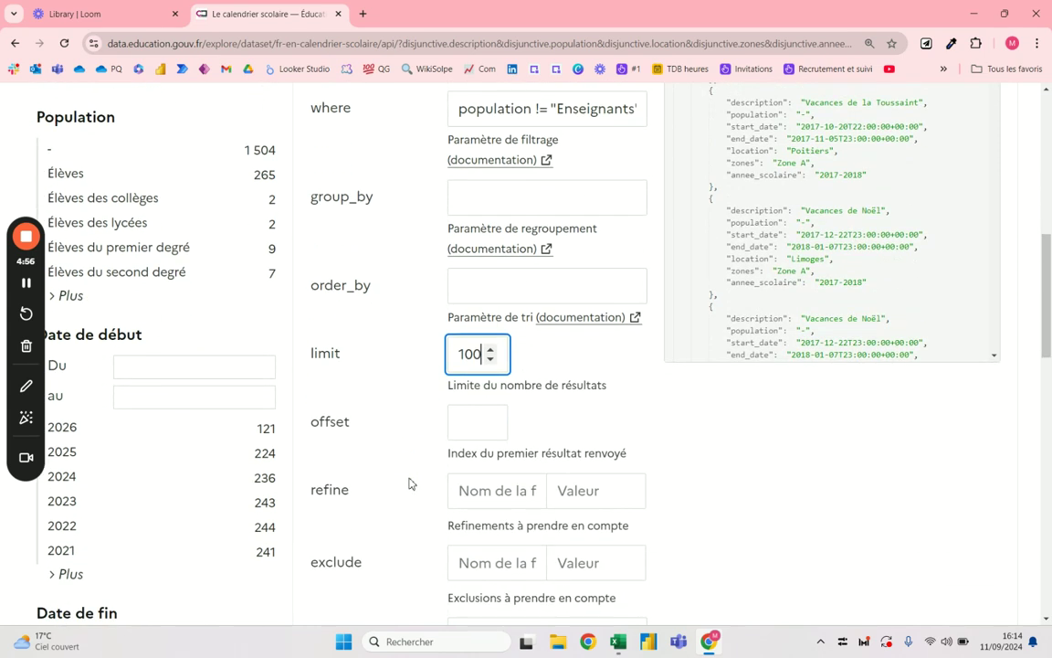
pyautogui.scroll(-4, 409, 483)
pyautogui.scroll(-3, 410, 483)
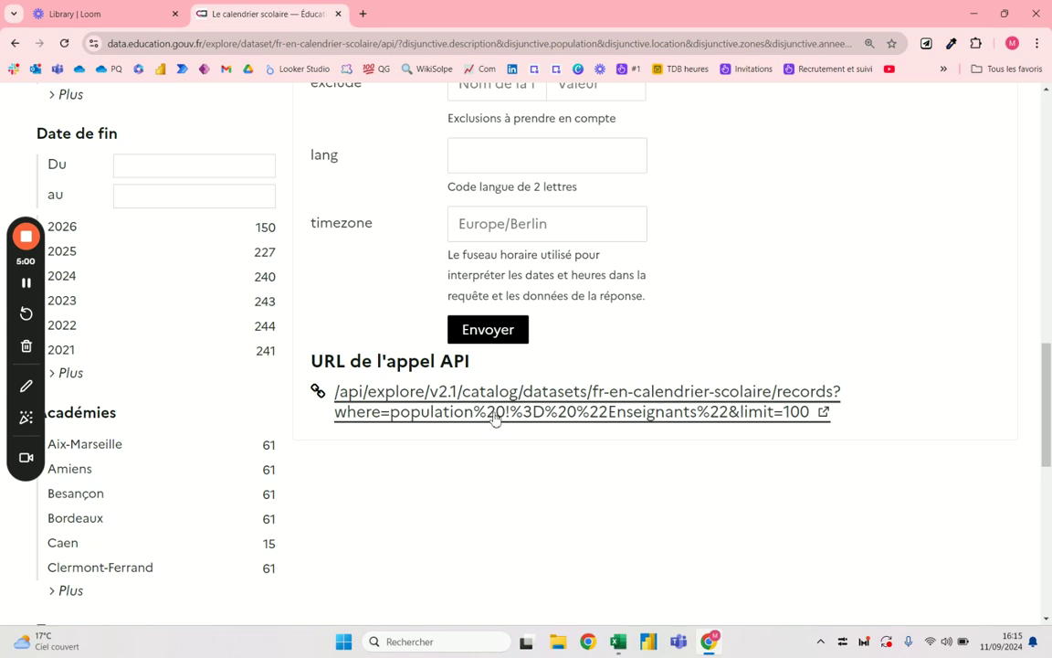
pyautogui.rightClick(494, 413)
pyautogui.click(567, 516)
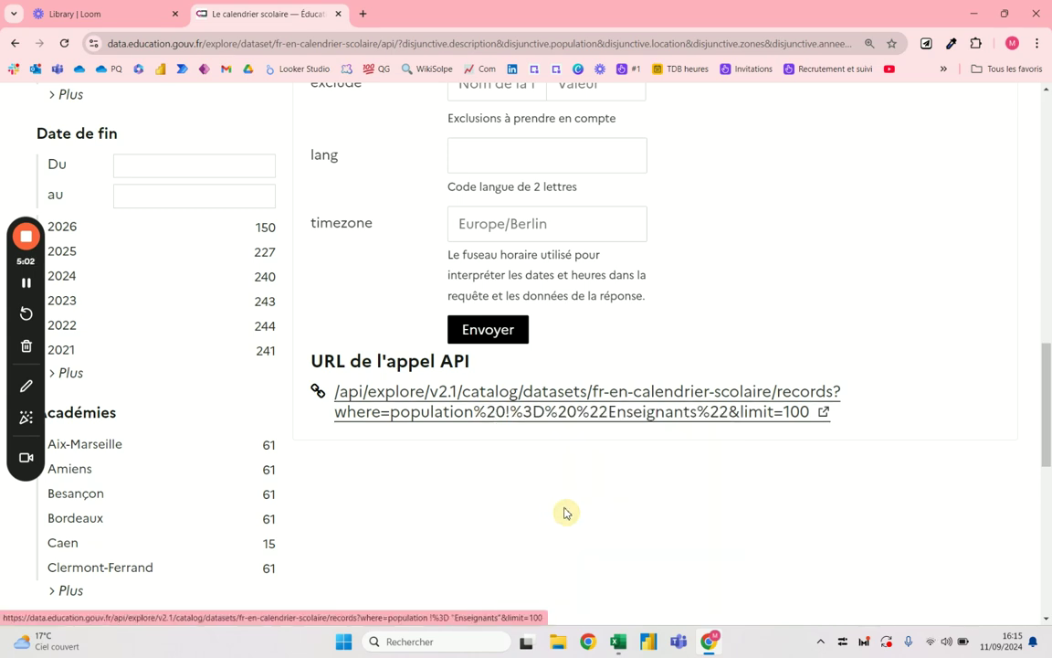
# Add a Web data source in Power Query from the copied API URL.
pyautogui.hotkey('alt', 'Tab')
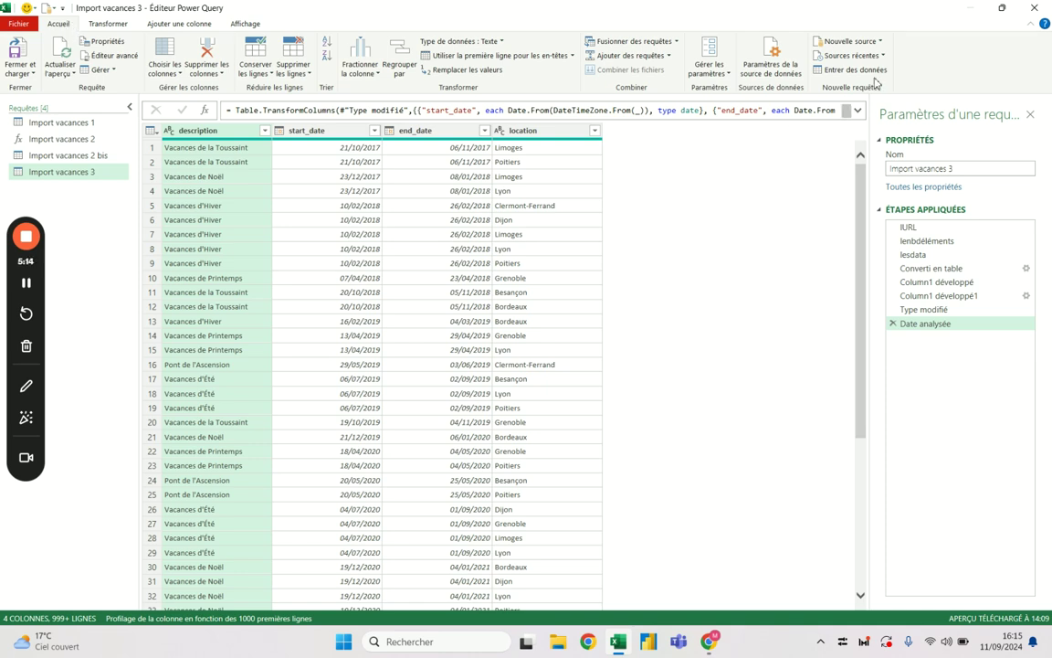
pyautogui.click(878, 48)
pyautogui.moveTo(856, 85)
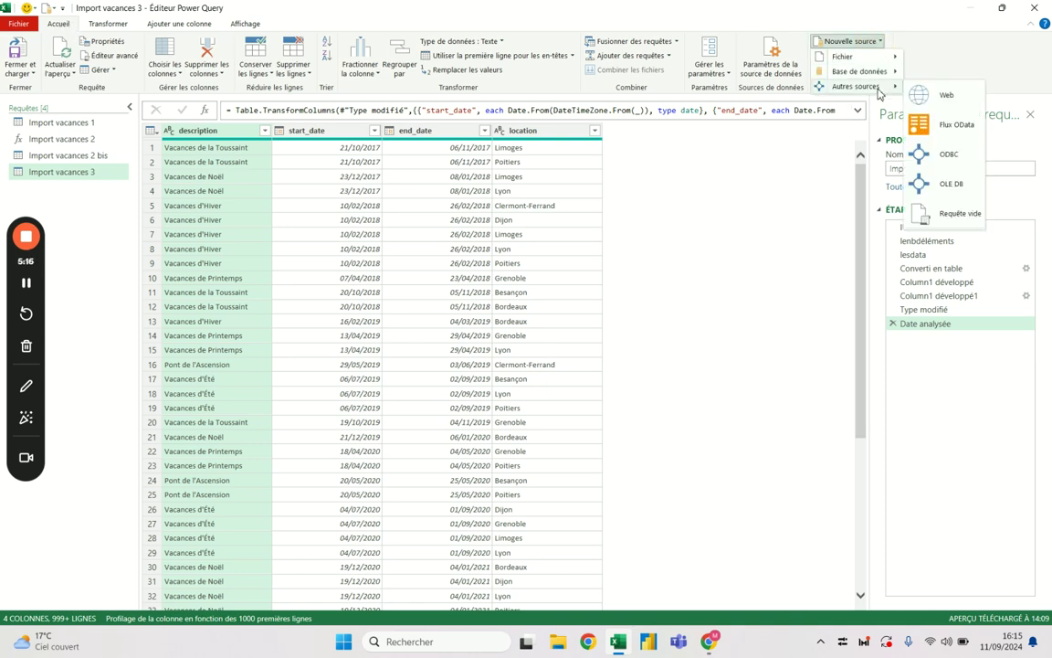
pyautogui.click(936, 96)
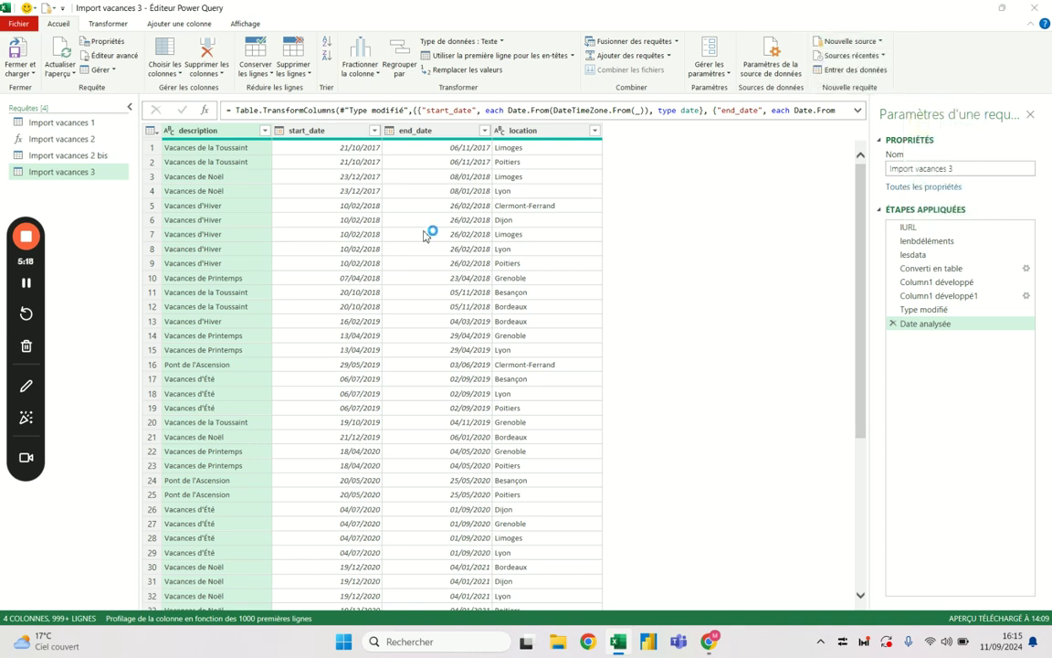
pyautogui.hotkey('ctrl', 'v')
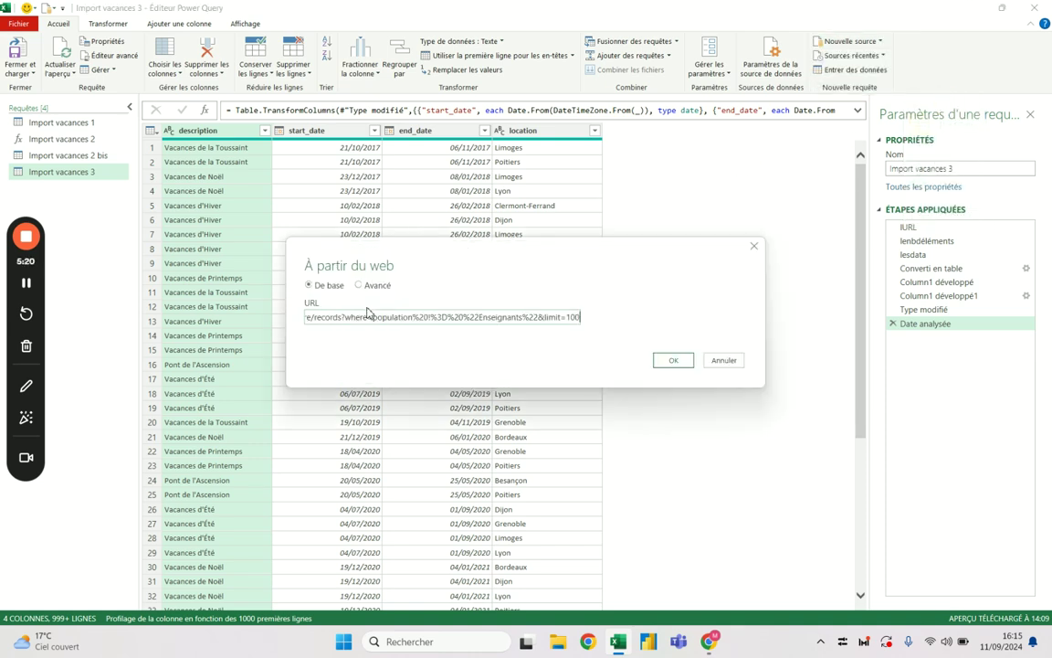
pyautogui.click(676, 361)
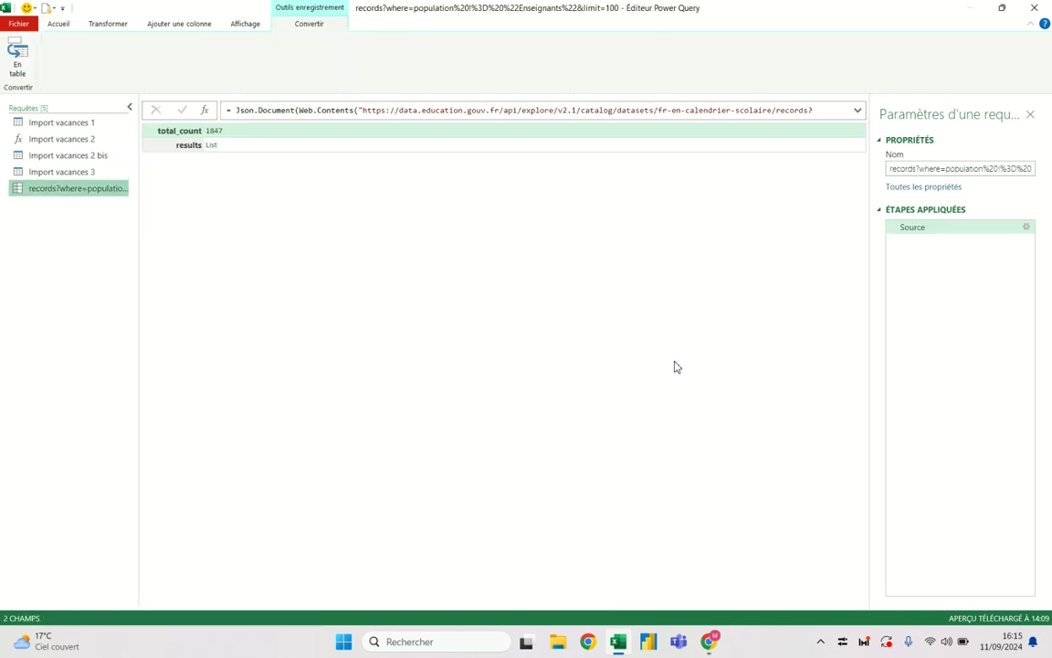
# Rename the new query to Import vacances 3 (vidéo).
pyautogui.doubleClick(63, 188)
pyautogui.press('BackSpace')
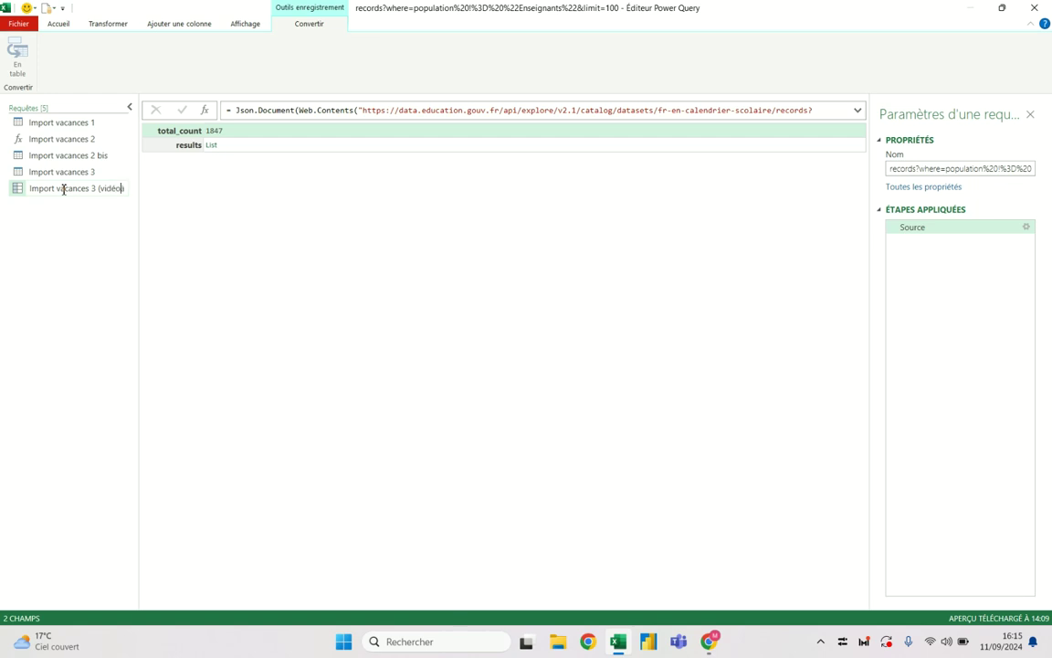
pyautogui.write('à')
pyautogui.press('Return')
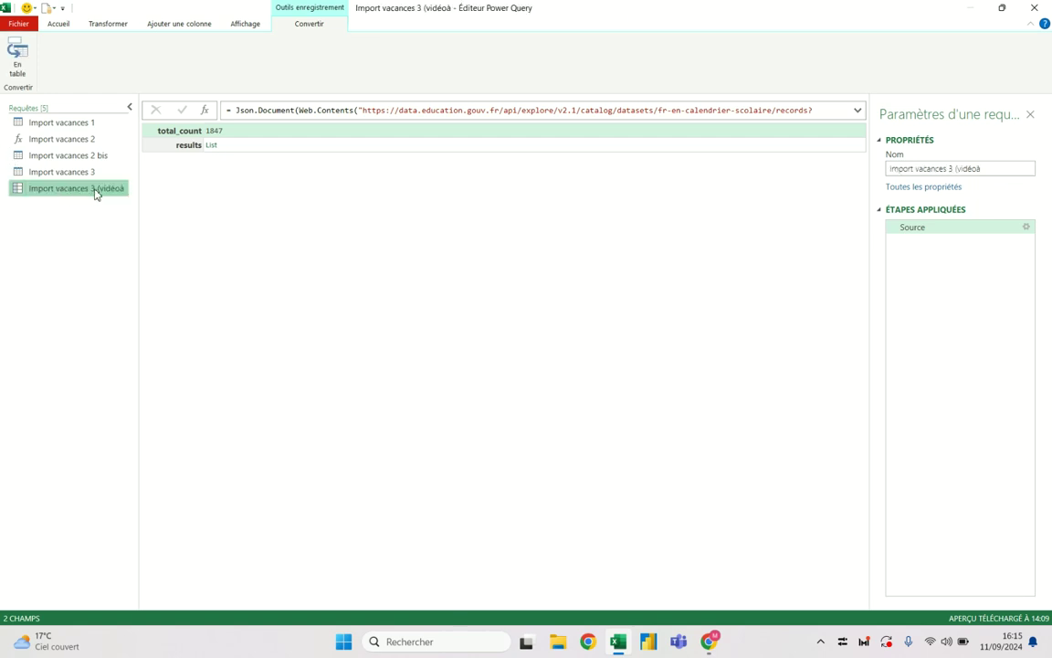
pyautogui.doubleClick(96, 190)
pyautogui.press('End')
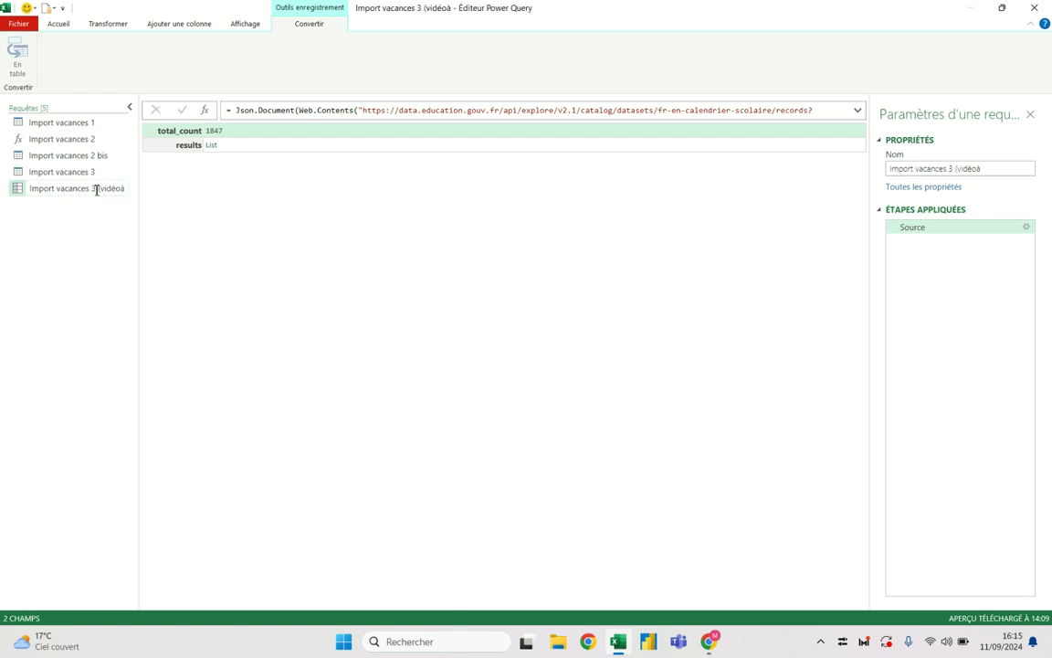
pyautogui.write(')')
pyautogui.press('Return')
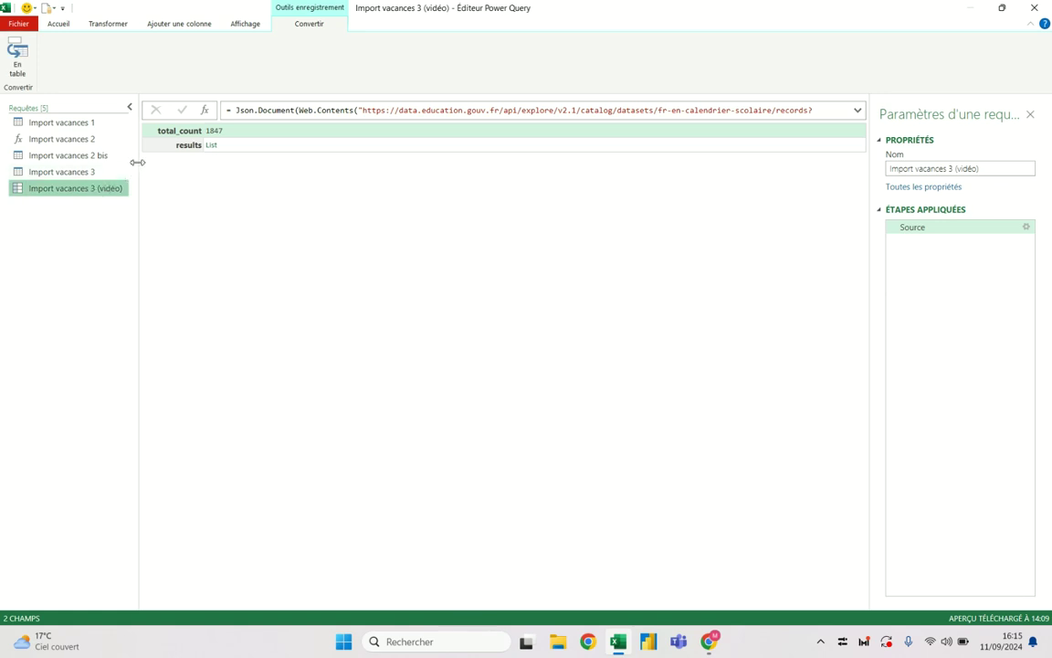
# Widen the Requêtes pane and examine the Json.Document Source step in the Éditeur avancé.
pyautogui.moveTo(137, 160); pyautogui.dragTo(152, 158)
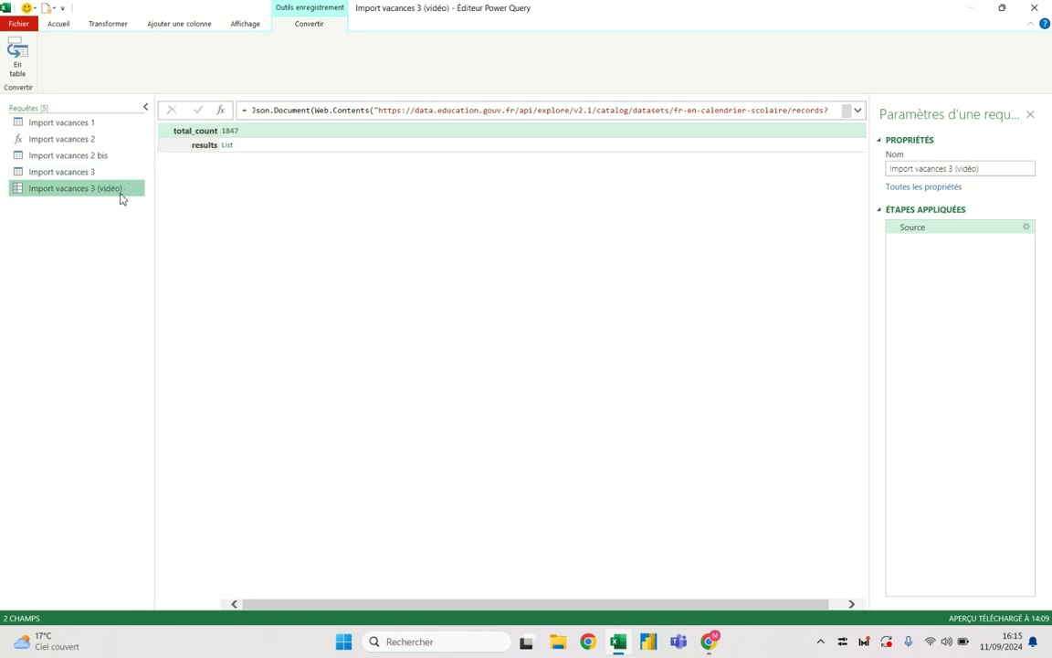
pyautogui.click(64, 26)
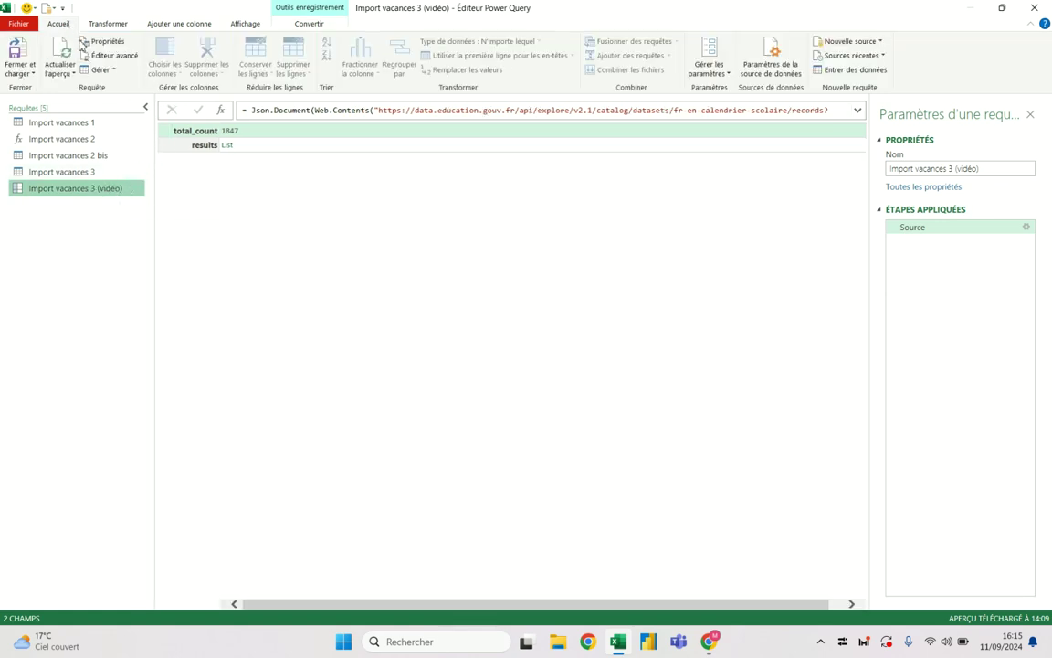
pyautogui.click(117, 56)
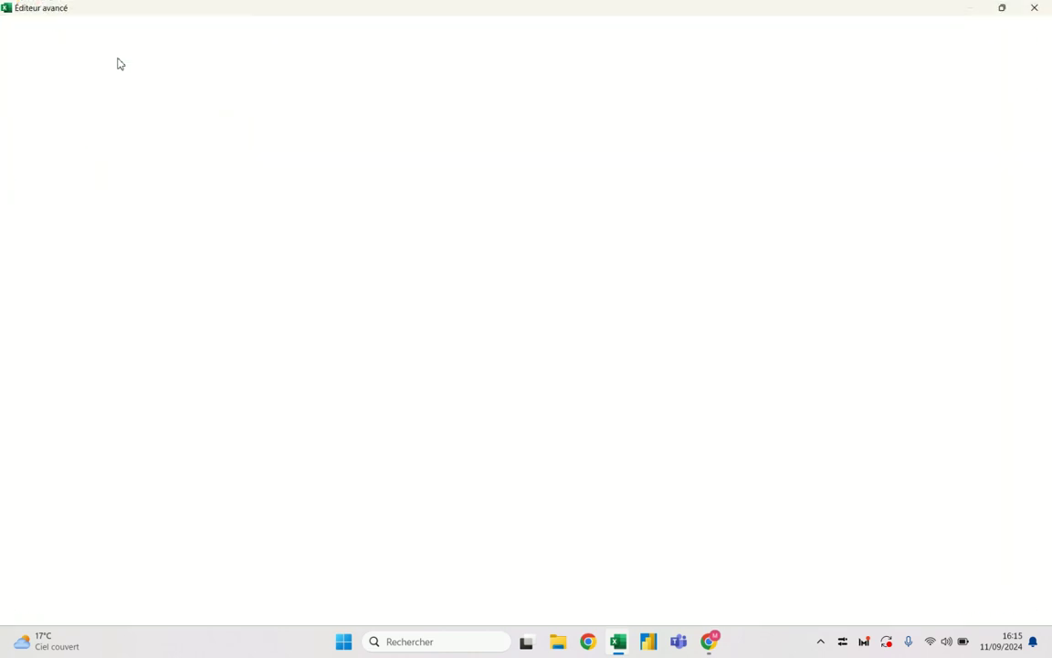
pyautogui.moveTo(50, 87); pyautogui.dragTo(942, 86)
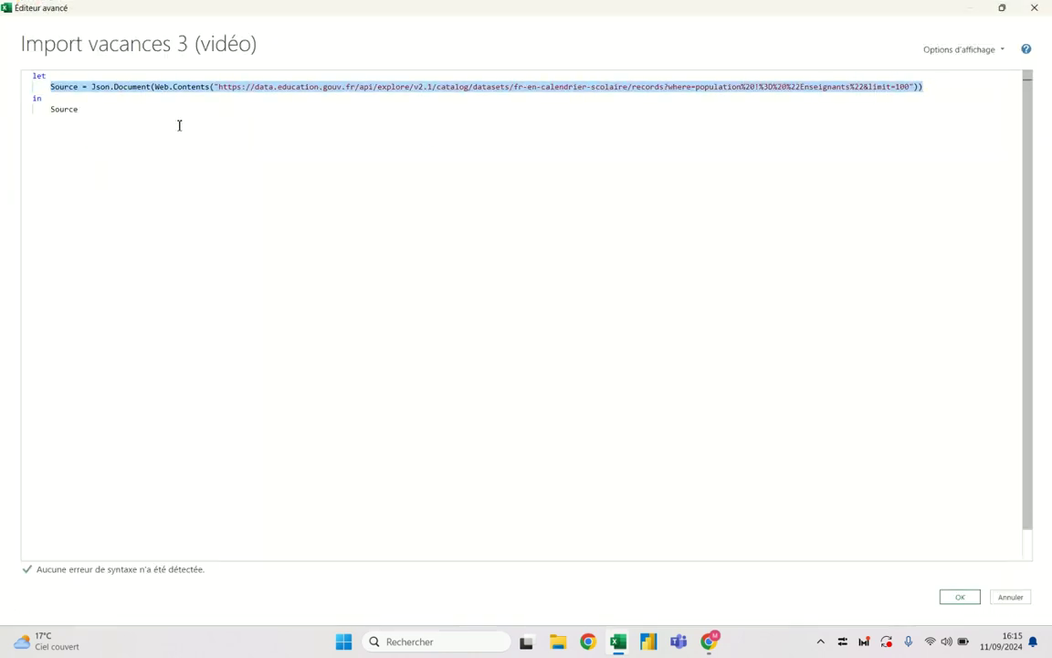
pyautogui.click(80, 110)
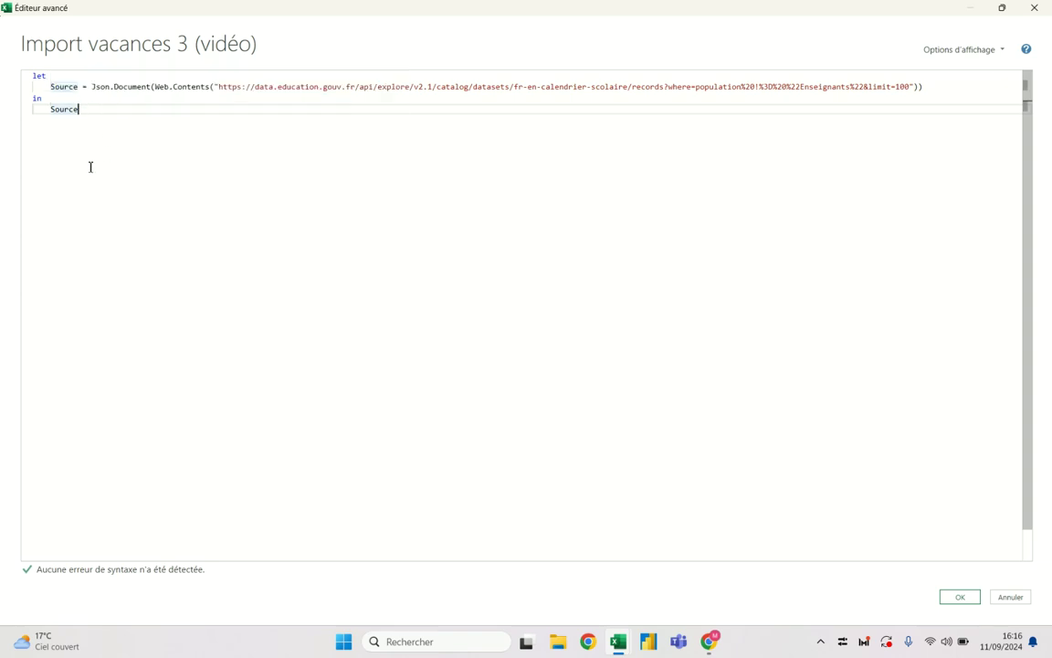
pyautogui.click(138, 86)
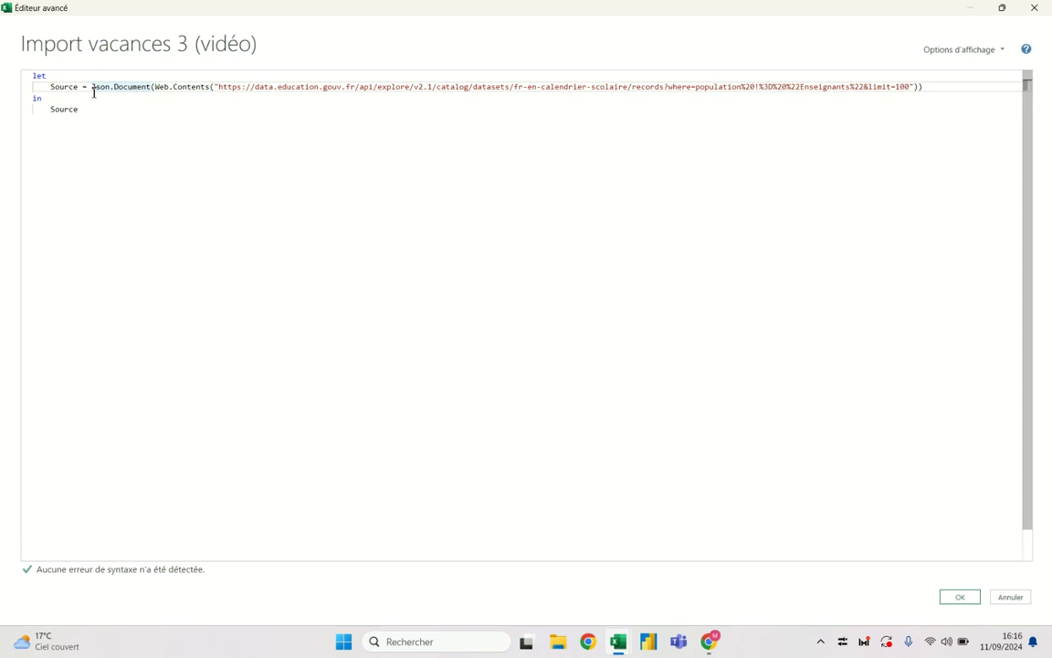
pyautogui.hotkey('alt', 'Tab')
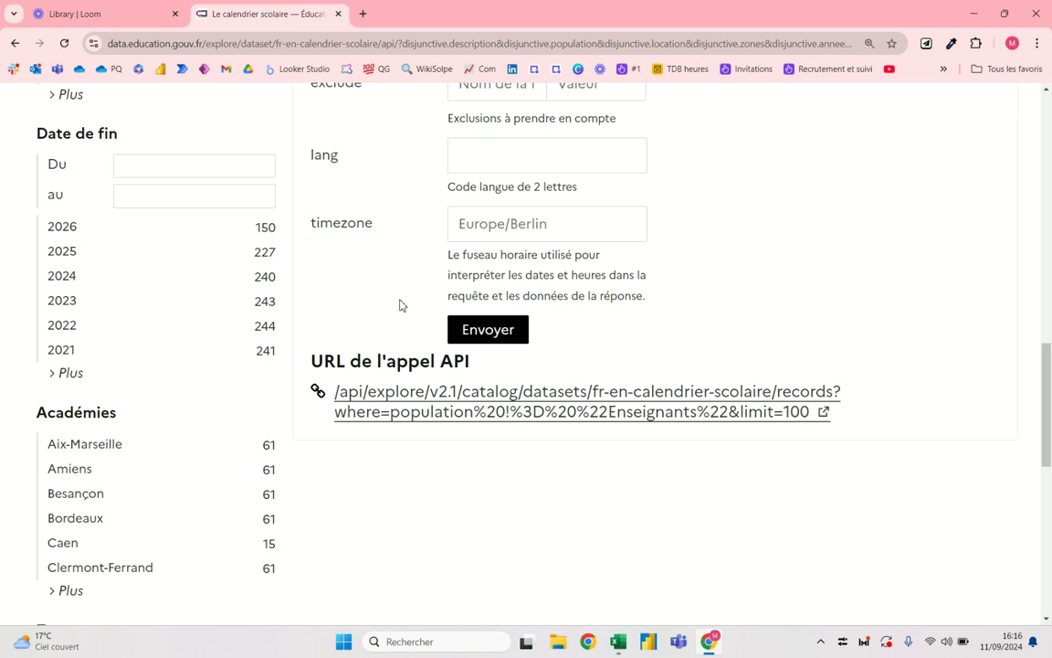
# Locate the total_count value 1847 in the API results.
pyautogui.scroll(4, 405, 297)
pyautogui.scroll(1, 405, 296)
pyautogui.scroll(2, 405, 297)
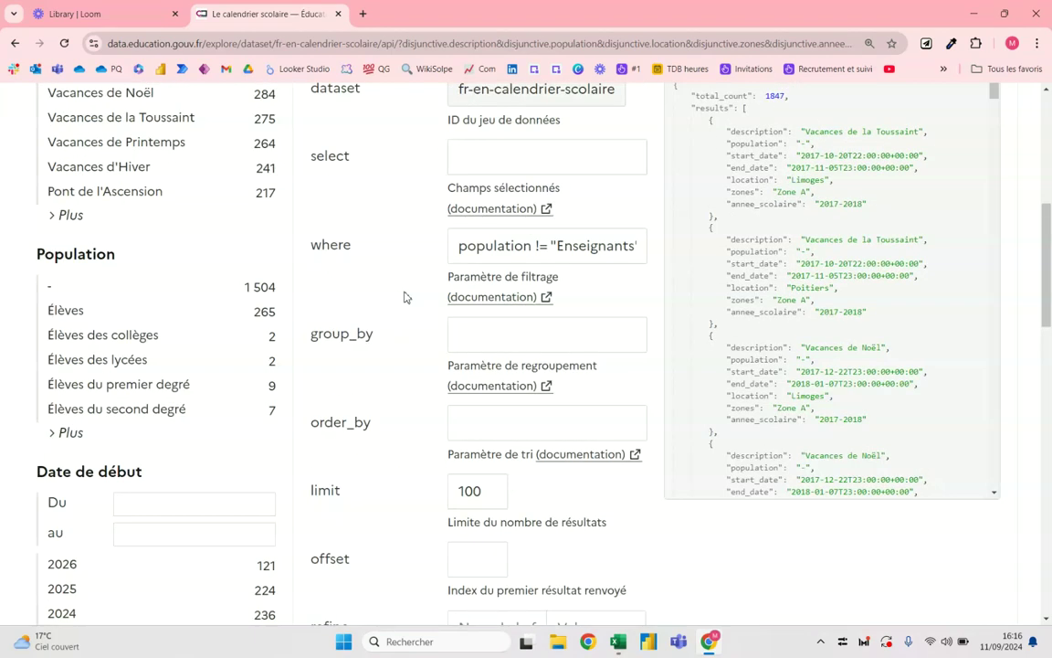
pyautogui.scroll(2, 406, 297)
pyautogui.scroll(-3, 405, 297)
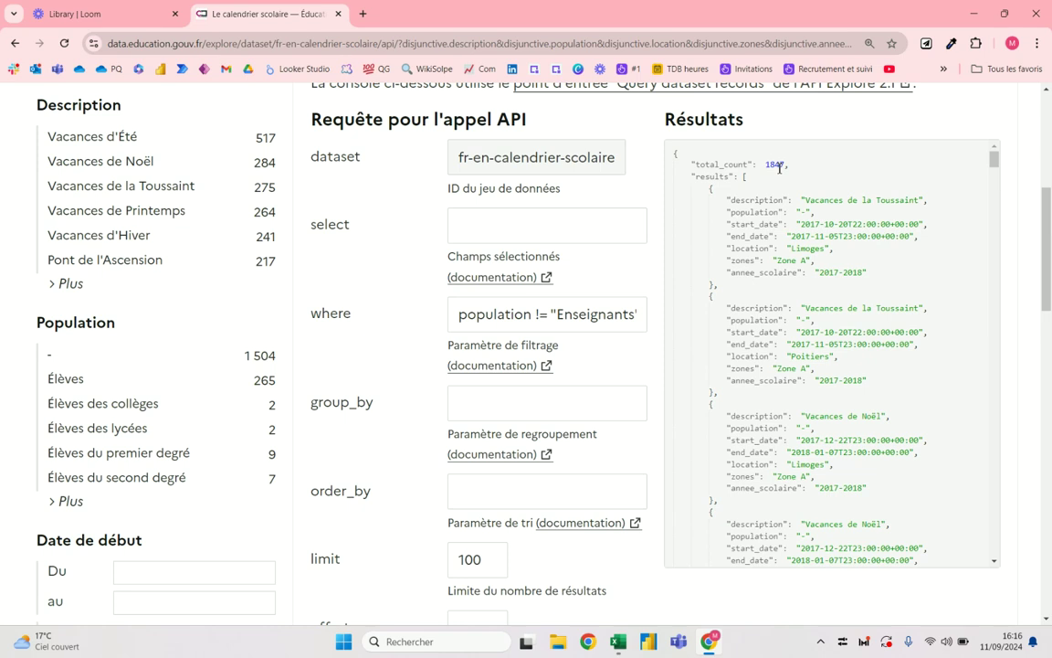
pyautogui.doubleClick(769, 165)
# Try a limit of 20000, then set it back to 100 so records load.
pyautogui.scroll(-3, 769, 211)
pyautogui.scroll(-1, 362, 498)
pyautogui.scroll(-3, 362, 498)
pyautogui.click(482, 422)
pyautogui.moveTo(482, 422); pyautogui.dragTo(442, 423)
pyautogui.write('20000')
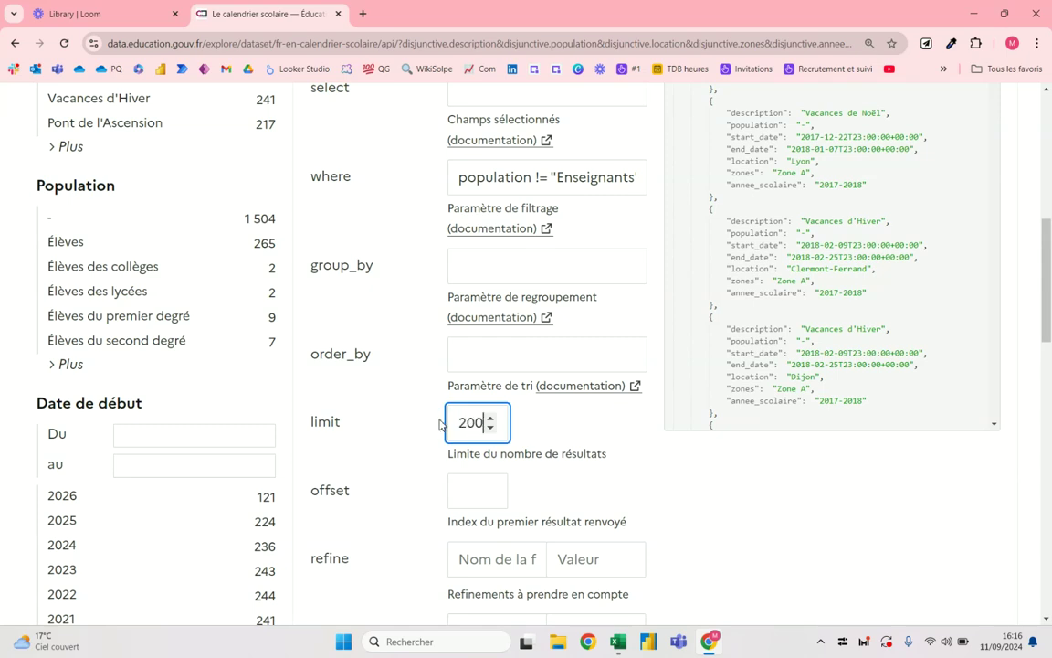
pyautogui.scroll(3, 781, 481)
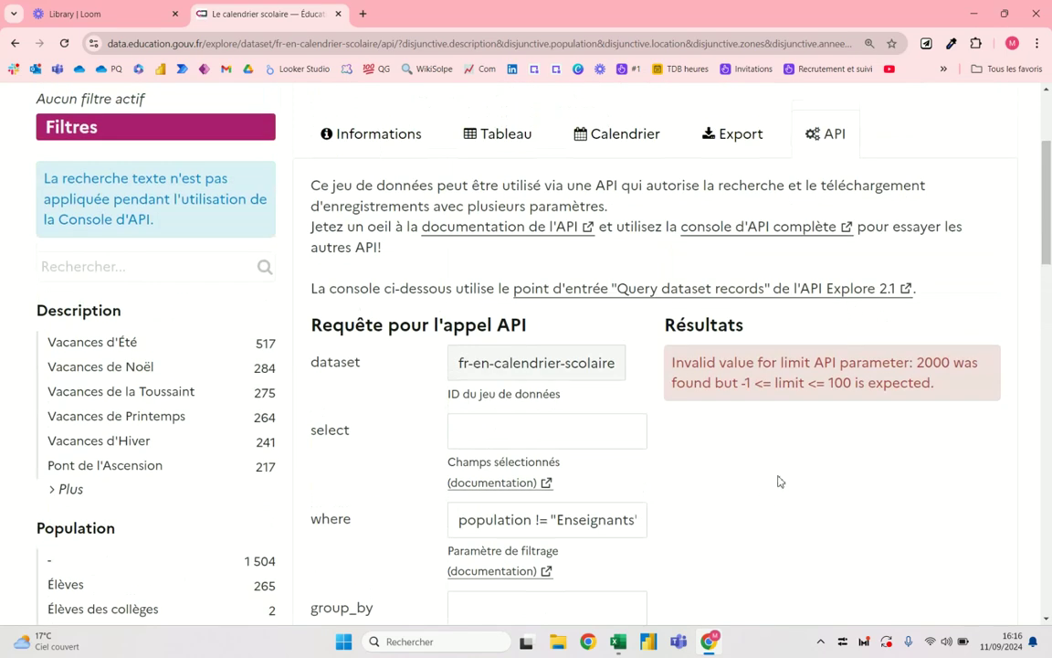
pyautogui.scroll(-2, 801, 386)
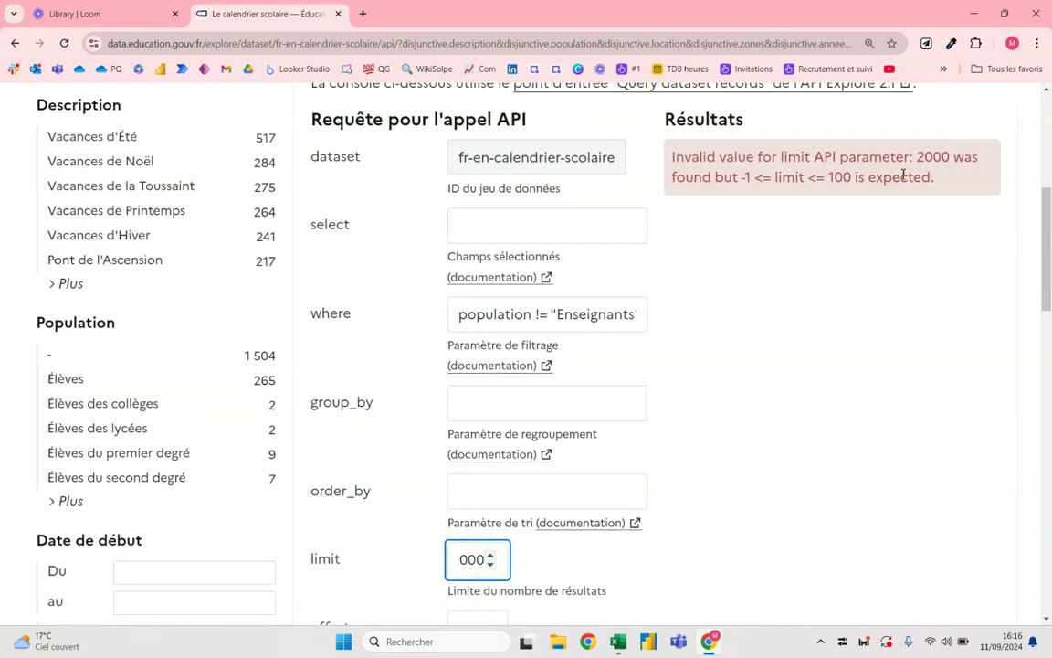
pyautogui.write('100')
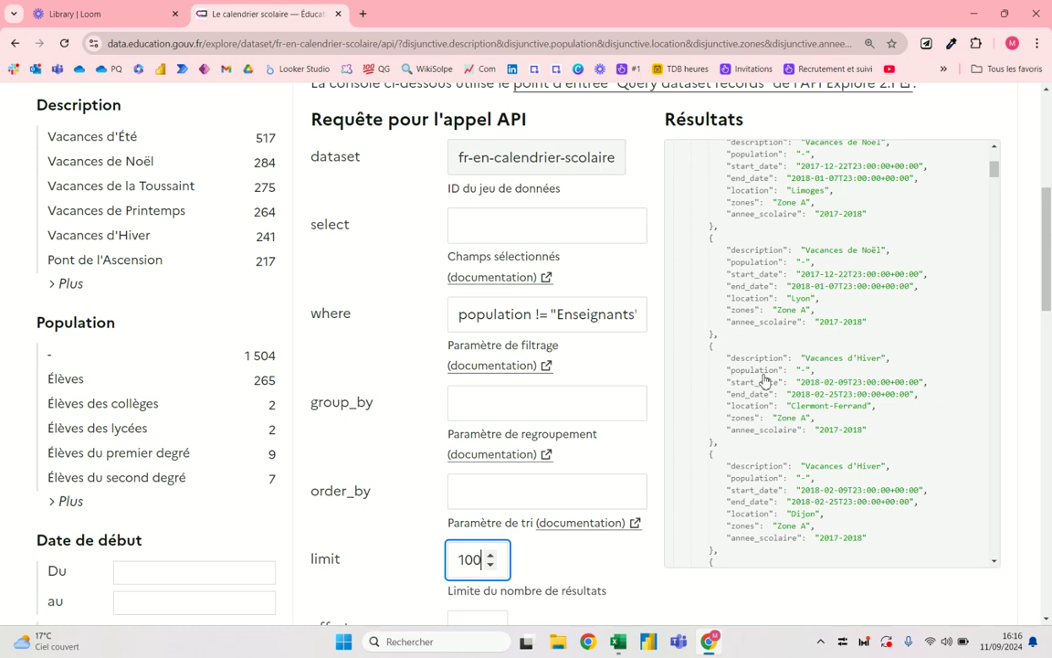
pyautogui.hotkey('alt', 'Tab')
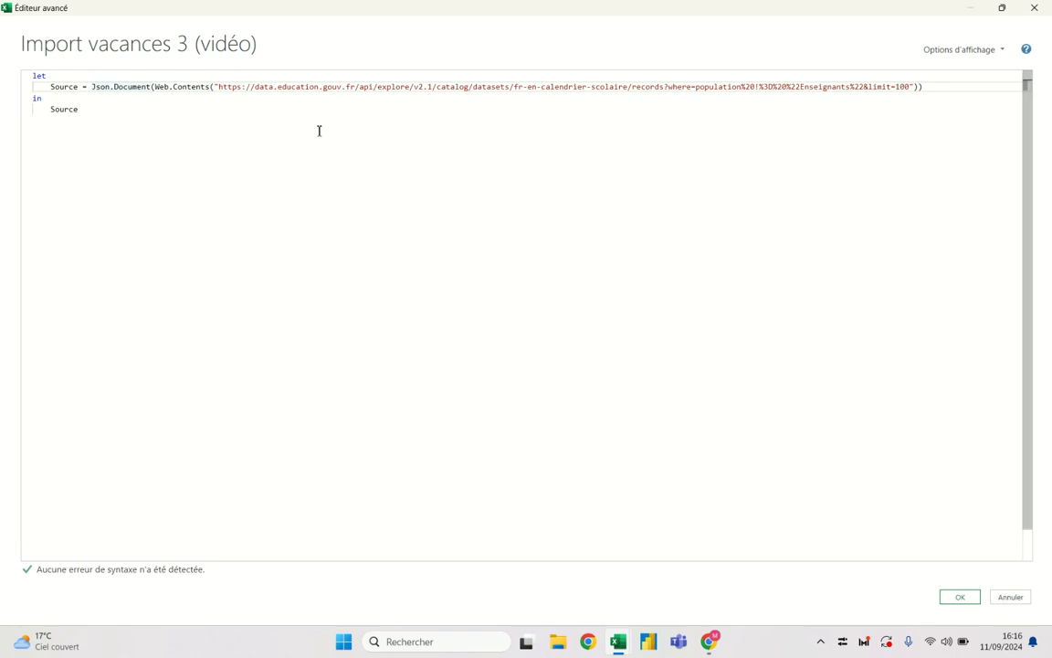
# Replace the Json.Document(Web.Contents(...)) Source line with an lURL step holding the quoted URL.
pyautogui.moveTo(216, 87); pyautogui.dragTo(52, 89)
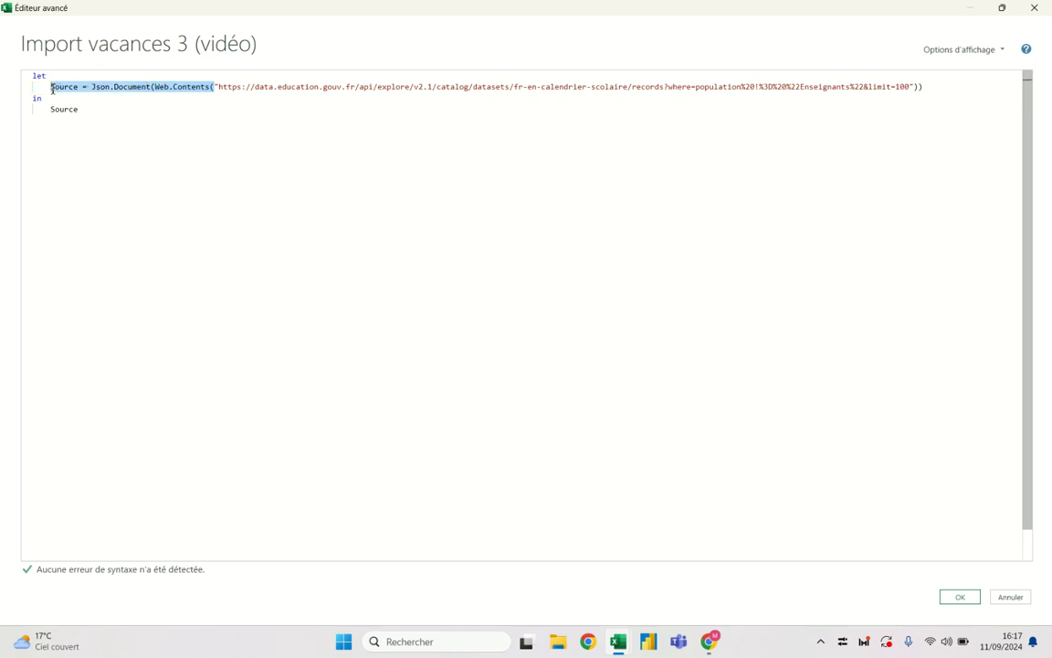
pyautogui.press('Delete')
pyautogui.write('URL =')
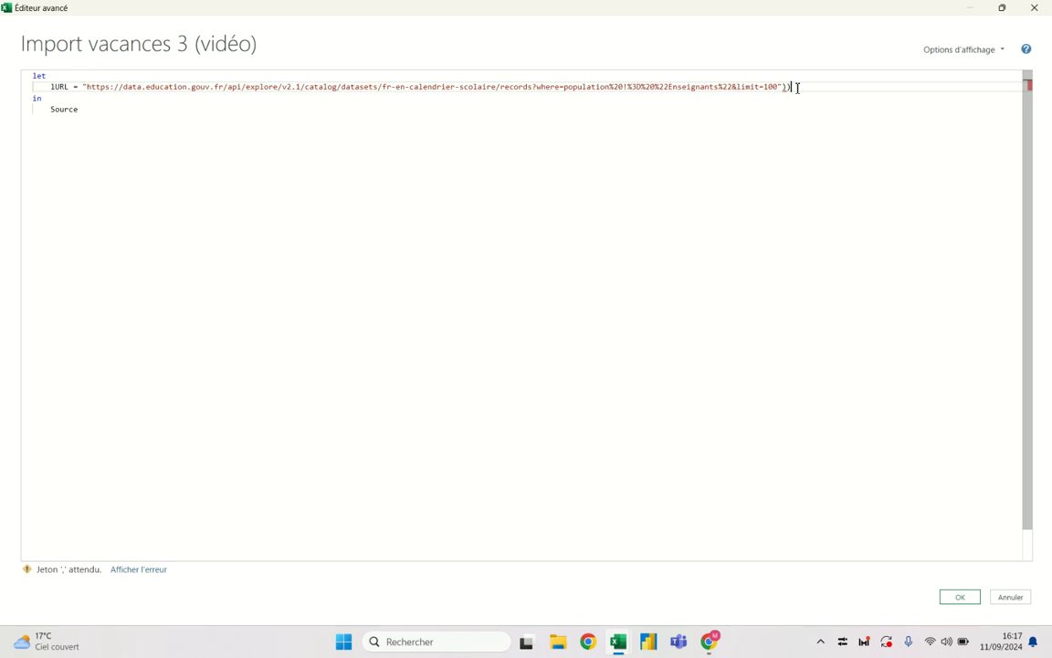
pyautogui.press('BackSpace')
pyautogui.press('BackSpace')
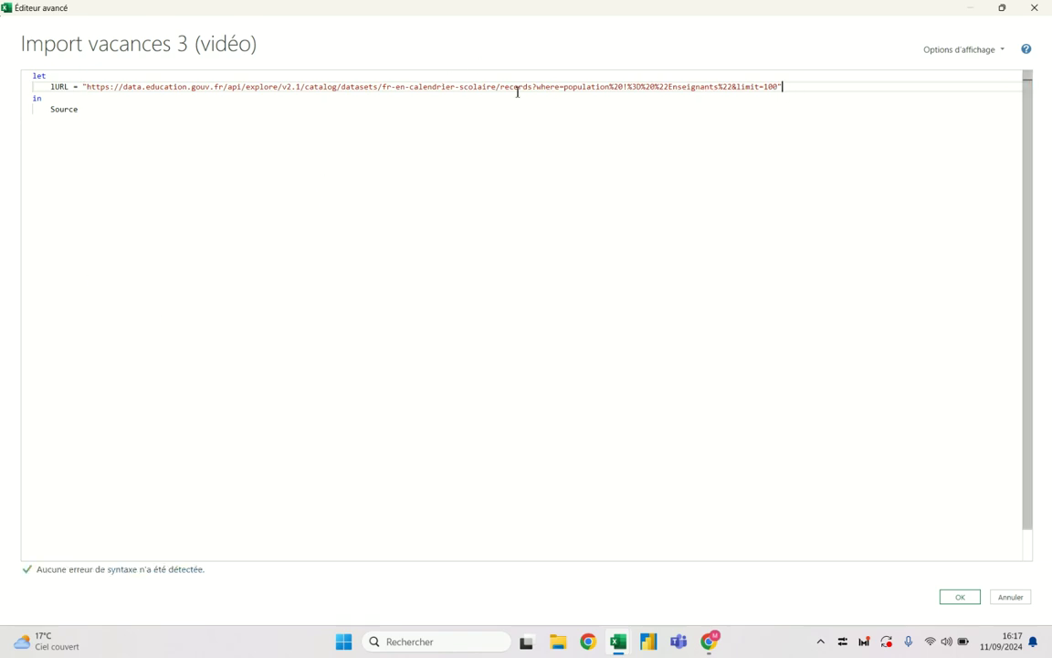
pyautogui.moveTo(88, 87)
pyautogui.mouseDown()
pyautogui.moveTo(733, 87)
pyautogui.moveTo(714, 86)
pyautogui.mouseUp()
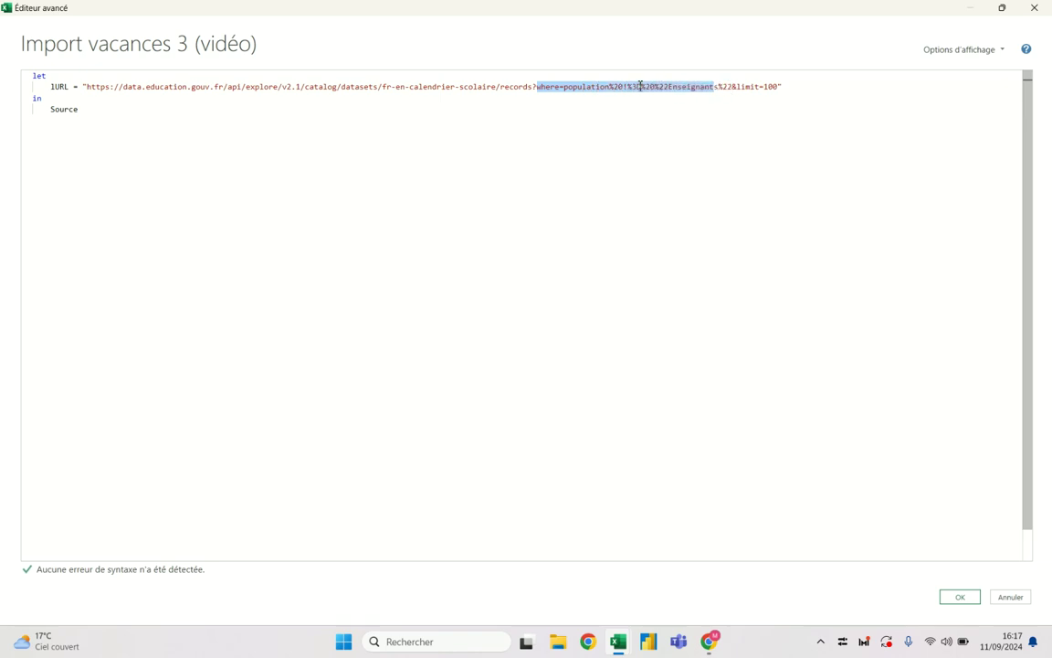
pyautogui.click(731, 87)
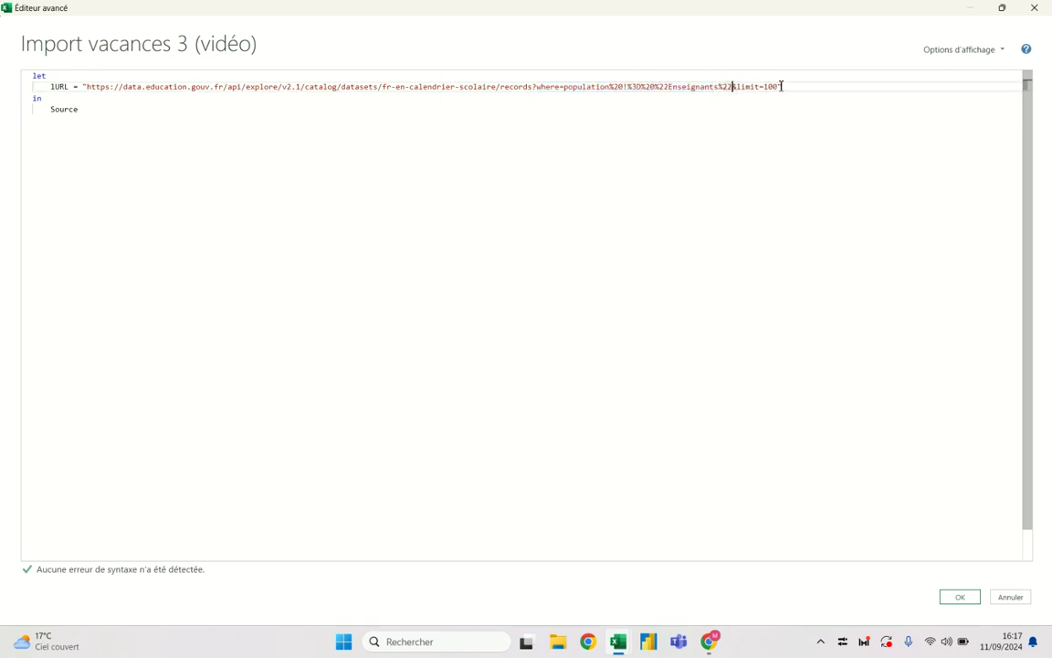
pyautogui.write('"')
# Make the in clause return lURL and apply the code to see the URL text.
pyautogui.click(91, 109)
pyautogui.moveTo(92, 109); pyautogui.dragTo(51, 109)
pyautogui.write('lURL')
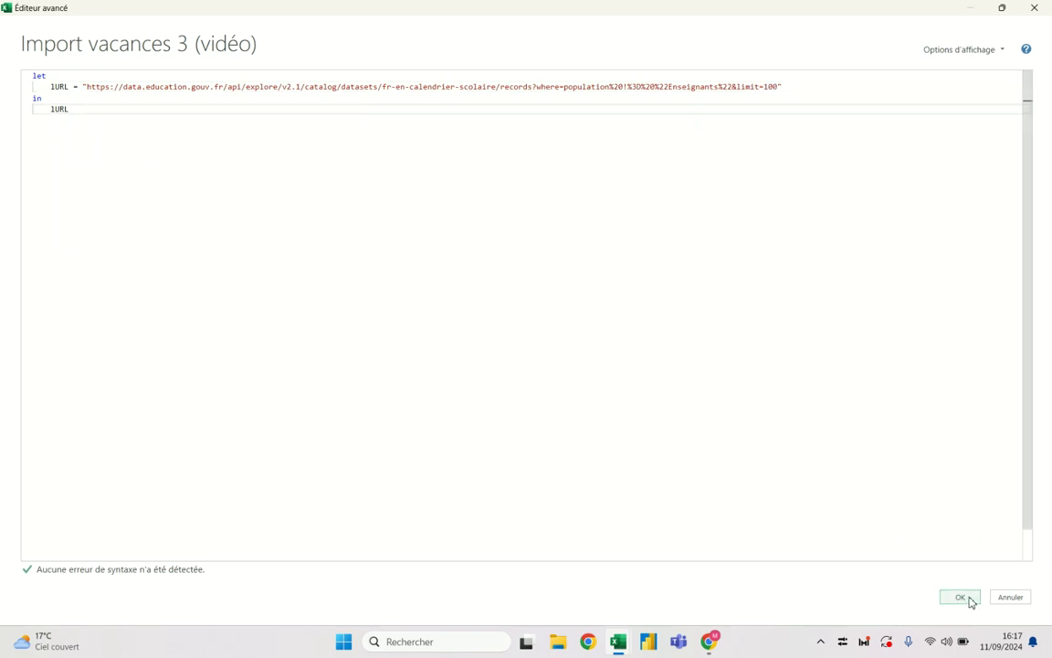
pyautogui.click(966, 599)
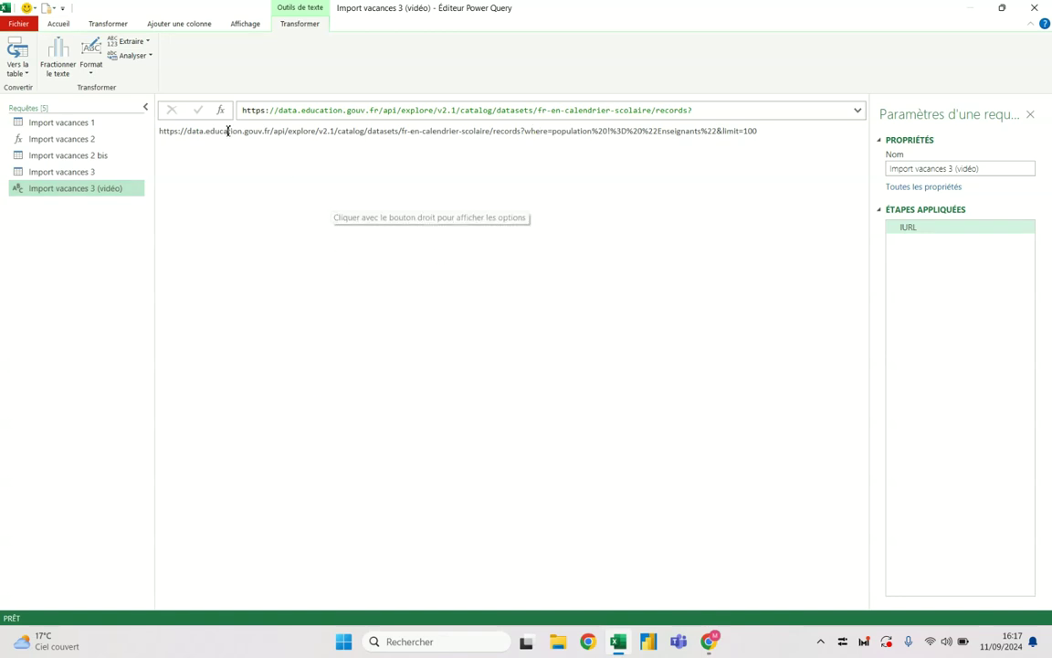
pyautogui.moveTo(205, 131); pyautogui.dragTo(685, 137)
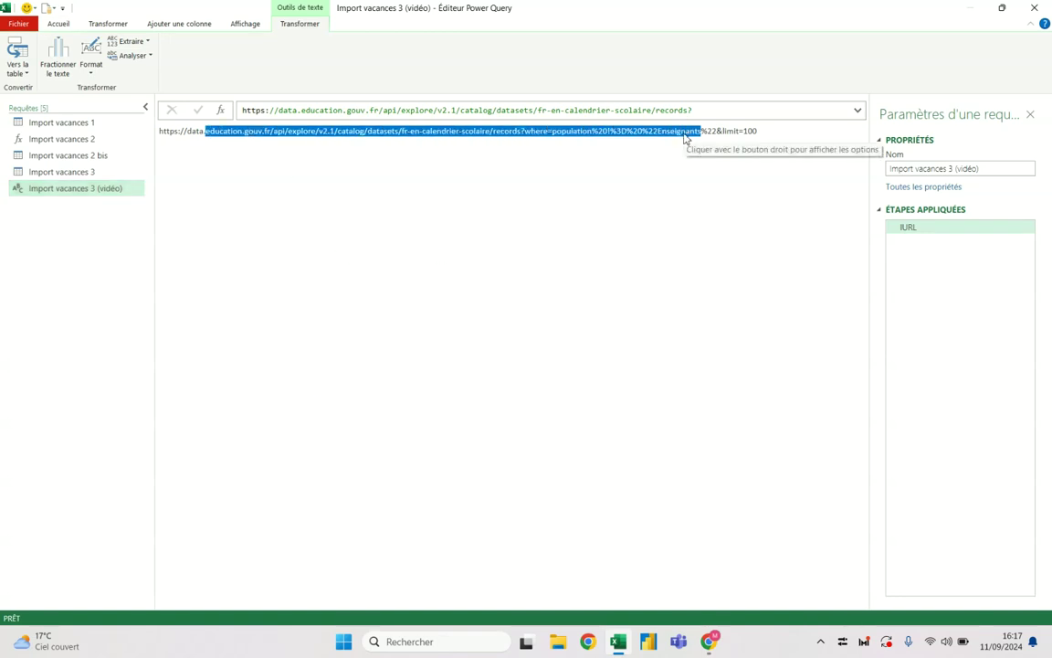
pyautogui.click(681, 129)
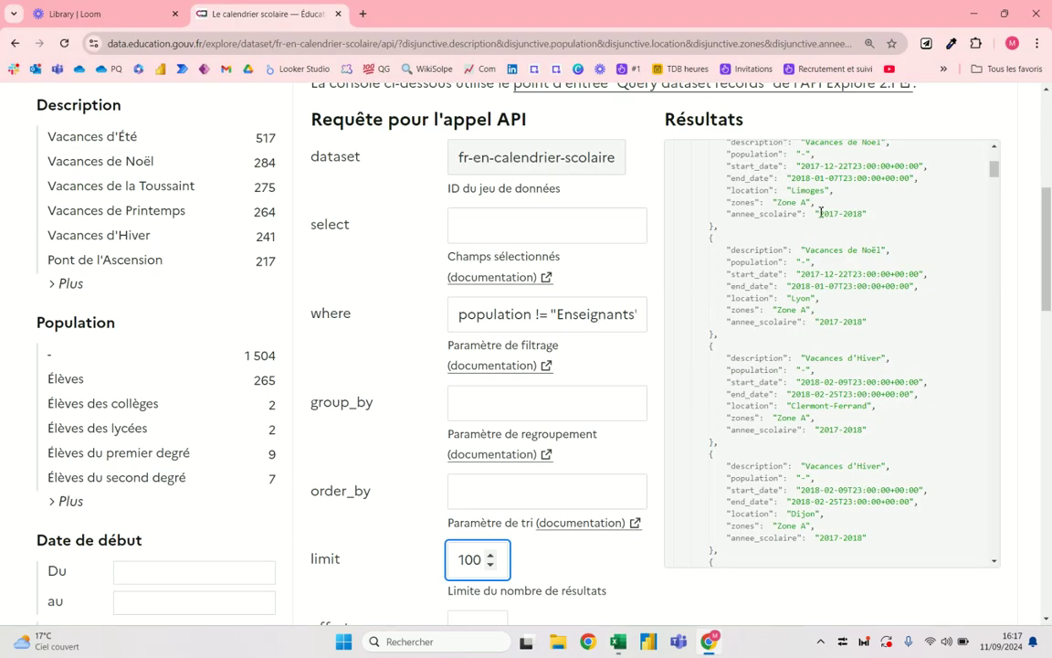
pyautogui.scroll(5, 708, 169)
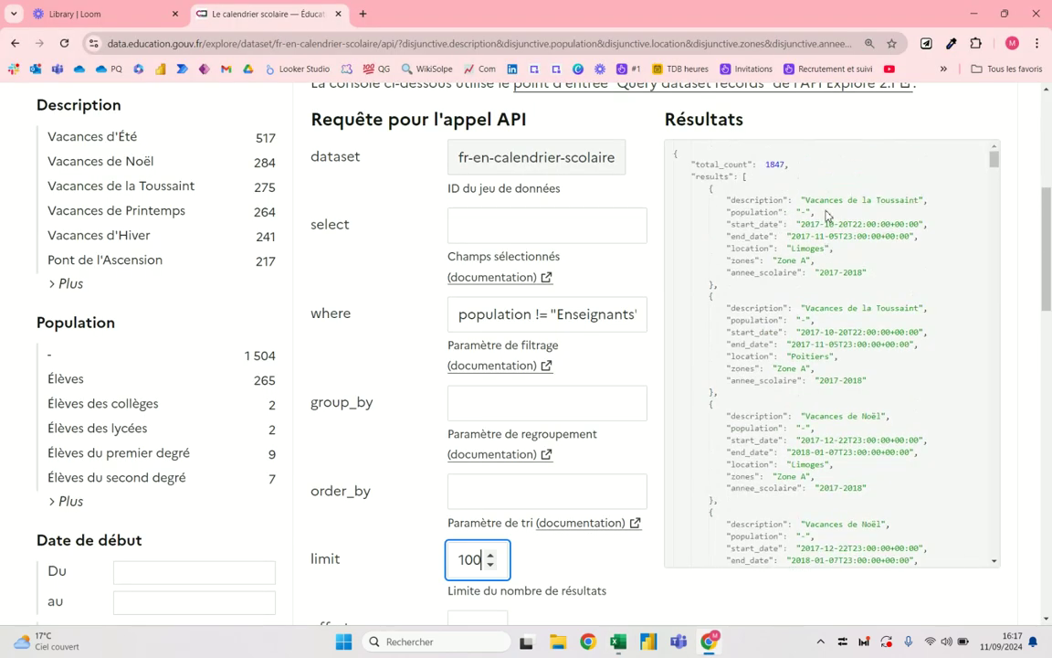
# Highlight the total_count 1847 and the limit 100 in the API results.
pyautogui.doubleClick(775, 165)
pyautogui.click(769, 165)
pyautogui.moveTo(769, 165); pyautogui.dragTo(787, 166)
pyautogui.click(787, 166)
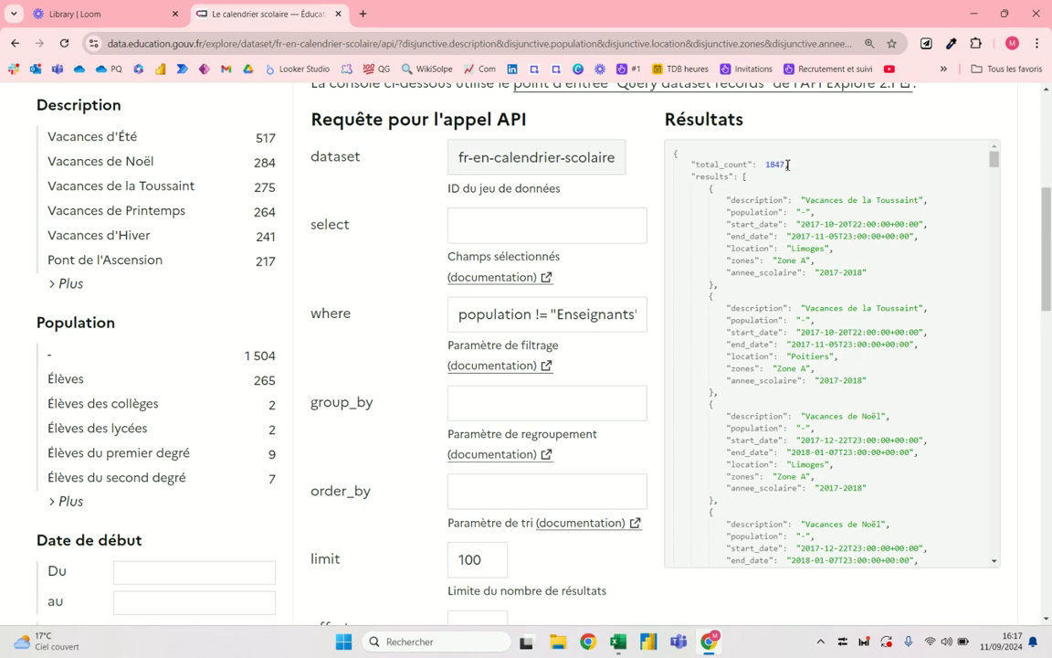
pyautogui.click(466, 561)
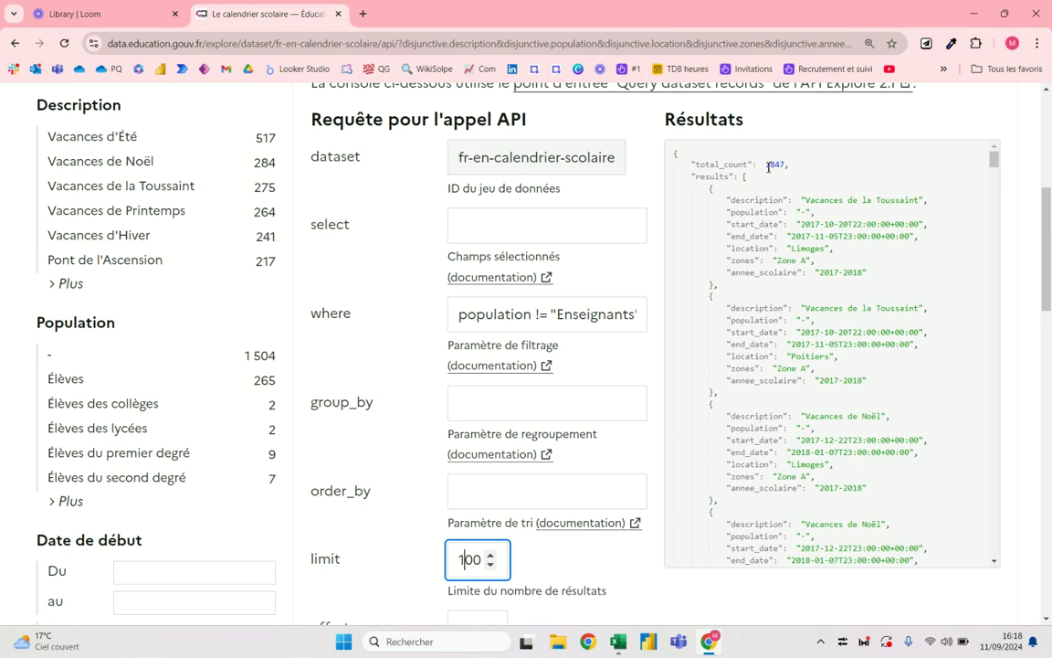
pyautogui.moveTo(785, 163); pyautogui.dragTo(775, 164)
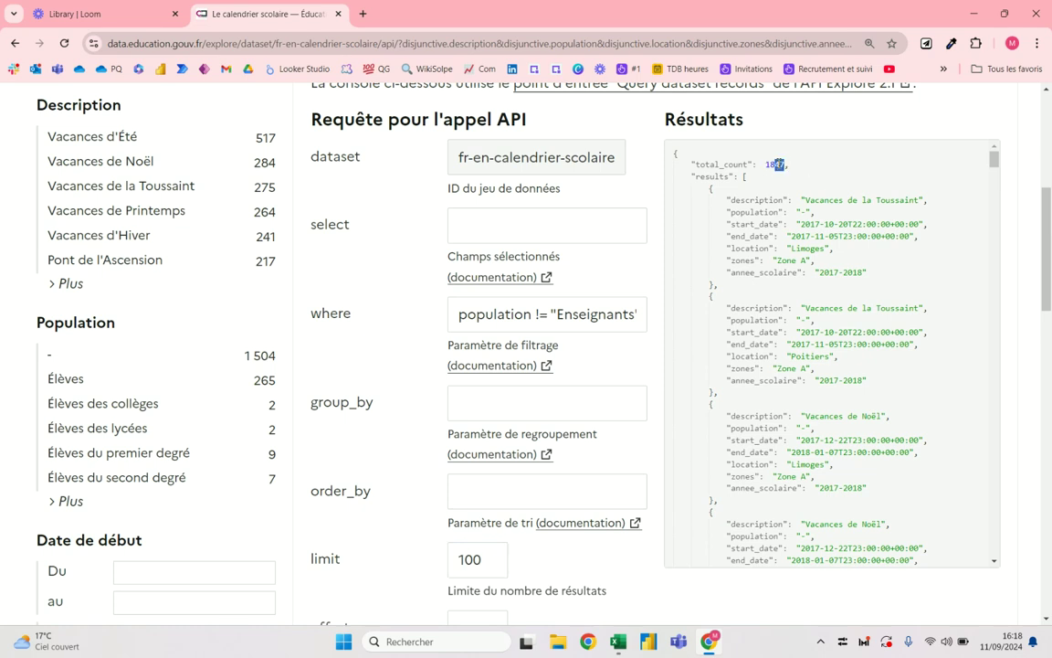
pyautogui.doubleClick(783, 165)
pyautogui.hotkey('alt', 'Tab')
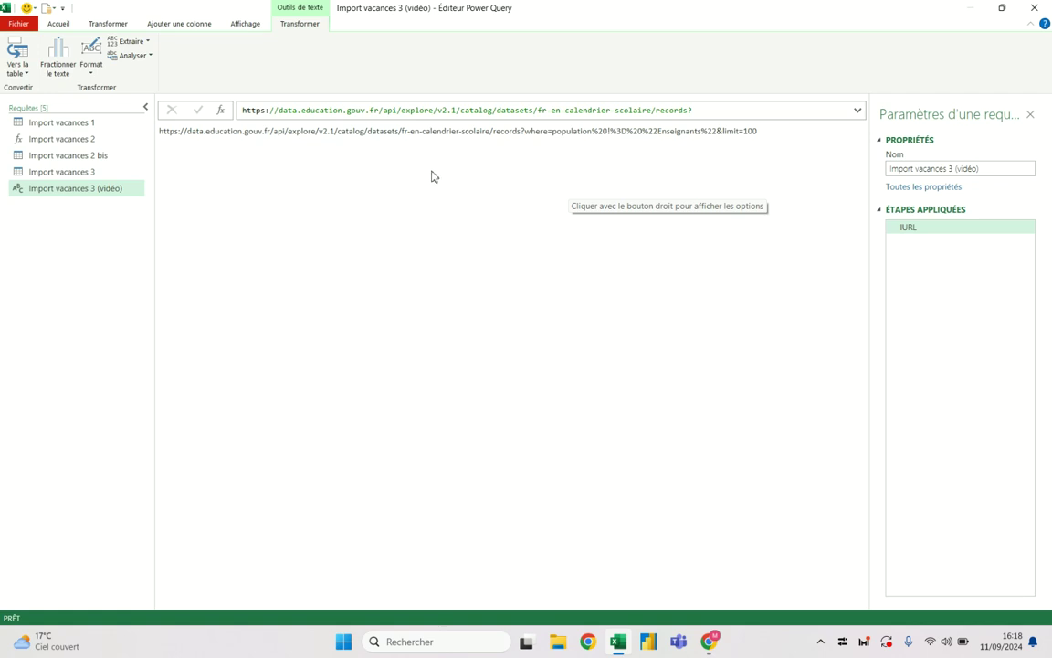
# Look up the API's total_count value 1847 in the console, then return to Power Query.
pyautogui.hotkey('alt', 'Tab')
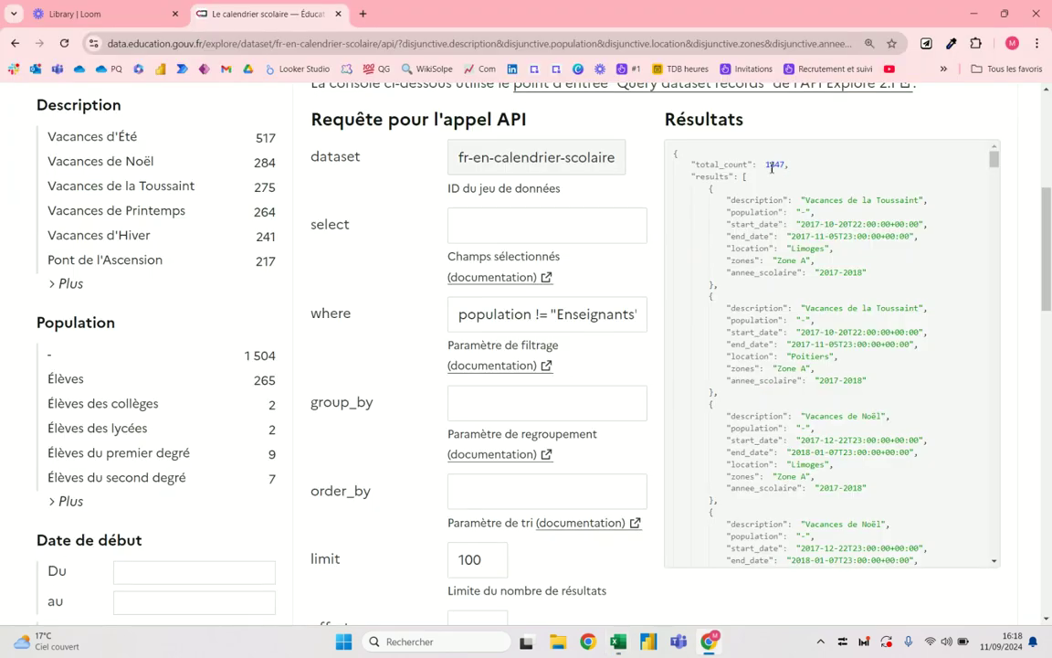
pyautogui.moveTo(768, 164); pyautogui.dragTo(788, 164)
pyautogui.hotkey('alt', 'Tab')
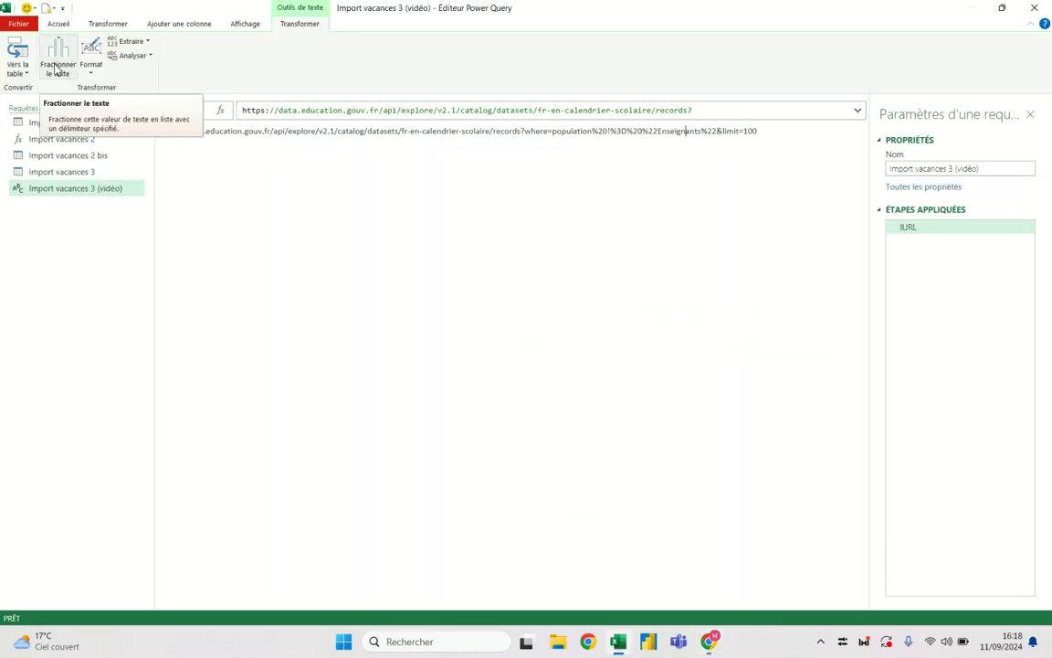
# Add a new step line named lenbdéléments after the lURL step.
pyautogui.click(57, 24)
pyautogui.click(107, 57)
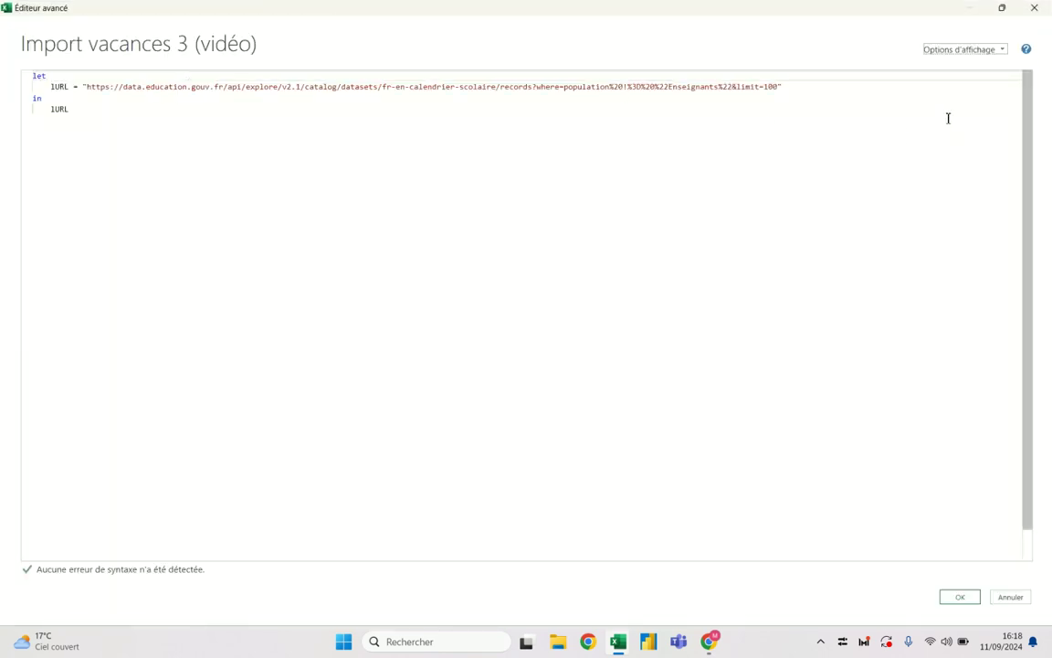
pyautogui.click(836, 87)
pyautogui.press('Return')
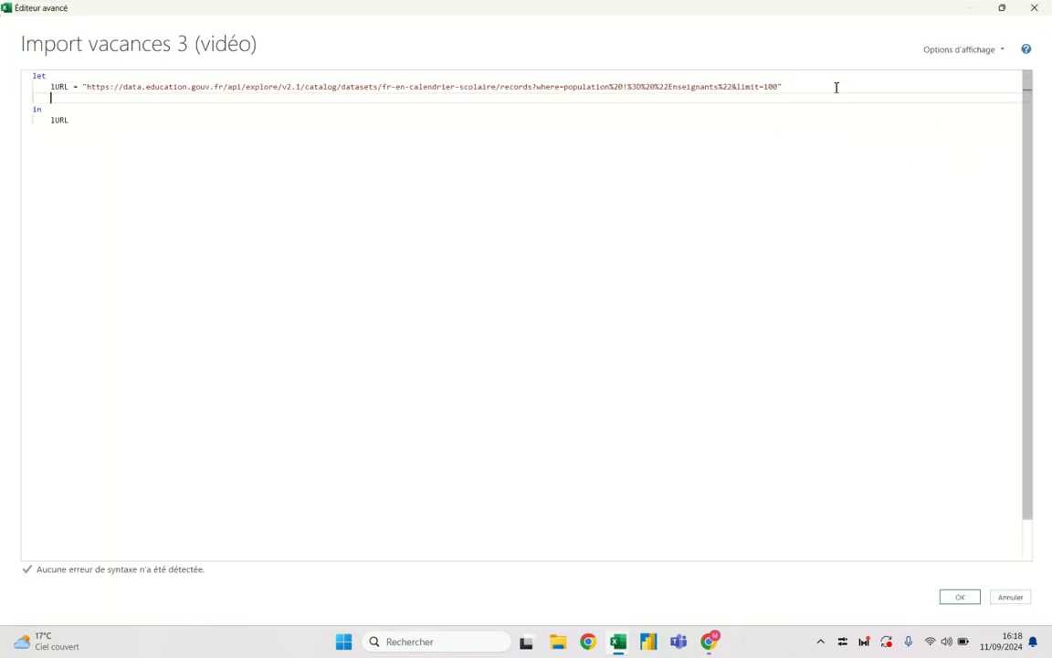
pyautogui.write('lenb')
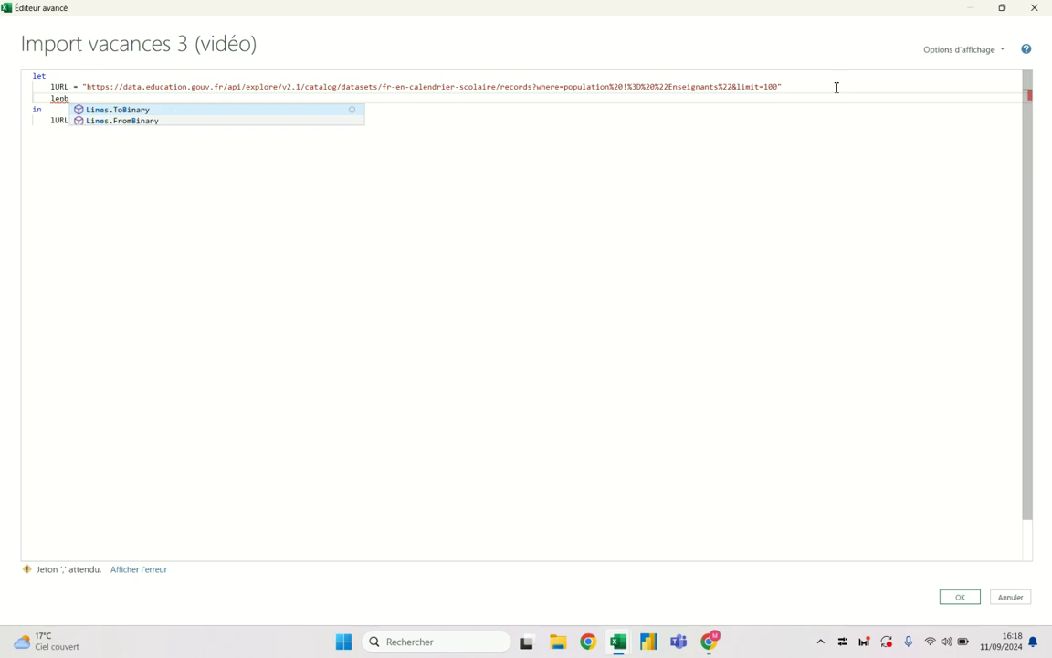
pyautogui.write('delem')
pyautogui.press('BackSpace')
pyautogui.press('BackSpace')
pyautogui.press('BackSpace')
pyautogui.write('éléments =')
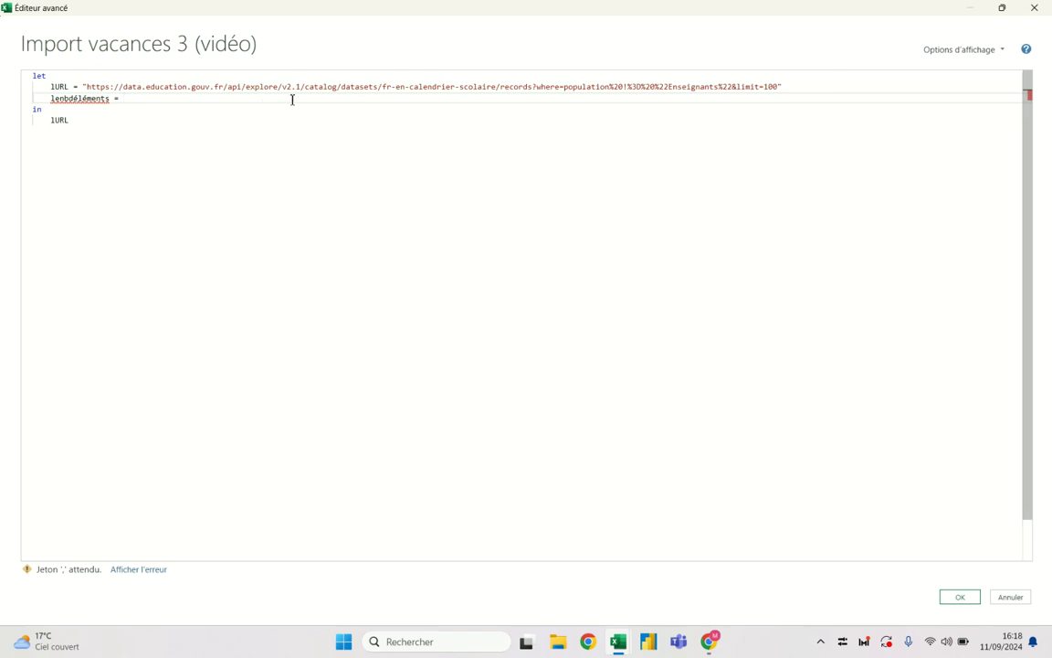
# Define lenbdéléments as Json.Document(Web.Contents(lURL)).
pyautogui.write('web')
pyautogui.press('BackSpace')
pyautogui.press('BackSpace')
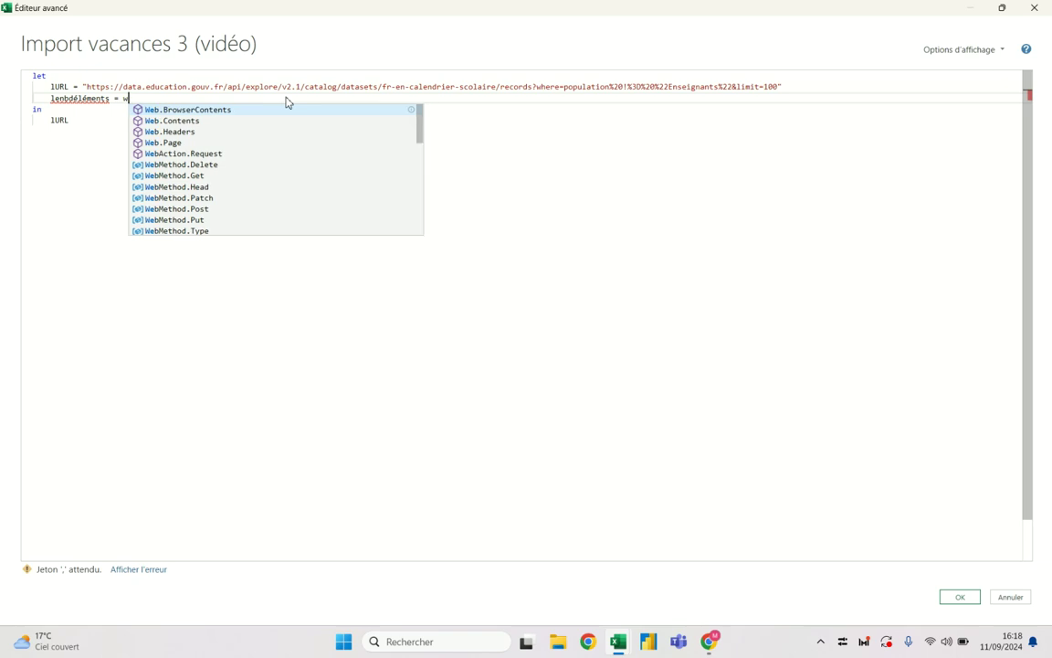
pyautogui.press('BackSpace')
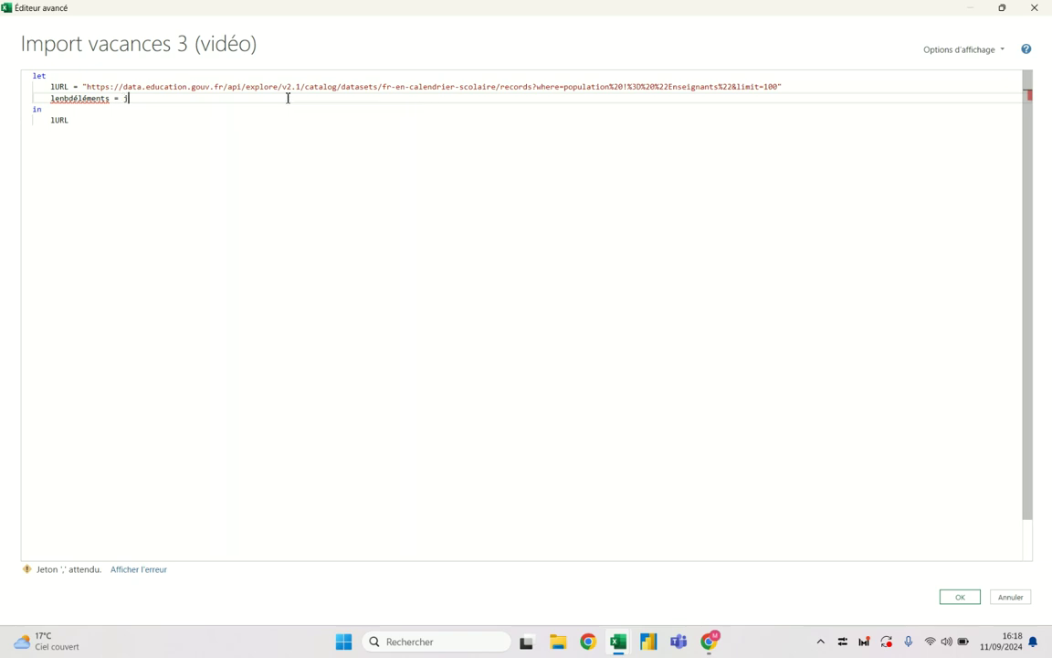
pyautogui.write('son')
pyautogui.press('Tab')
pyautogui.write('(')
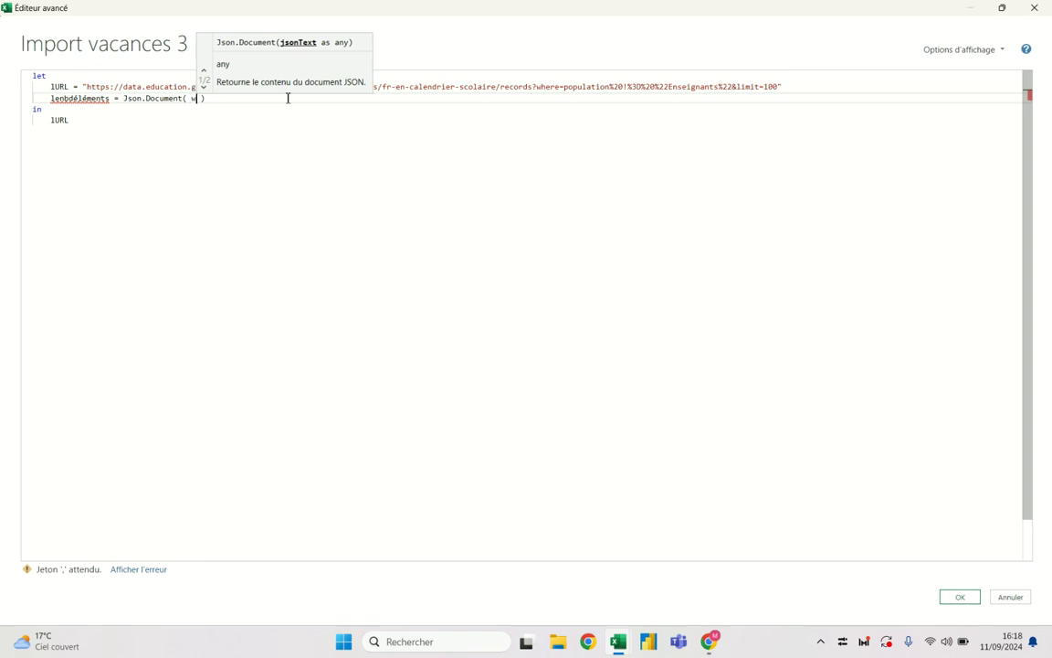
pyautogui.write('webcon')
pyautogui.press('Tab')
pyautogui.write('(')
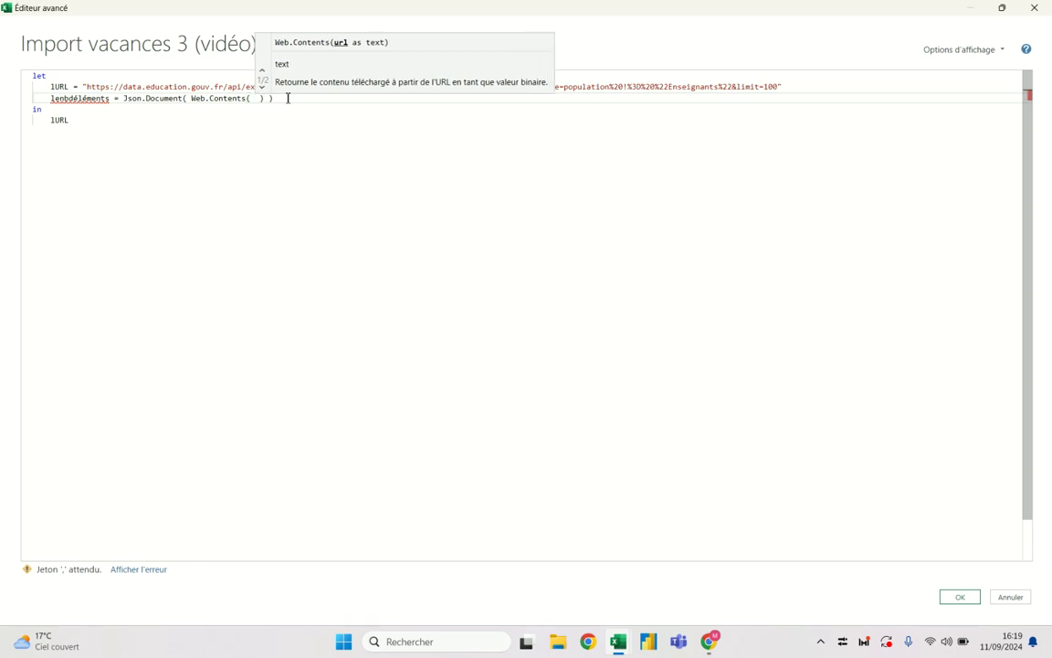
pyautogui.click(257, 98)
pyautogui.write('lURL')
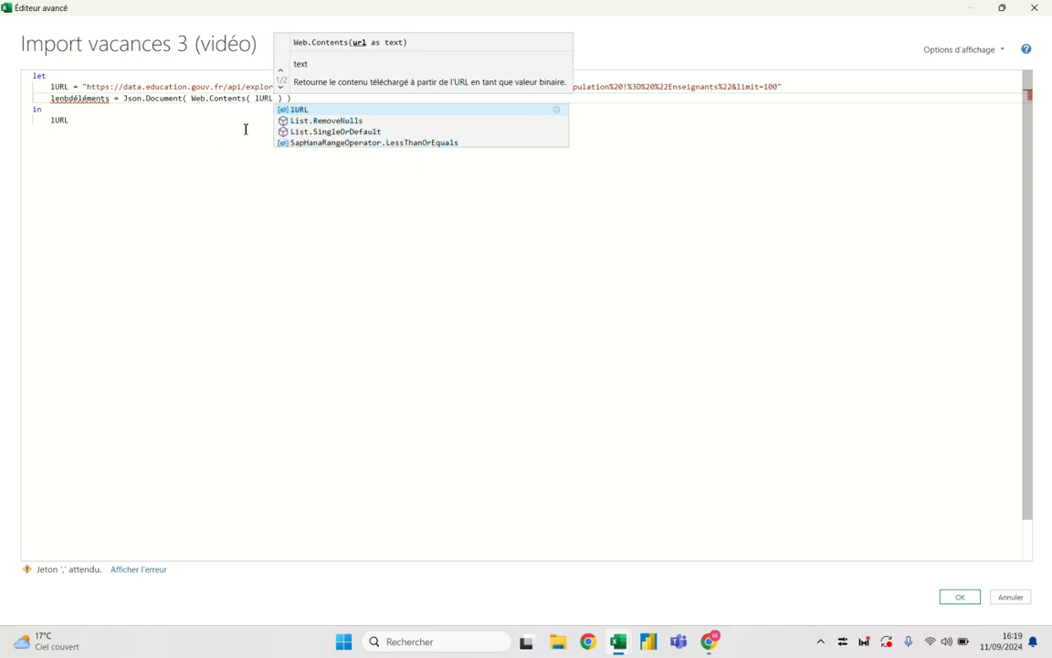
# Make lenbdéléments the step the query returns in its final line.
pyautogui.click(310, 98)
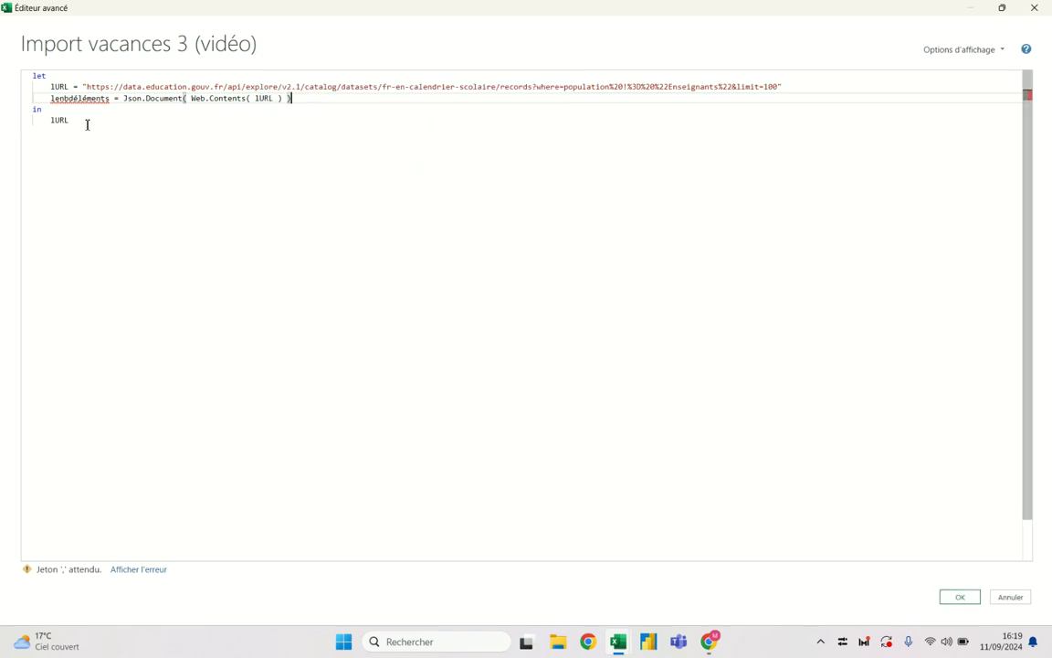
pyautogui.moveTo(68, 120); pyautogui.dragTo(55, 119)
pyautogui.press('Delete')
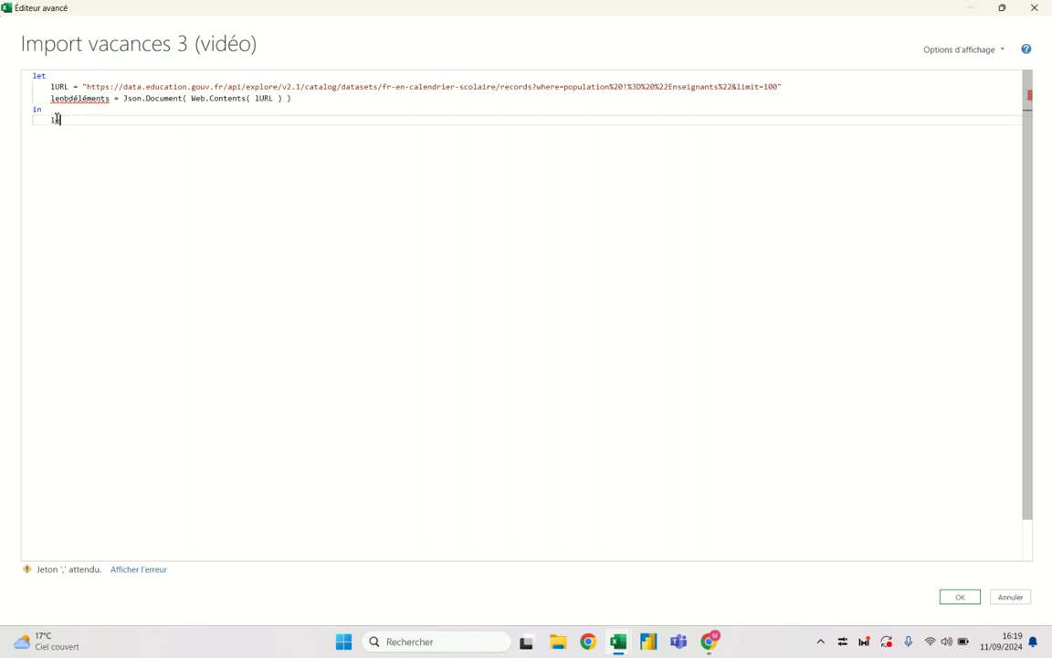
pyautogui.write('enb')
pyautogui.press('Tab')
pyautogui.moveTo(115, 120); pyautogui.dragTo(51, 120)
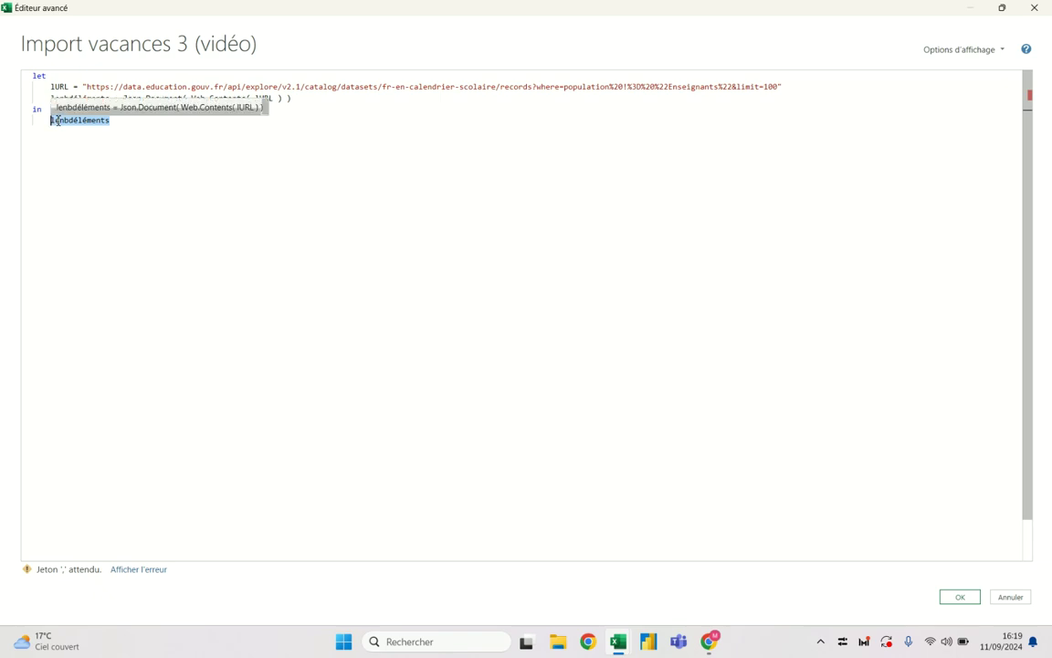
pyautogui.click(53, 119)
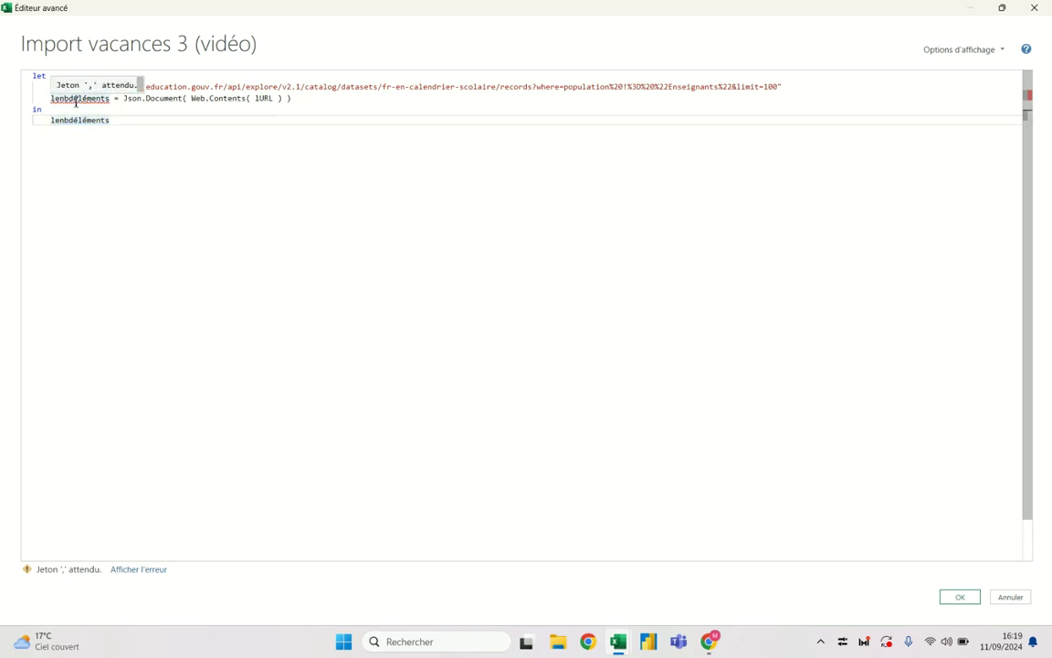
# Add the missing comma after the lURL step and apply the code.
pyautogui.click(800, 88)
pyautogui.write(',')
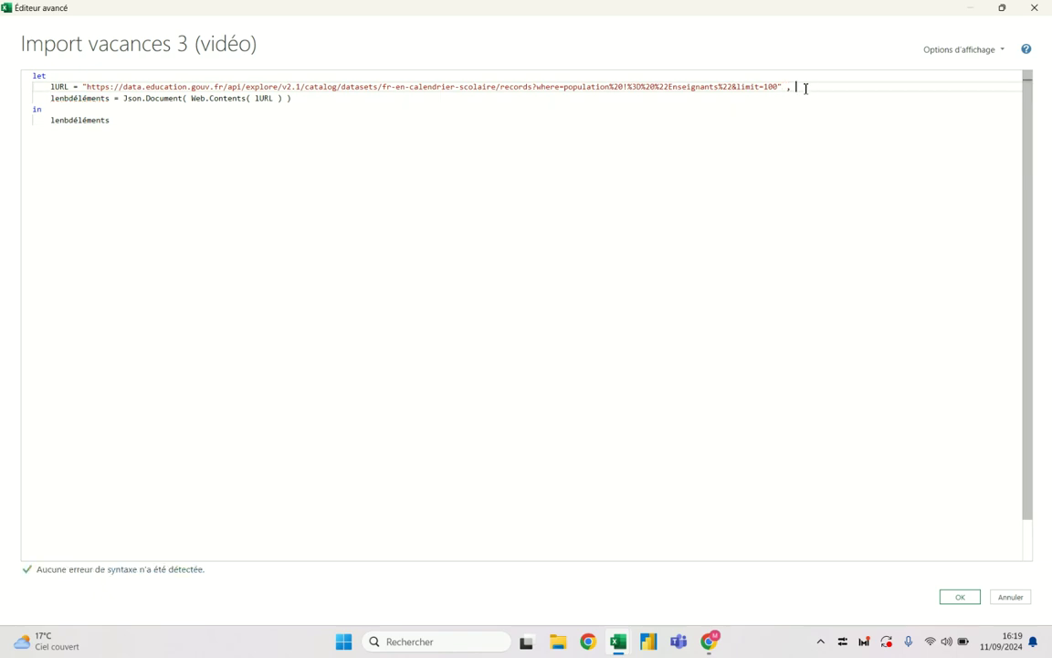
pyautogui.moveTo(798, 85)
pyautogui.mouseDown()
pyautogui.moveTo(457, 70)
pyautogui.moveTo(51, 86)
pyautogui.mouseUp()
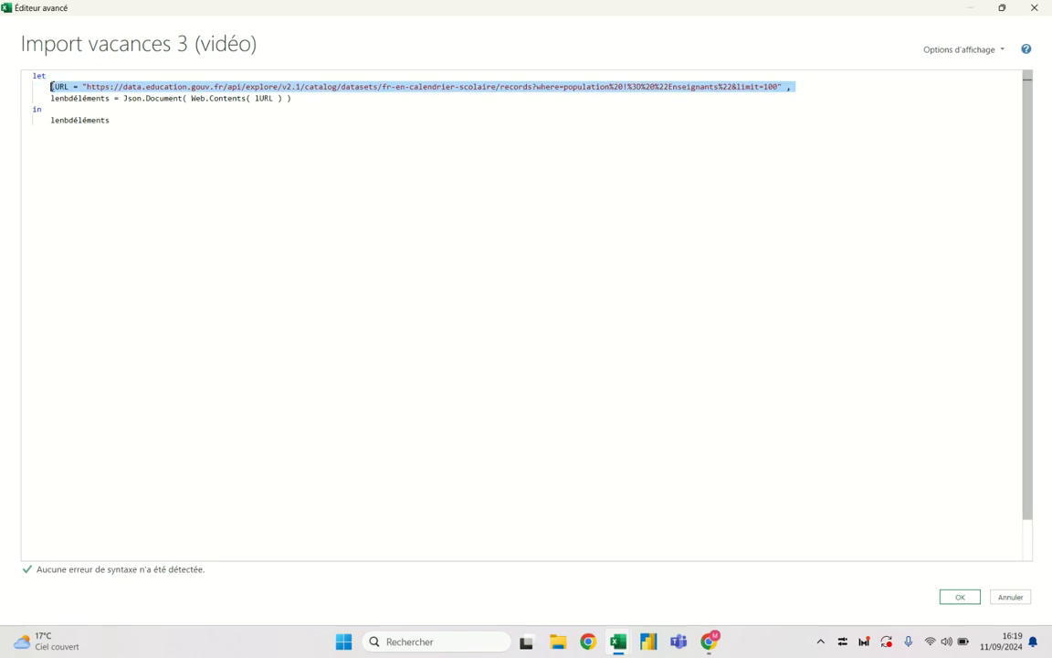
pyautogui.click(810, 85)
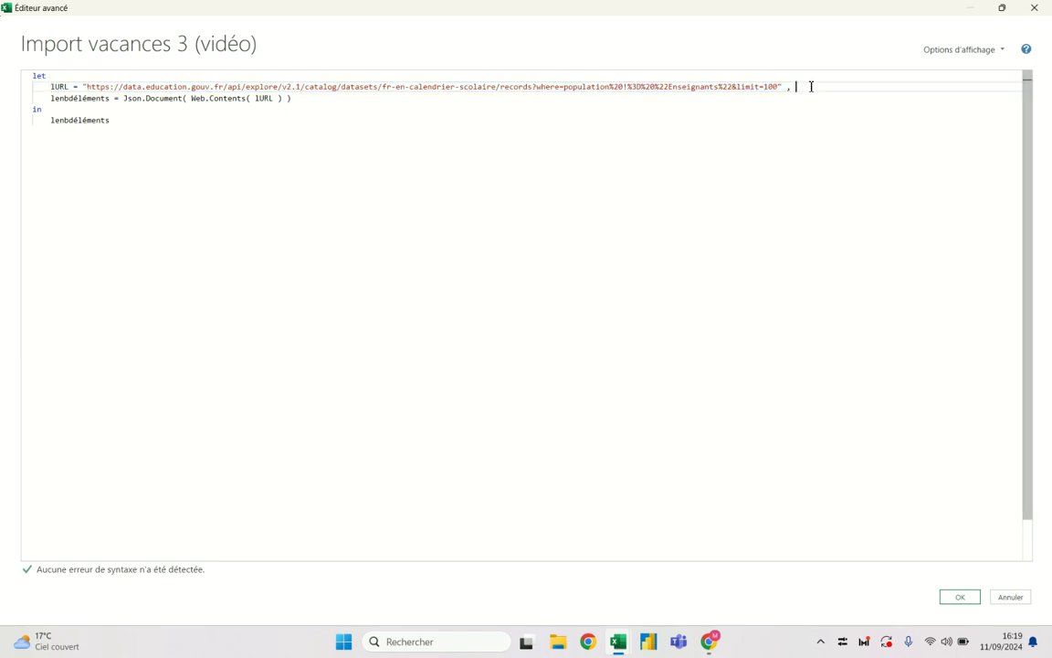
pyautogui.click(960, 596)
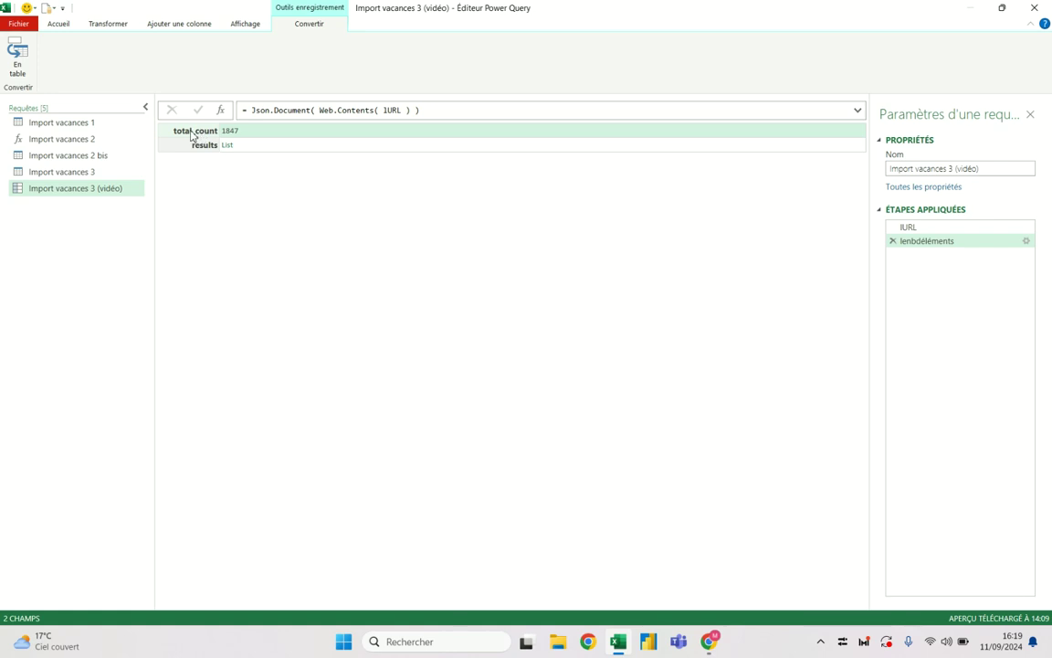
# Preview the total_count value 1847 and the records inside the results list.
pyautogui.click(186, 130)
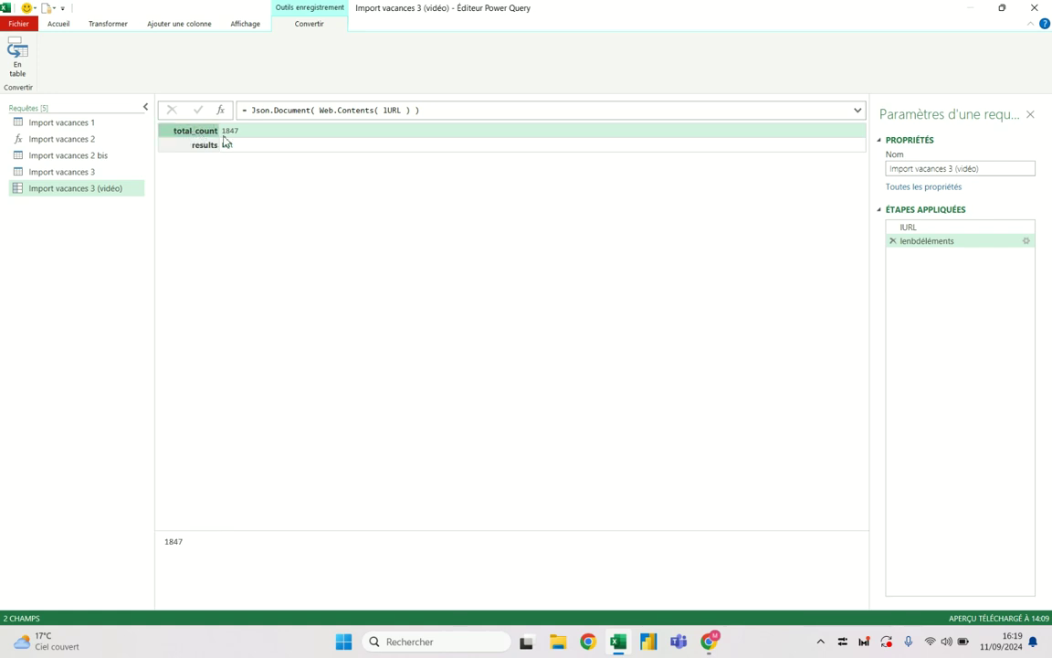
pyautogui.click(207, 146)
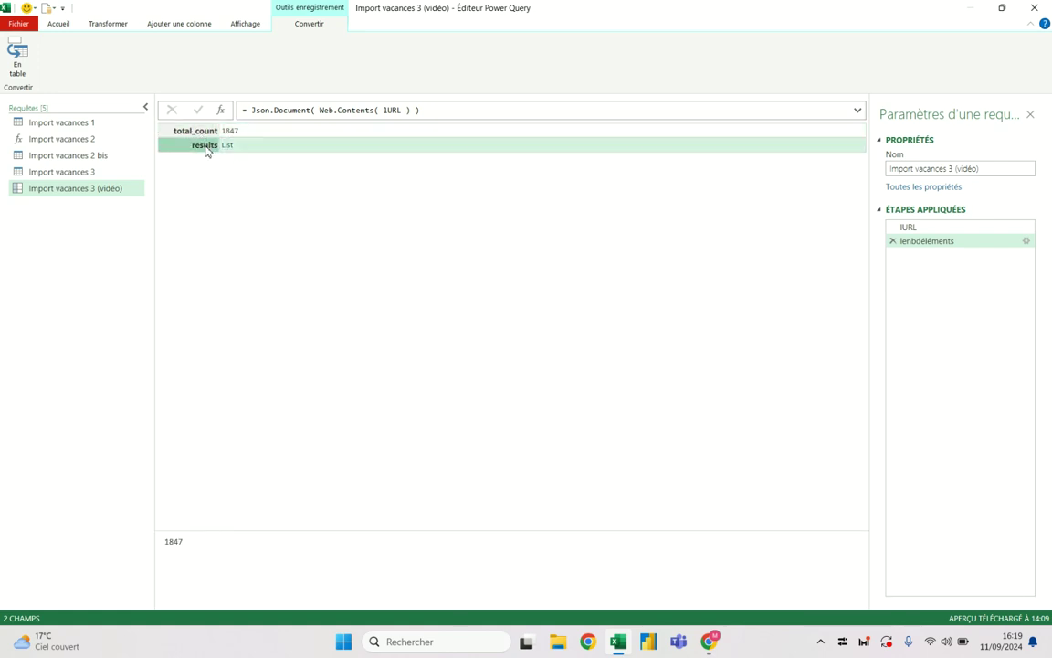
pyautogui.click(247, 147)
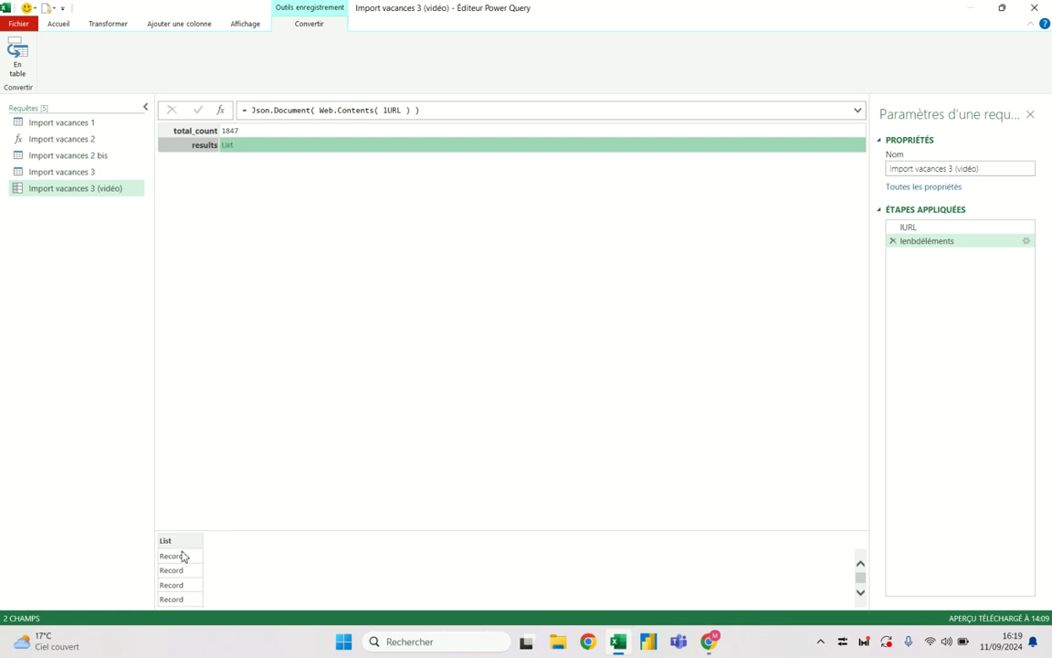
pyautogui.click(228, 133)
pyautogui.hotkey('alt', 'Tab')
pyautogui.hotkey('alt', 'Tab')
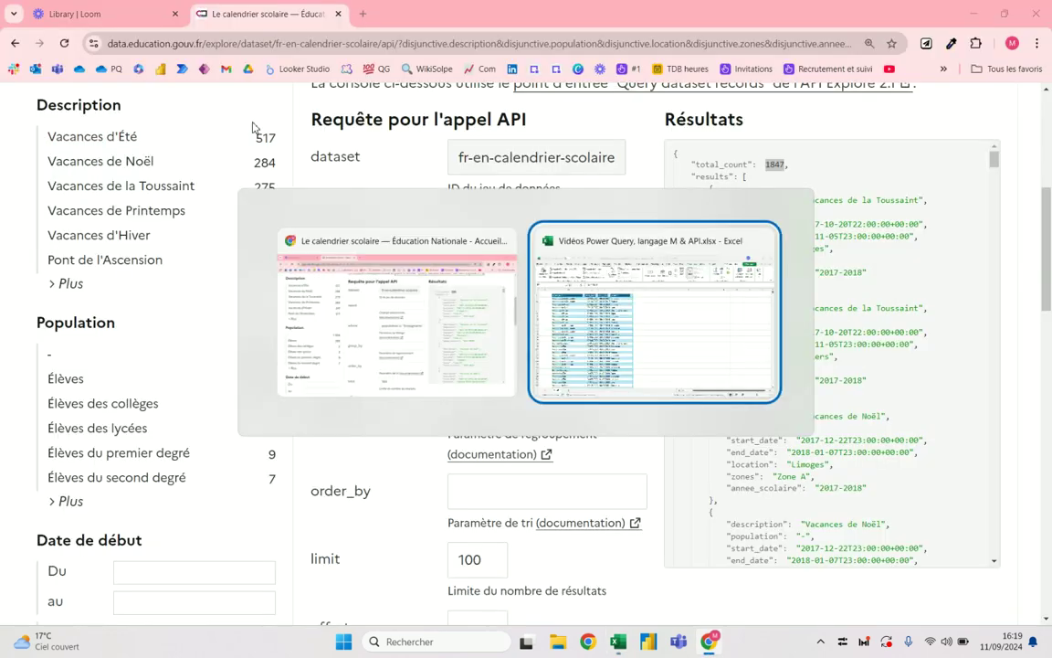
# Append [total_count] to lenbdéléments so the query returns 1847.
pyautogui.click(57, 23)
pyautogui.click(101, 52)
pyautogui.click(308, 96)
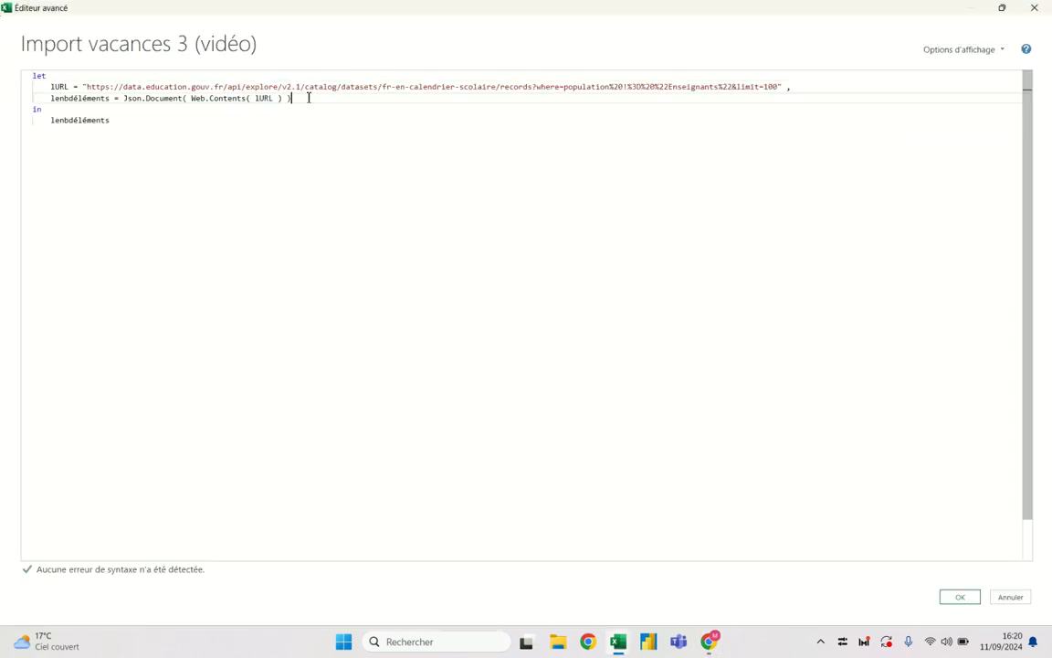
pyautogui.write('[tota')
pyautogui.write('l_count]')
pyautogui.click(296, 118)
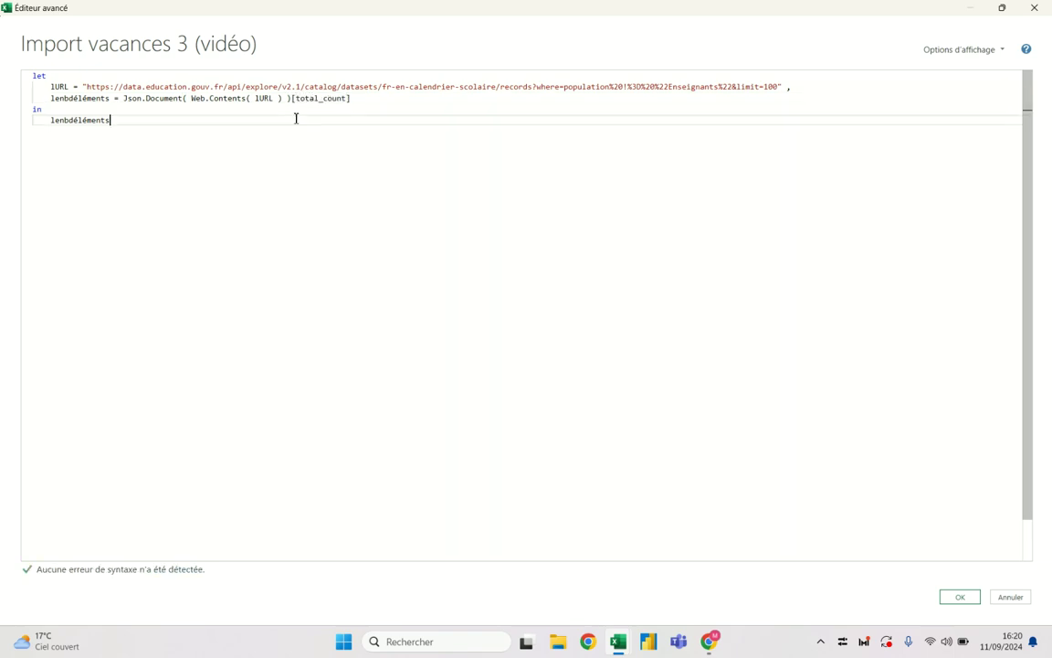
pyautogui.click(962, 601)
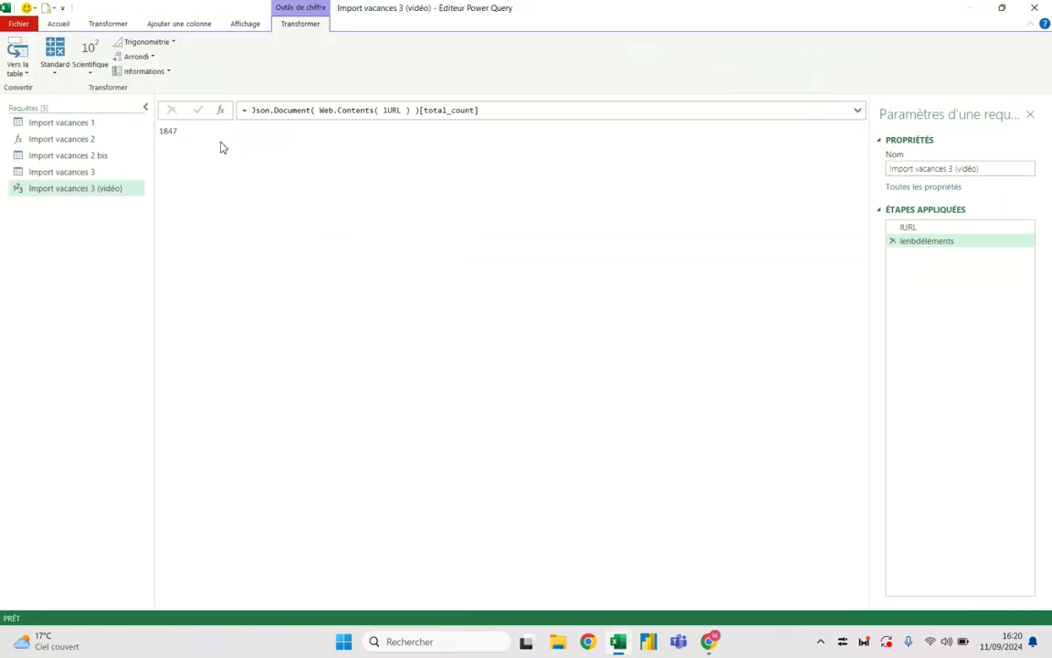
pyautogui.doubleClick(163, 133)
pyautogui.click(170, 130)
pyautogui.doubleClick(169, 131)
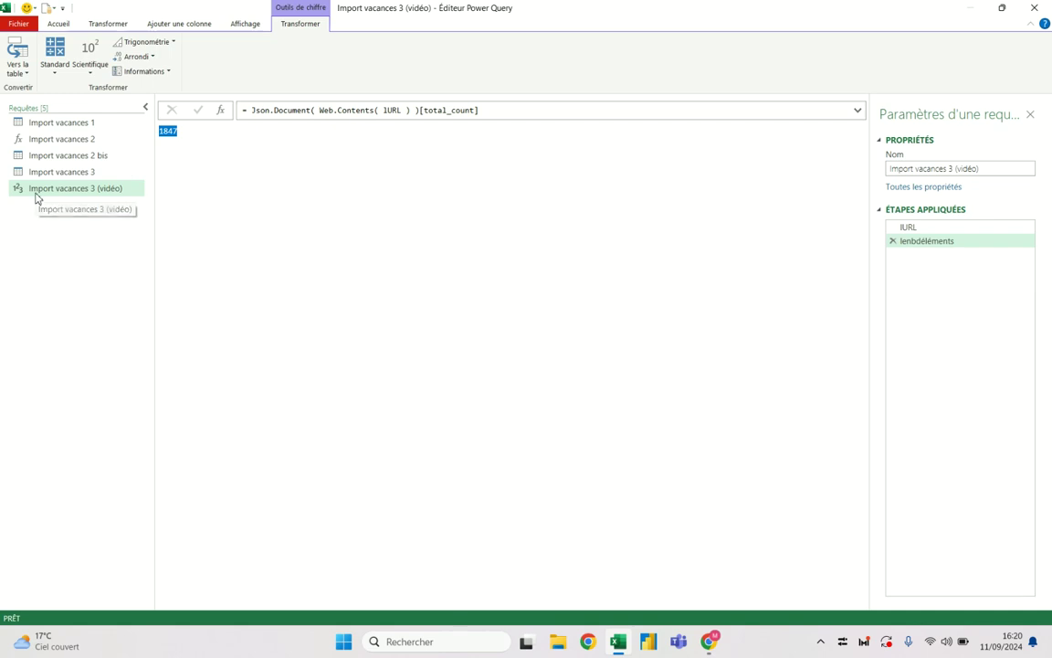
# Add + 10 to the total_count expression and confirm the result becomes 1857.
pyautogui.click(60, 24)
pyautogui.click(111, 60)
pyautogui.click(389, 98)
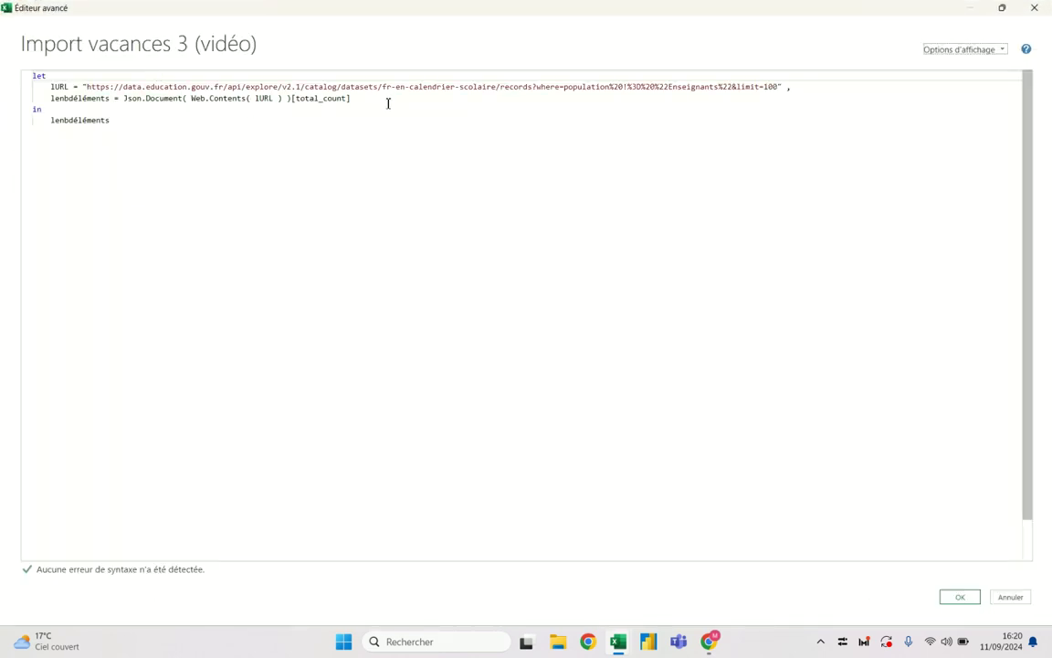
pyautogui.write(' + 10')
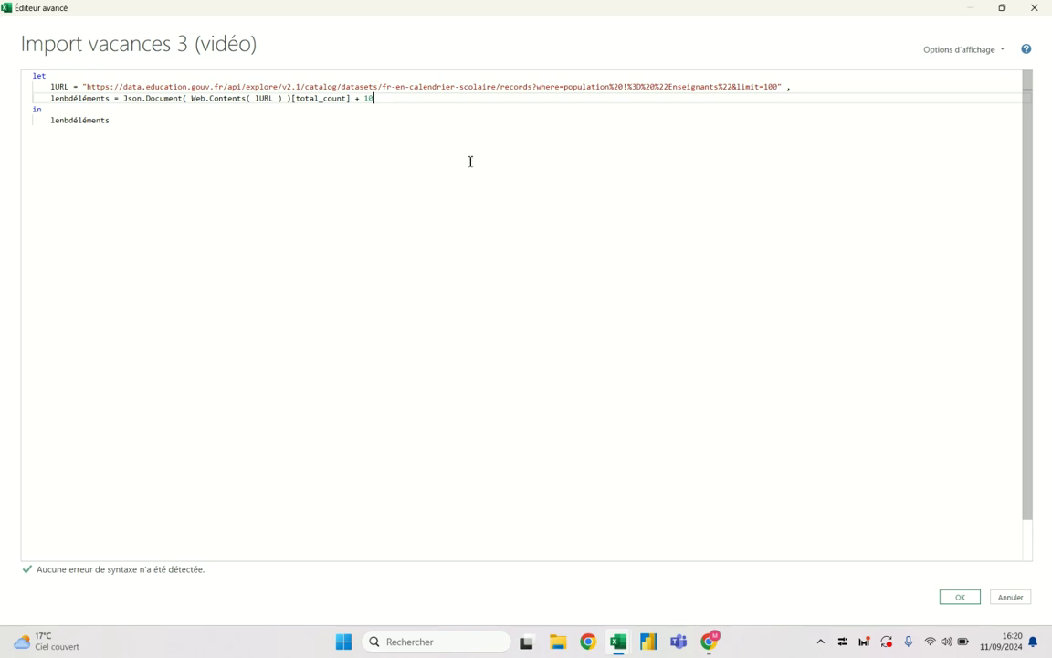
pyautogui.click(960, 599)
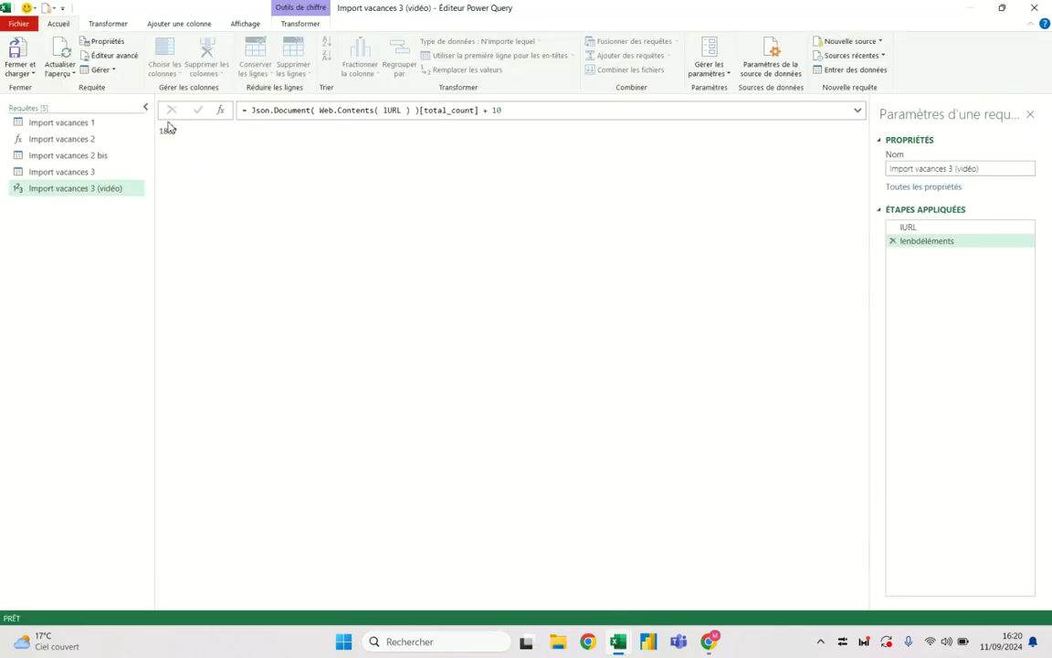
pyautogui.click(163, 129)
pyautogui.click(109, 55)
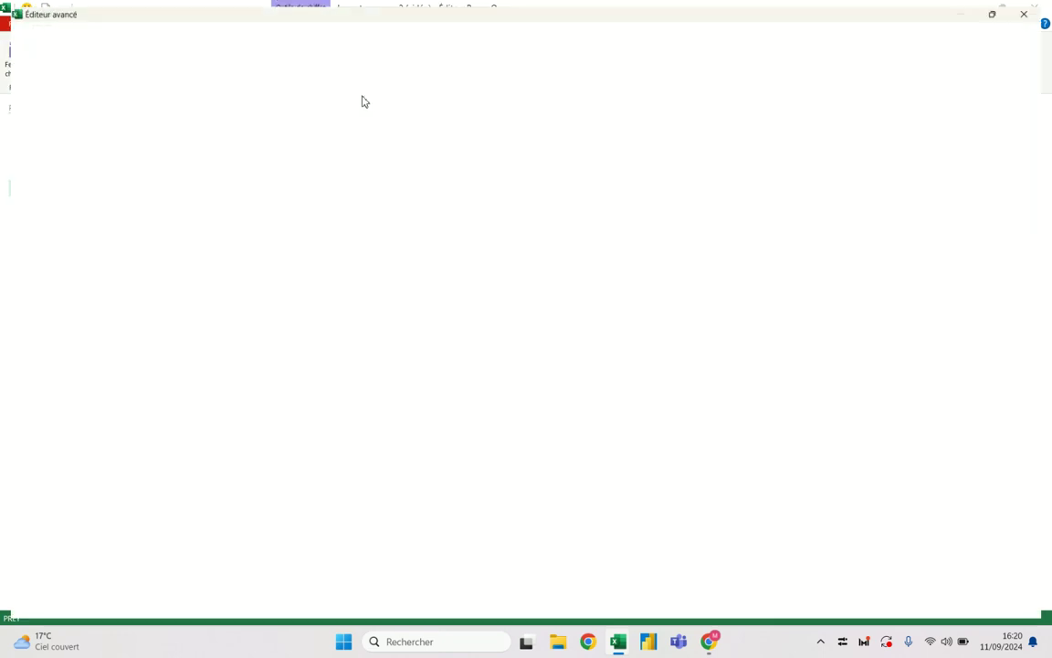
# Remove the + 10 and end the lenbdéléments line with a comma.
pyautogui.click(412, 97)
pyautogui.press('BackSpace')
pyautogui.press('BackSpace')
pyautogui.press('BackSpace')
pyautogui.press('BackSpace')
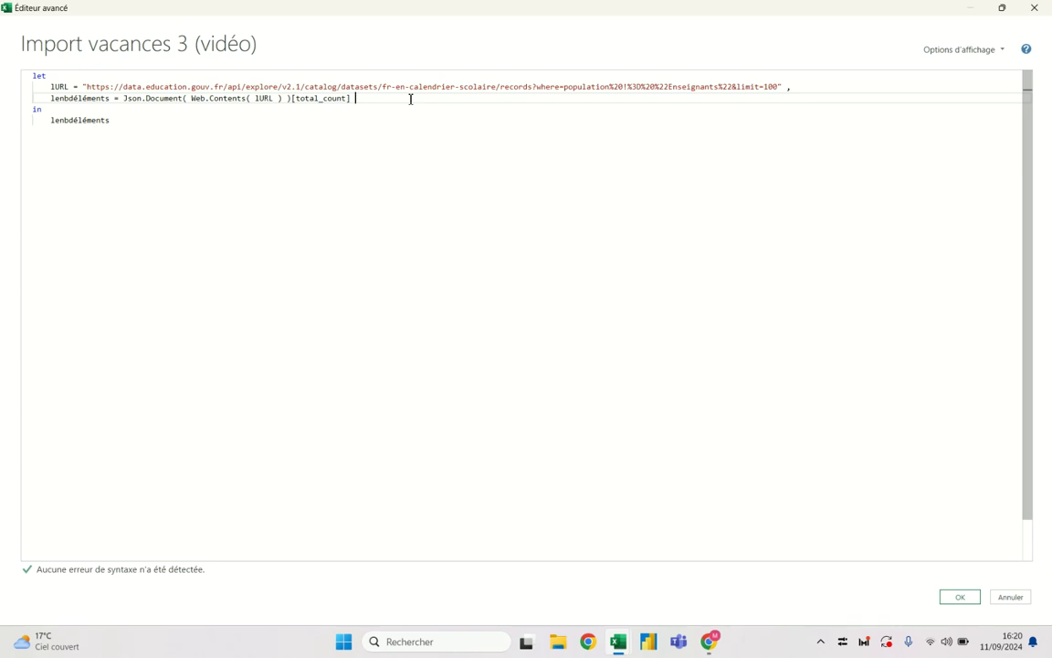
pyautogui.write(',')
pyautogui.press('BackSpace')
pyautogui.write(',')
pyautogui.press('Return')
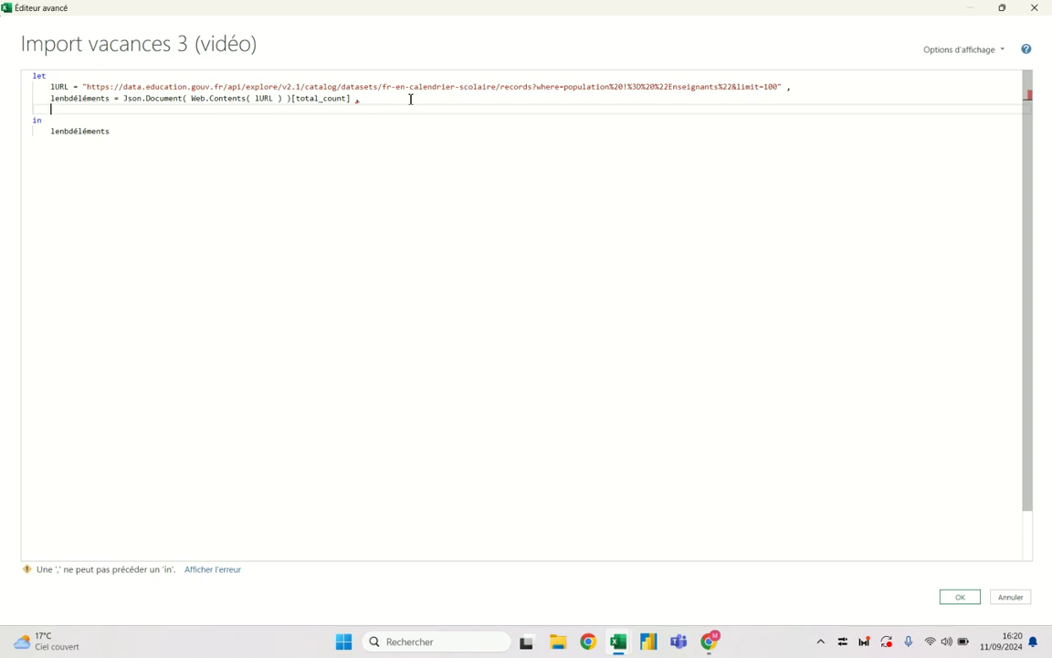
# Start a lesdata = List.Generate( step and make lesdata the query's output.
pyautogui.write('lesdatas')
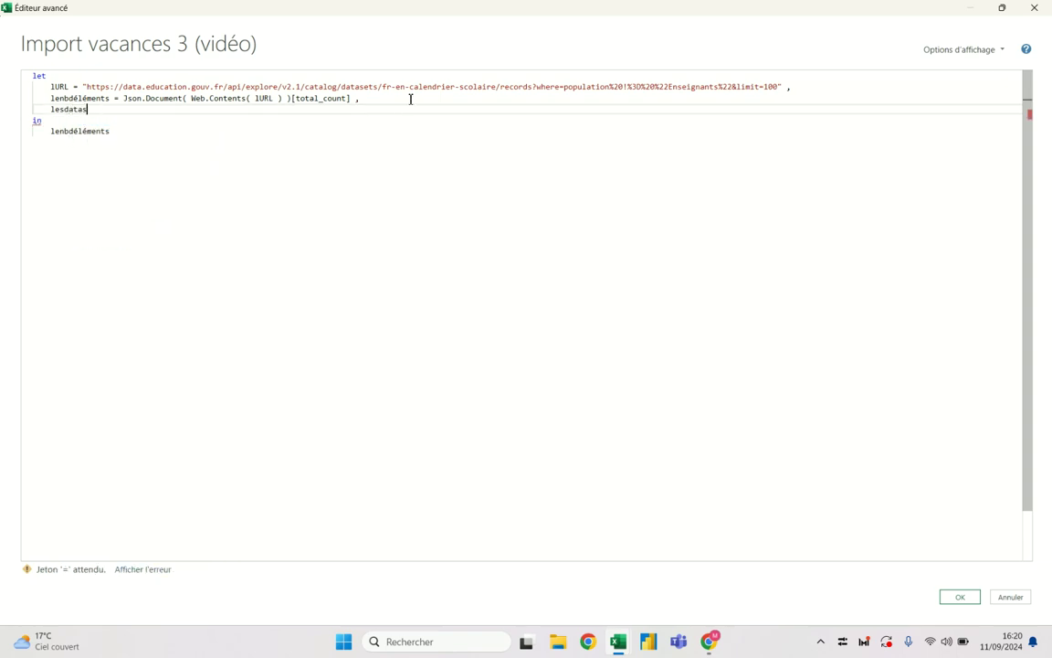
pyautogui.press('BackSpace')
pyautogui.write('= ')
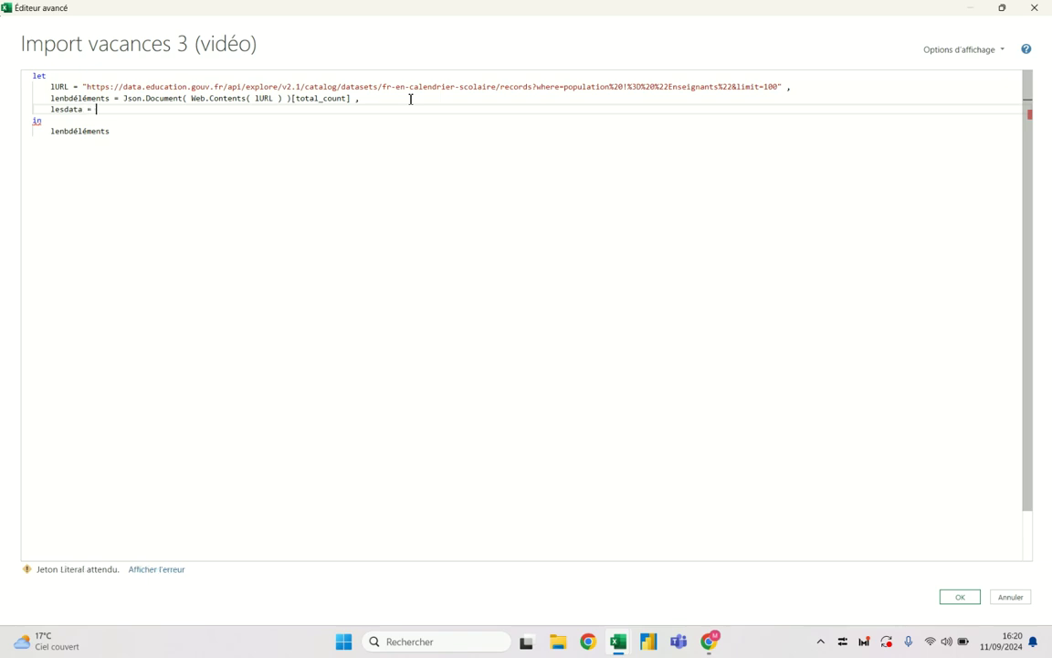
pyautogui.write('list')
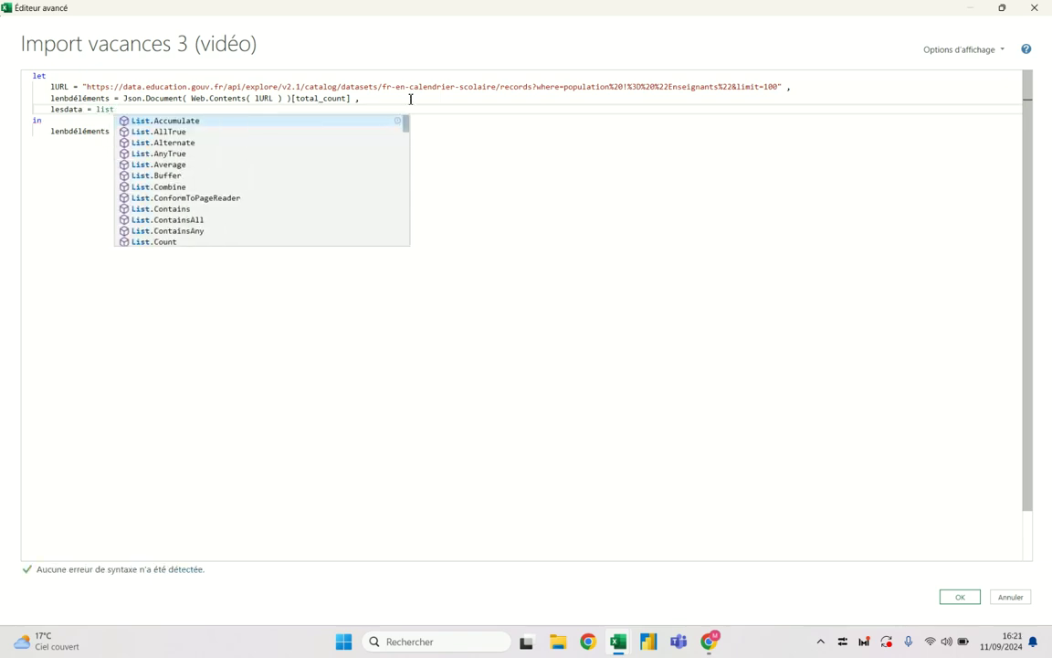
pyautogui.write('gee')
pyautogui.press('Tab')
pyautogui.write('(')
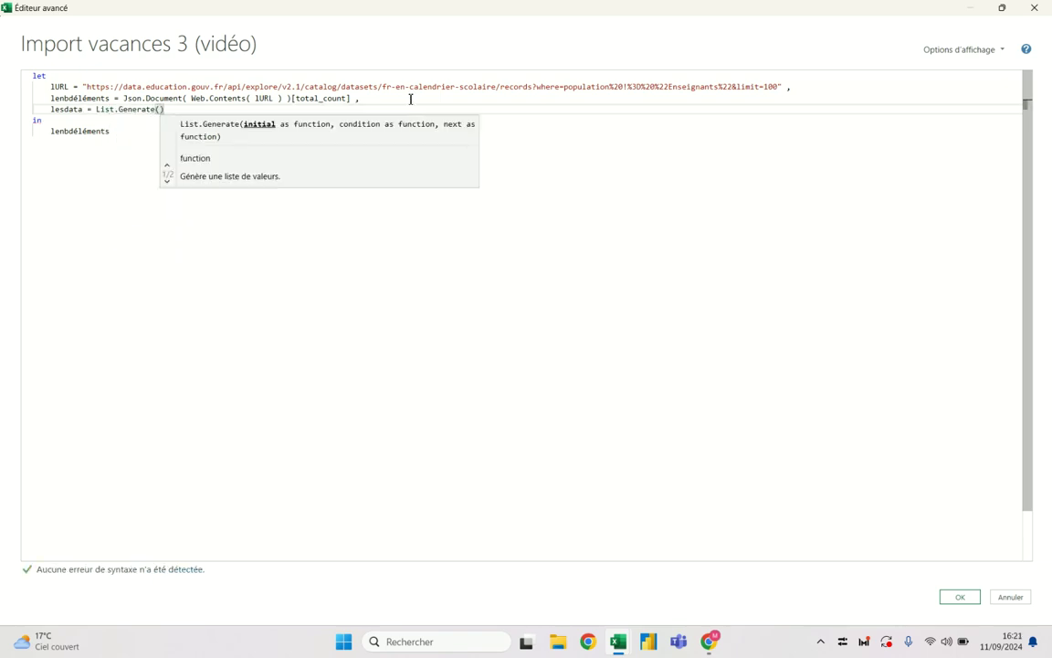
pyautogui.press('Return')
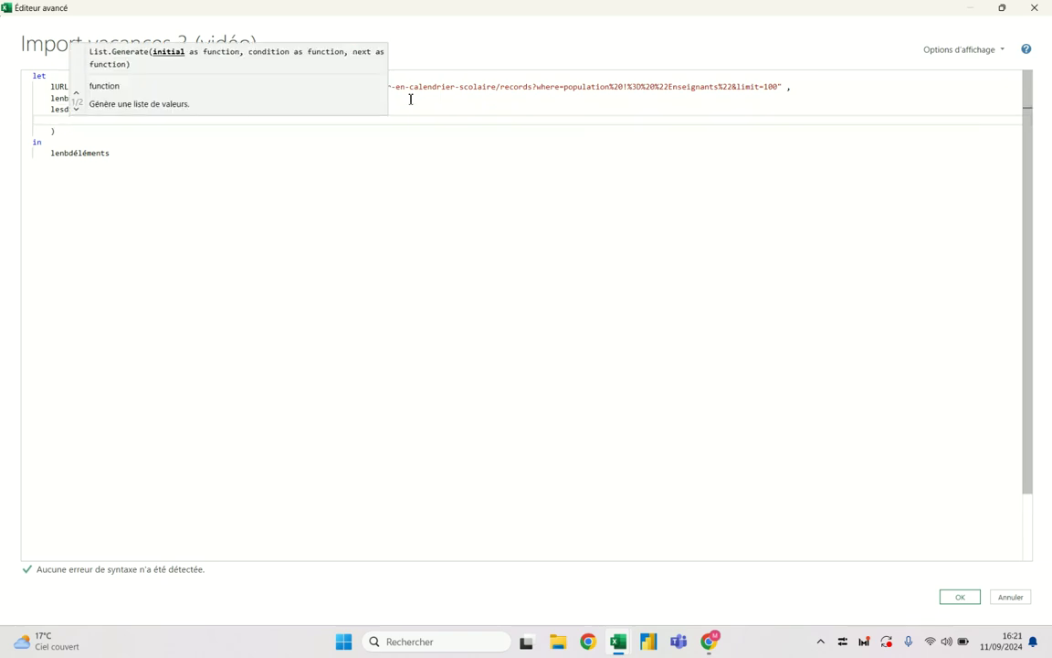
pyautogui.click(77, 110)
pyautogui.moveTo(129, 157); pyautogui.dragTo(50, 155)
pyautogui.write('lesd')
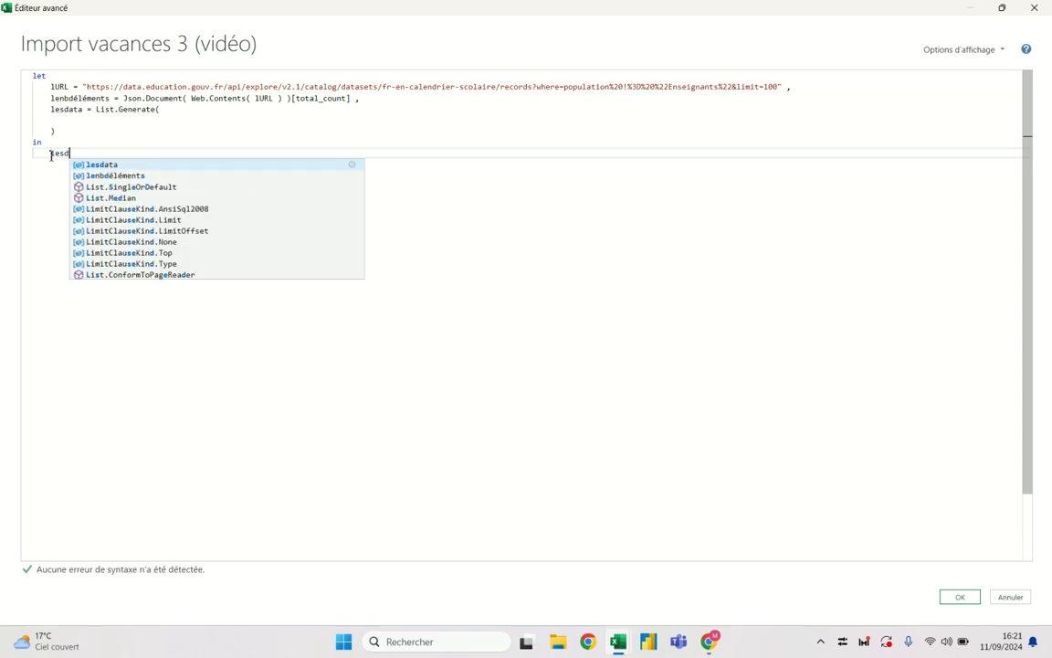
pyautogui.write('ata')
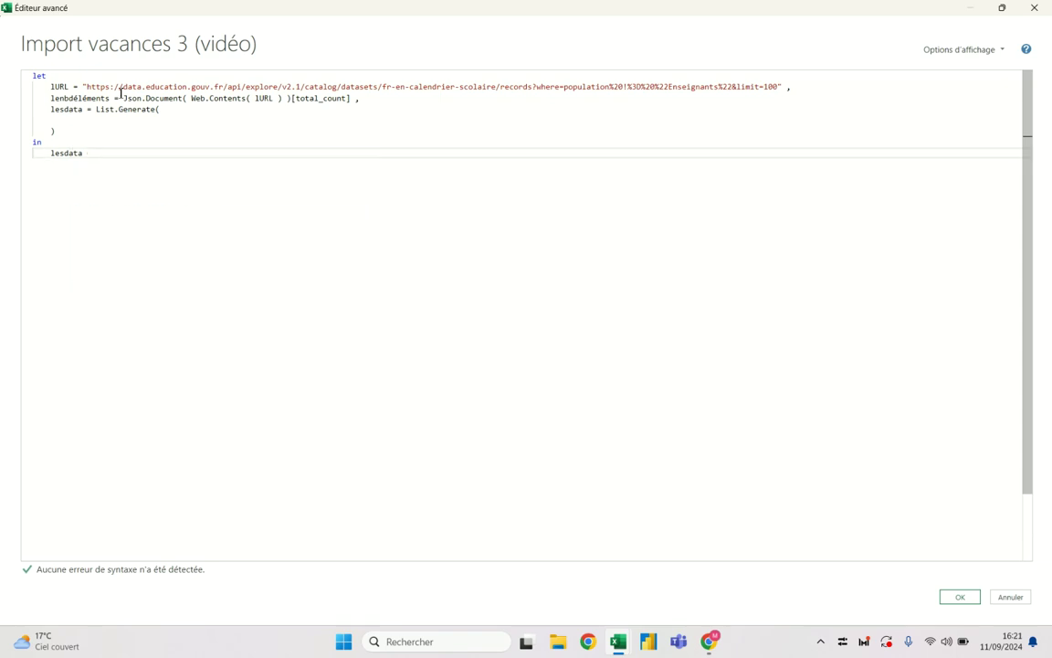
# Write the initial argument () => [ y = 1 ] on the indented line inside List.Generate.
pyautogui.click(175, 117)
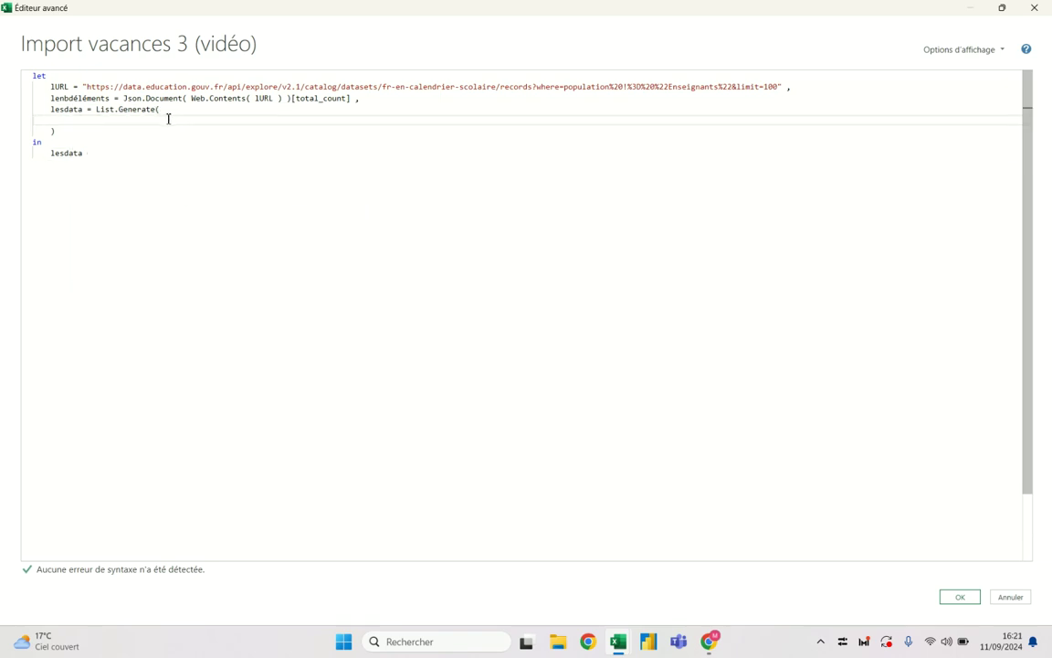
pyautogui.press('Tab')
pyautogui.press('Tab')
pyautogui.write('(')
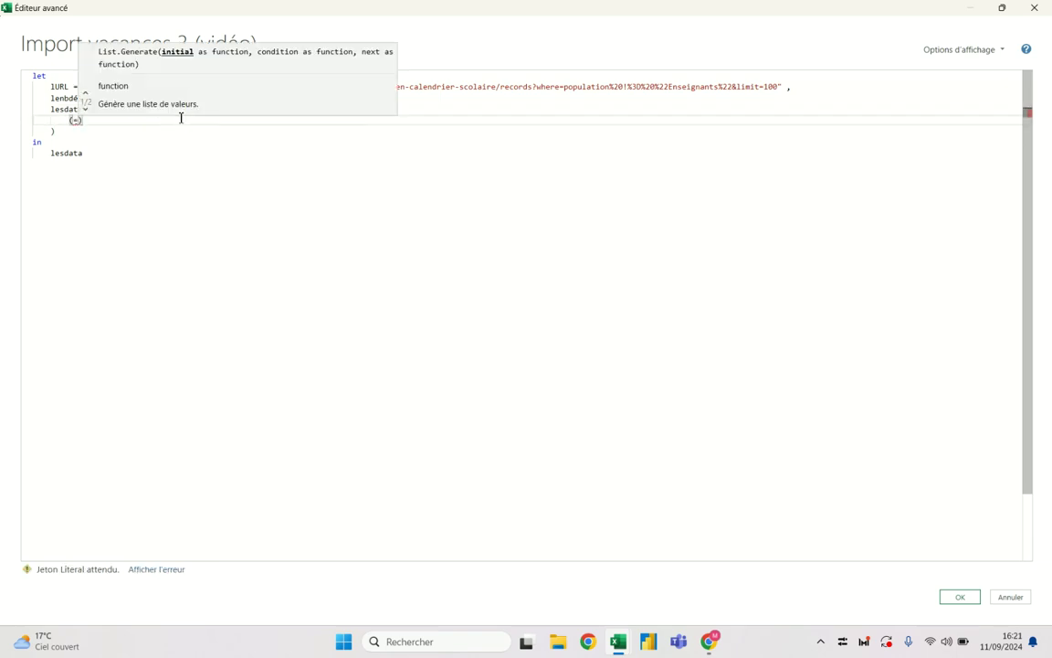
pyautogui.write(') =>')
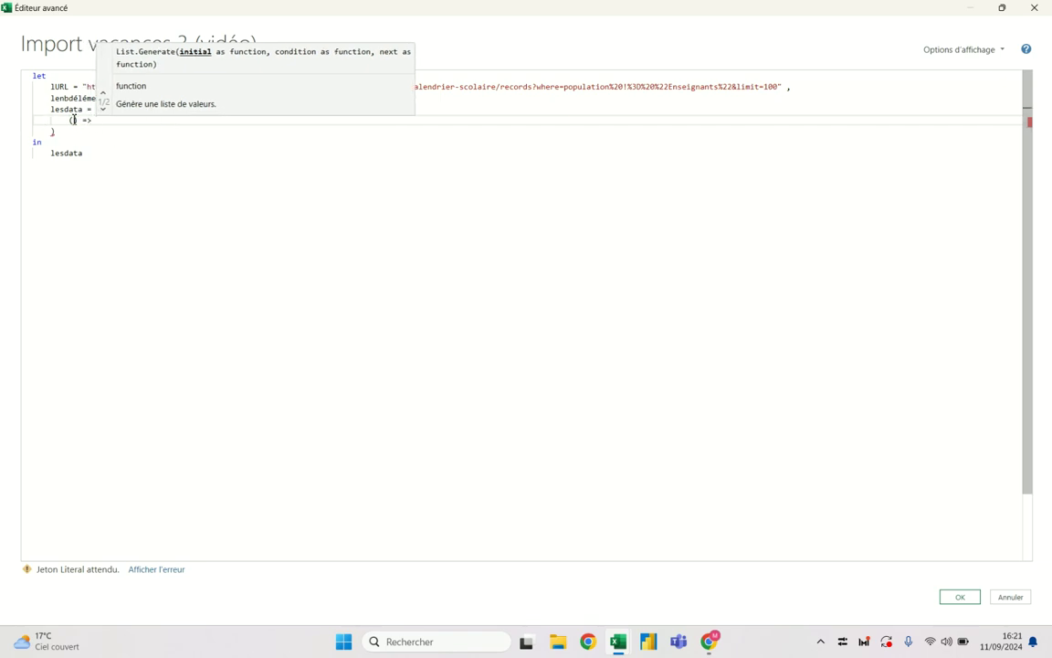
pyautogui.click(80, 120)
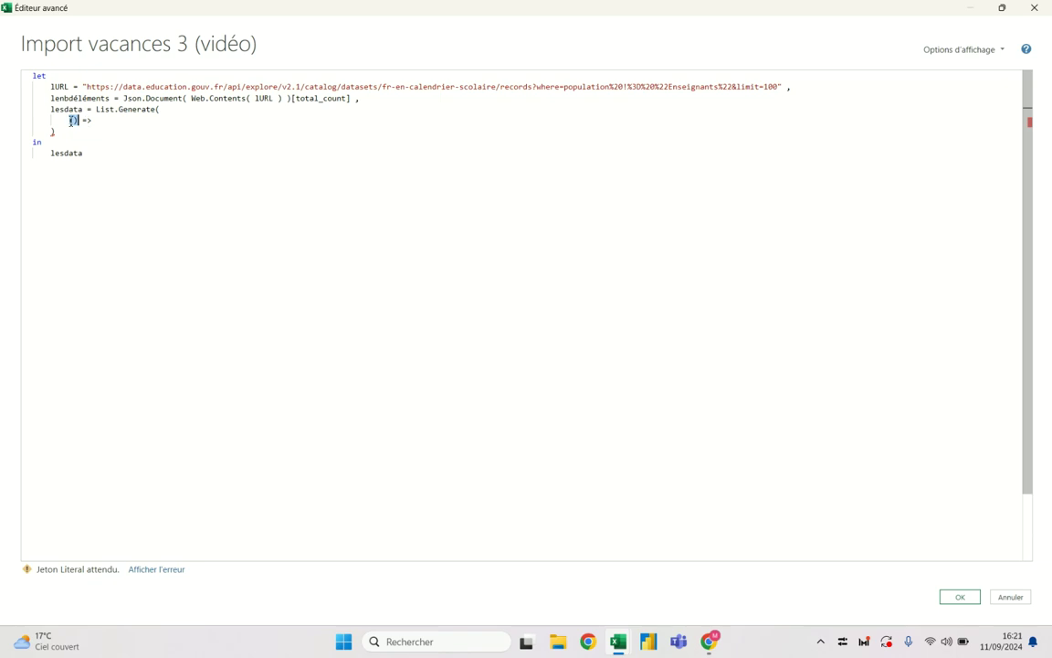
pyautogui.moveTo(69, 119); pyautogui.dragTo(100, 121)
pyautogui.click(110, 122)
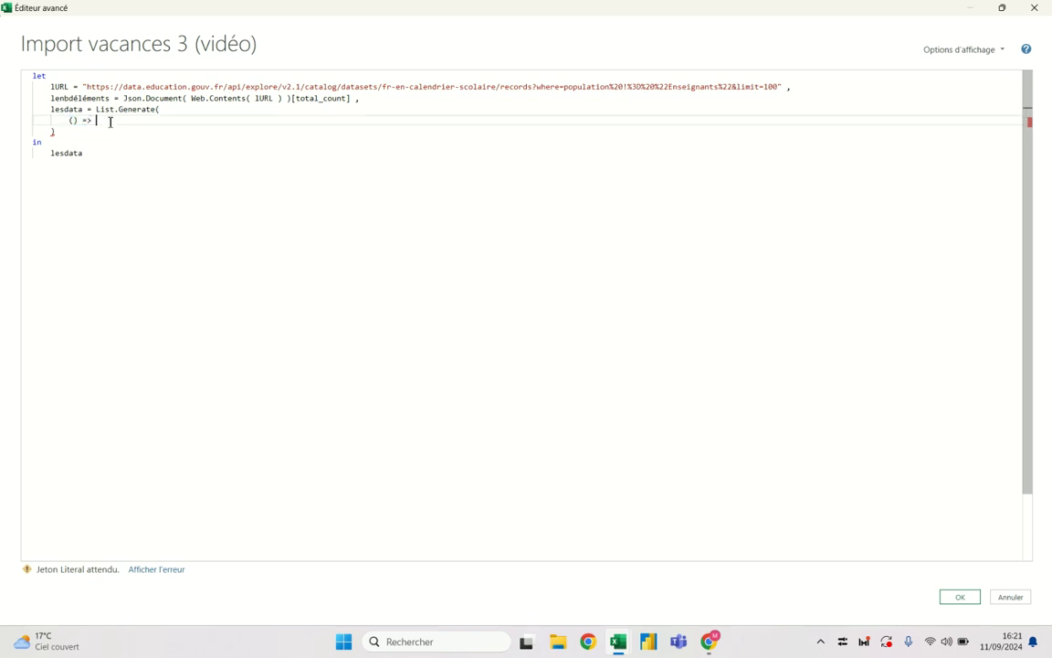
pyautogui.write('[')
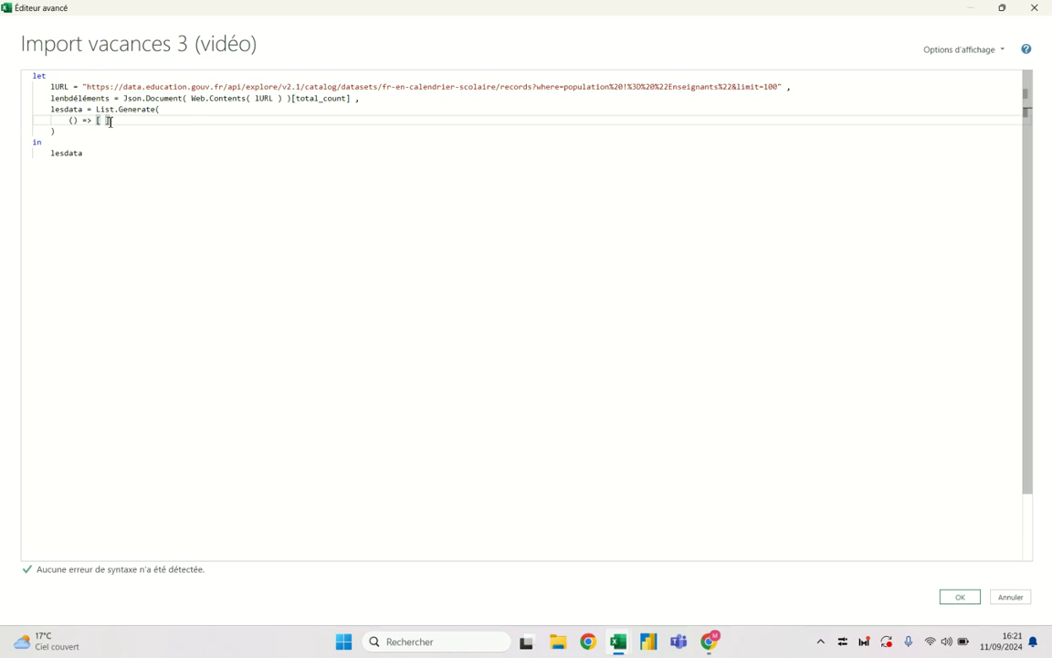
pyautogui.write(' x')
pyautogui.press('BackSpace')
pyautogui.write('y')
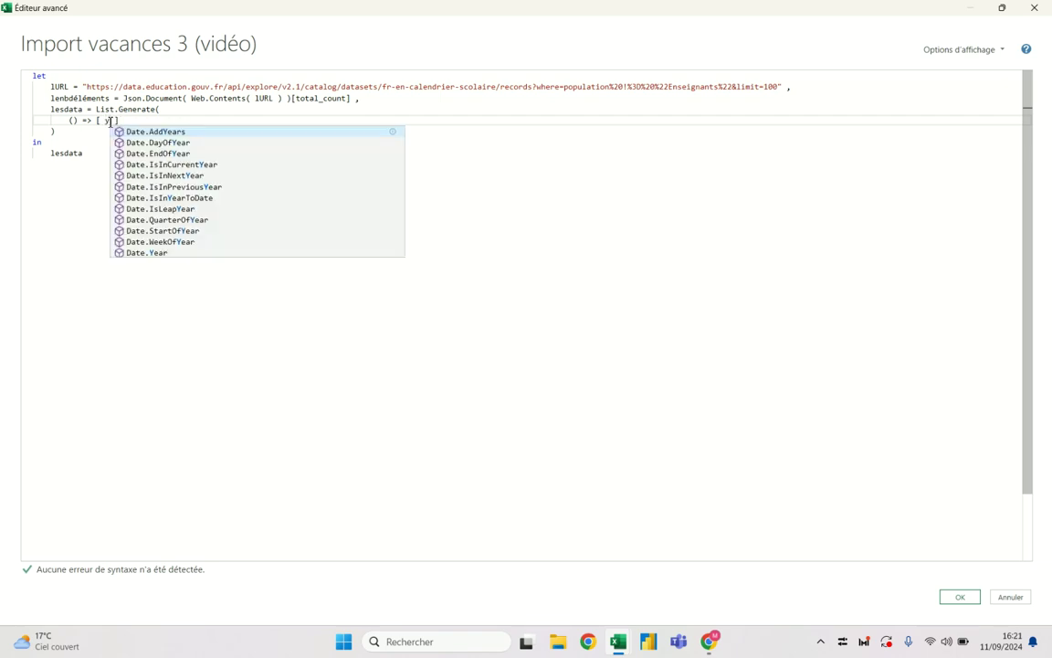
pyautogui.write(' = 1')
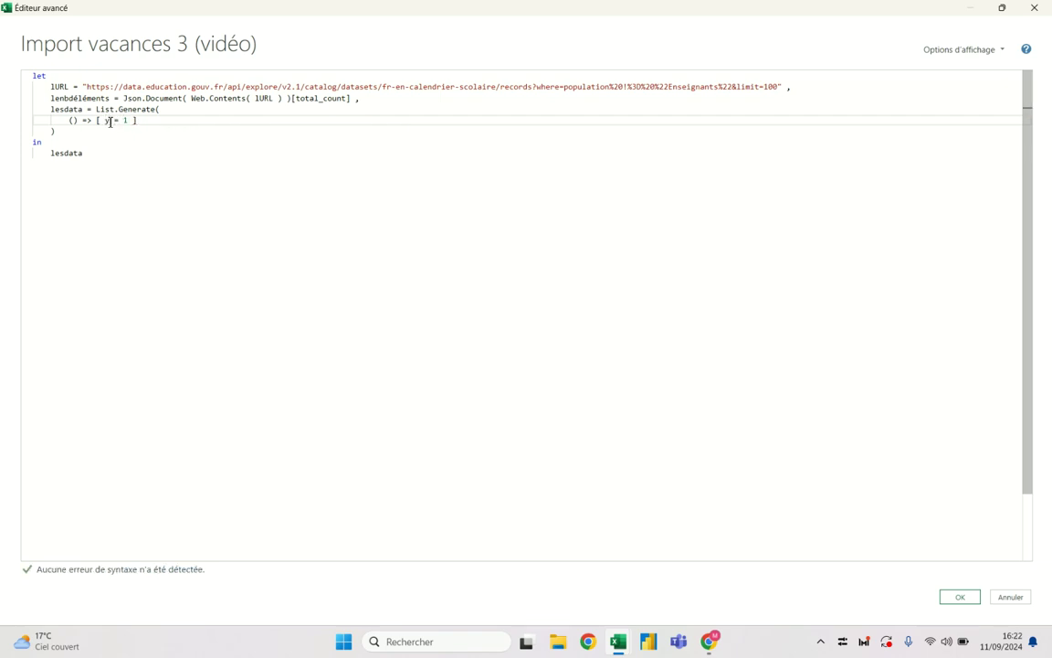
pyautogui.click(170, 118)
# Add the condition [y] <= 10 as List.Generate's second argument.
pyautogui.write(',')
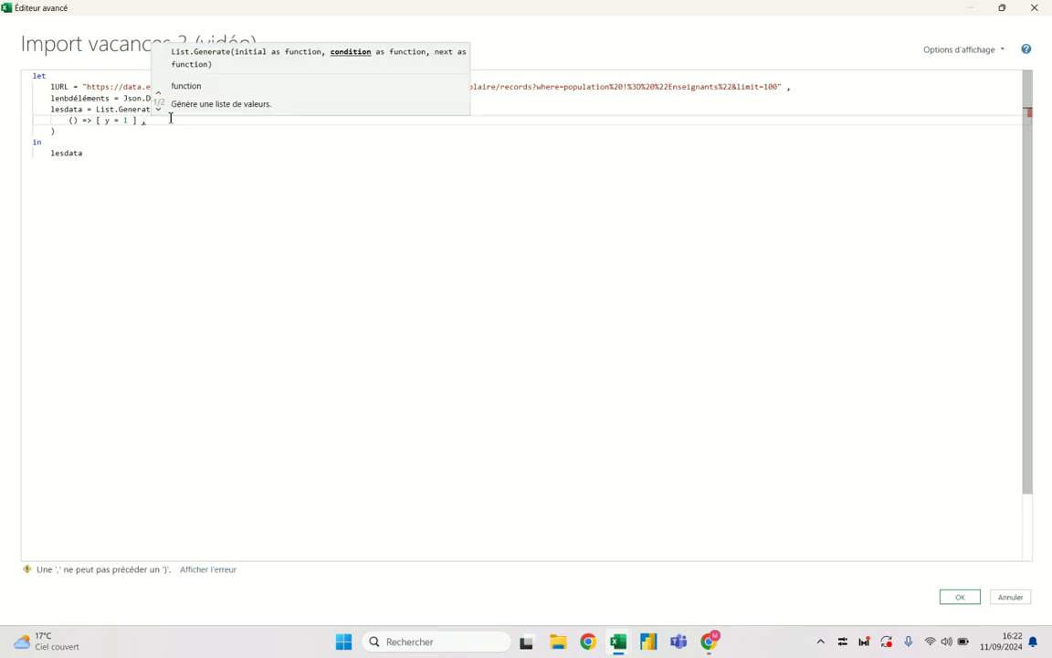
pyautogui.press('Return')
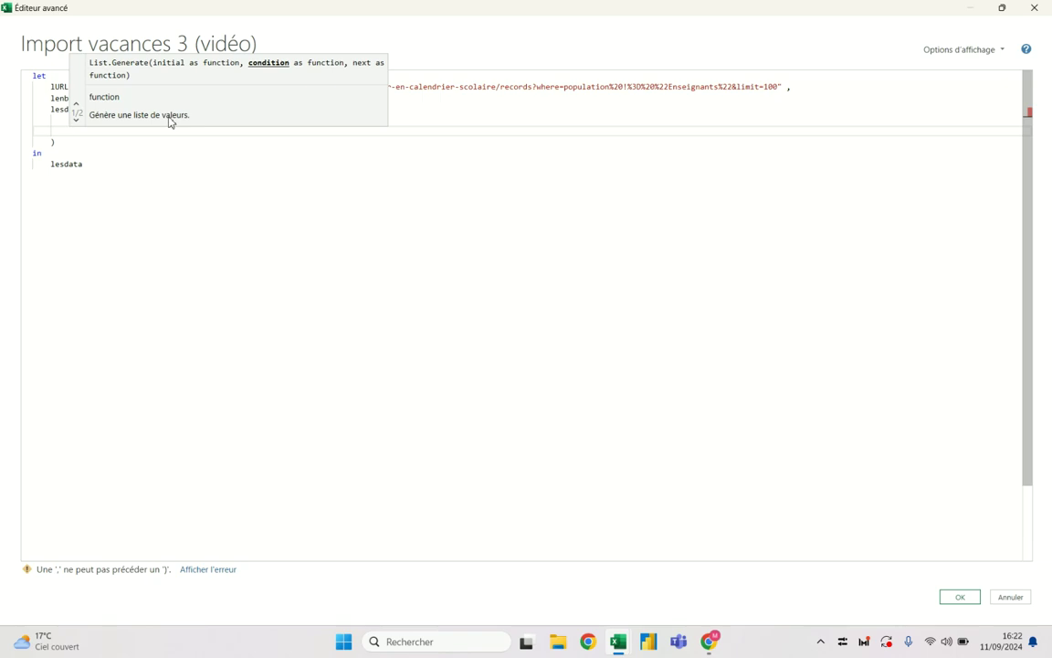
pyautogui.write('[y]')
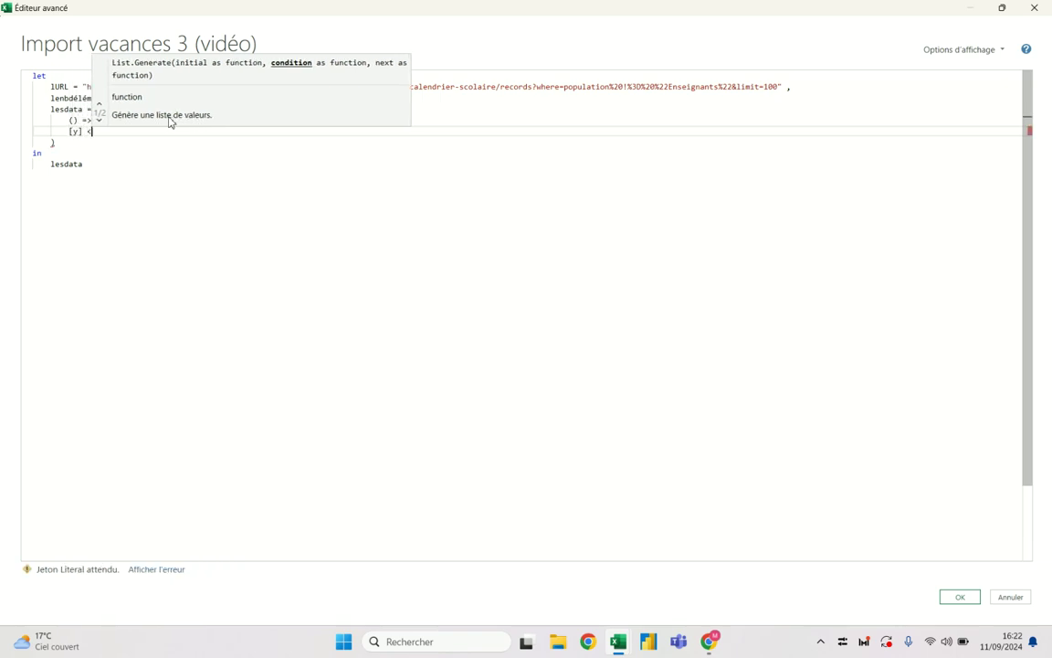
pyautogui.write(' <=  ')
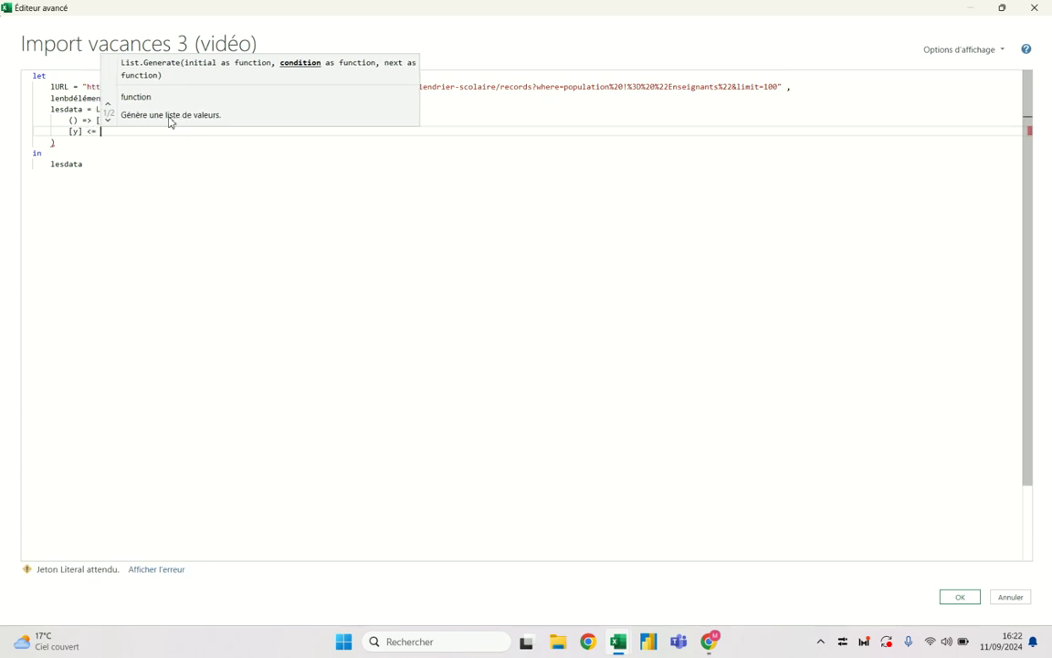
pyautogui.write('y')
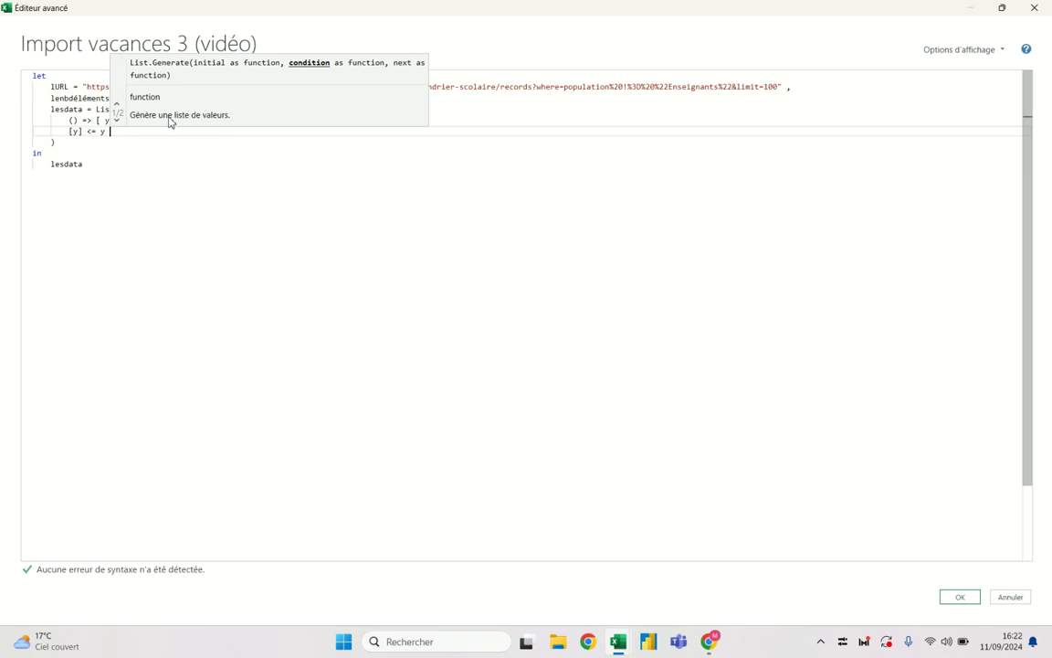
pyautogui.press('BackSpace')
pyautogui.press('BackSpace')
pyautogui.write('10')
pyautogui.doubleClick(90, 131)
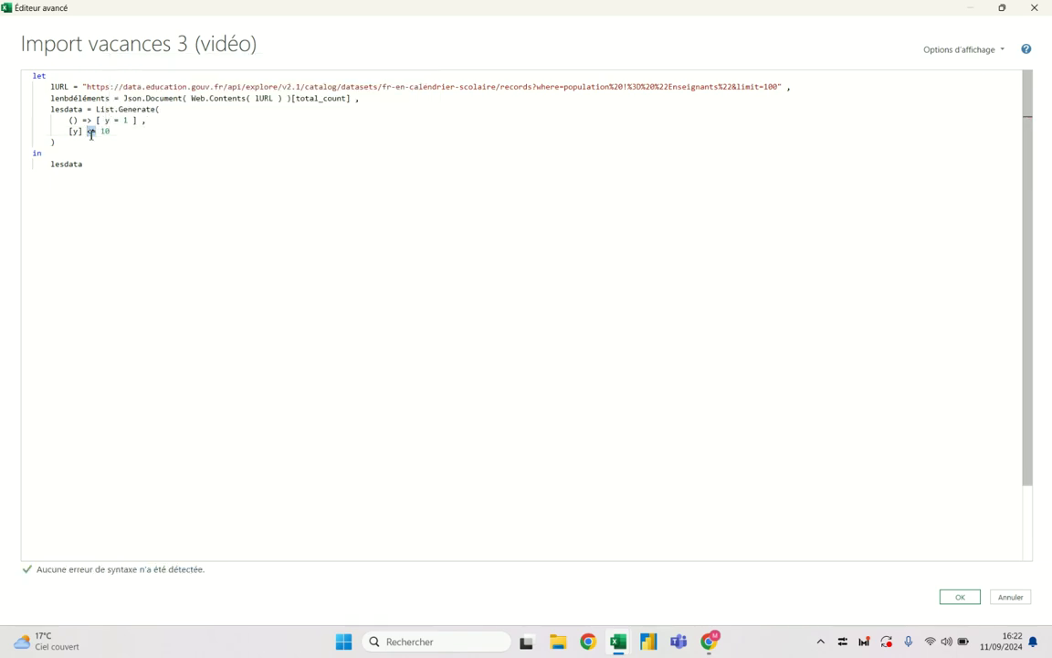
pyautogui.click(138, 130)
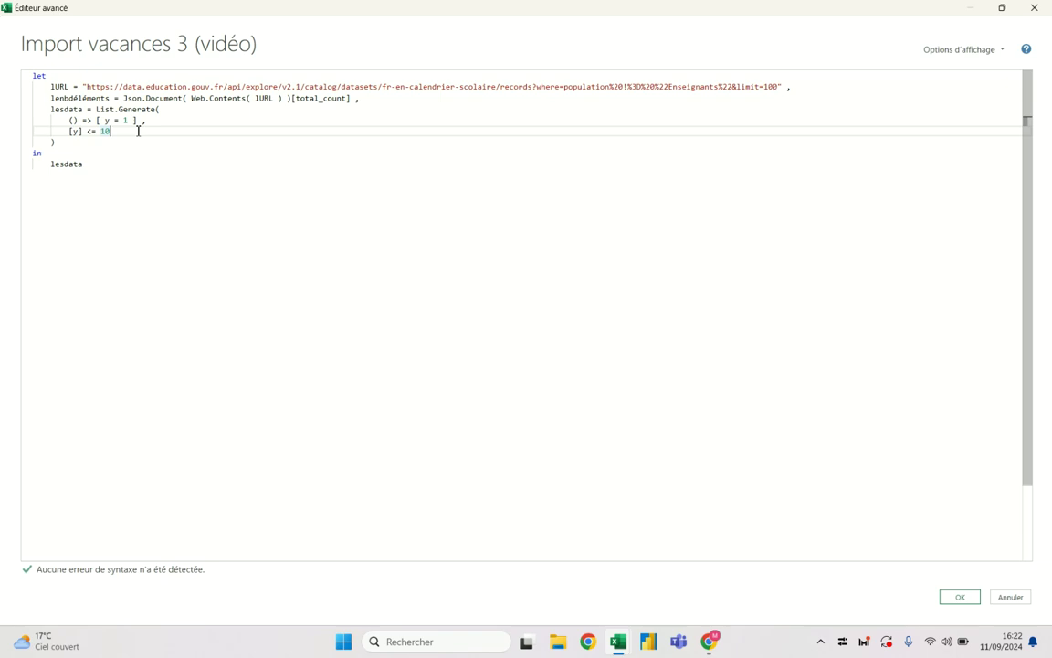
pyautogui.write(' ,')
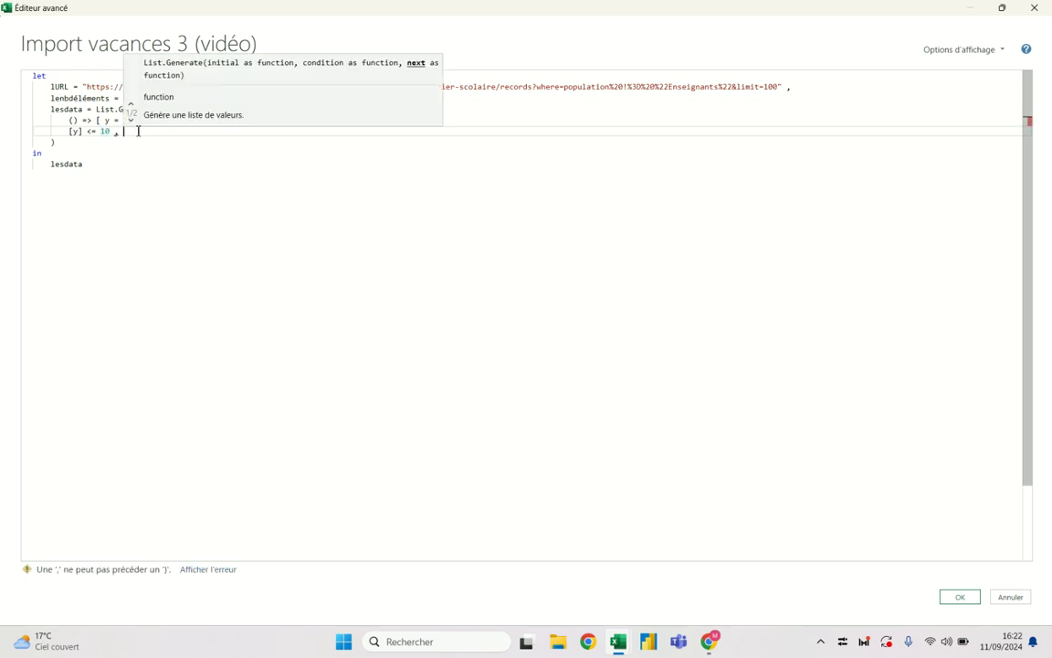
# Add the next-step argument y = [y] + 1, followed by a comma.
pyautogui.press('Return')
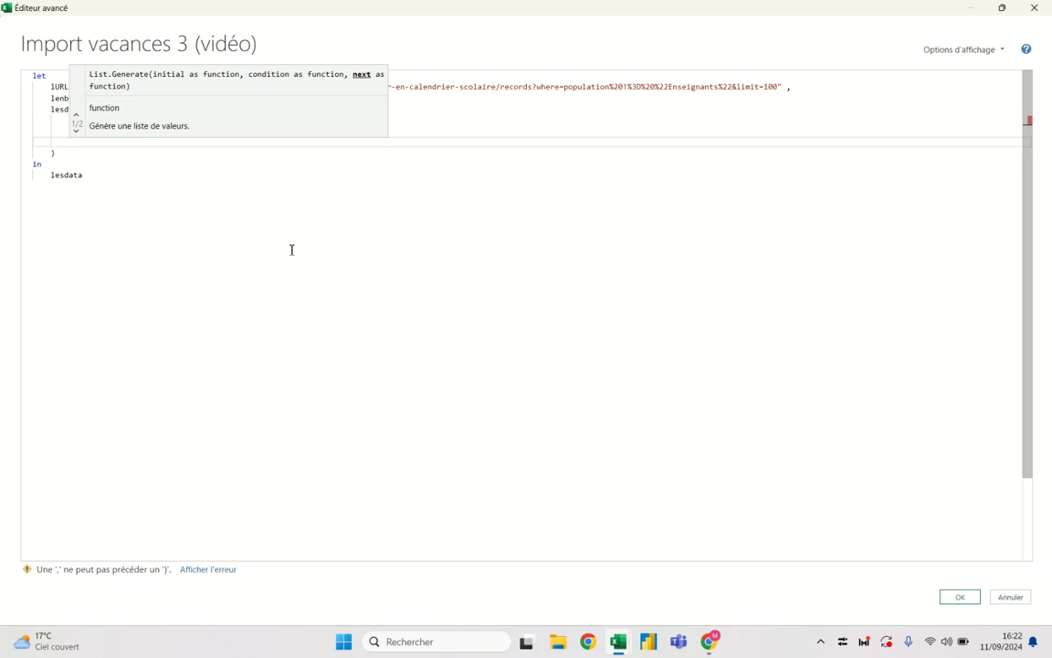
pyautogui.write('[')
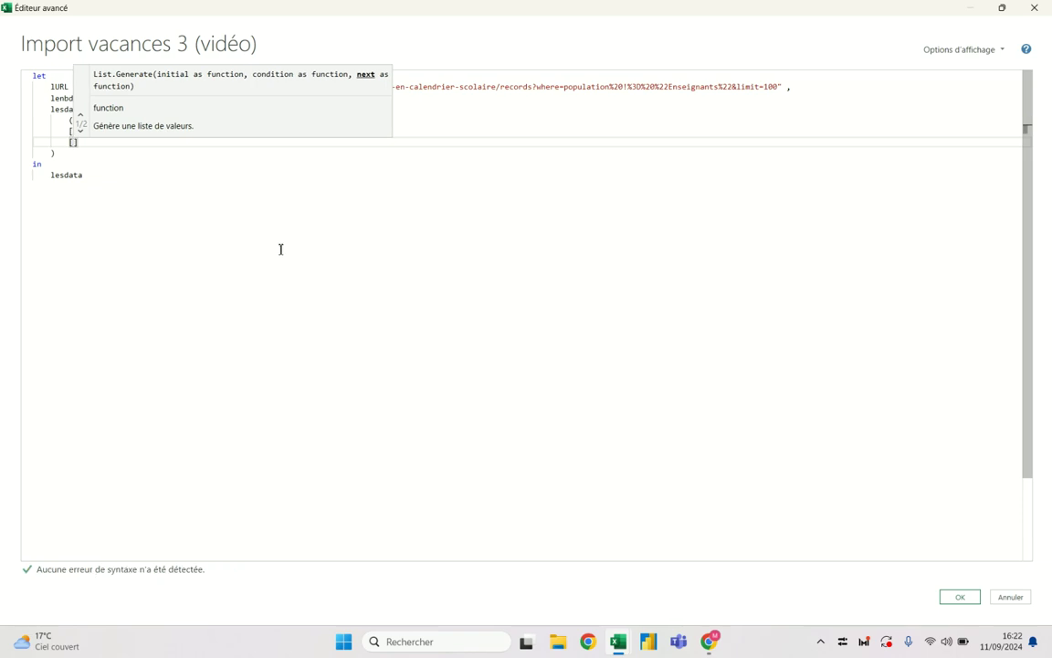
pyautogui.write('x')
pyautogui.write(']')
pyautogui.press('BackSpace')
pyautogui.press('BackSpace')
pyautogui.press('BackSpace')
pyautogui.write('y = [y] + 1')
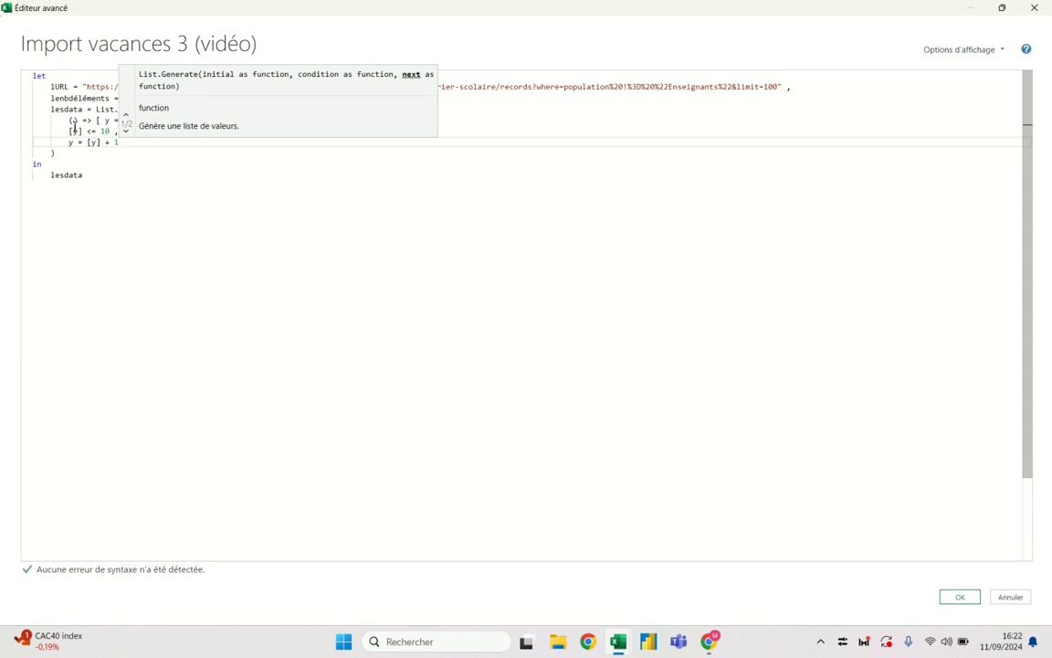
pyautogui.moveTo(69, 131); pyautogui.dragTo(83, 132)
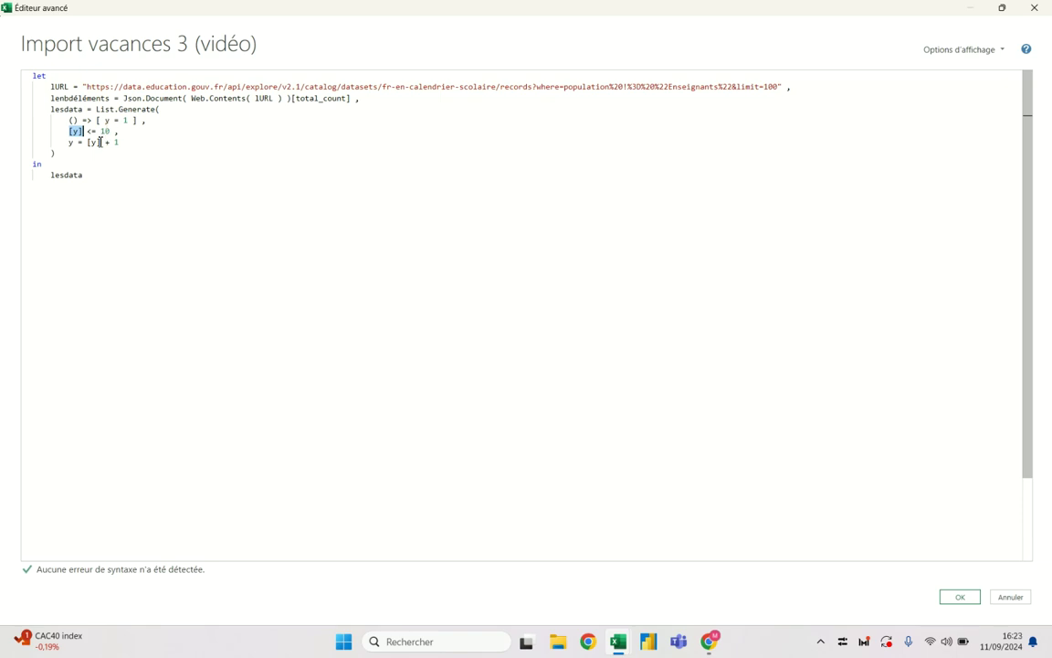
pyautogui.moveTo(98, 142); pyautogui.dragTo(103, 120)
pyautogui.click(119, 142)
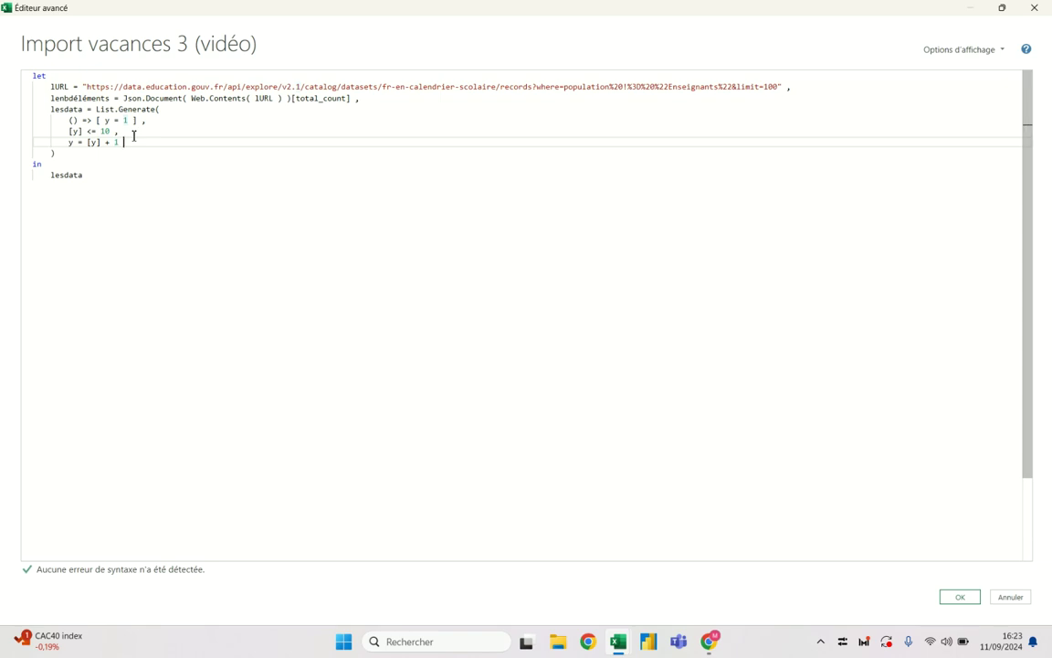
pyautogui.write(',')
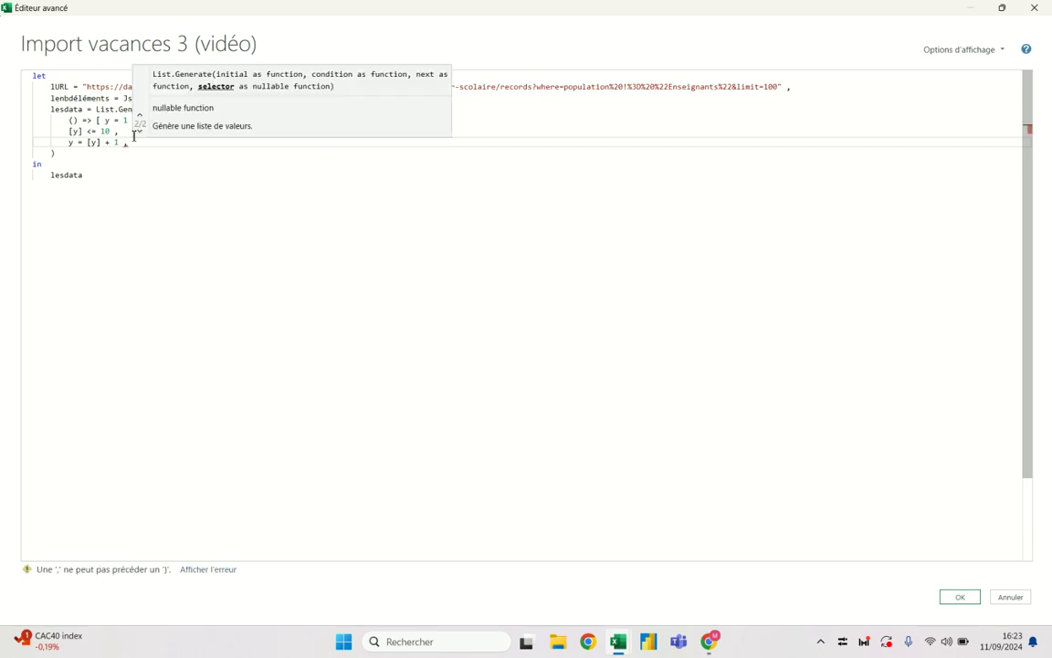
# Add [y] as the fourth, selector argument of List.Generate.
pyautogui.press('Return')
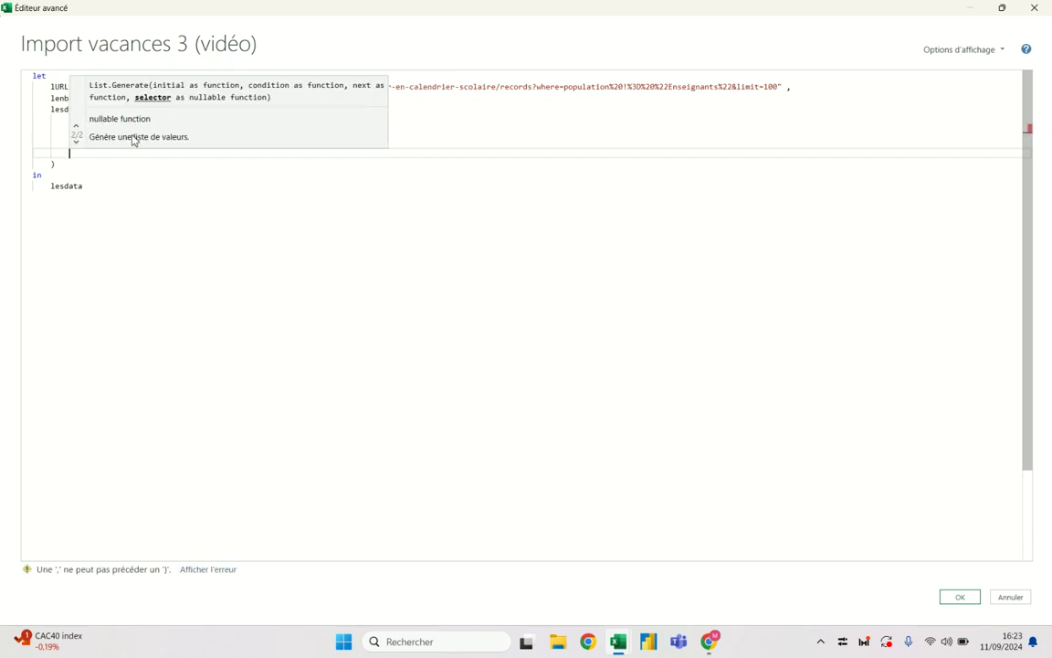
pyautogui.write('[y]')
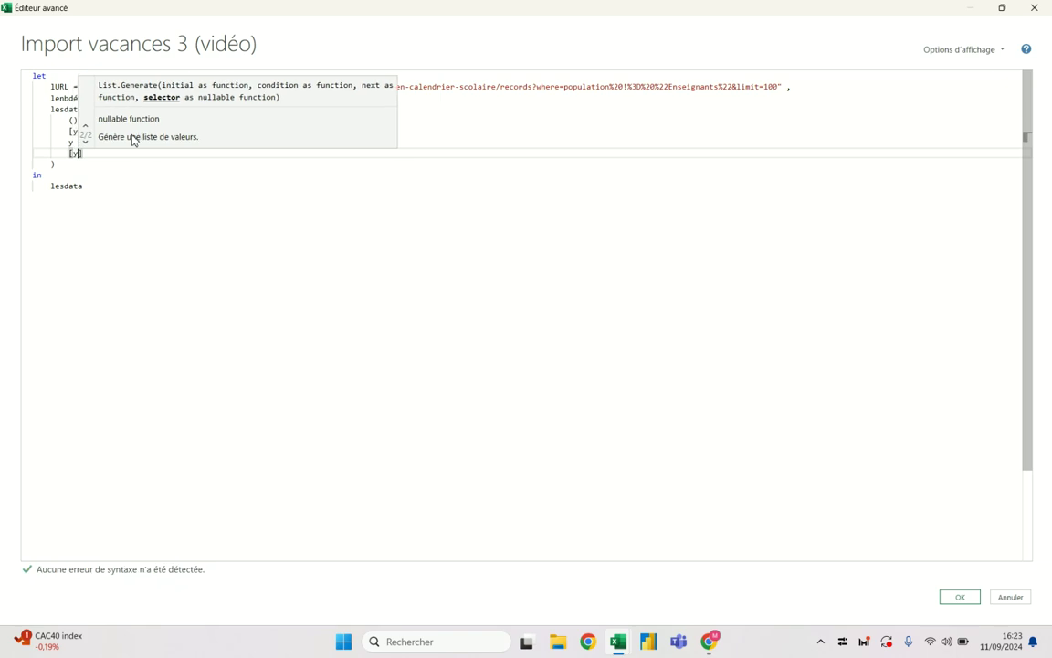
pyautogui.click(134, 177)
pyautogui.click(105, 152)
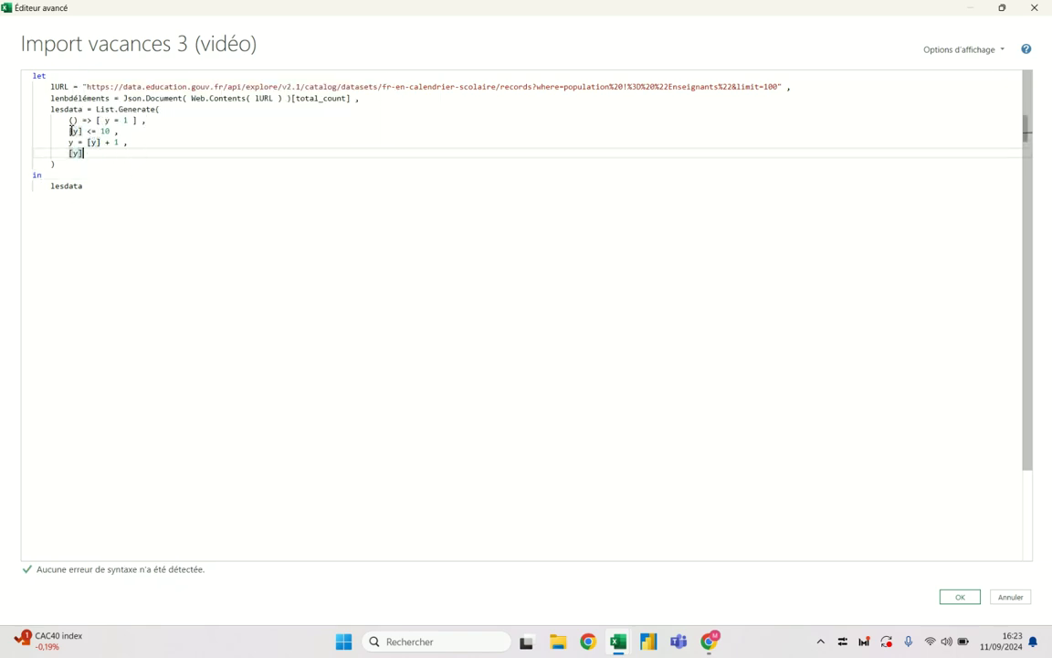
pyautogui.click(69, 131)
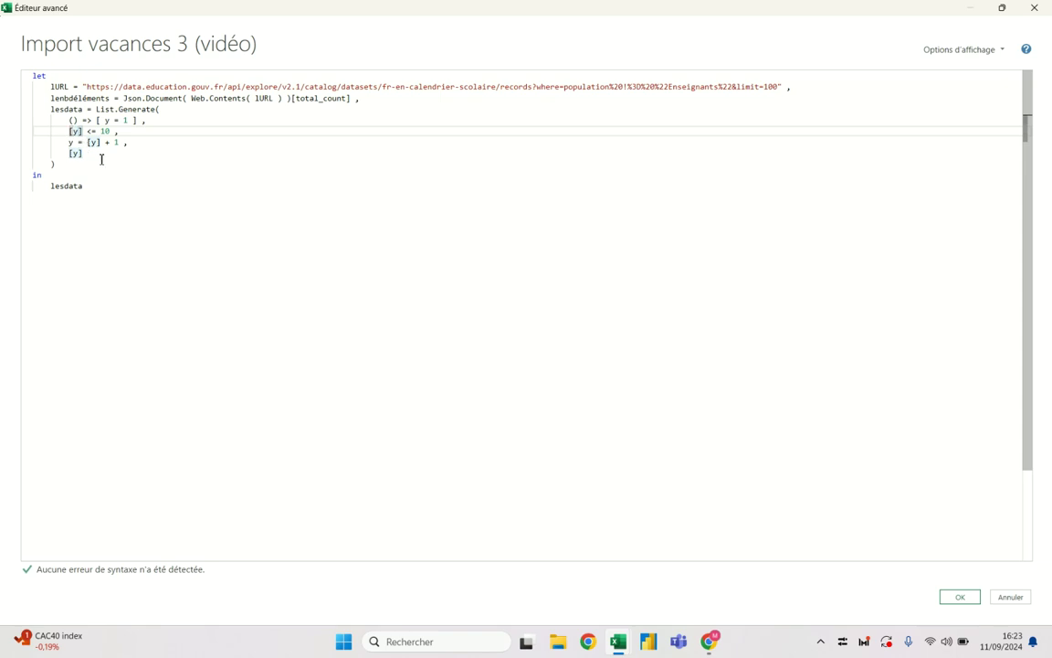
pyautogui.click(92, 154)
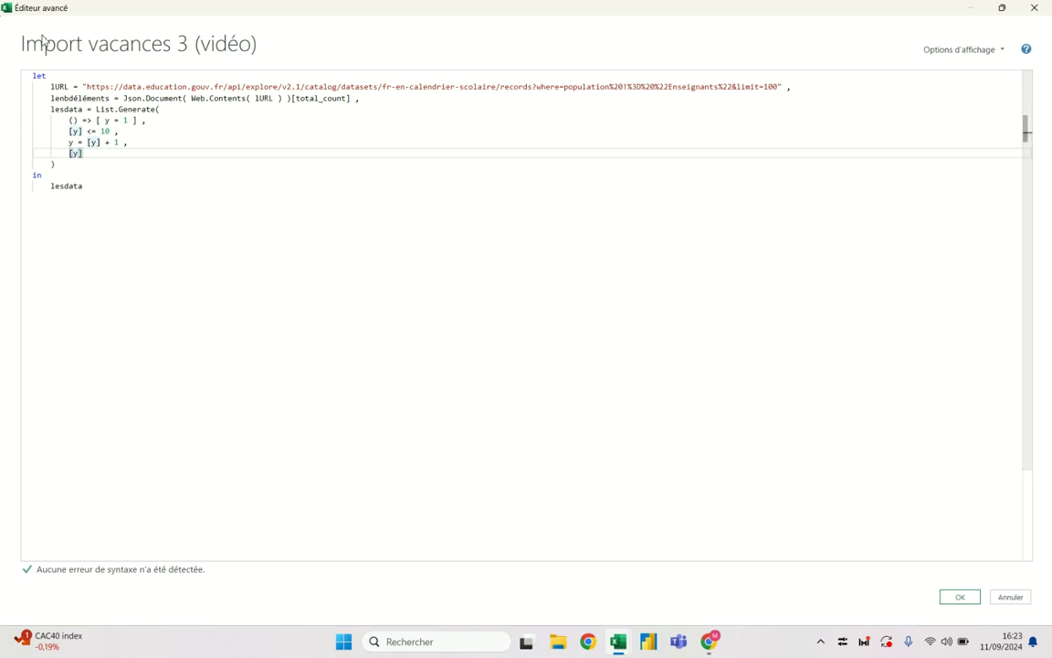
pyautogui.click(70, 131)
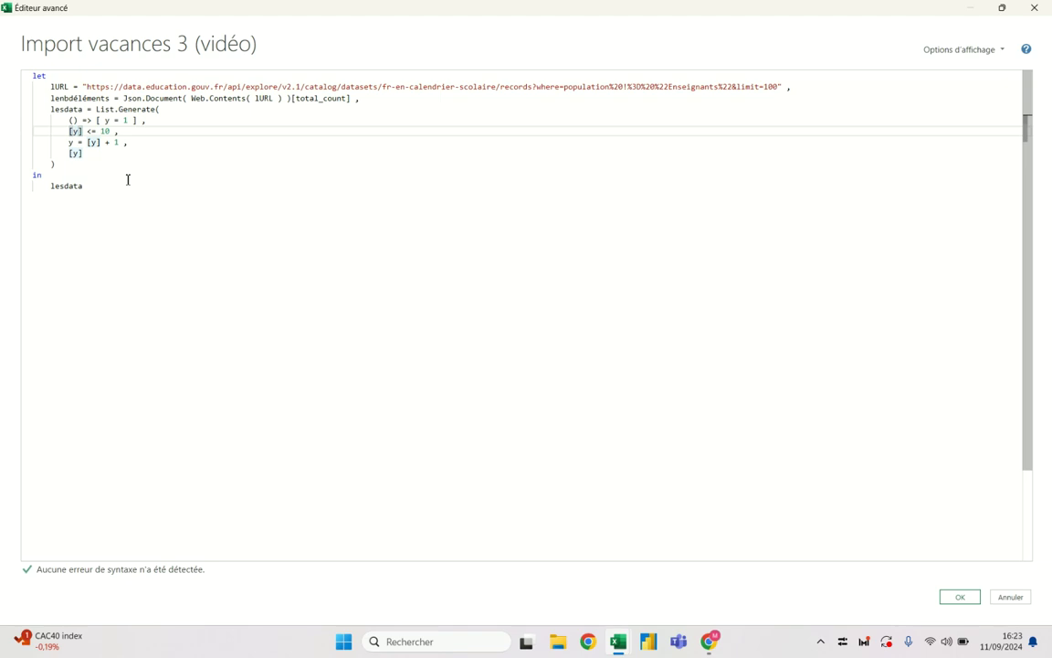
# Prefix the condition, next-step and selector arguments with each.
pyautogui.write('each')
pyautogui.press('Down')
pyautogui.press('Left')
pyautogui.press('Left')
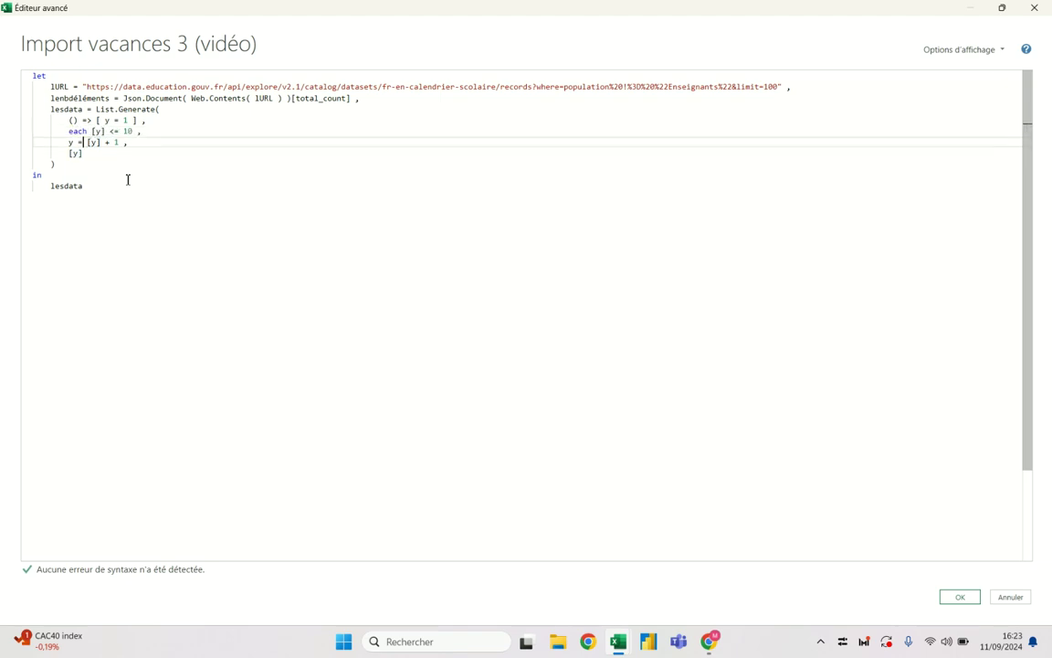
pyautogui.write('each')
pyautogui.press('Down')
pyautogui.press('Home')
pyautogui.write('each')
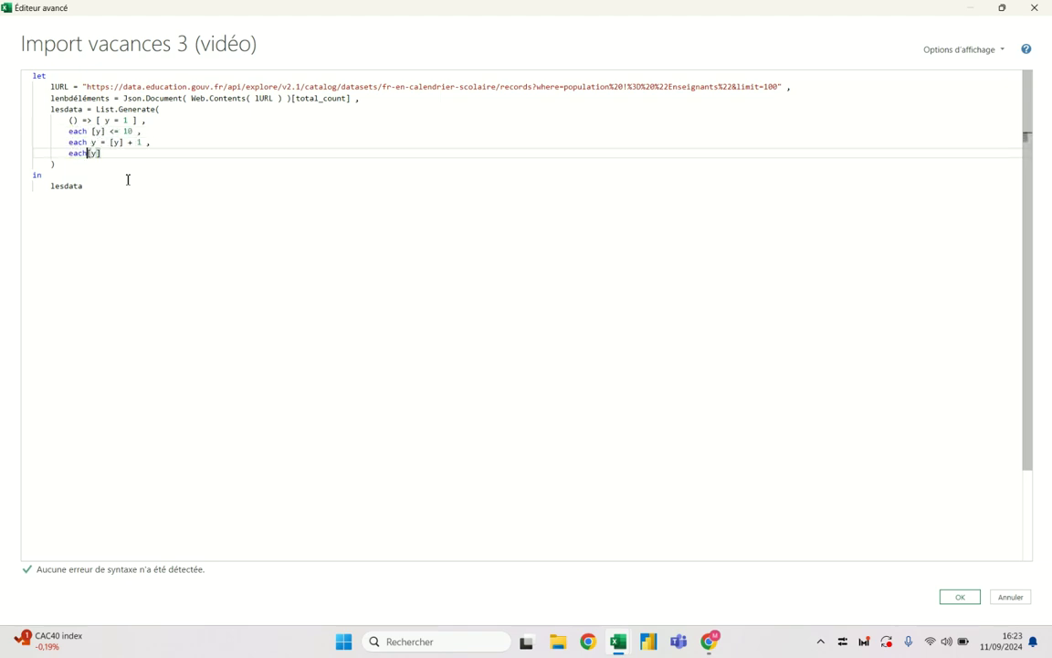
# Review the edited lines and apply the code, which returns a 'y not recognized' error.
pyautogui.click(92, 131)
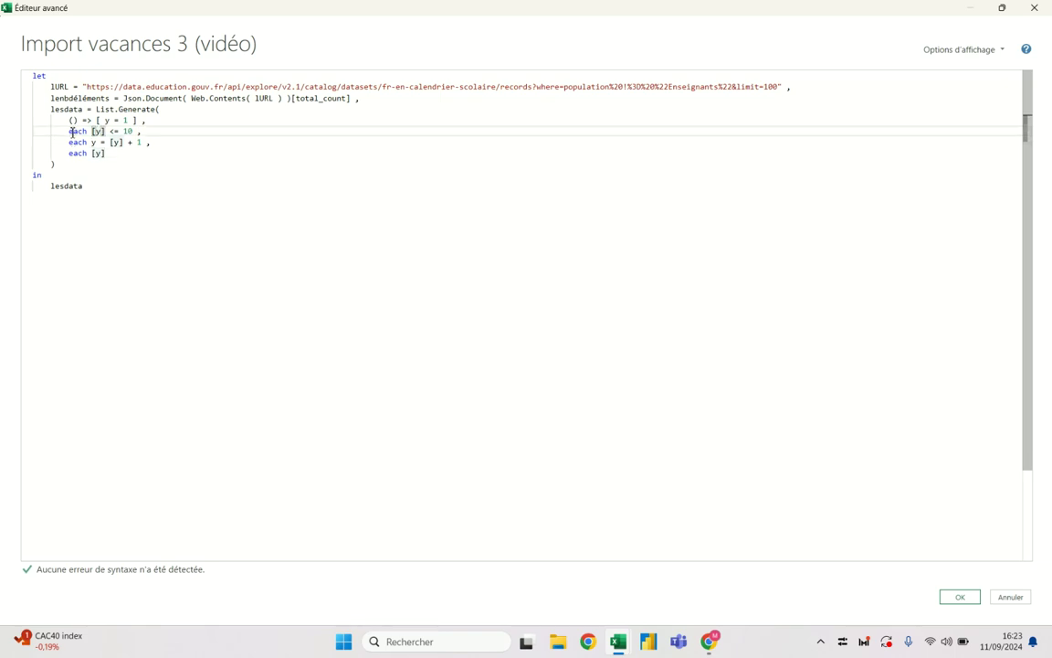
pyautogui.doubleClick(80, 131)
pyautogui.moveTo(84, 131); pyautogui.dragTo(92, 130)
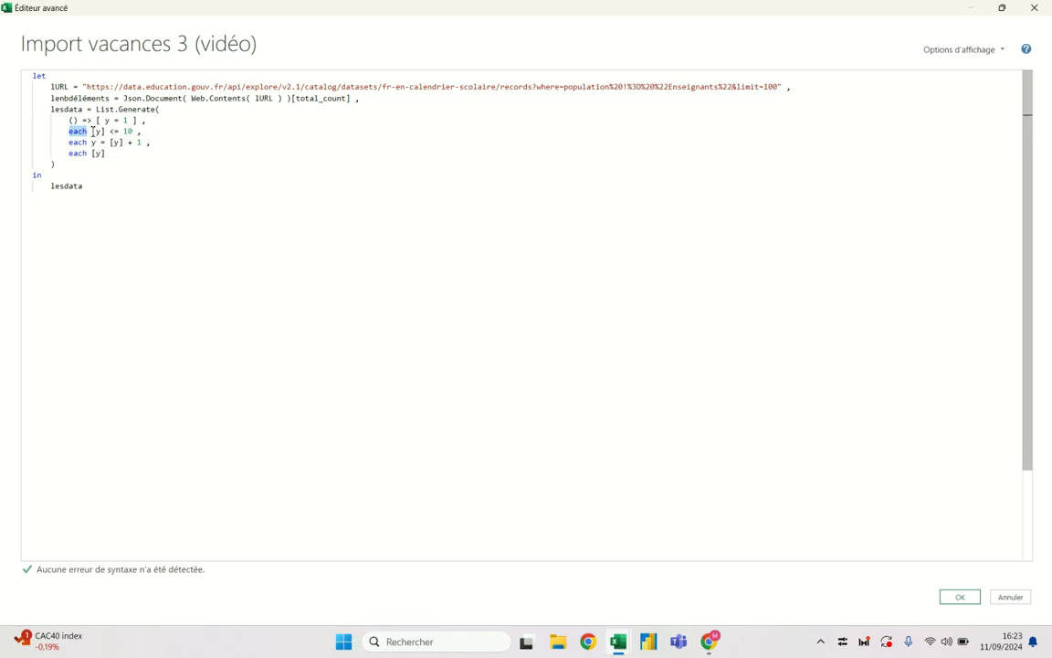
pyautogui.click(99, 132)
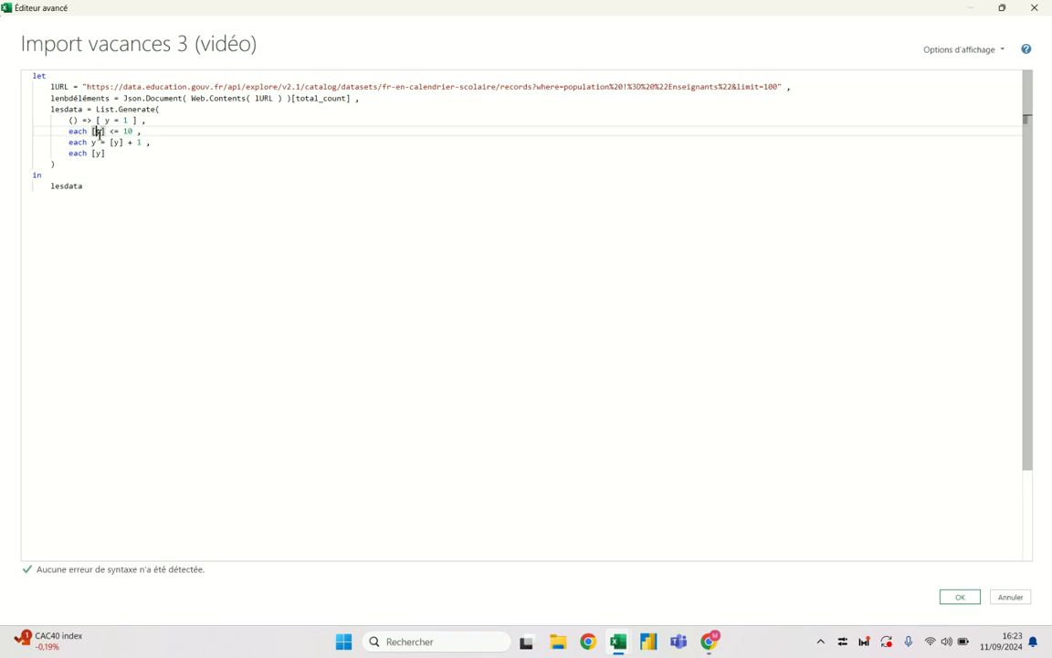
pyautogui.click(96, 141)
pyautogui.click(101, 153)
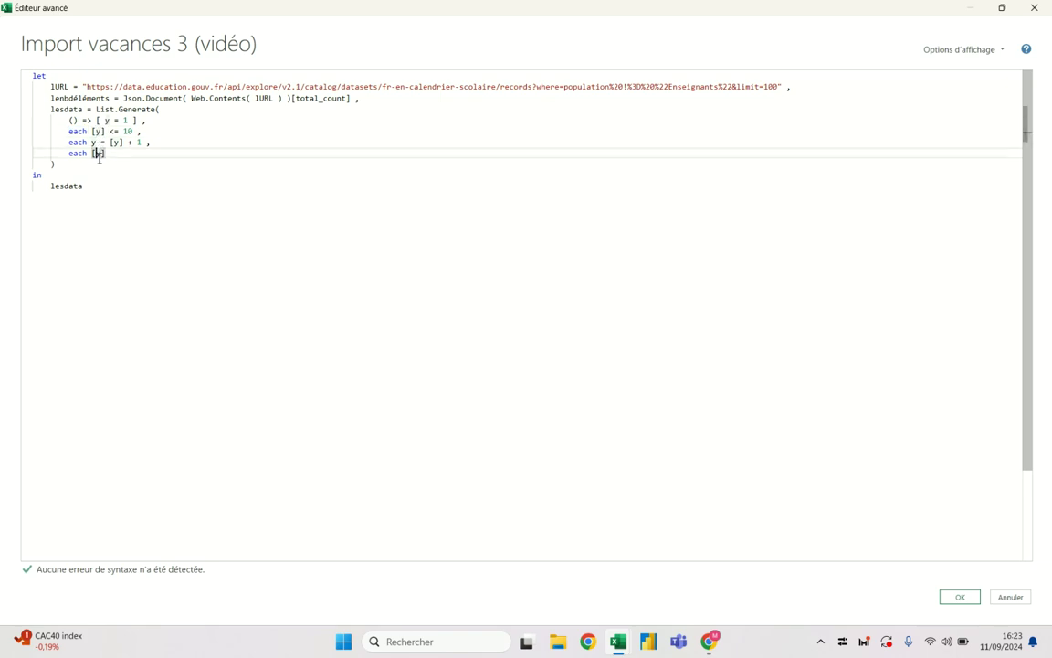
pyautogui.click(115, 188)
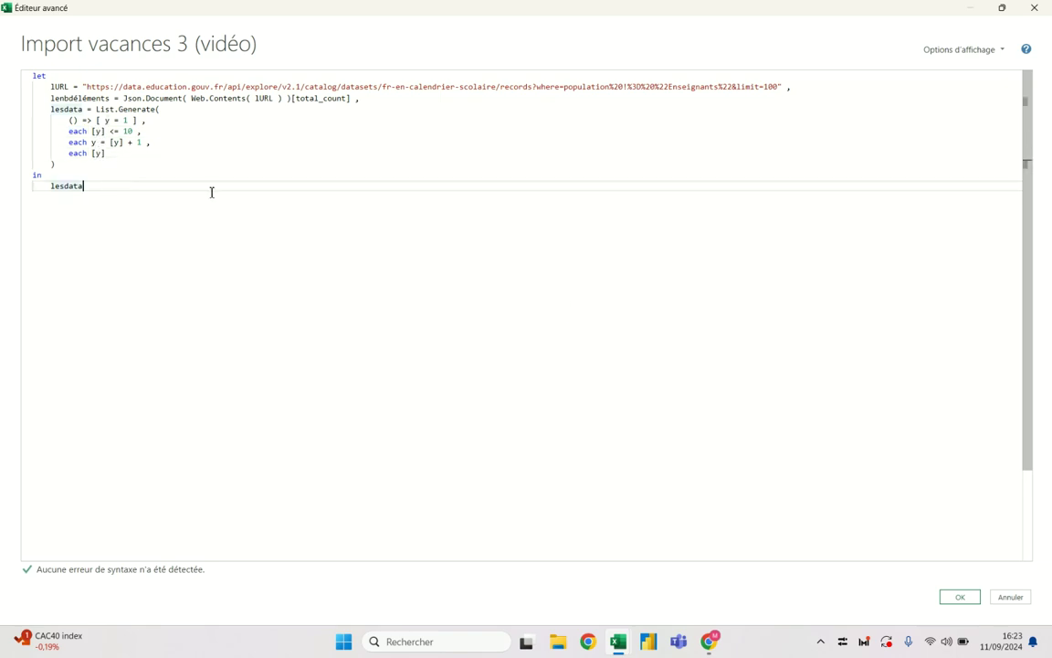
pyautogui.click(958, 598)
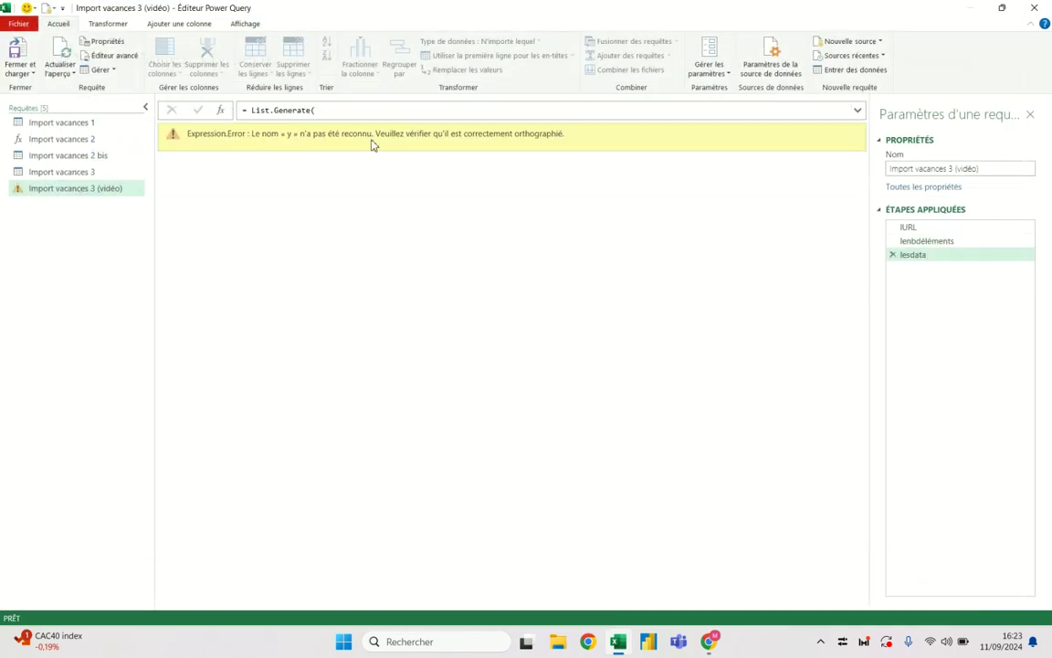
# Wrap the next-step argument as a record, each [ y = [y] + 1 ], and apply it.
pyautogui.click(110, 57)
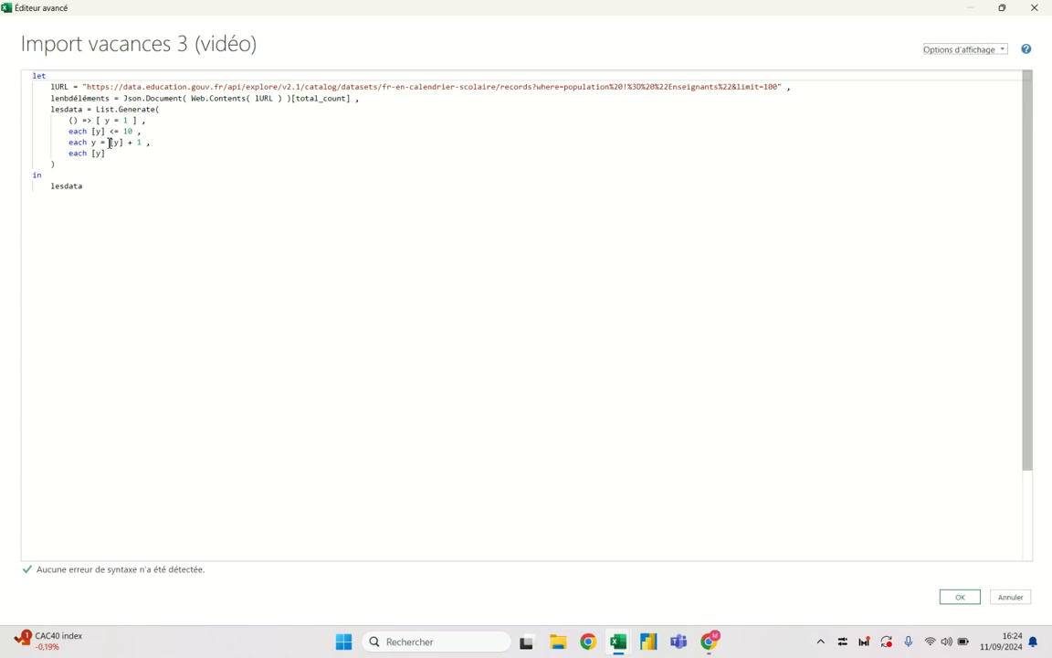
pyautogui.click(91, 142)
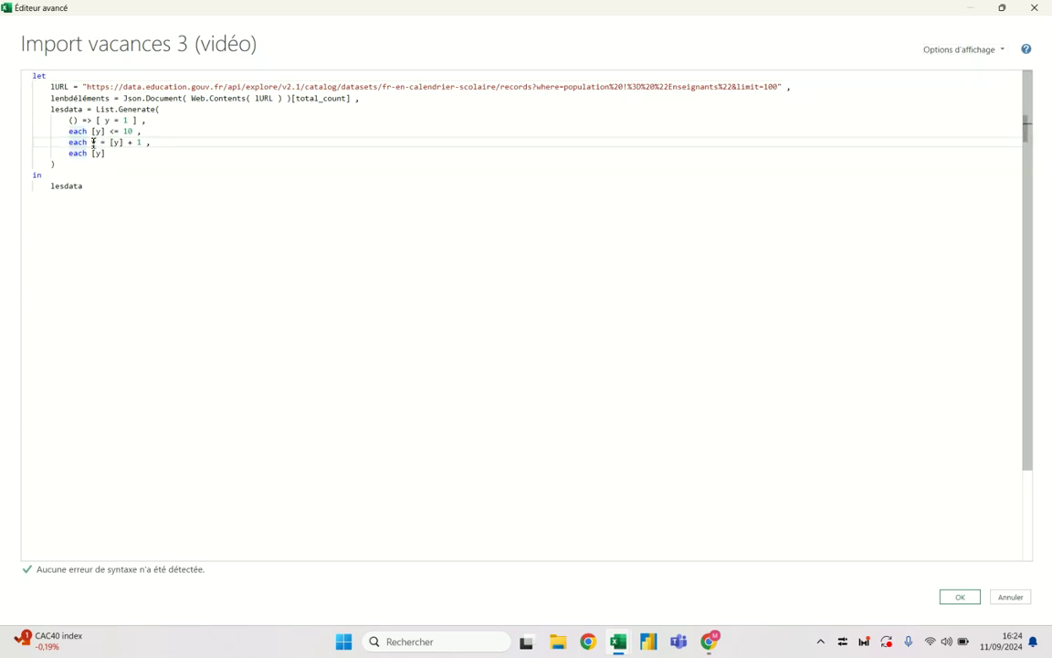
pyautogui.write('[')
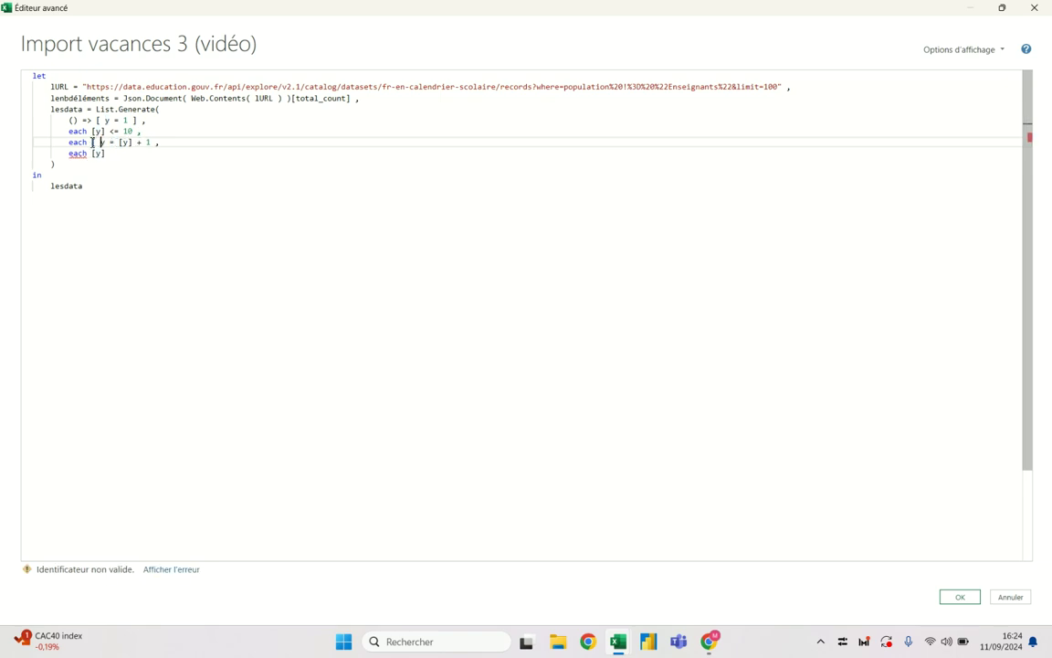
pyautogui.click(155, 143)
pyautogui.write(']')
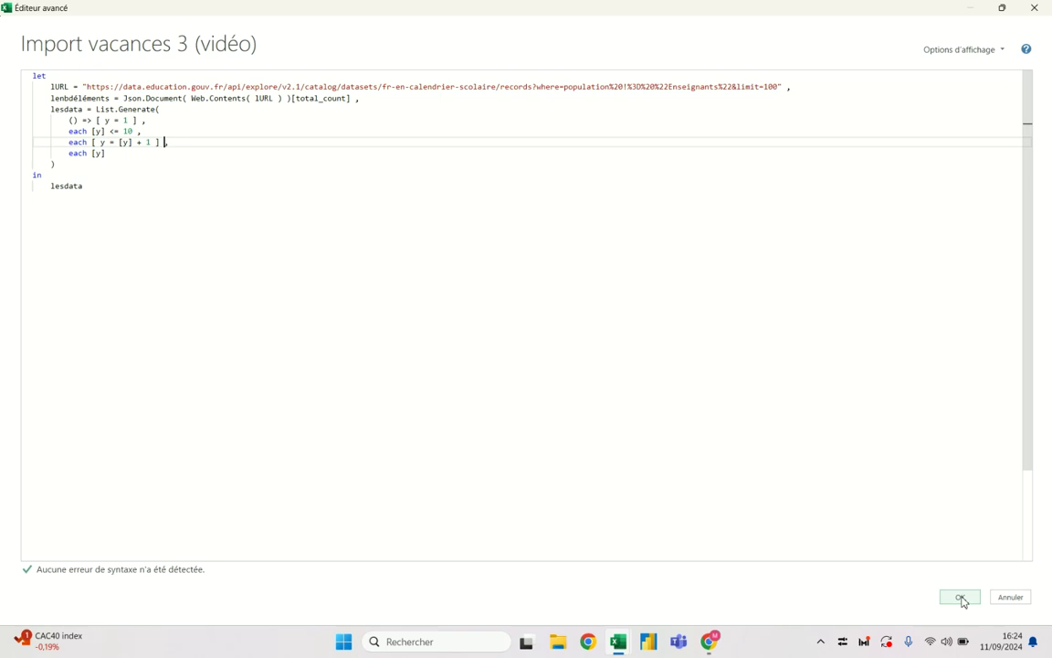
pyautogui.click(961, 598)
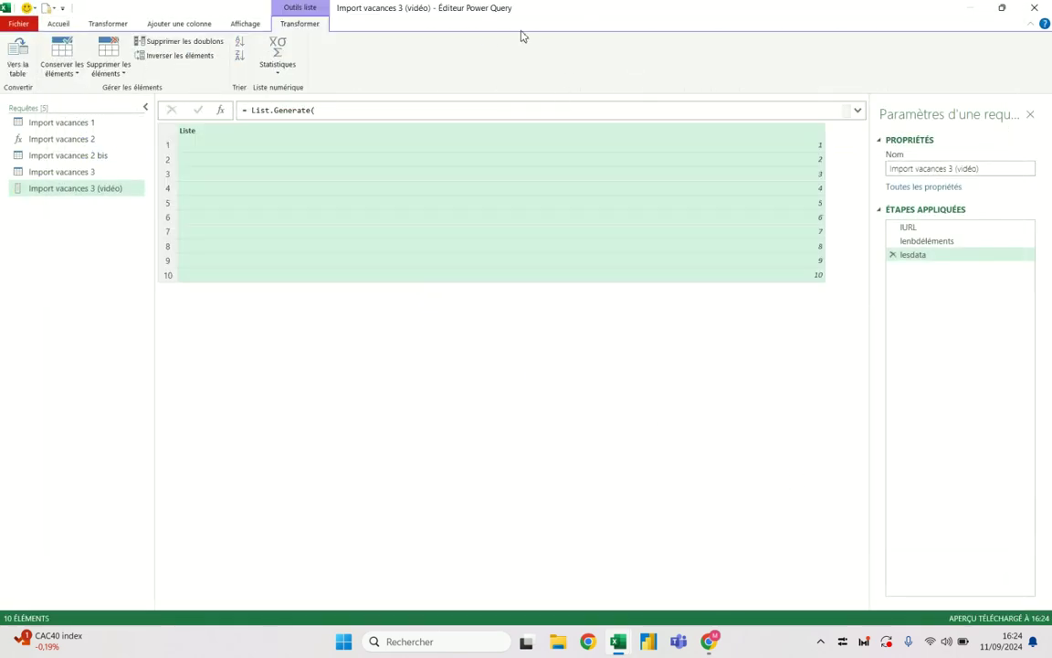
pyautogui.click(59, 24)
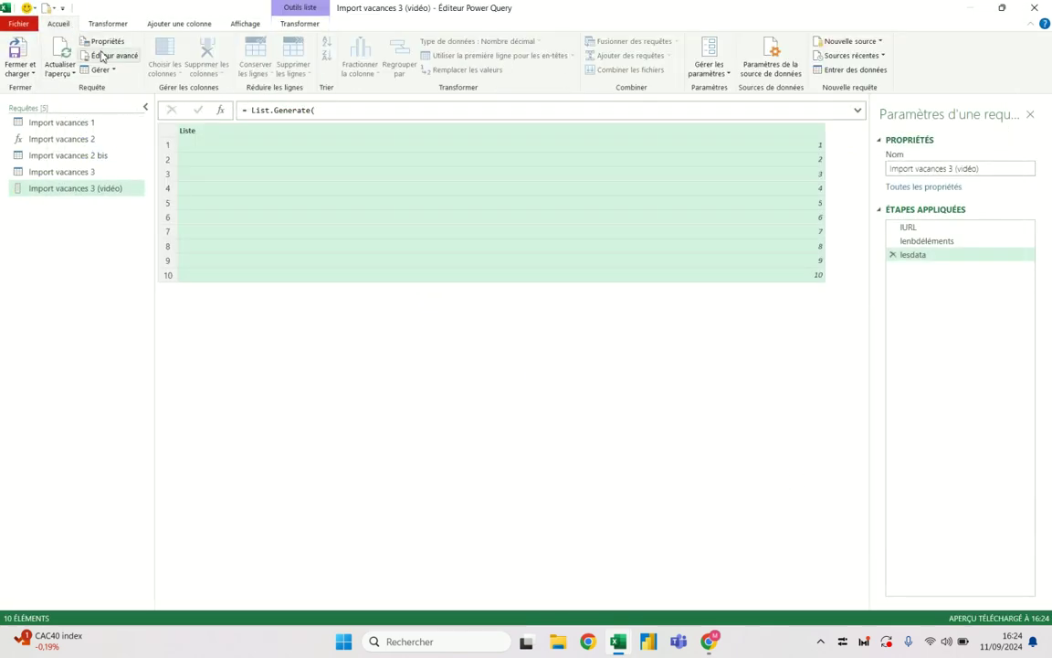
pyautogui.click(102, 55)
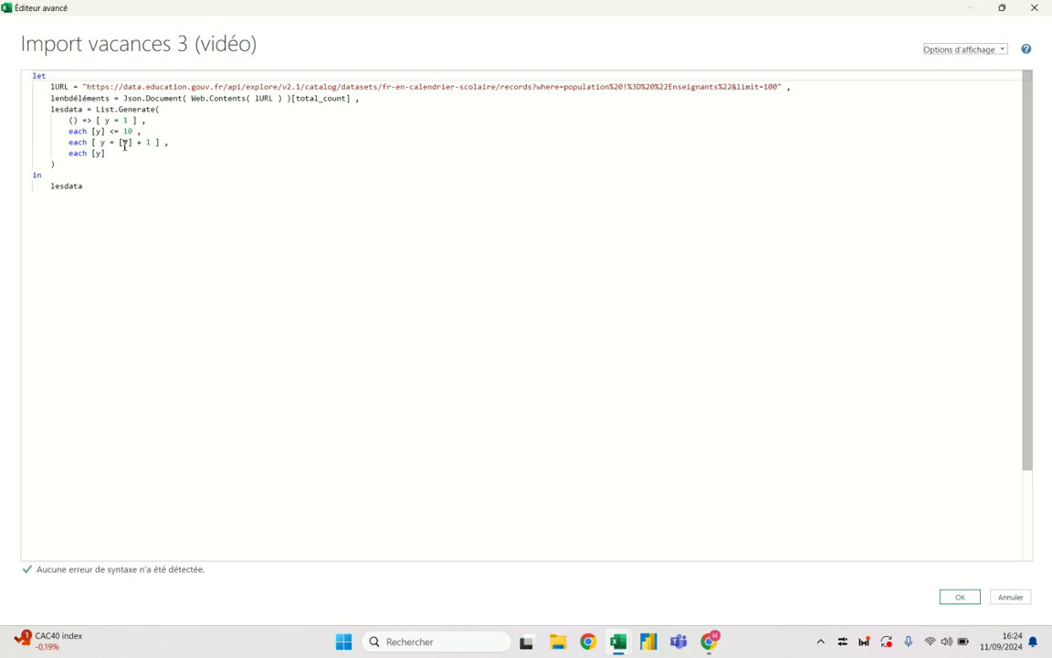
pyautogui.click(179, 110)
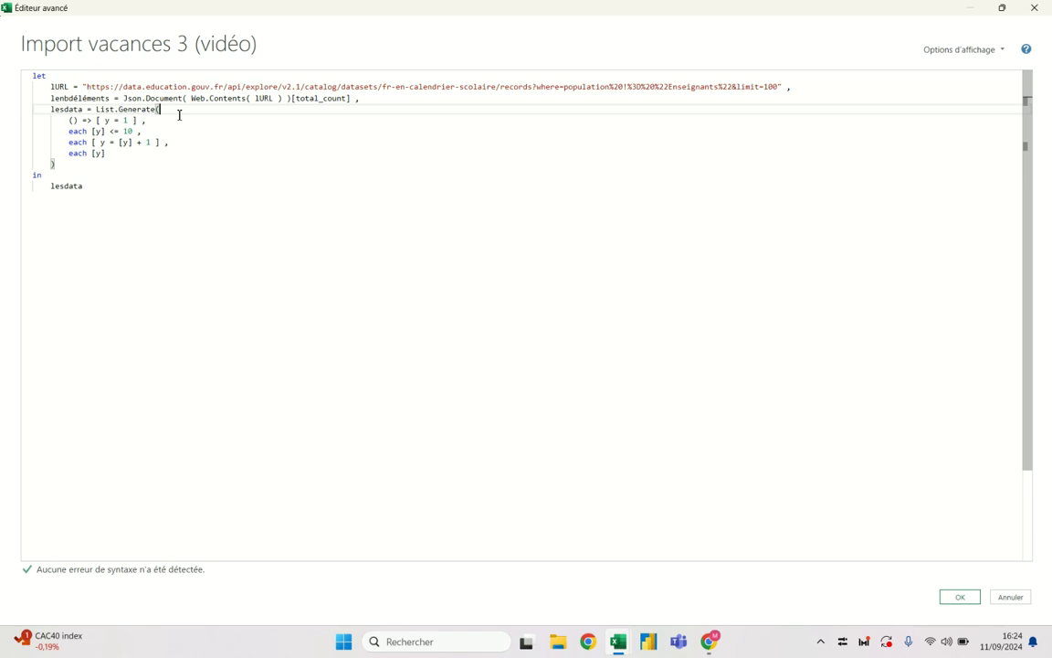
pyautogui.moveTo(156, 123); pyautogui.dragTo(71, 121)
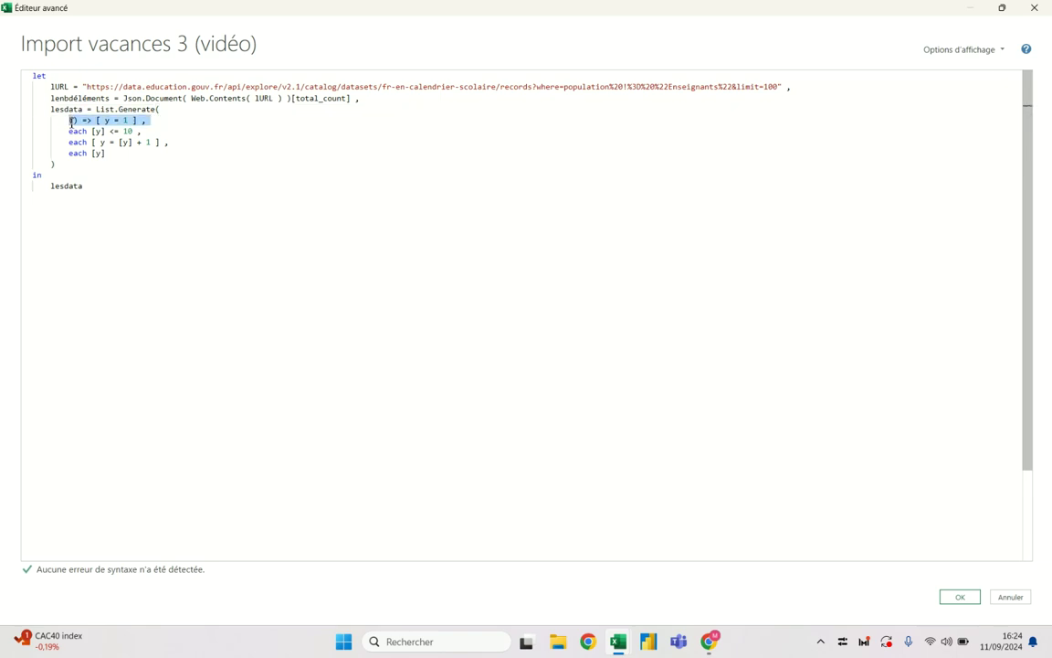
pyautogui.click(71, 120)
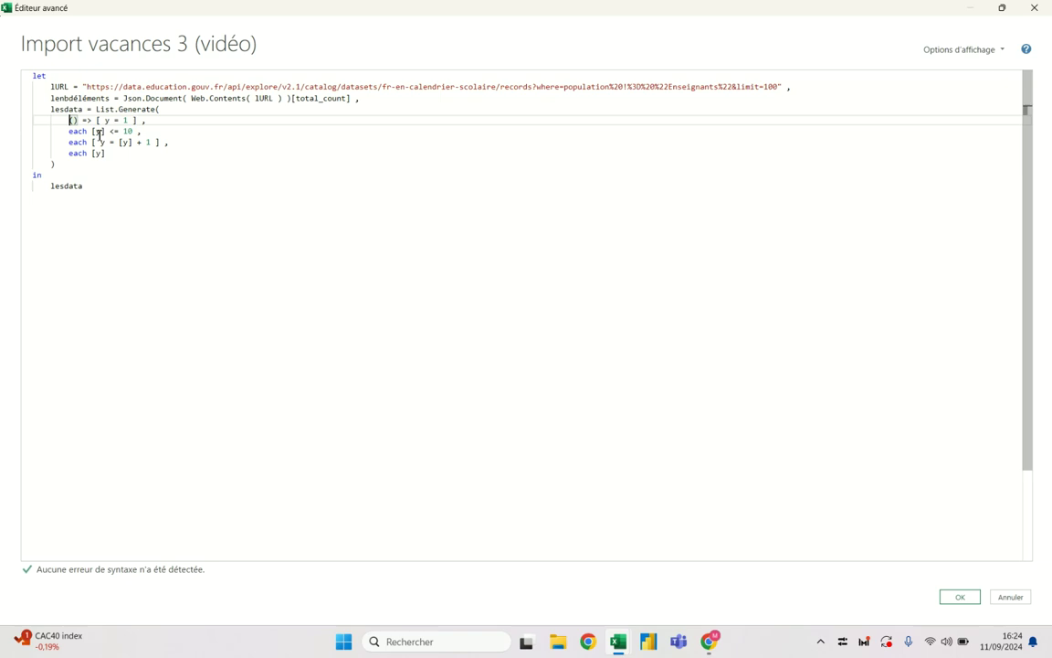
pyautogui.moveTo(96, 120); pyautogui.dragTo(136, 121)
pyautogui.click(136, 121)
pyautogui.click(93, 131)
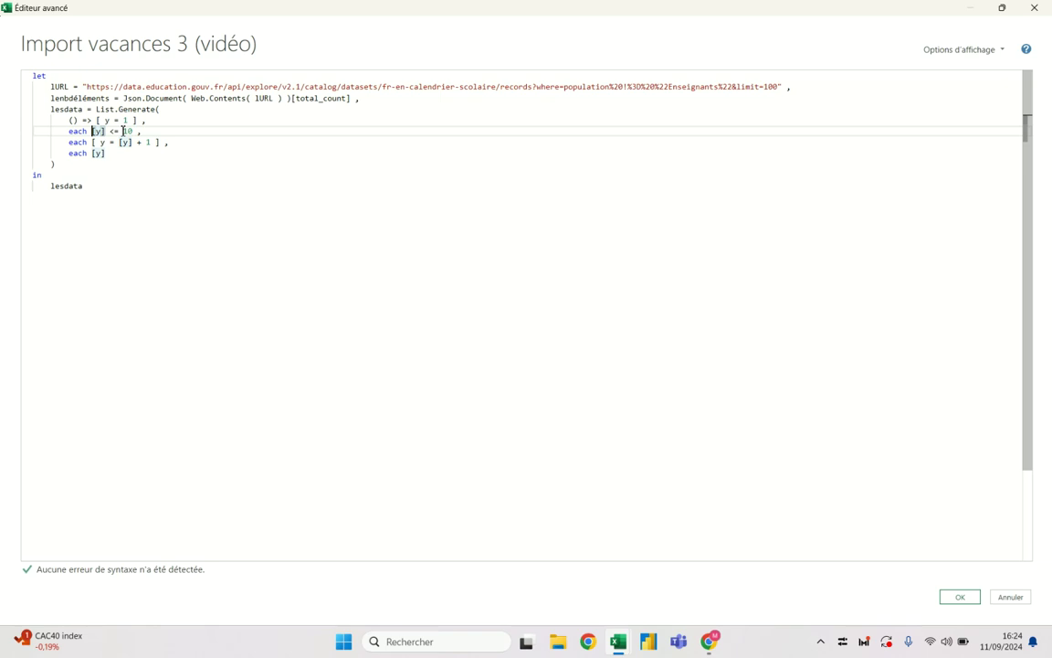
pyautogui.click(119, 130)
pyautogui.click(102, 144)
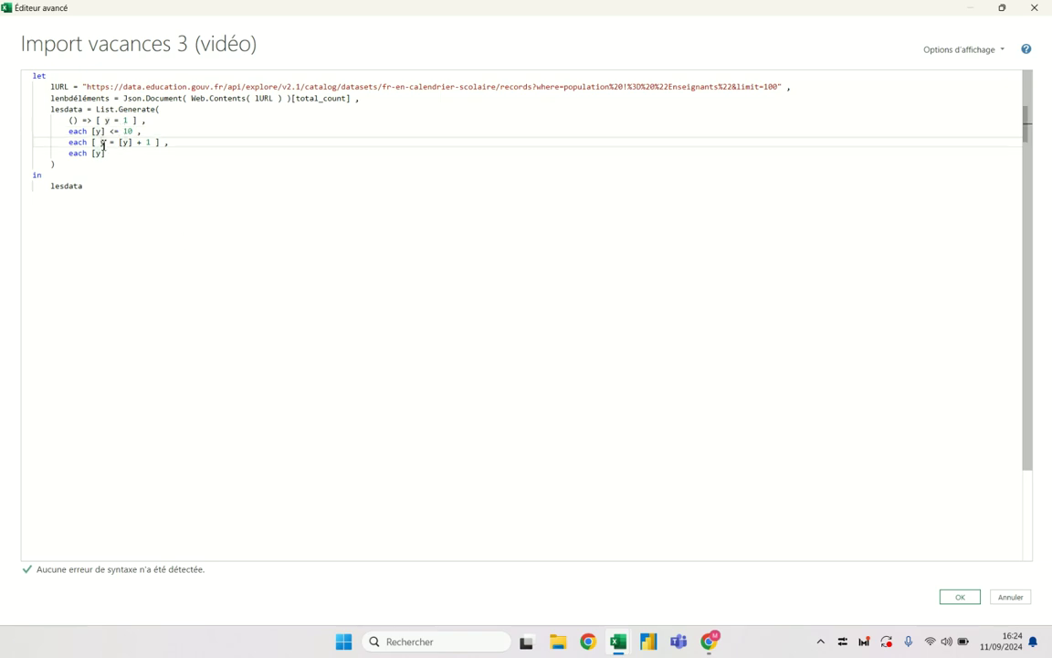
pyautogui.moveTo(91, 144); pyautogui.dragTo(158, 144)
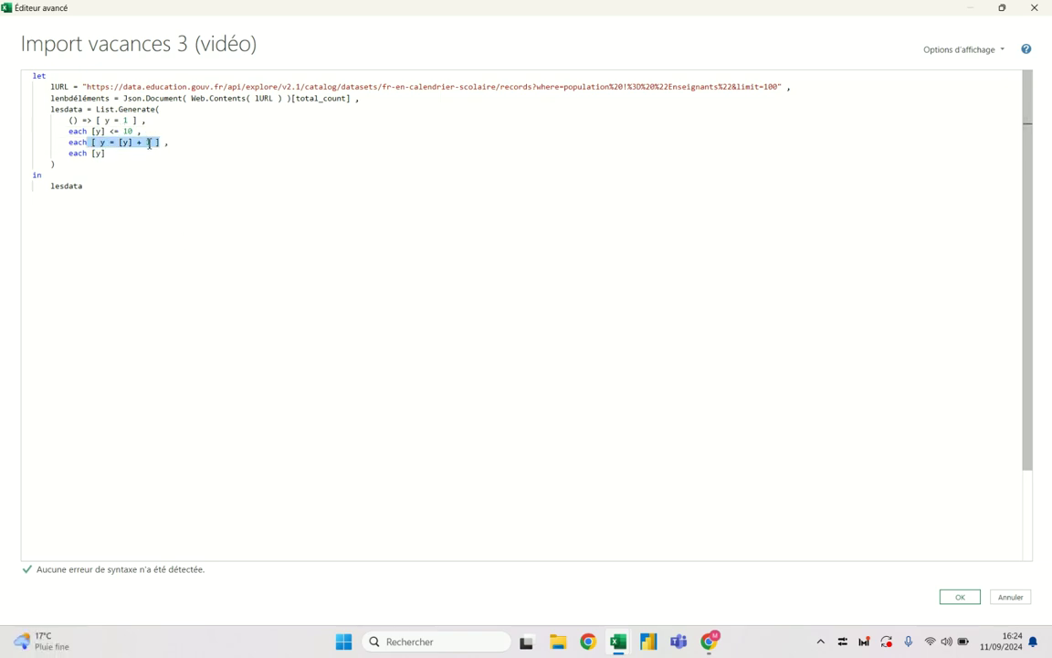
pyautogui.click(99, 132)
pyautogui.click(102, 144)
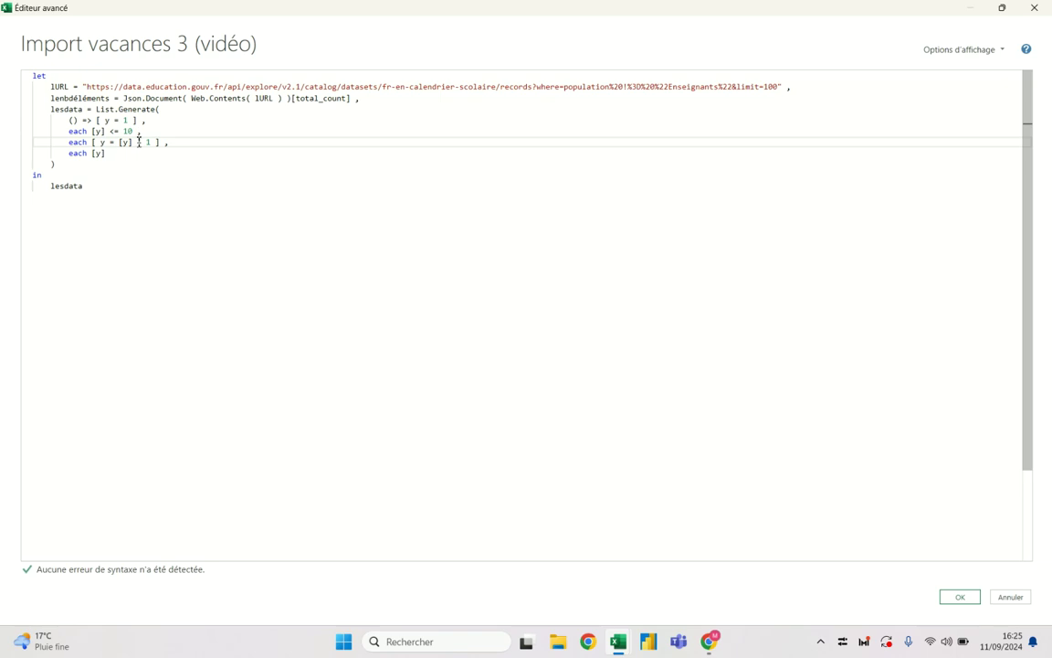
pyautogui.click(129, 153)
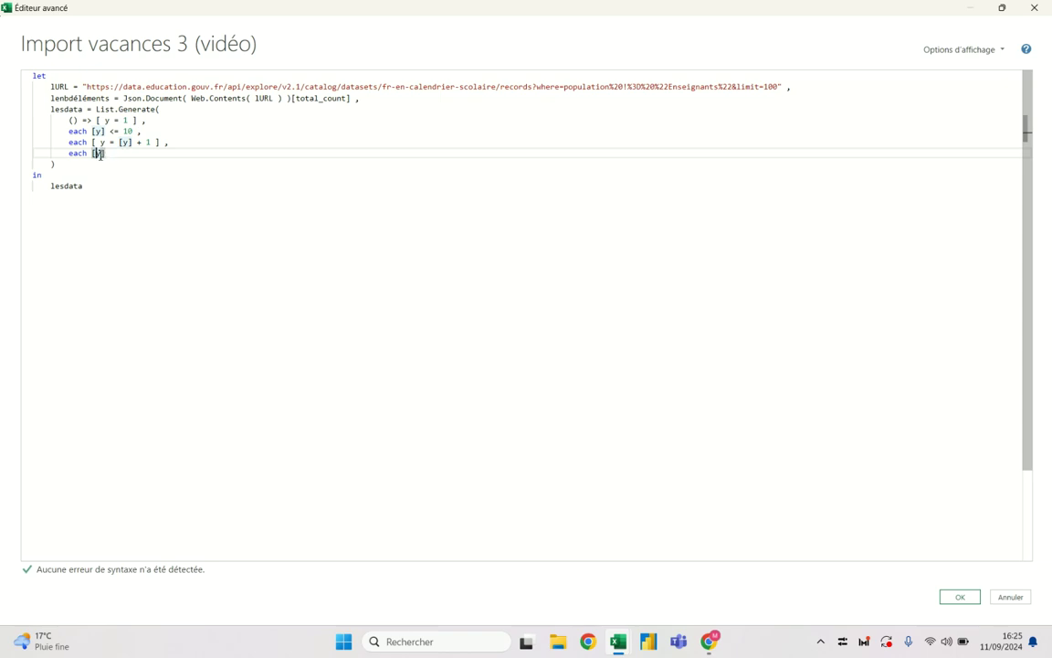
pyautogui.click(957, 598)
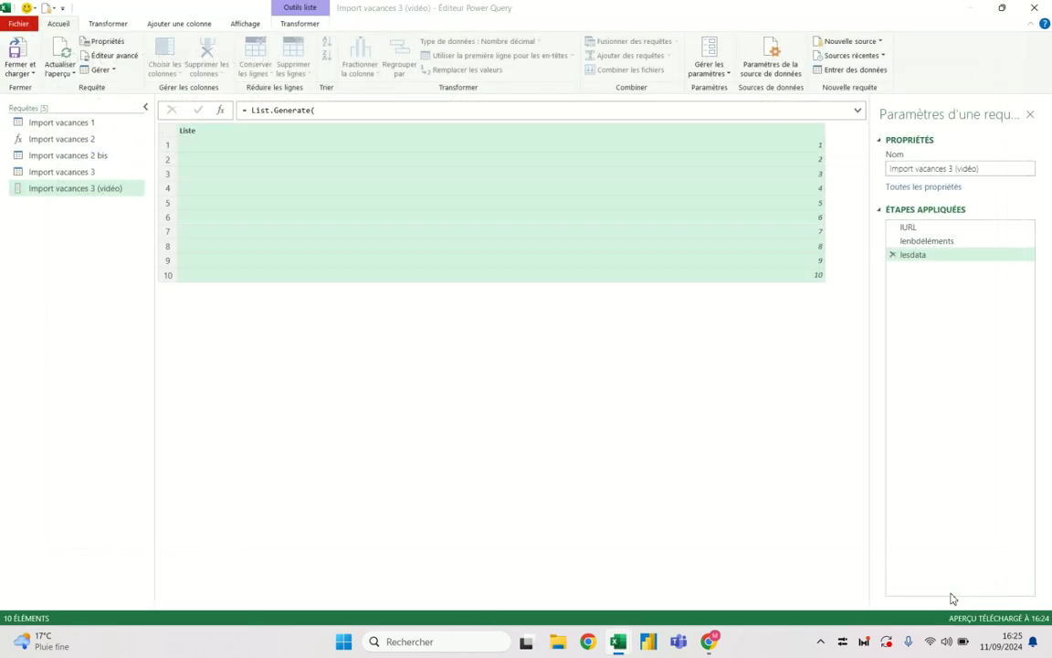
pyautogui.click(389, 149)
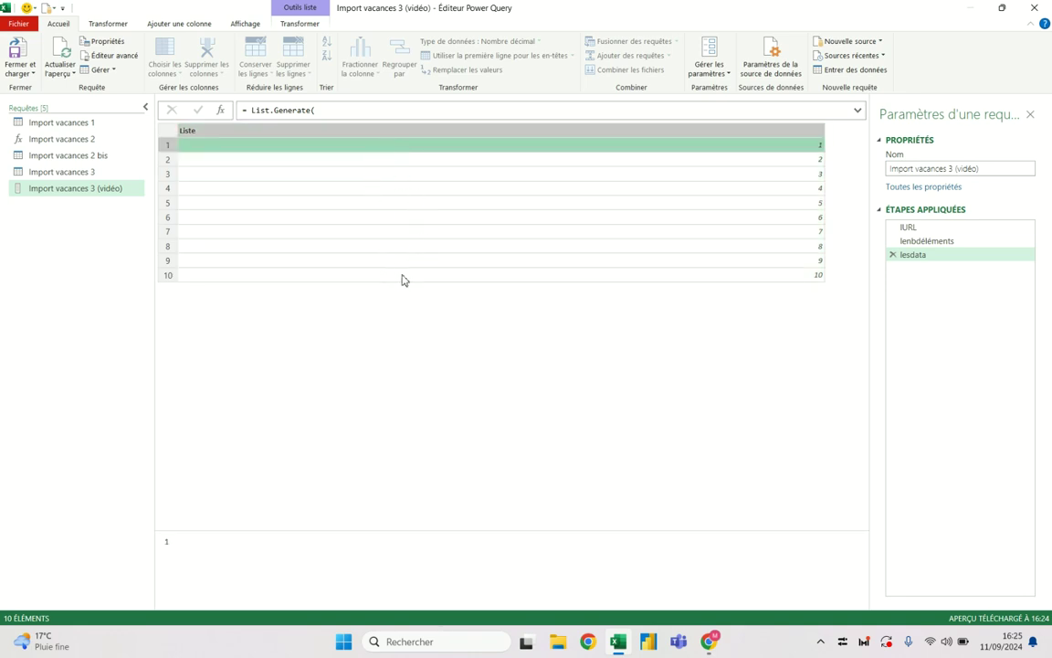
# Change the increment to + 2 and check the list becomes 1, 3, 5, 7, 9.
pyautogui.click(115, 55)
pyautogui.doubleClick(147, 142)
pyautogui.press('BackSpace')
pyautogui.write('2')
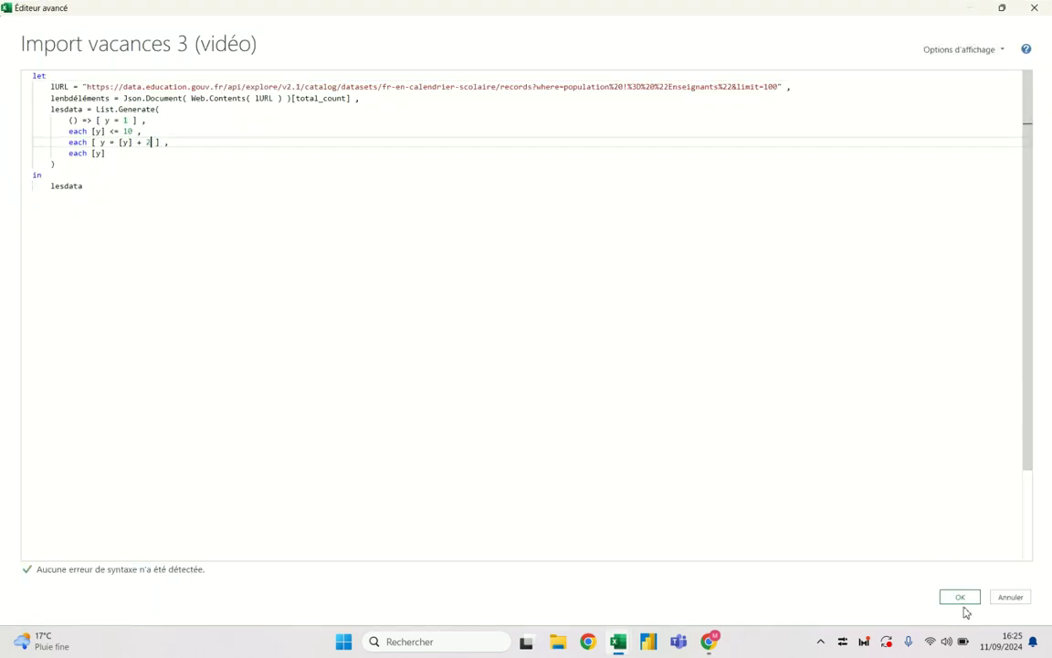
pyautogui.click(959, 597)
pyautogui.click(796, 204)
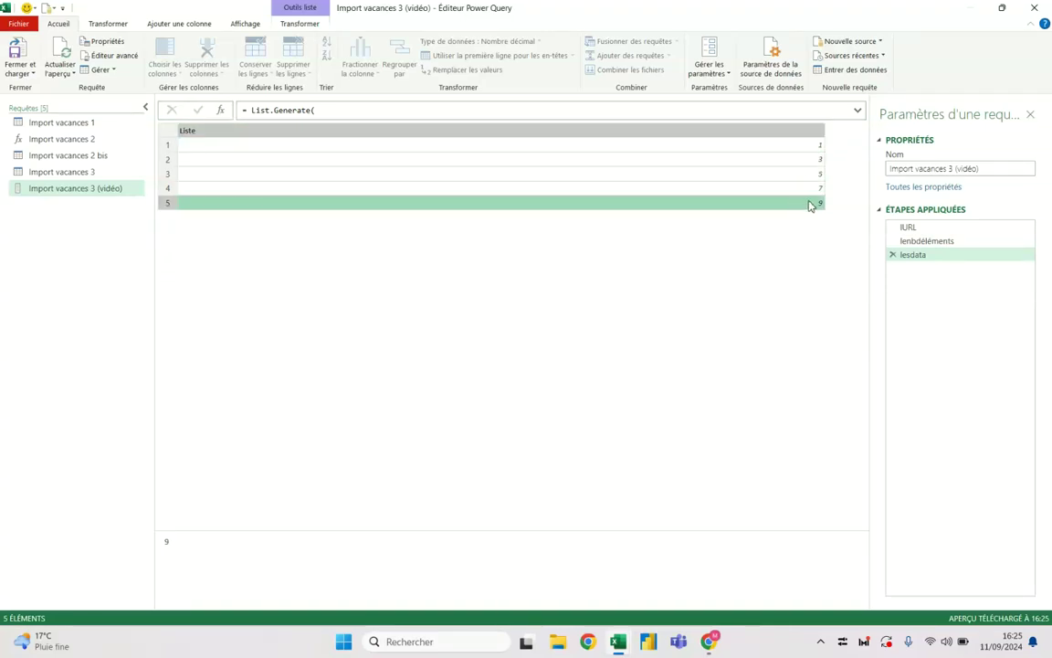
# Restore the increment of + 1 in the next-step argument.
pyautogui.click(124, 61)
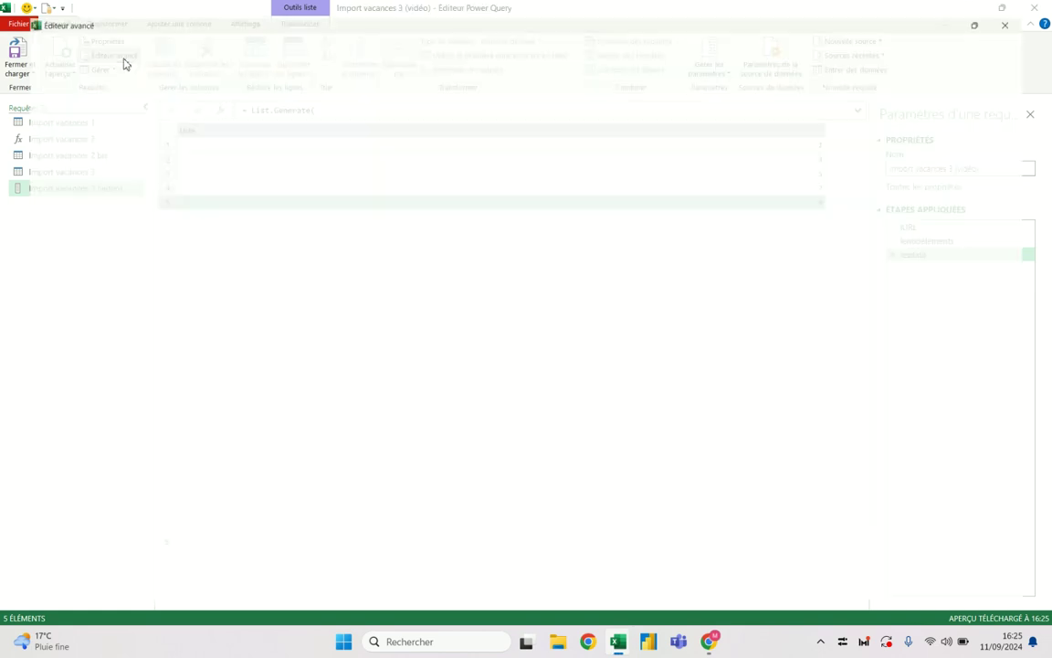
pyautogui.click(152, 141)
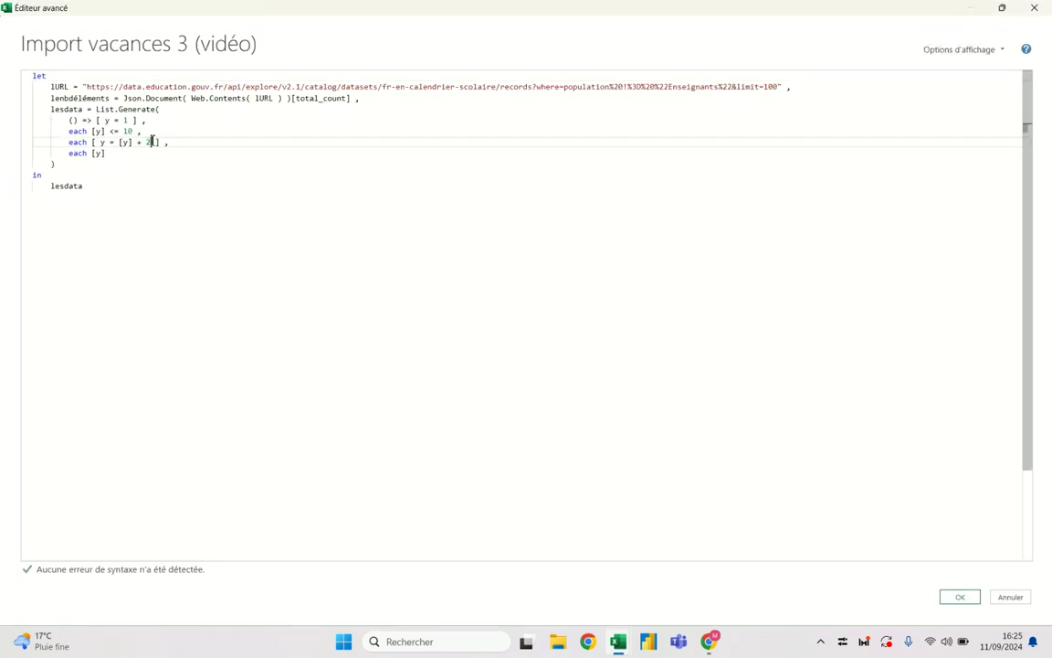
pyautogui.press('BackSpace')
pyautogui.write('1')
pyautogui.click(972, 601)
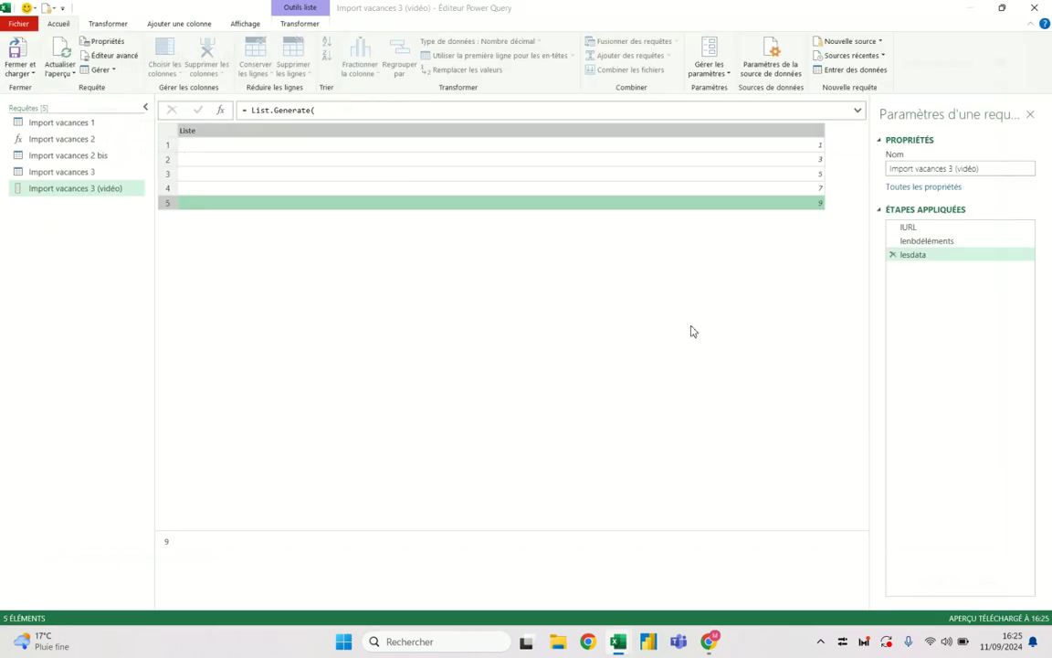
pyautogui.click(131, 57)
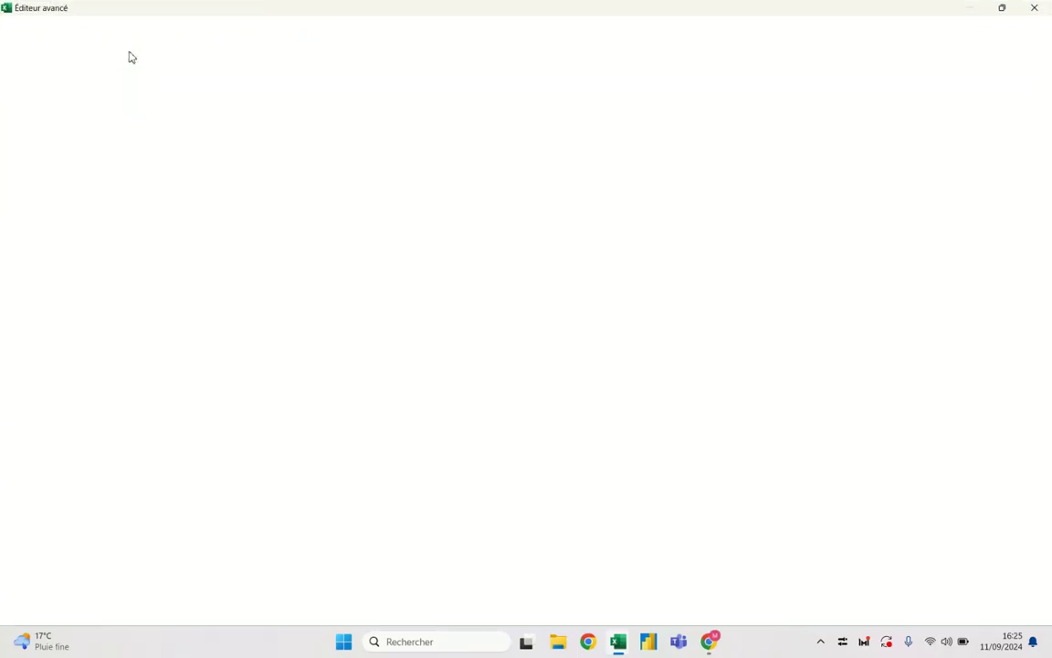
# Replace lesdata after 'in' with lenbdéléments so the query outputs the total count 1847.
pyautogui.click(144, 120)
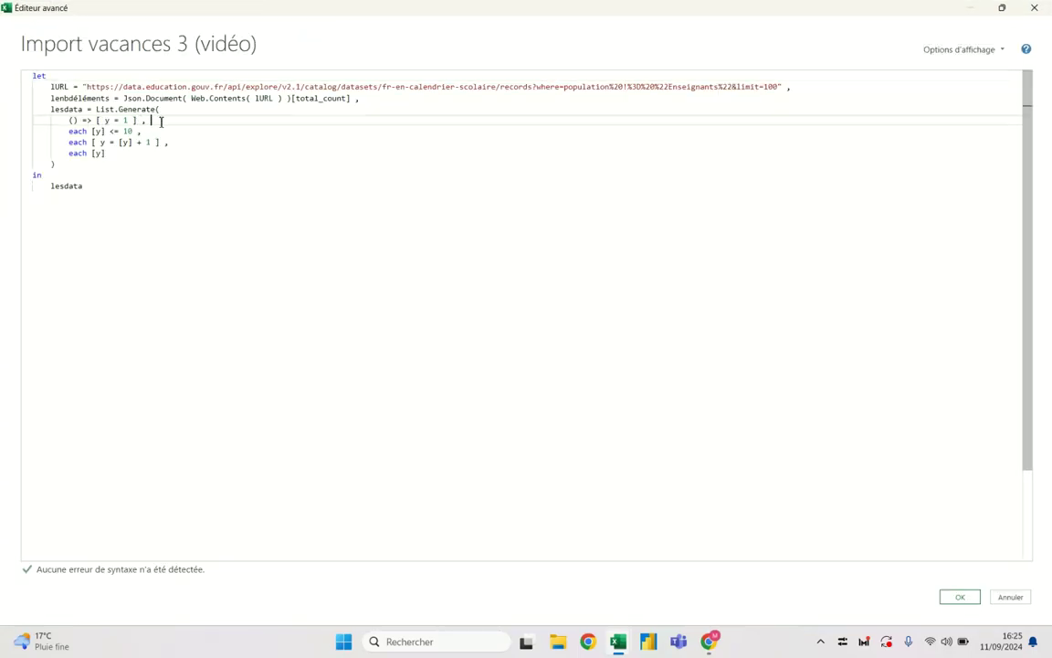
pyautogui.click(778, 87)
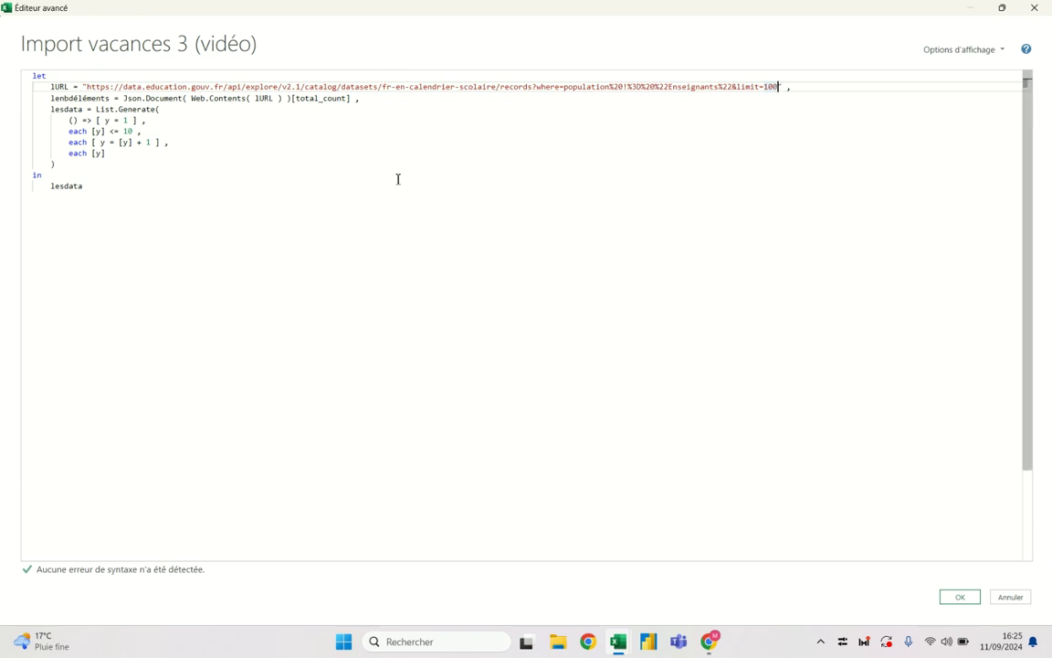
pyautogui.click(139, 98)
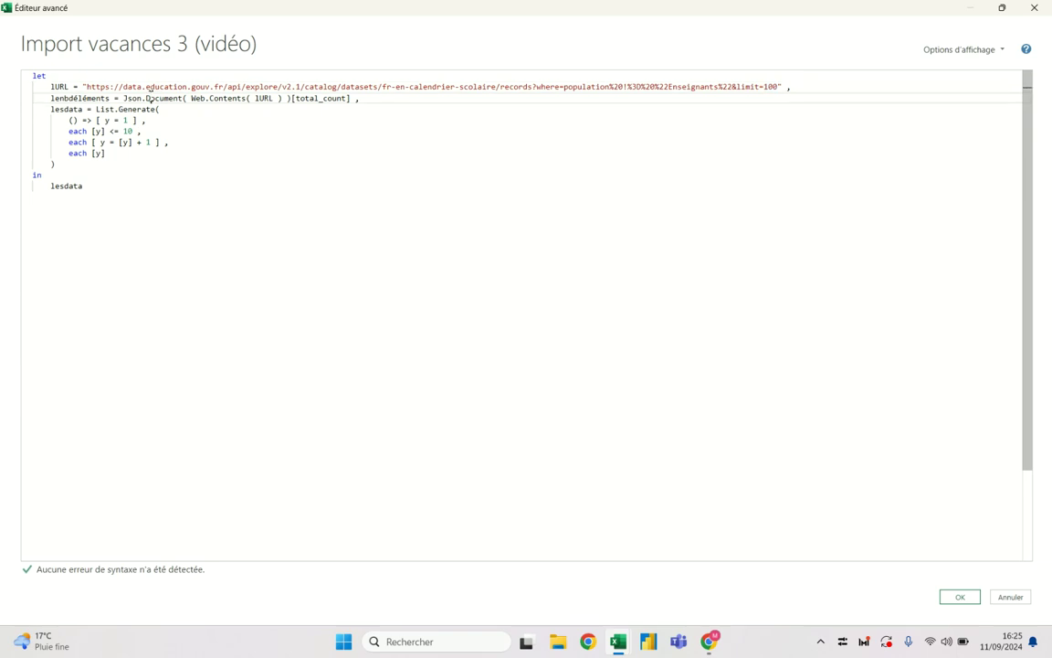
pyautogui.moveTo(100, 186); pyautogui.dragTo(58, 186)
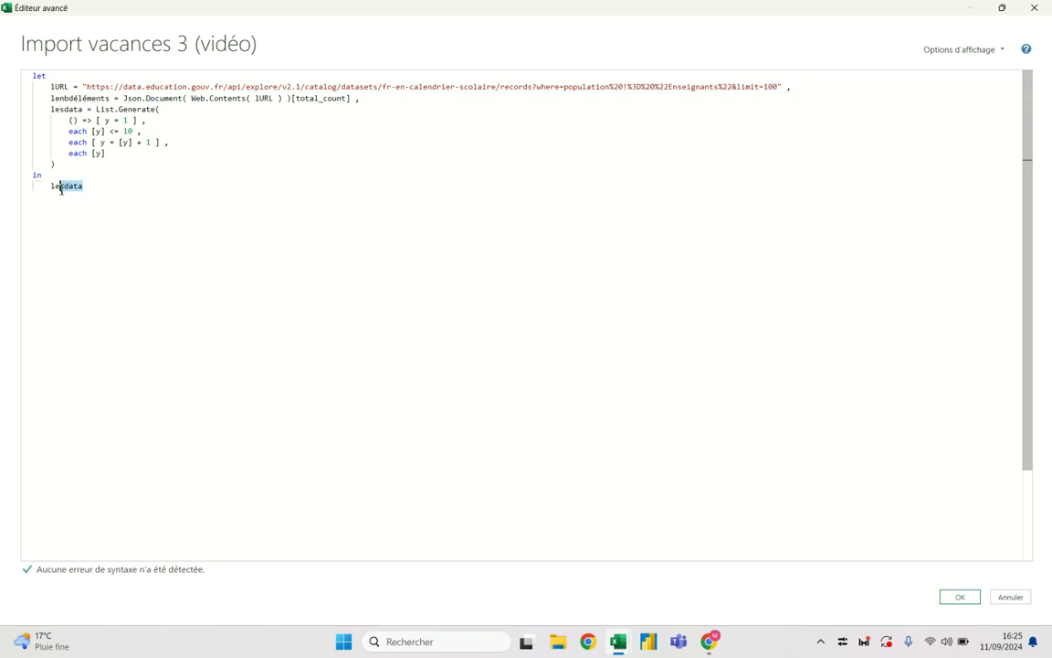
pyautogui.write('nb')
pyautogui.click(141, 197)
pyautogui.click(960, 598)
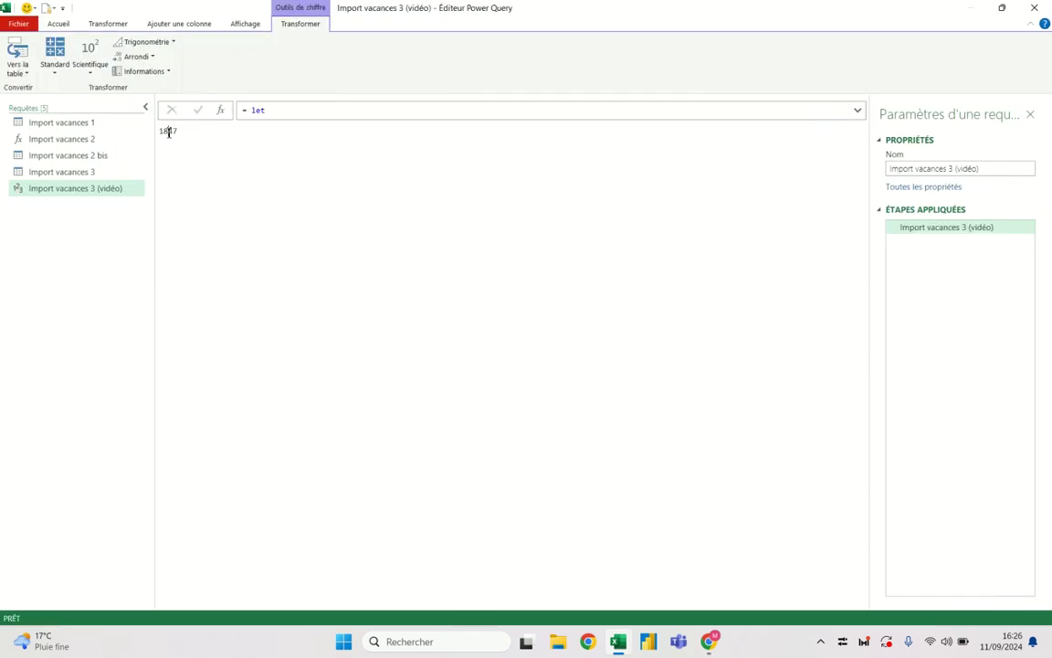
pyautogui.click(58, 23)
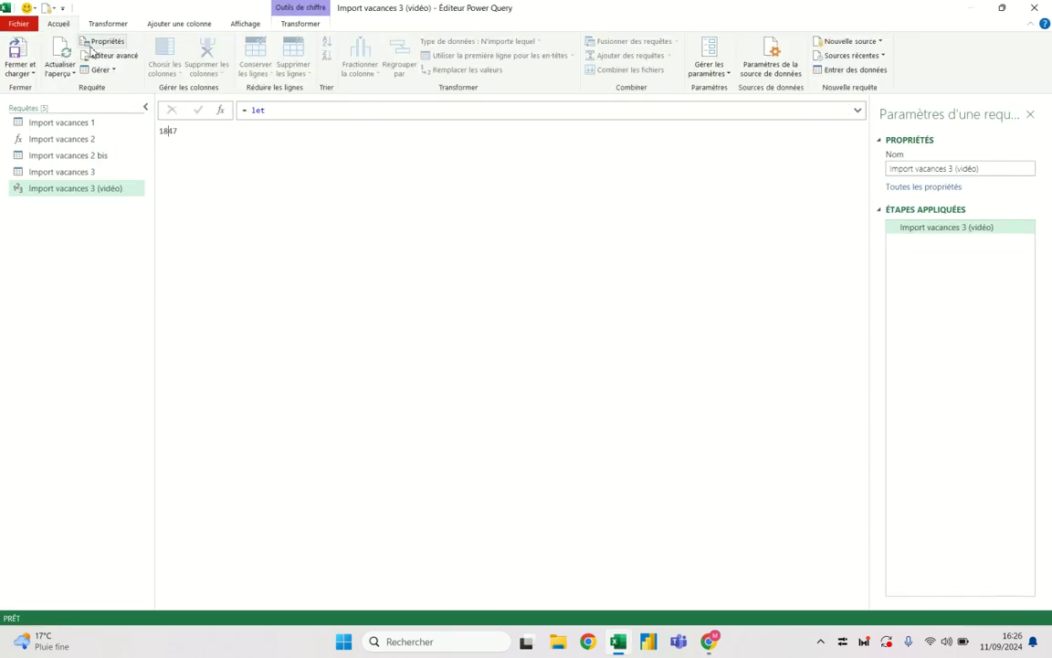
# Change the loop increment to [y] + 100 and its limit from 10 to lenbdéléments, then apply.
pyautogui.click(103, 52)
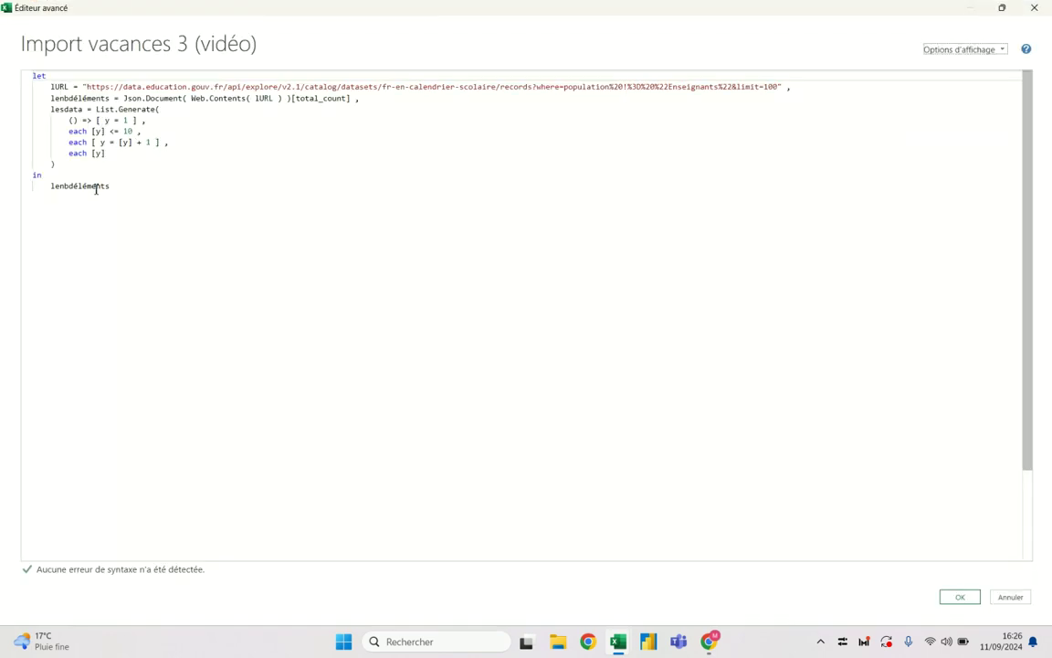
pyautogui.doubleClick(127, 131)
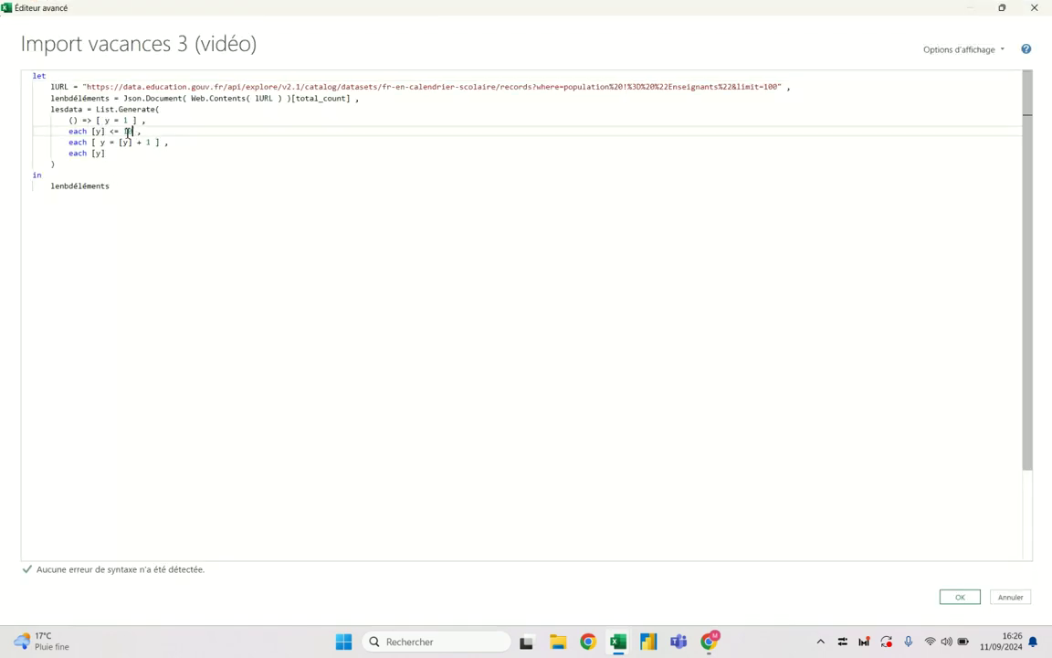
pyautogui.click(153, 143)
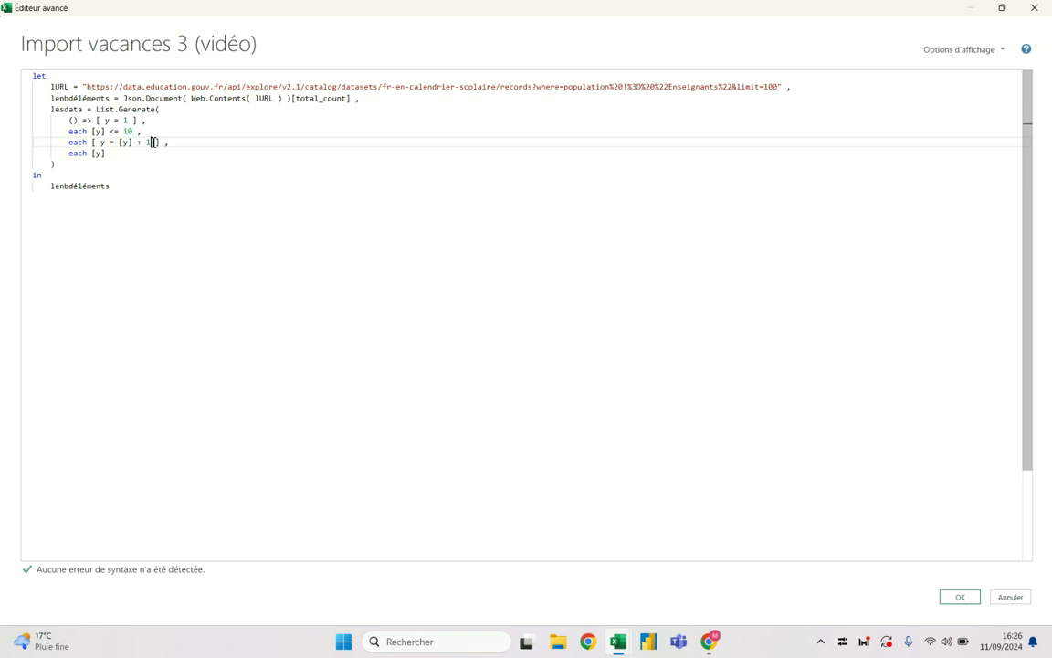
pyautogui.write('00')
pyautogui.click(133, 131)
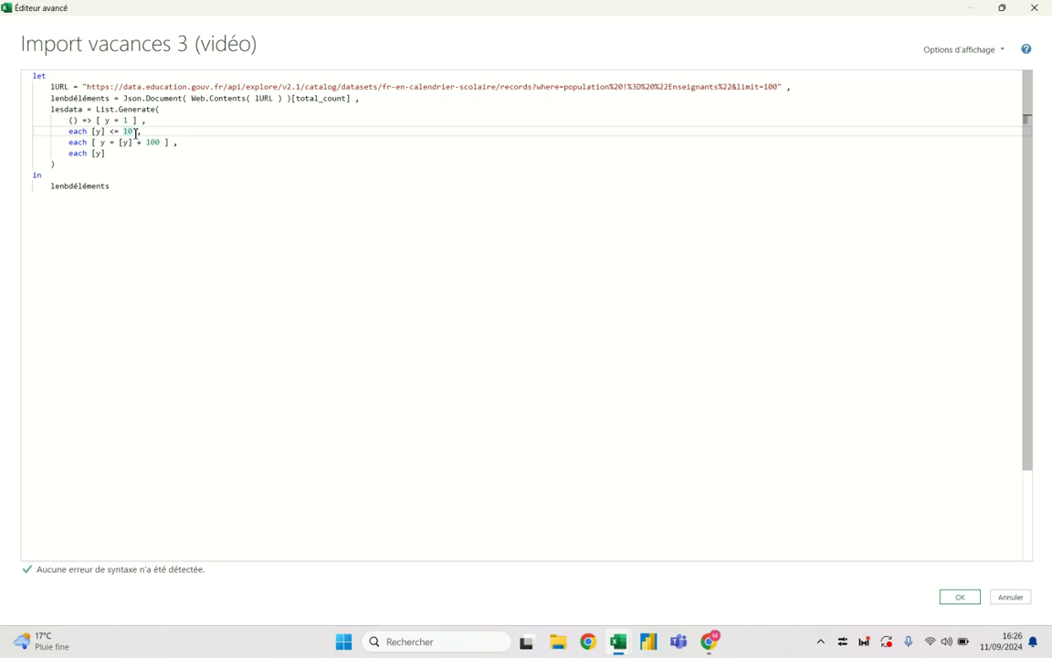
pyautogui.press('BackSpace')
pyautogui.press('BackSpace')
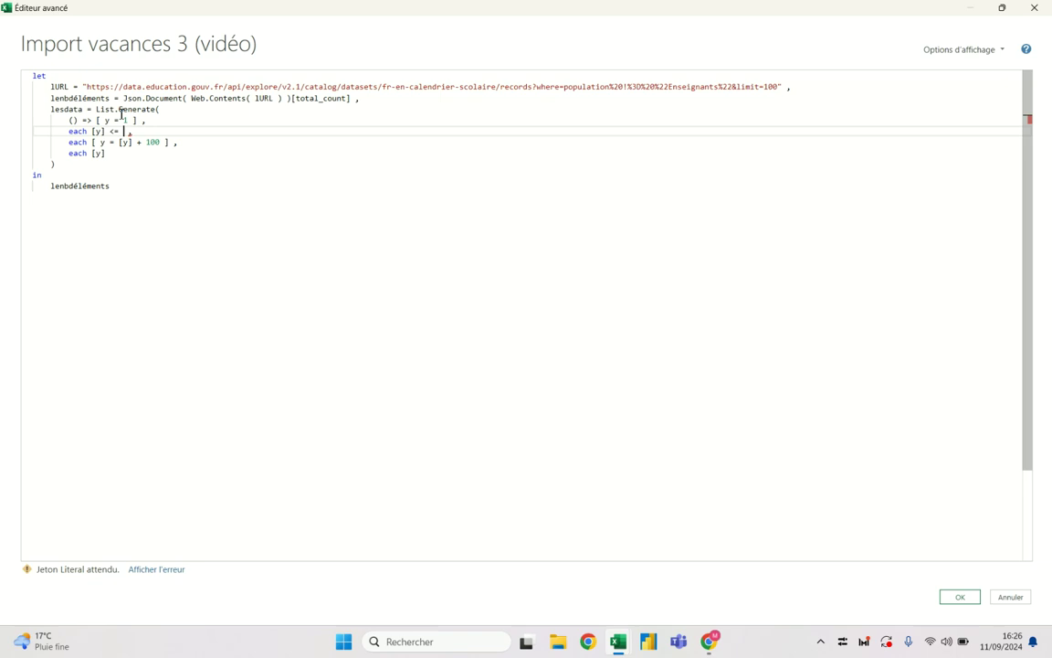
pyautogui.write('lenbdéléments')
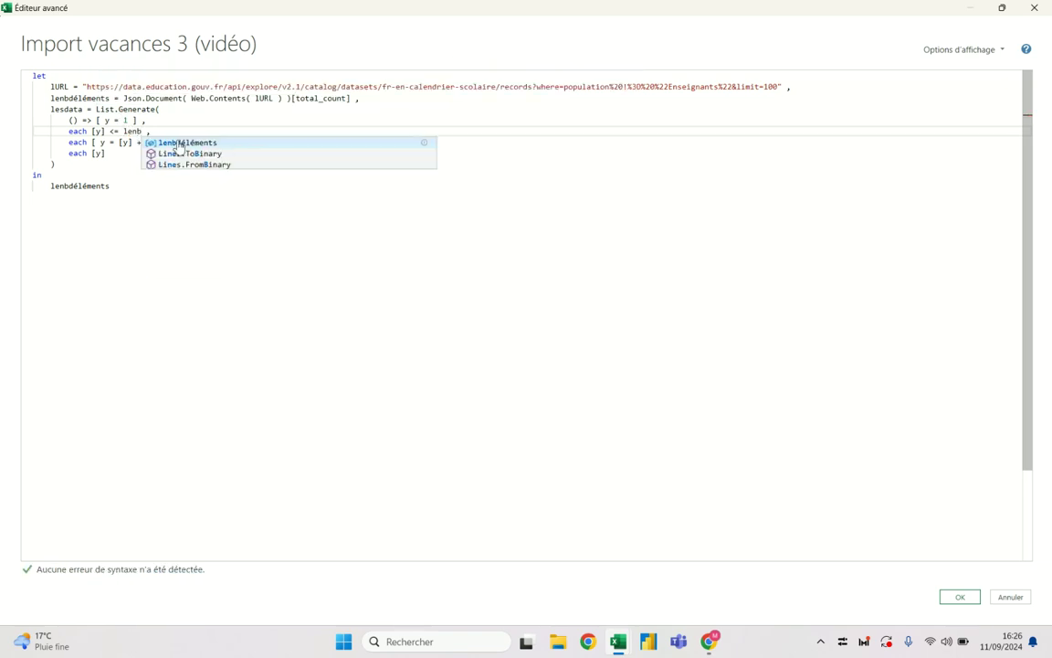
pyautogui.click(169, 142)
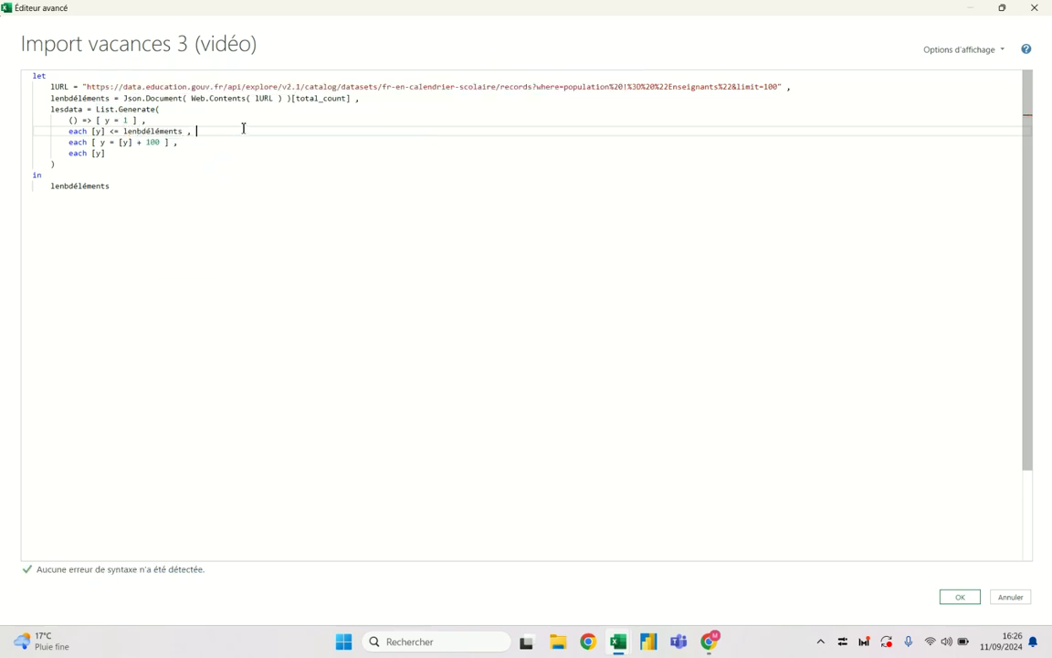
pyautogui.click(960, 596)
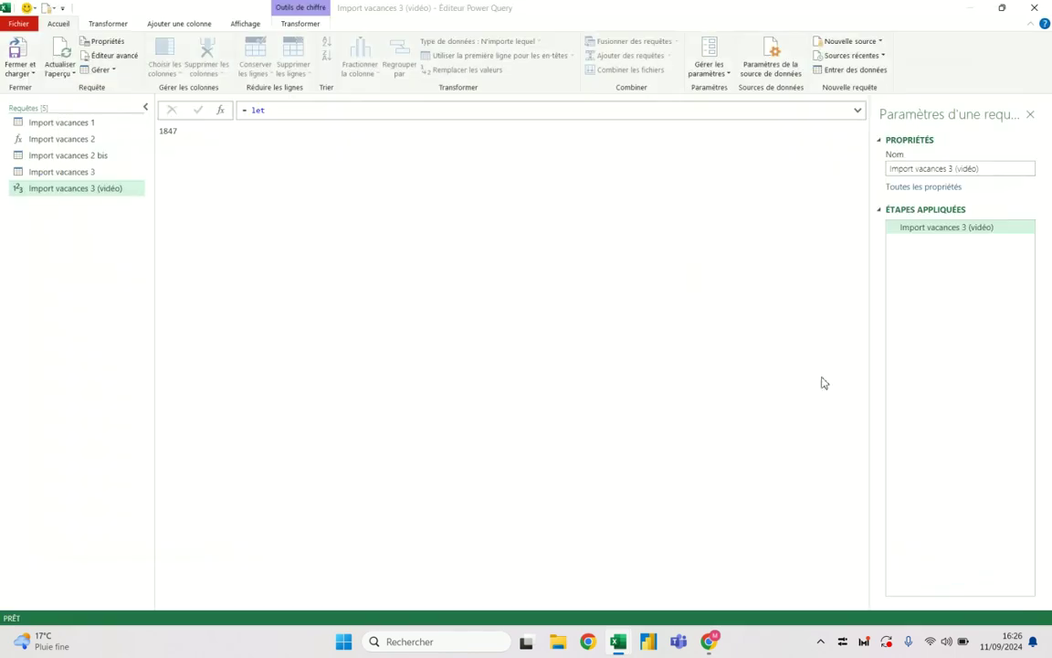
# Make the query return lesdata instead of lenbdéléments after 'in'.
pyautogui.click(110, 54)
pyautogui.moveTo(111, 186); pyautogui.dragTo(52, 186)
pyautogui.write('lesda')
pyautogui.press('Return')
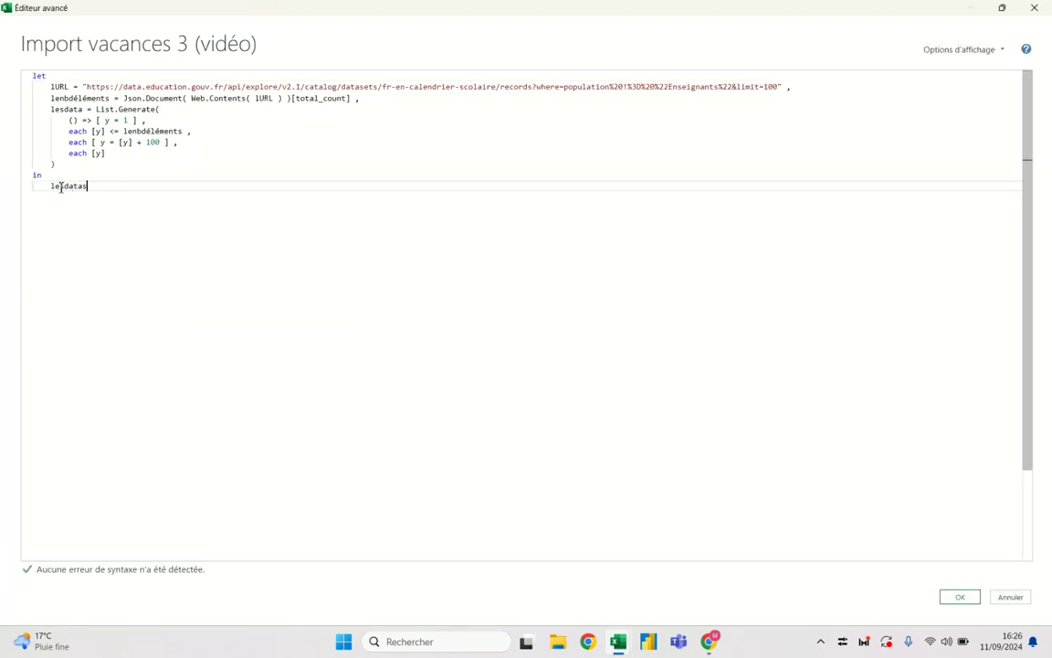
pyautogui.press('Return')
pyautogui.press('BackSpace')
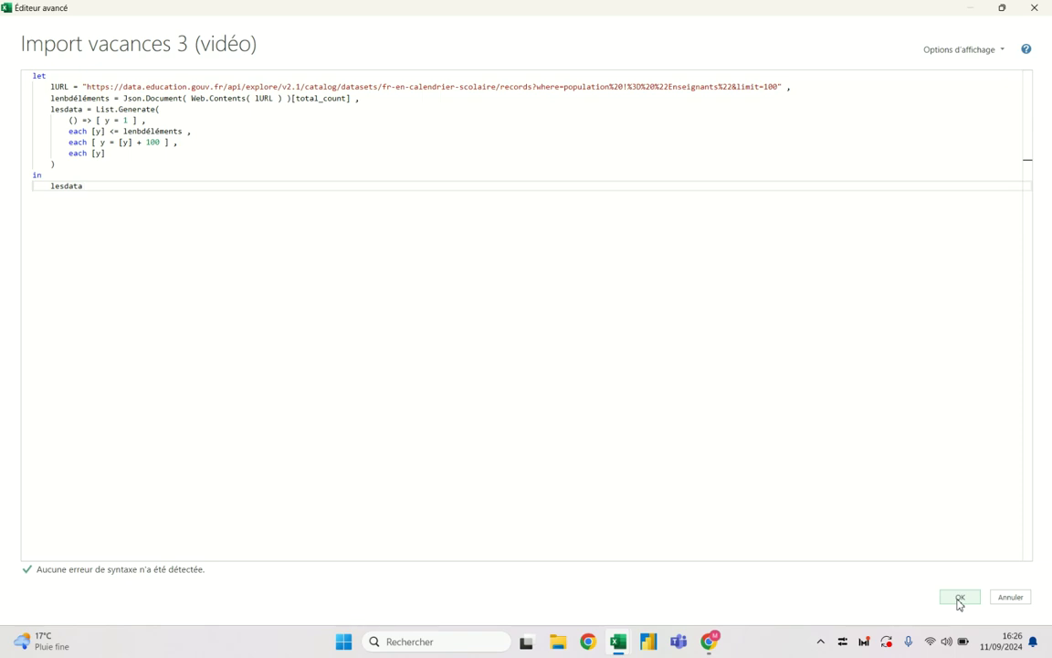
# Start y at 0 and apply, giving 19 offsets from 0 to 1800.
pyautogui.click(127, 117)
pyautogui.write('0')
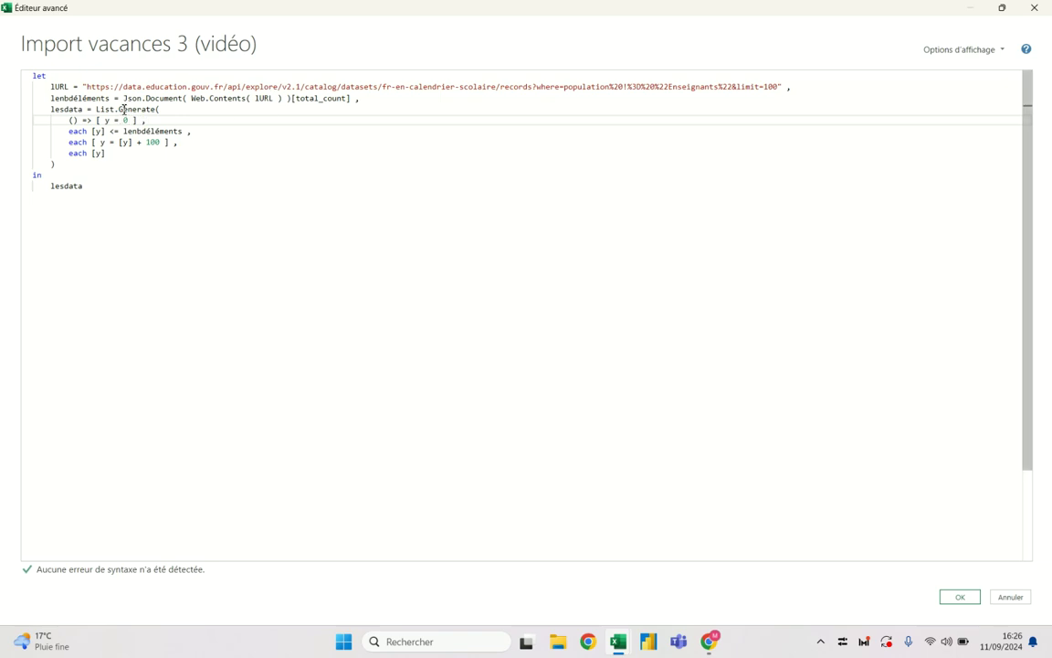
pyautogui.click(952, 597)
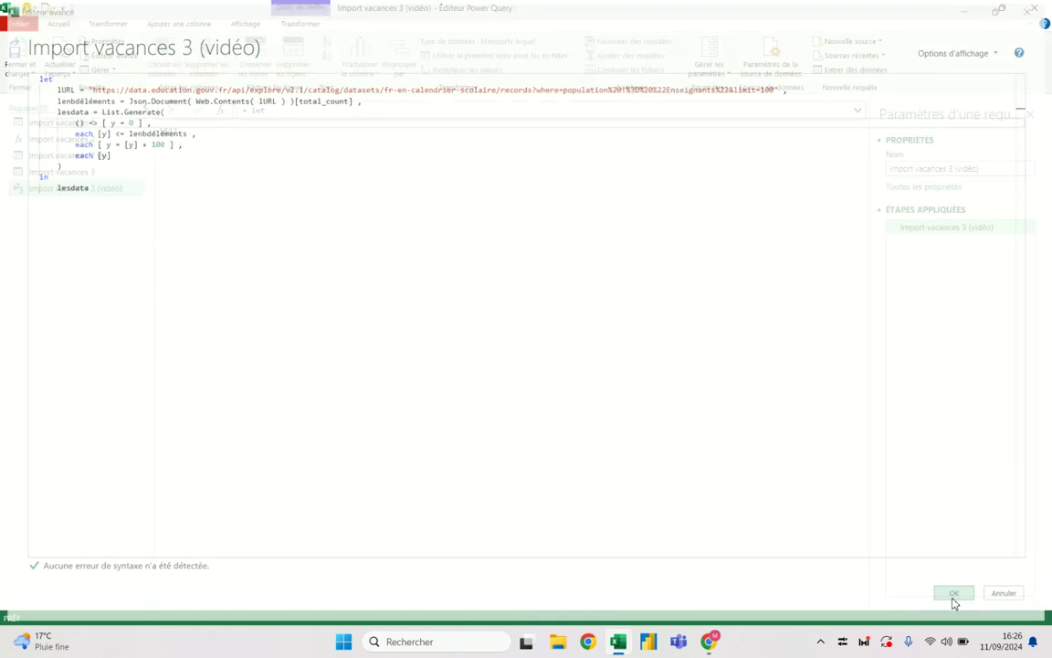
pyautogui.click(802, 408)
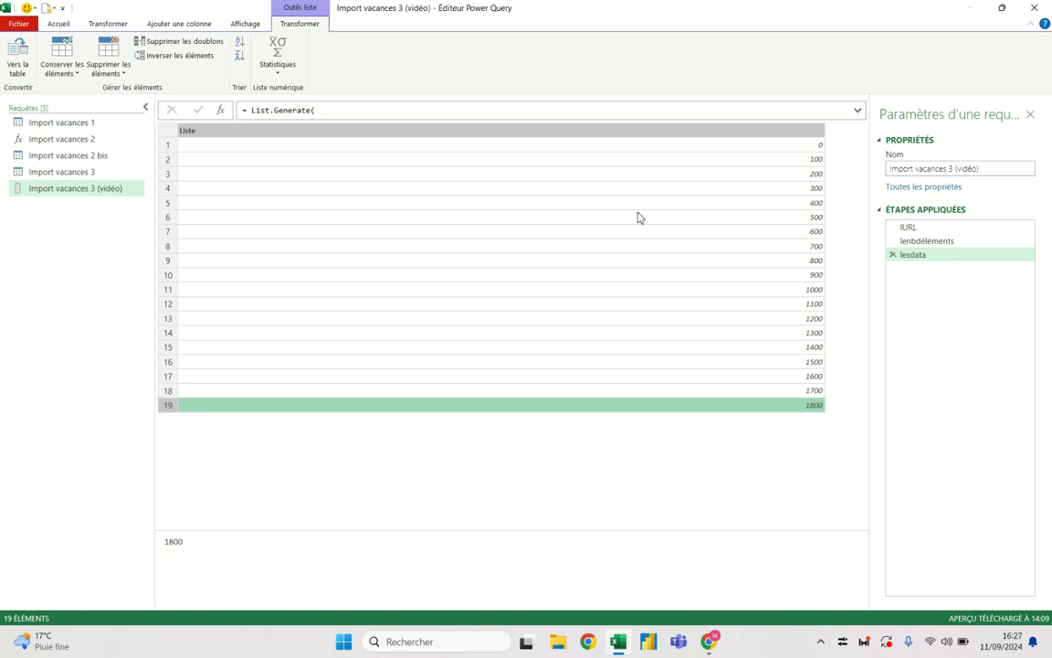
pyautogui.click(57, 25)
pyautogui.click(107, 57)
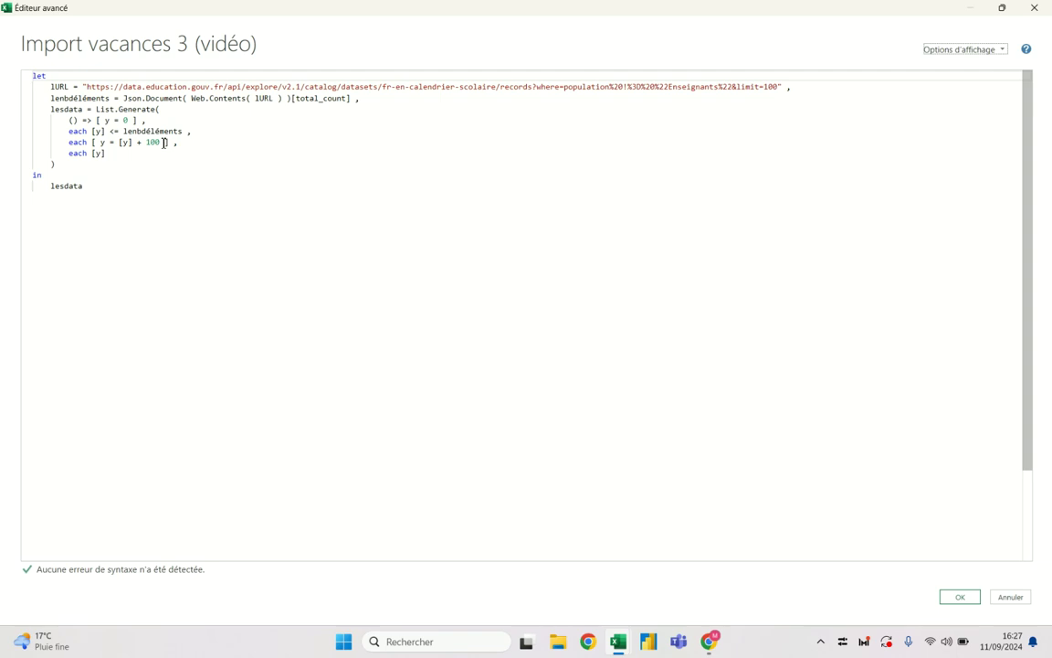
# Rewrite the stop condition as [y] <= Number.RoundAwayFromZero( lenbdéléments , -2 ).
pyautogui.click(110, 131)
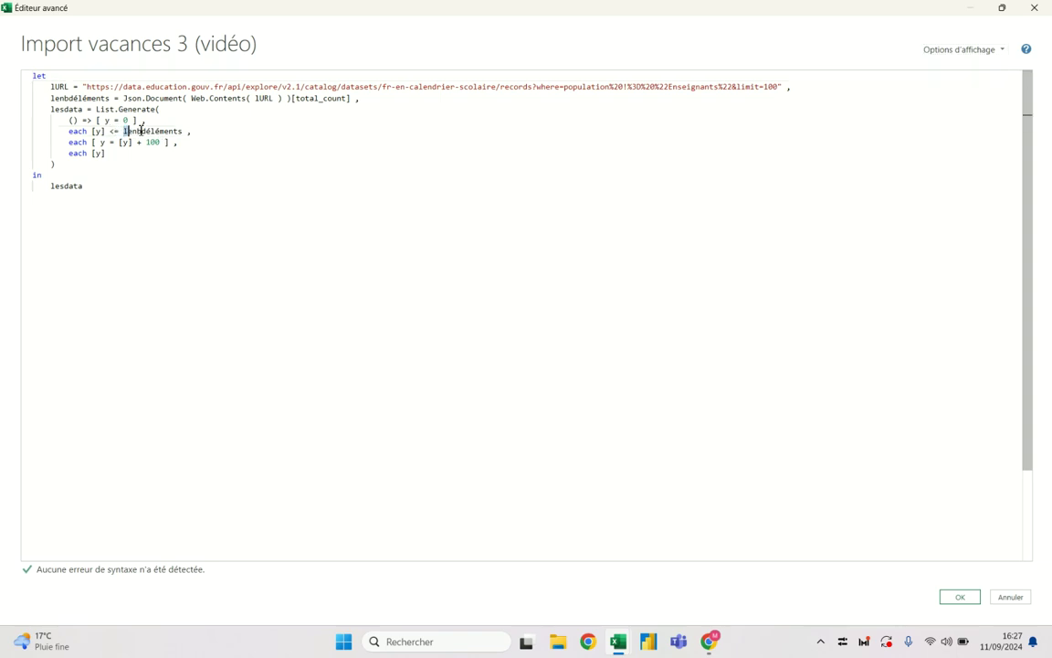
pyautogui.doubleClick(129, 132)
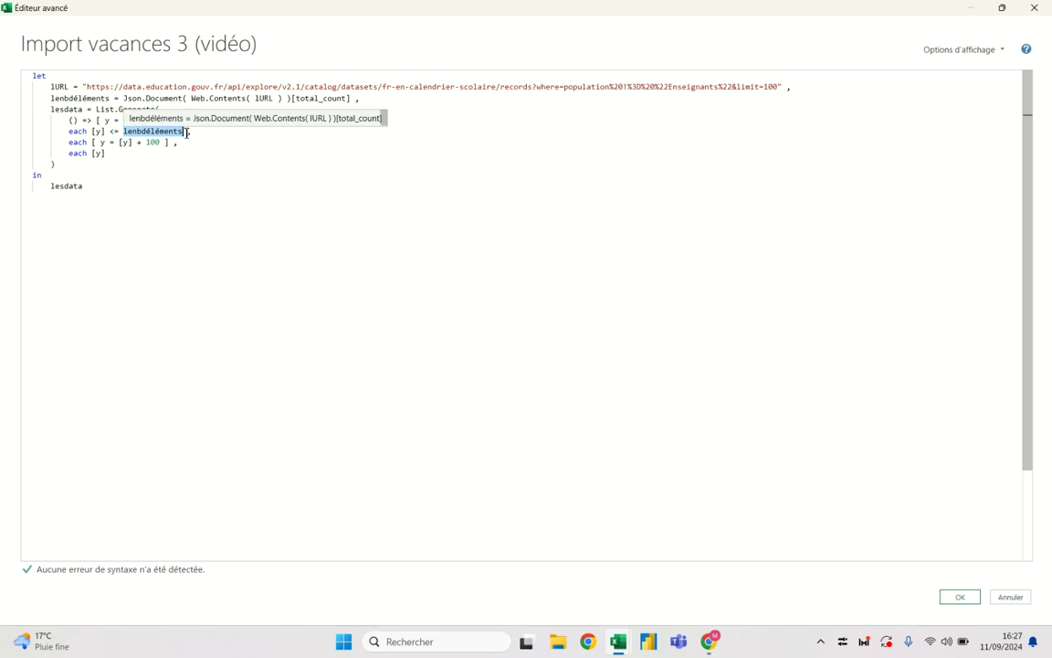
pyautogui.moveTo(153, 132)
pyautogui.click(123, 131)
pyautogui.write('[y] <= m')
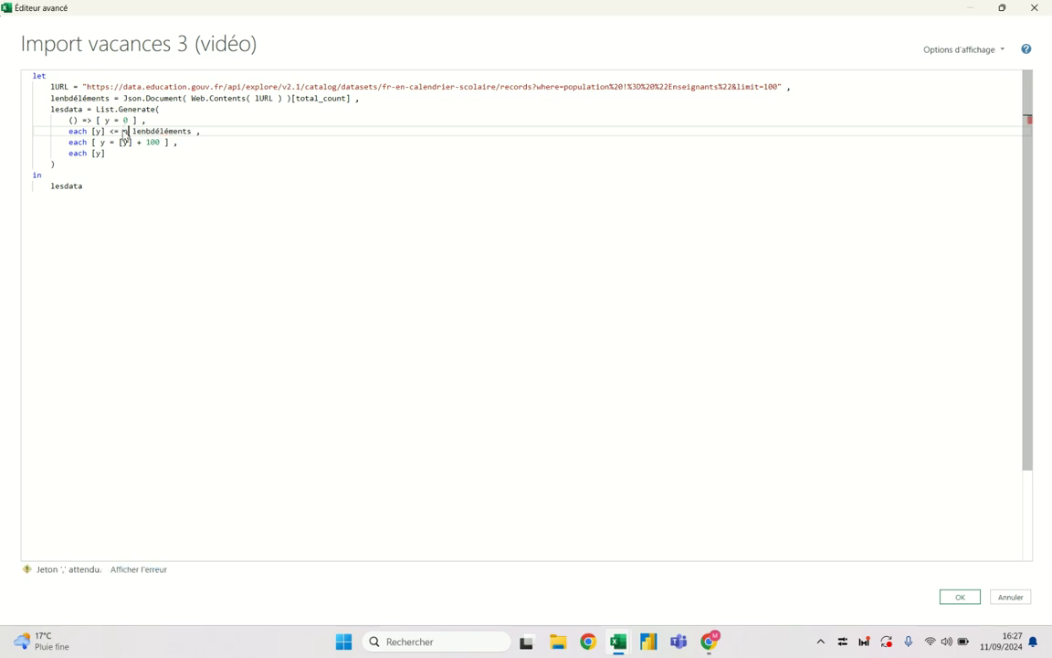
pyautogui.write('number')
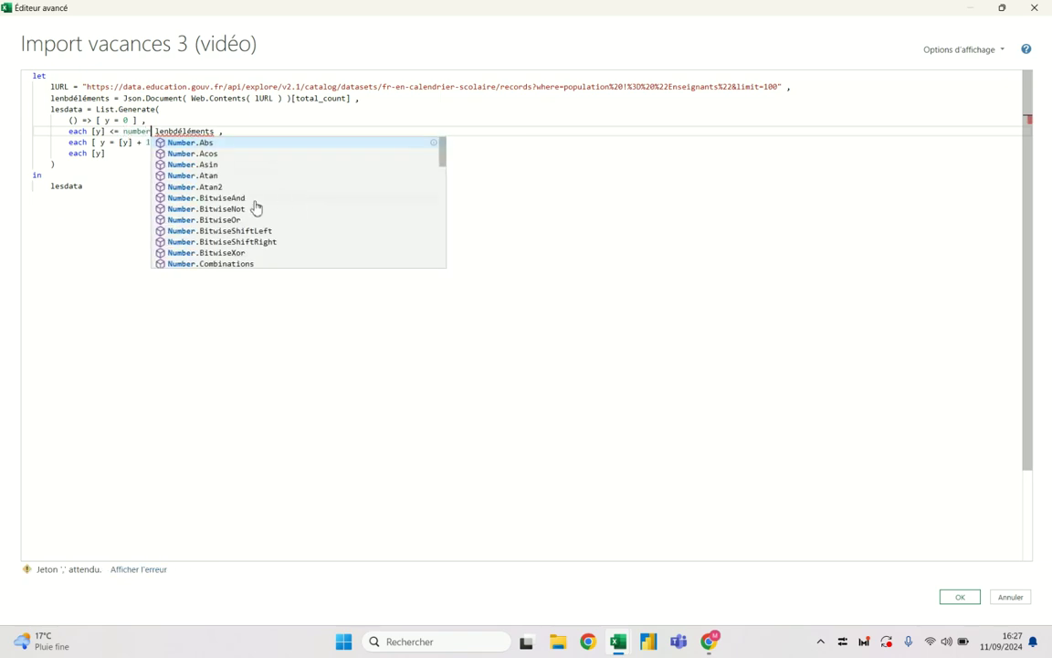
pyautogui.press('BackSpace')
pyautogui.press('BackSpace')
pyautogui.press('BackSpace')
pyautogui.press('BackSpace')
pyautogui.press('BackSpace')
pyautogui.write('round')
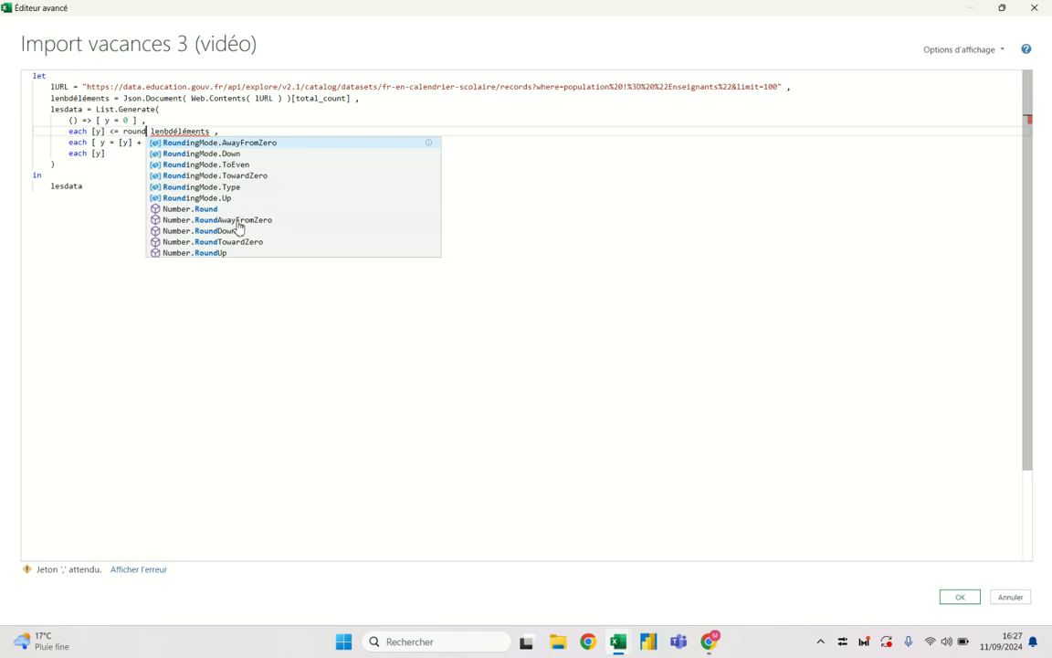
pyautogui.click(236, 220)
pyautogui.write('(')
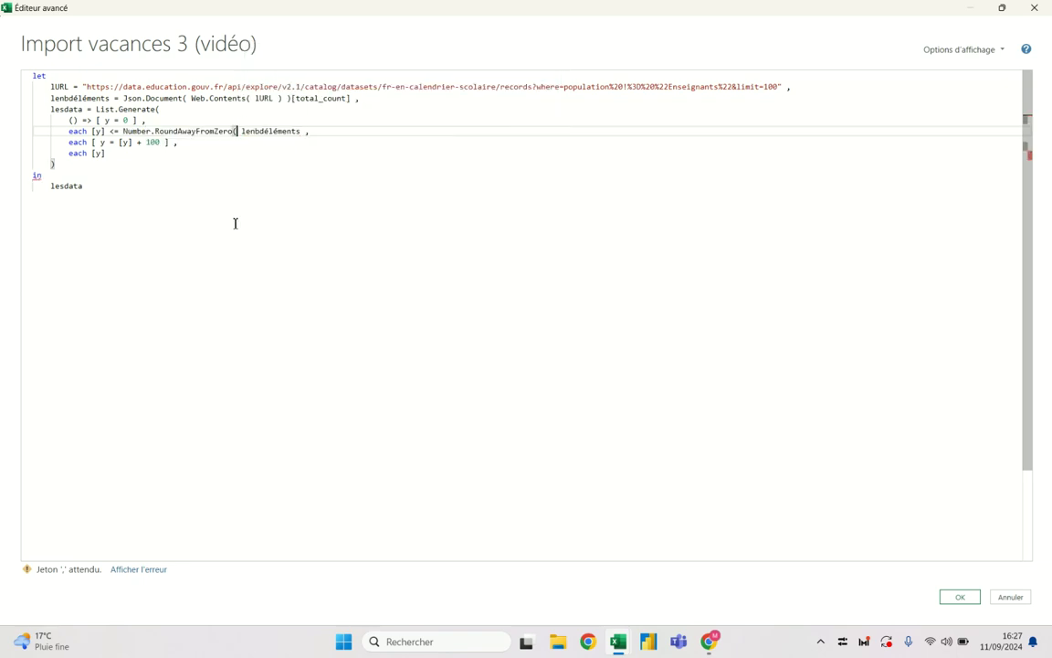
pyautogui.moveTo(271, 132)
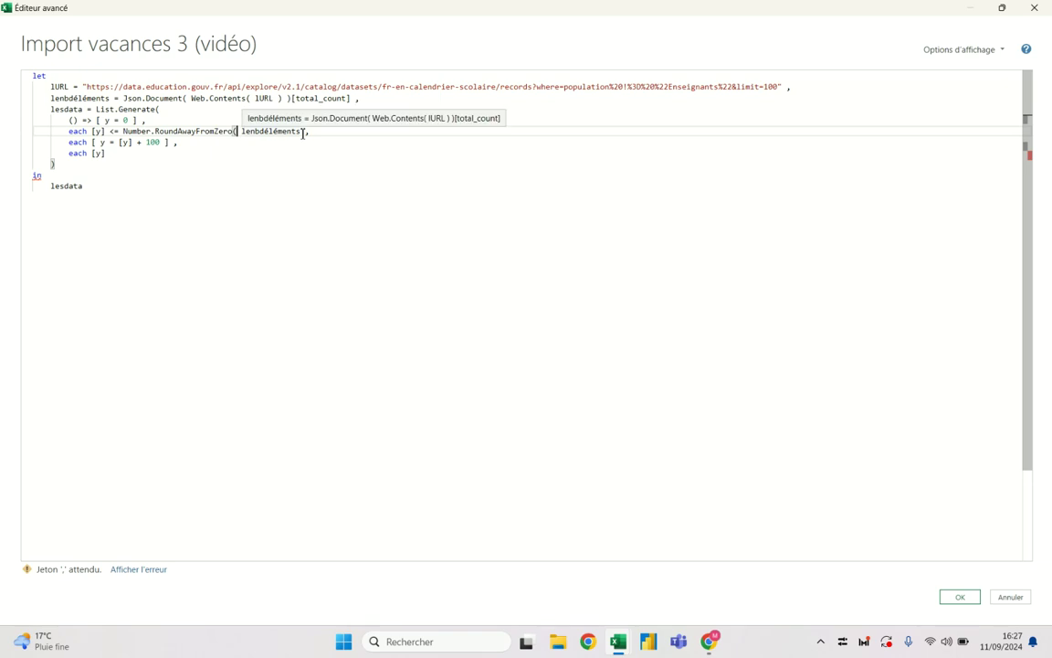
pyautogui.click(303, 134)
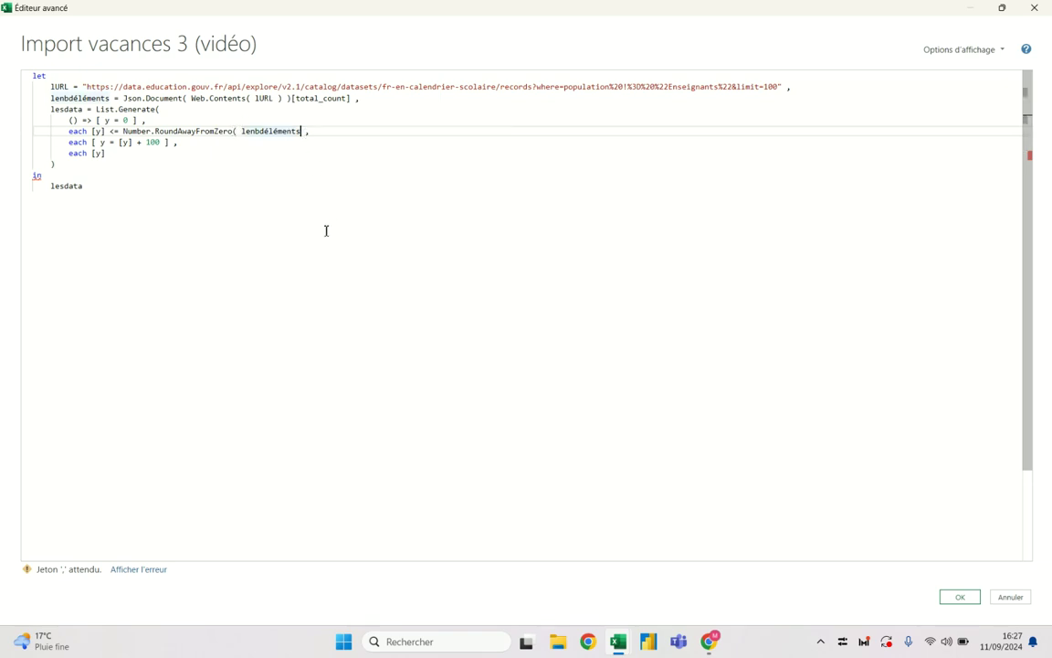
pyautogui.write(', -2 ) ,')
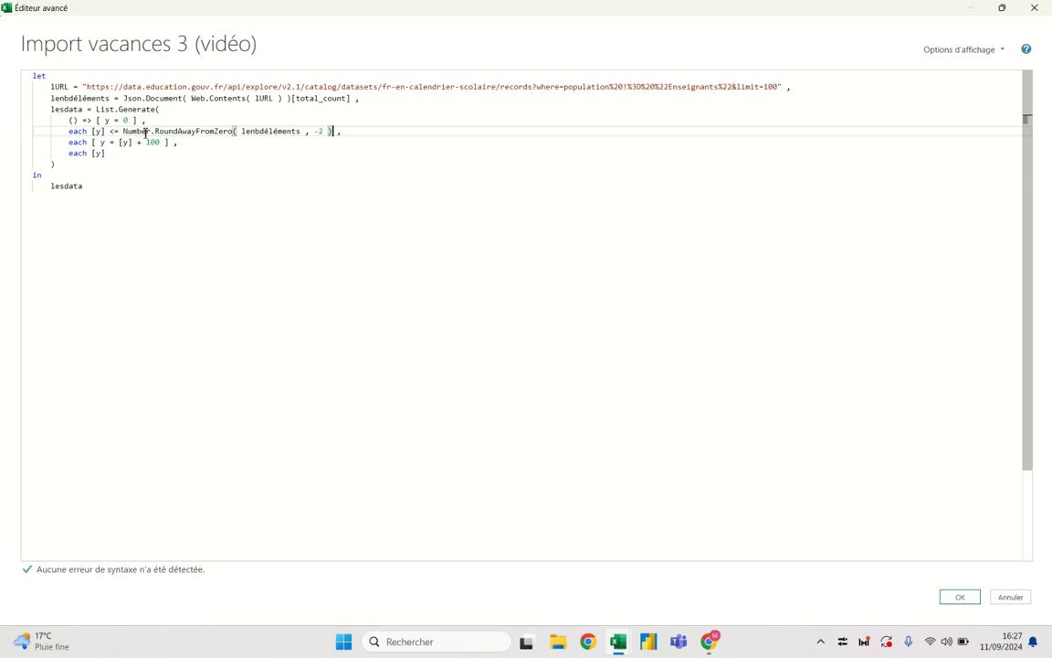
pyautogui.click(269, 133)
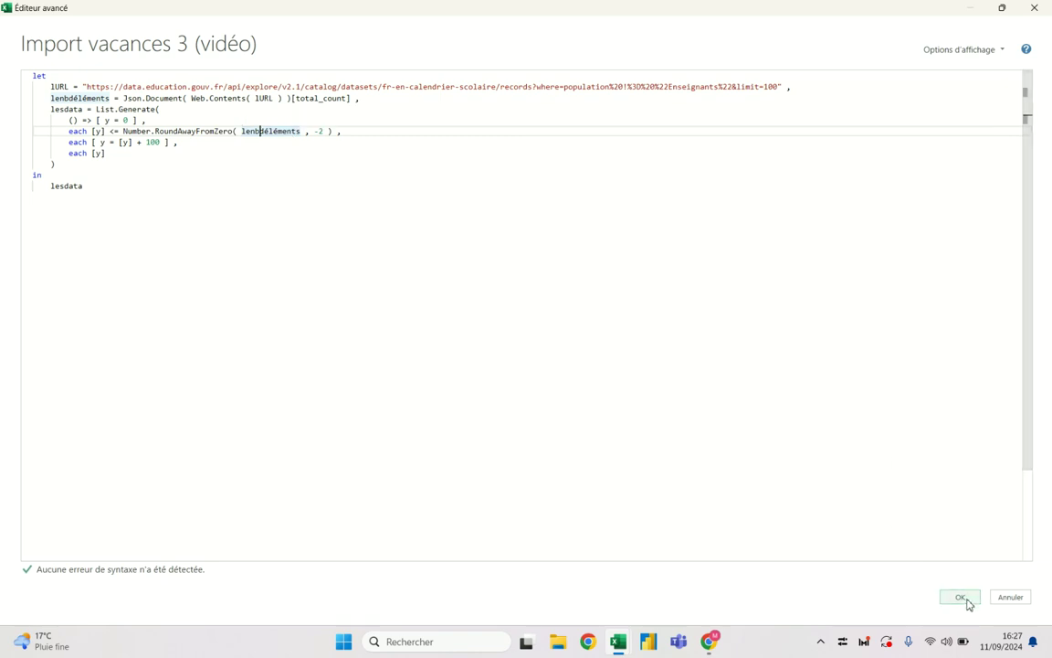
pyautogui.click(92, 186)
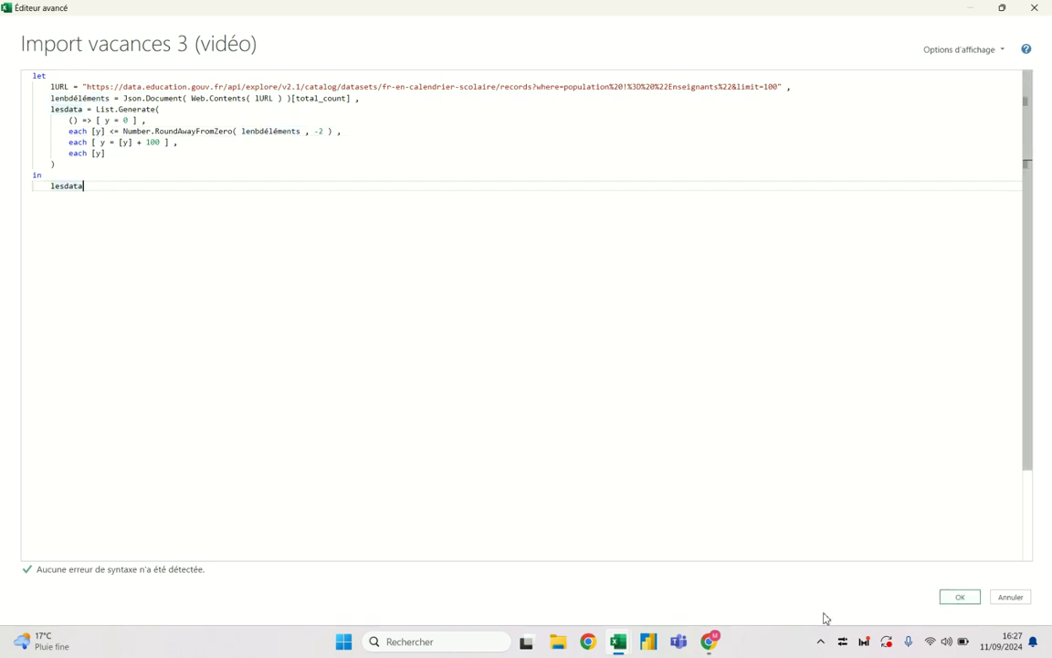
# Apply the rounded limit, producing a 20-item list from 0 to 1900, and reopen the code.
pyautogui.click(965, 603)
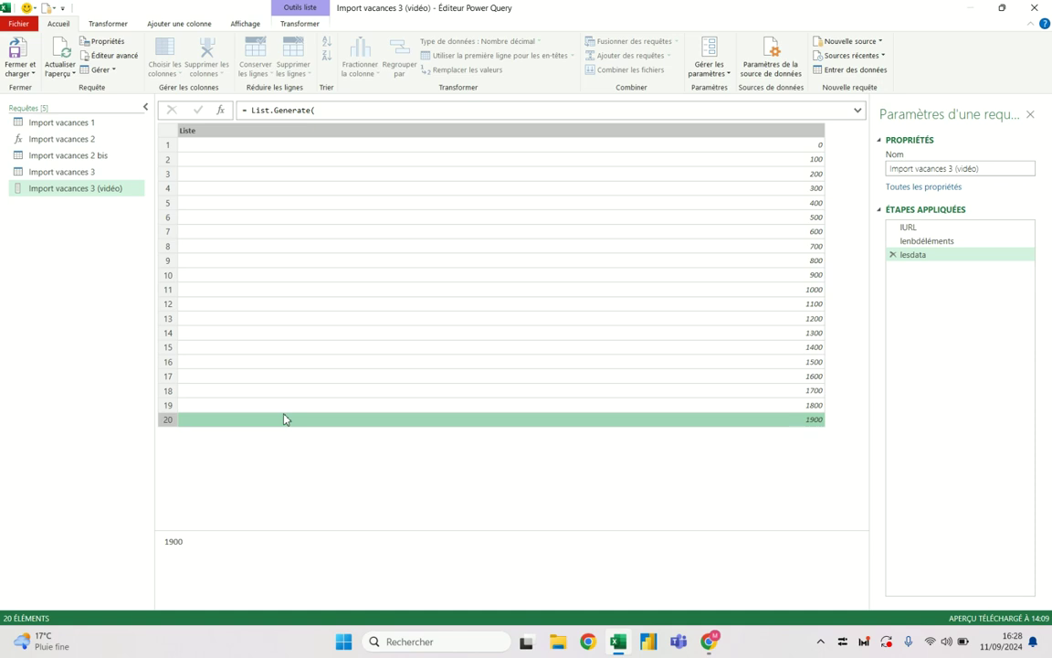
pyautogui.click(140, 59)
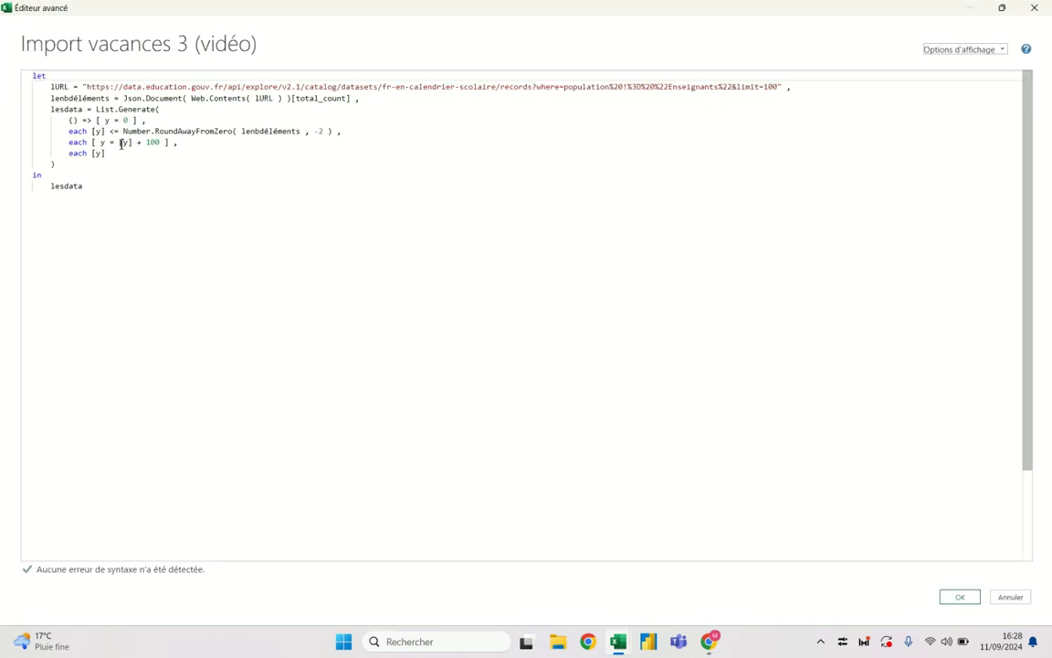
# Extend the initial record to [ x = "-", y = 0 ].
pyautogui.moveTo(105, 119); pyautogui.dragTo(131, 120)
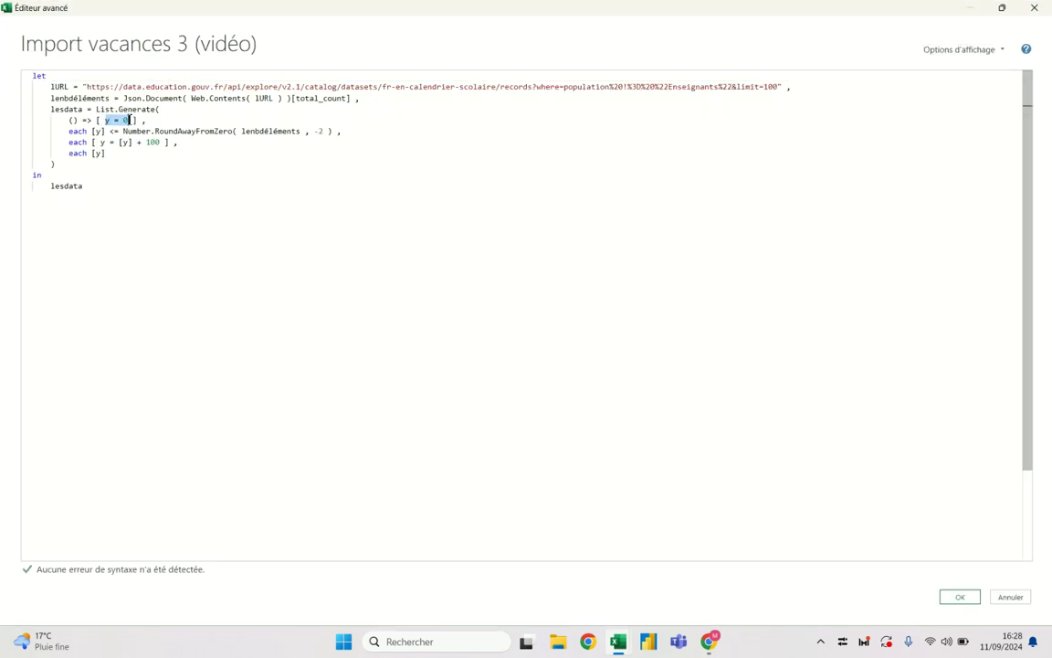
pyautogui.click(99, 119)
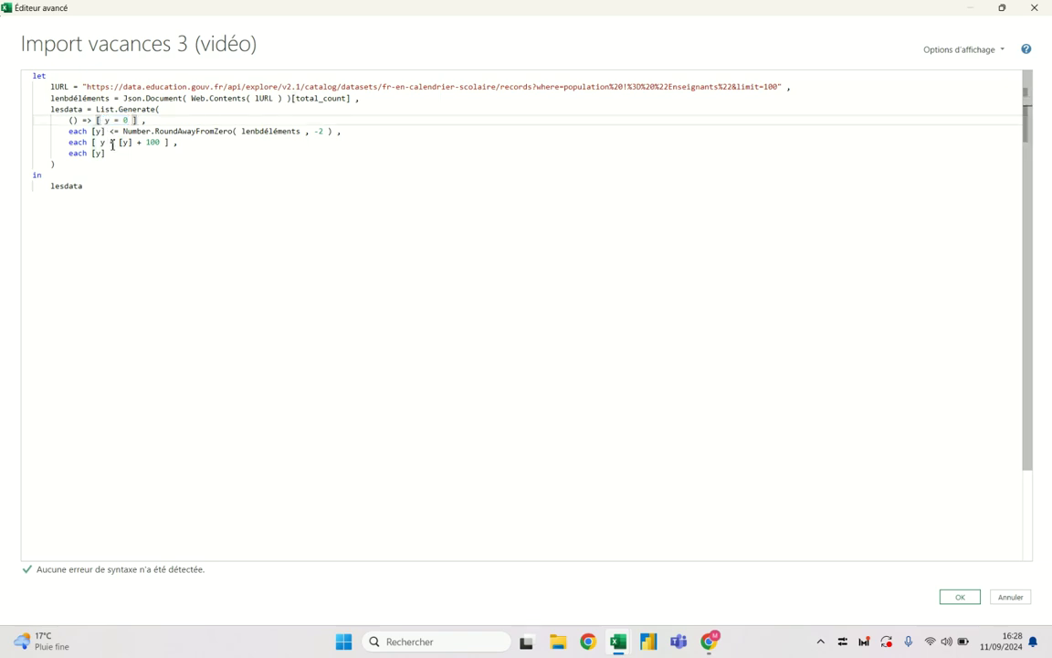
pyautogui.write('x = ')
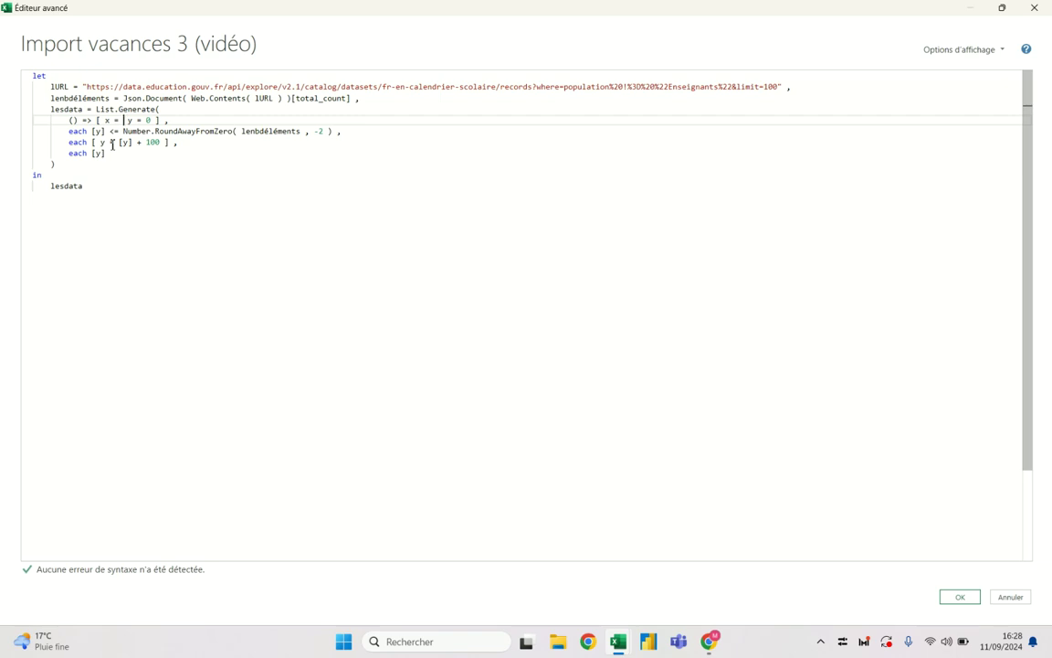
pyautogui.write('"" ')
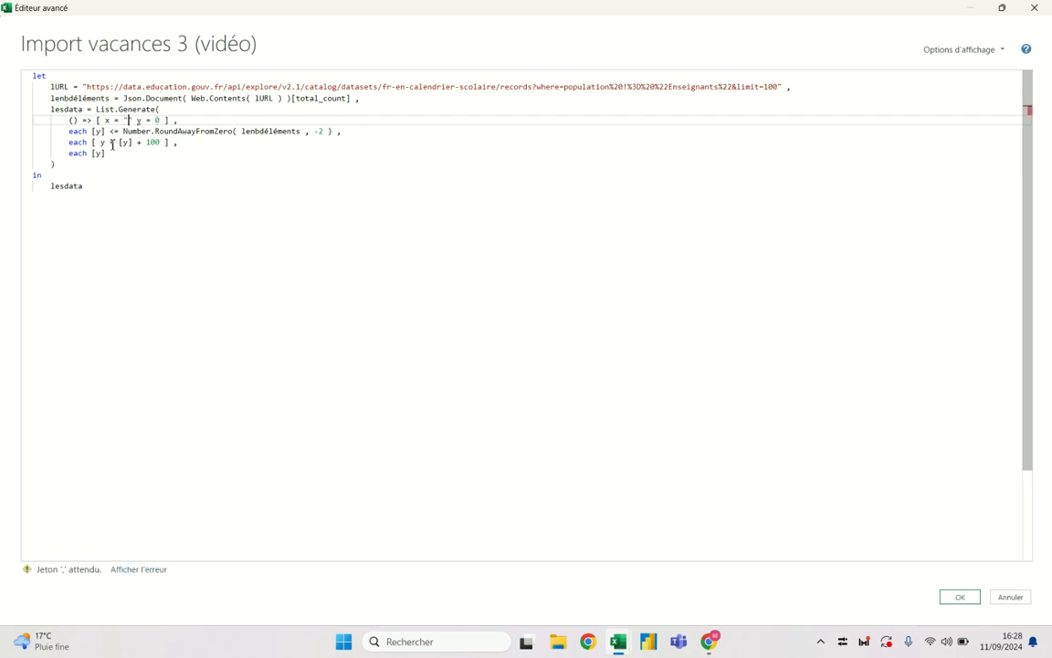
pyautogui.write('-')
pyautogui.click(141, 120)
pyautogui.write(',')
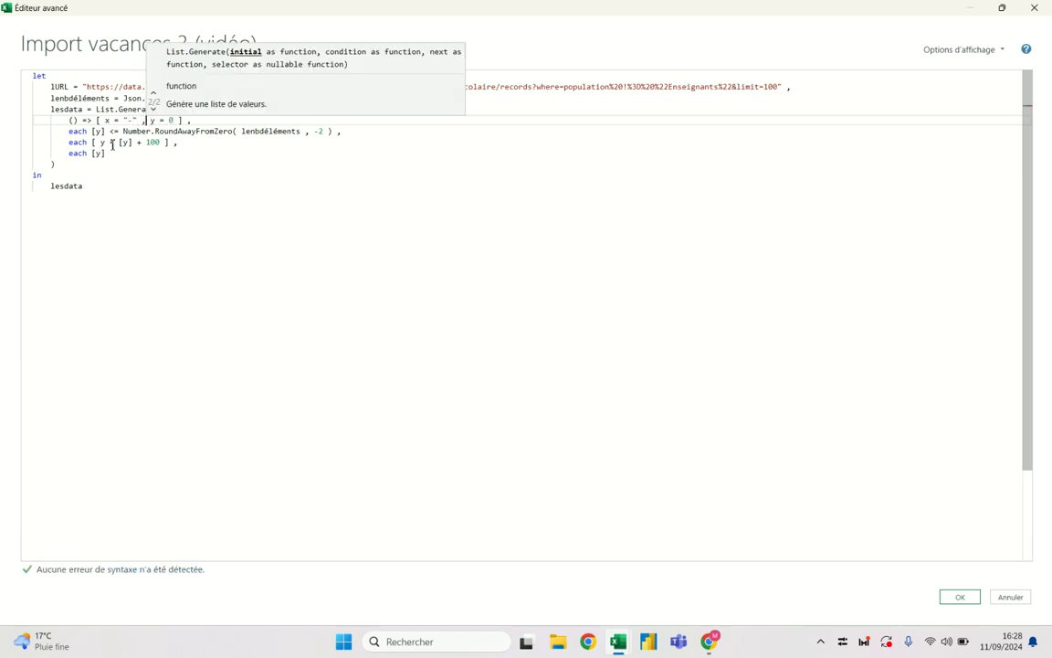
pyautogui.press('Escape')
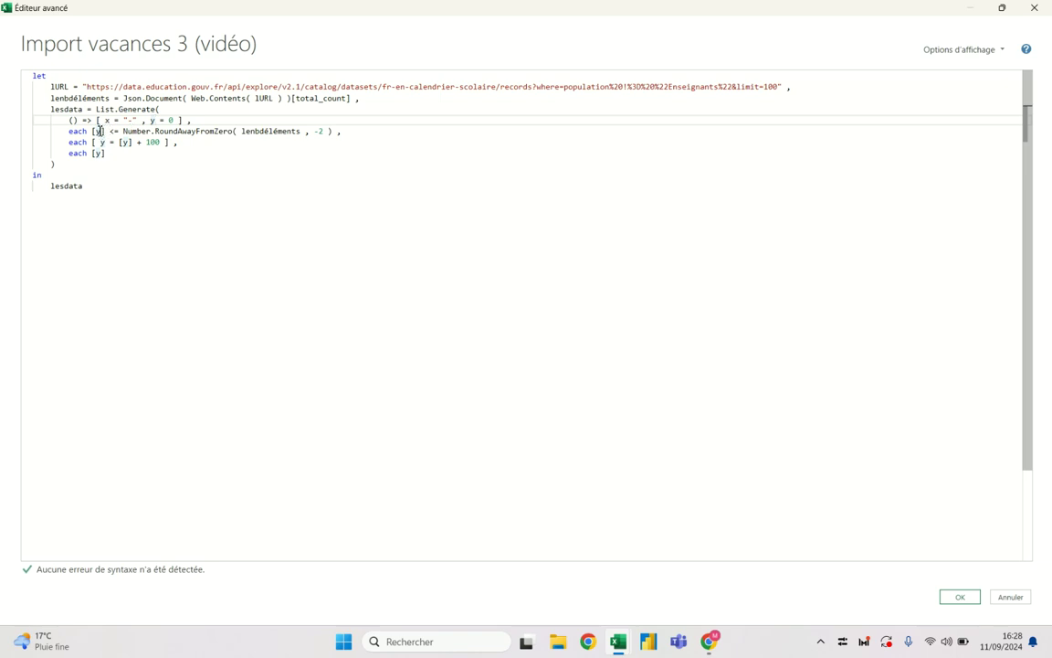
# Review the rounded stop condition and the + 100 step, then switch to the Chrome API console.
pyautogui.moveTo(92, 132); pyautogui.dragTo(333, 132)
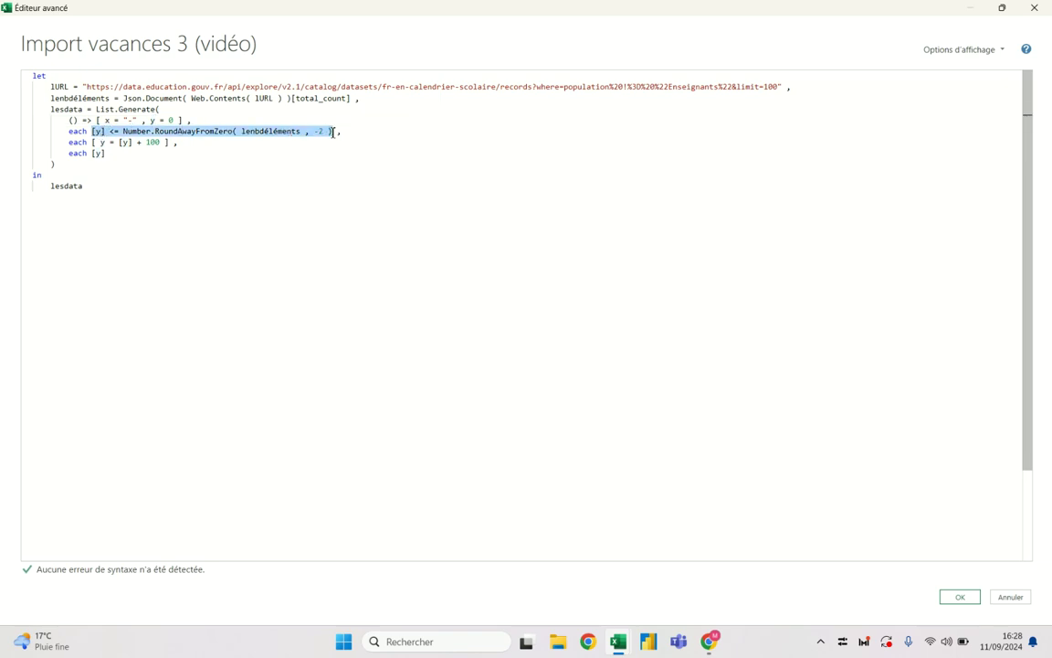
pyautogui.click(95, 143)
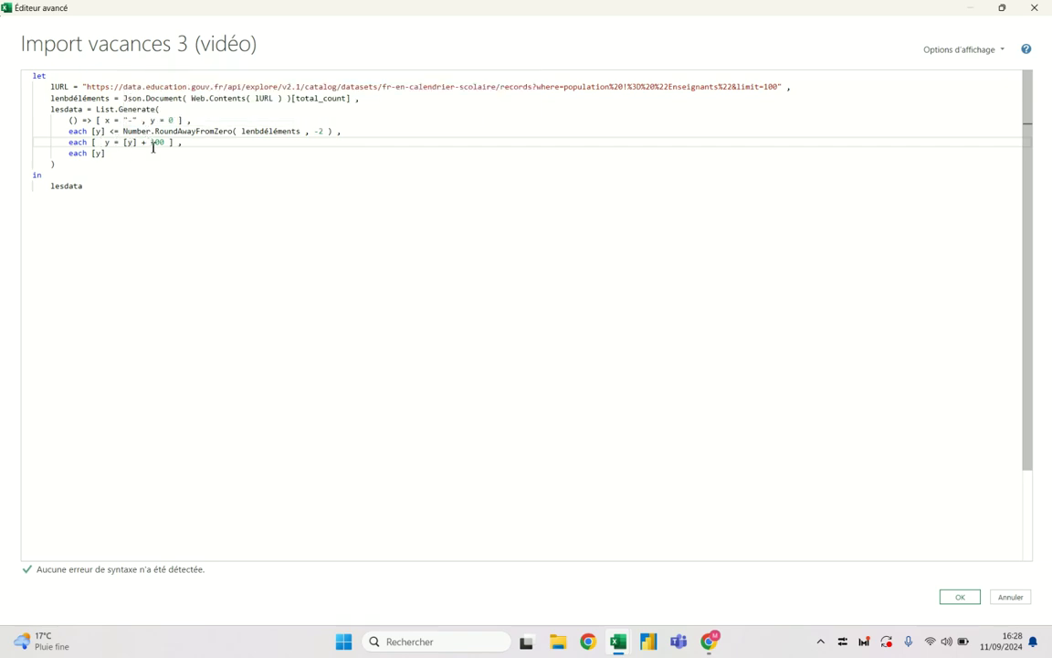
pyautogui.doubleClick(159, 142)
pyautogui.hotkey('alt', 'Tab')
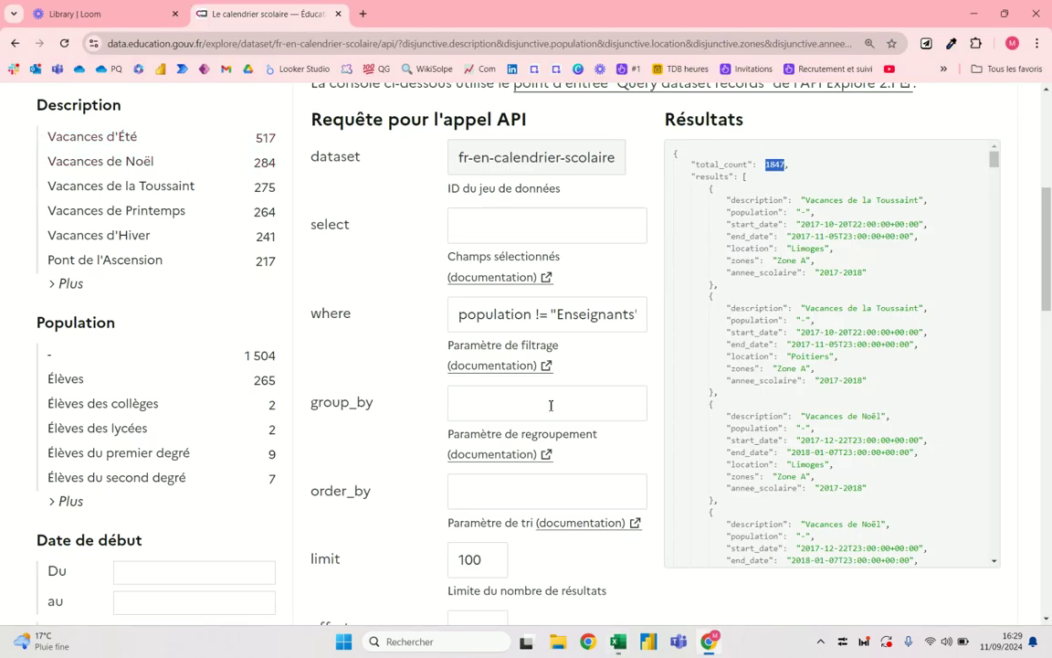
# Compare the console's limit value 100 with total_count 1847, then return to the Advanced Editor.
pyautogui.write('1')
pyautogui.moveTo(482, 560); pyautogui.dragTo(440, 566)
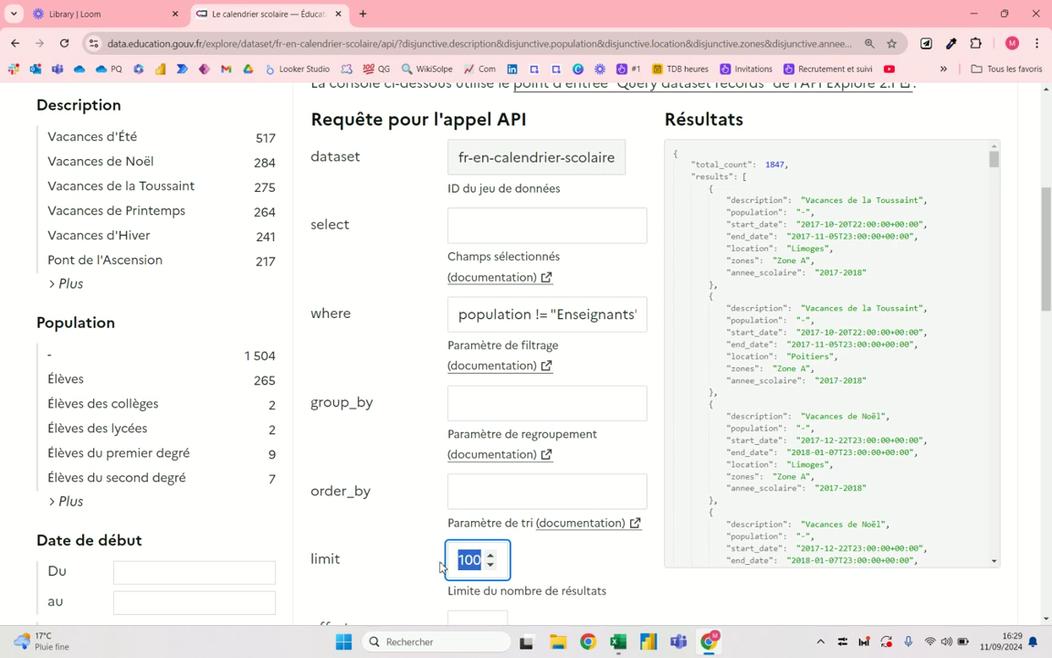
pyautogui.hotkey('alt', 'Tab')
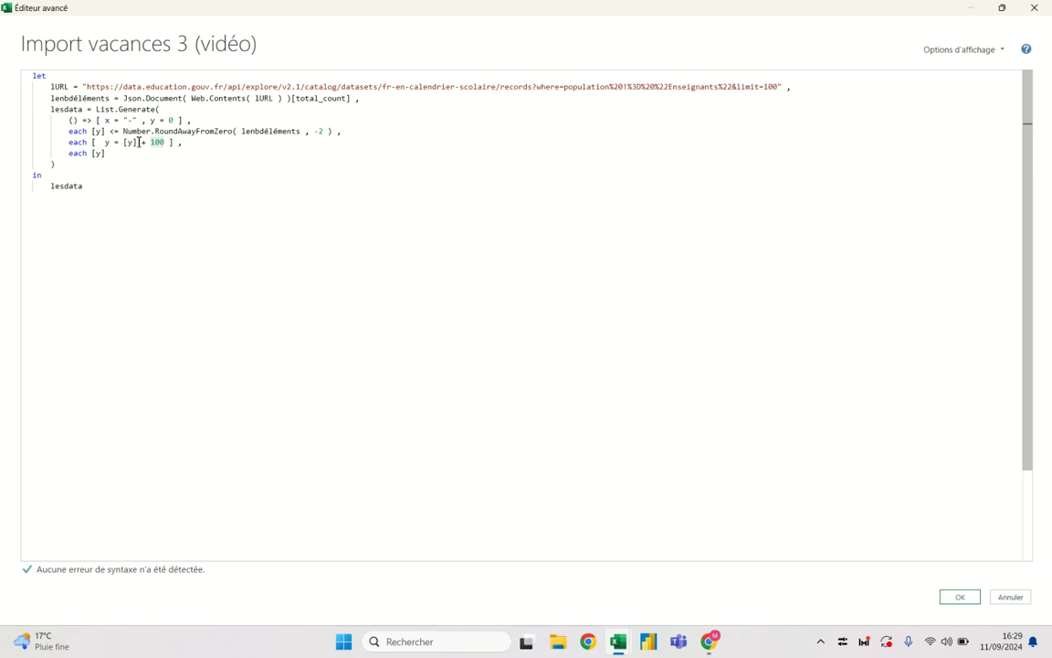
# Add x = to the next-step record and paste the base API URL string after it.
pyautogui.click(104, 142)
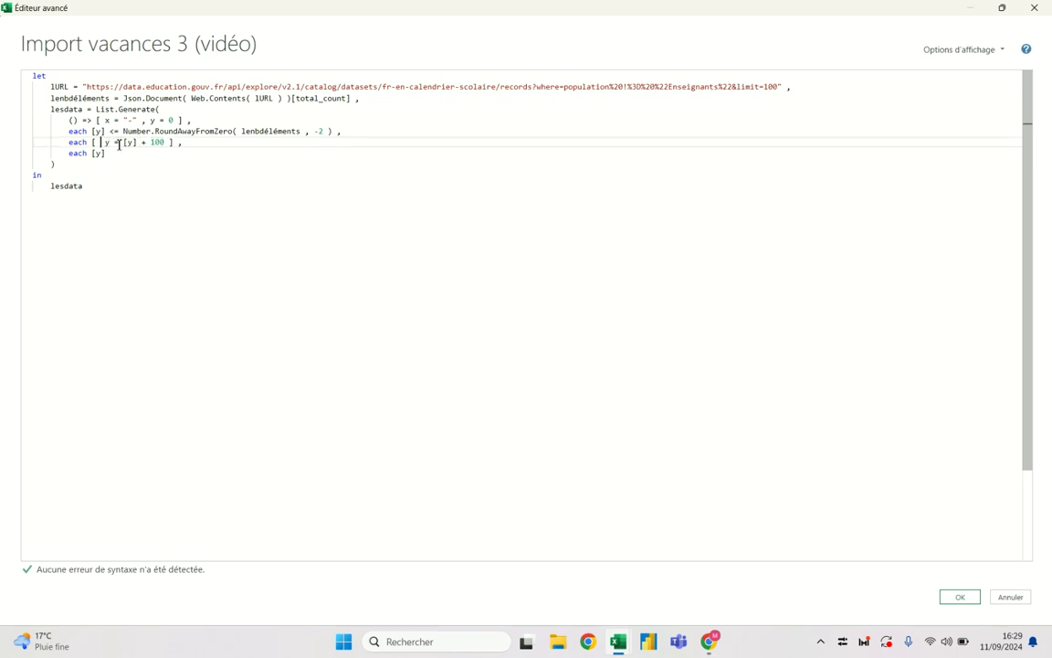
pyautogui.write('x= ')
pyautogui.write('[')
pyautogui.click(82, 87)
pyautogui.hotkey('shift', 'Up')
pyautogui.moveTo(532, 74); pyautogui.dragTo(782, 87)
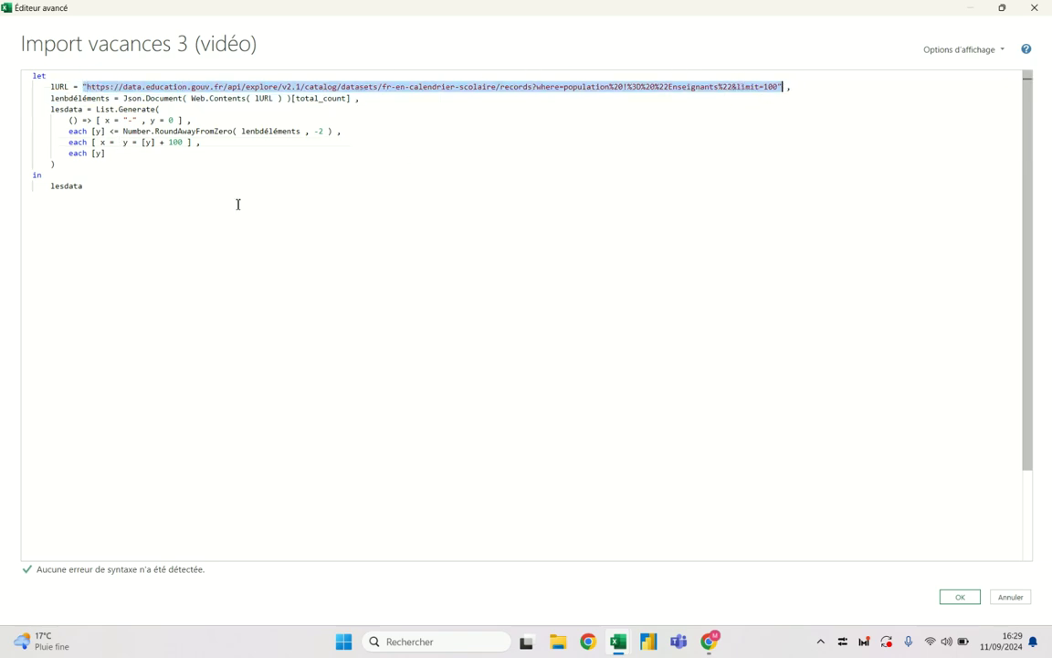
pyautogui.click(117, 142)
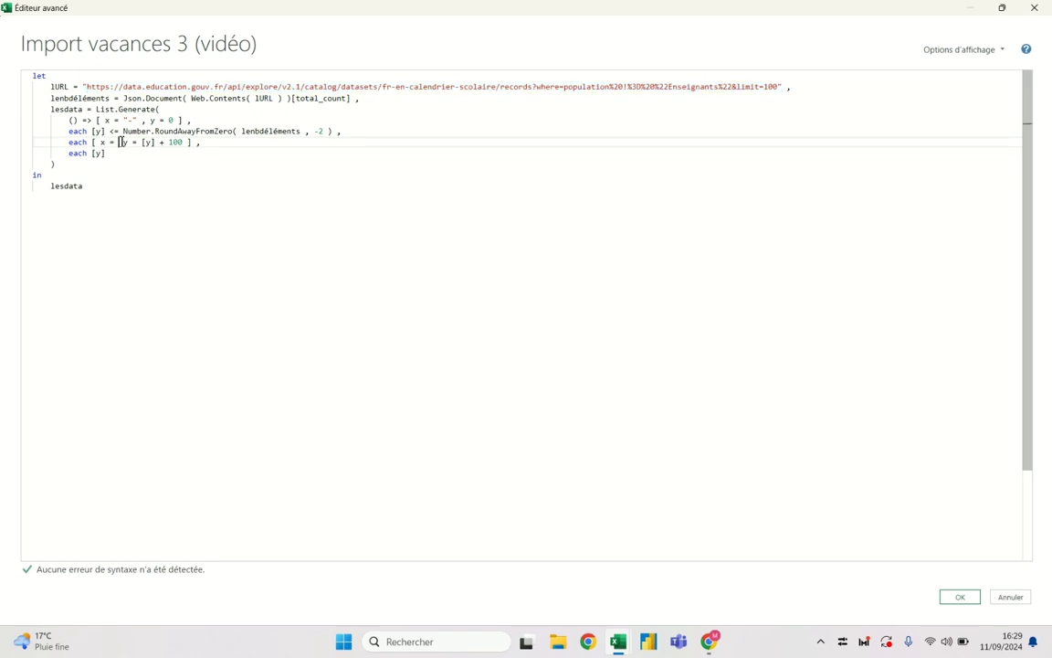
pyautogui.write('"https://data.education.gouv.fr/api/explore/v2.1/catalog/datasets/fr-en-calendrier-scolaire/records?where=population%20!%3D%20%22Enseignants%22&limit=100"')
# Append &offset=" & "10" to that URL and apply the code.
pyautogui.write(',')
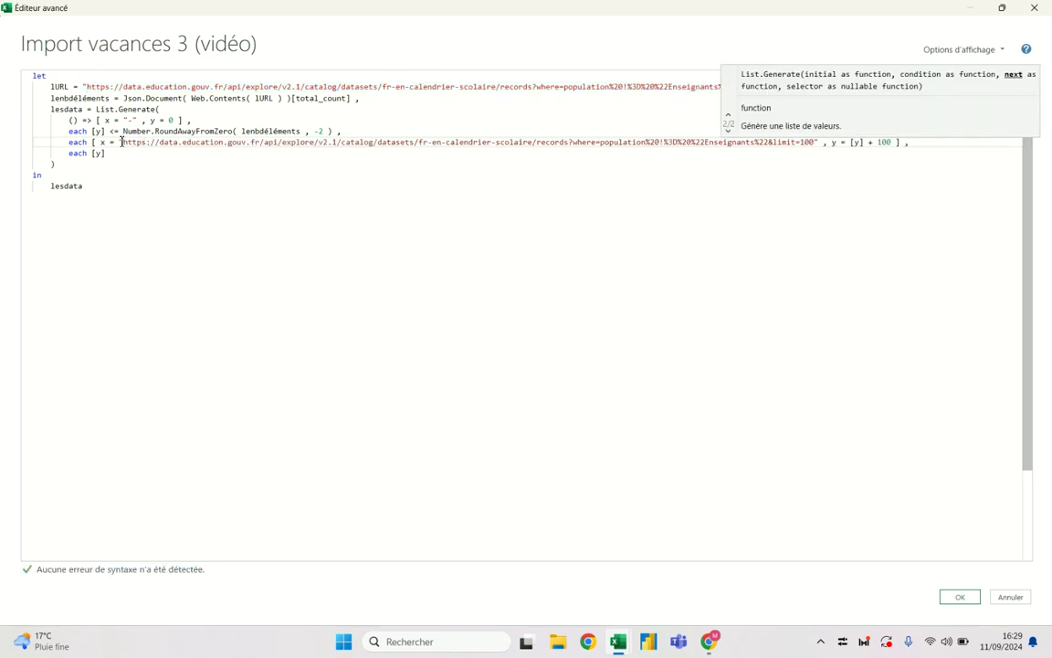
pyautogui.press('Escape')
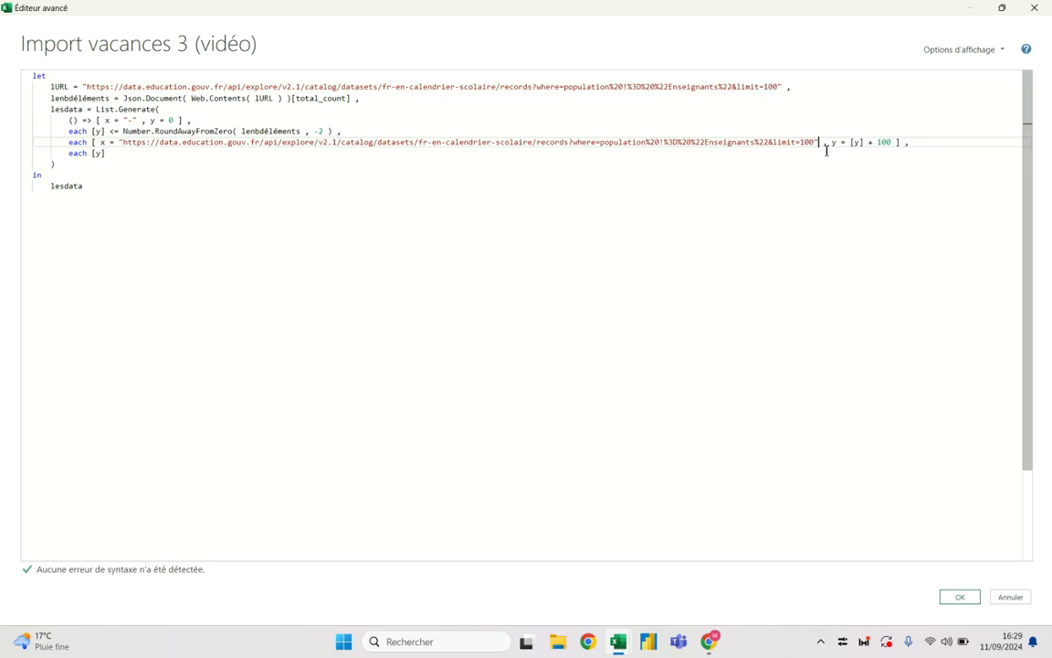
pyautogui.write('&')
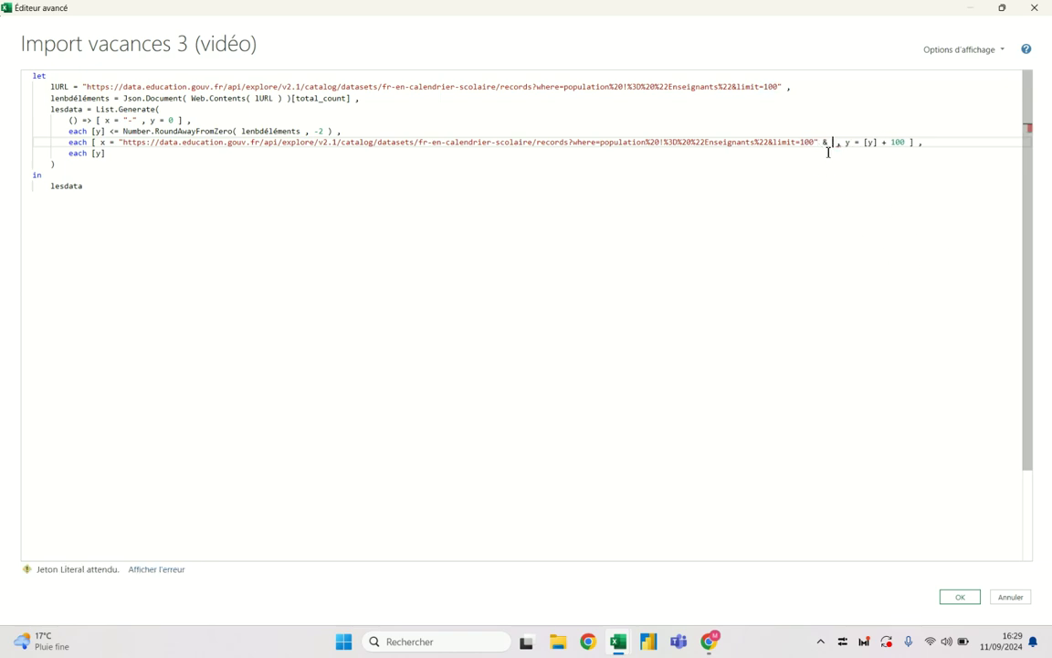
pyautogui.press('BackSpace')
pyautogui.press('BackSpace')
pyautogui.press('BackSpace')
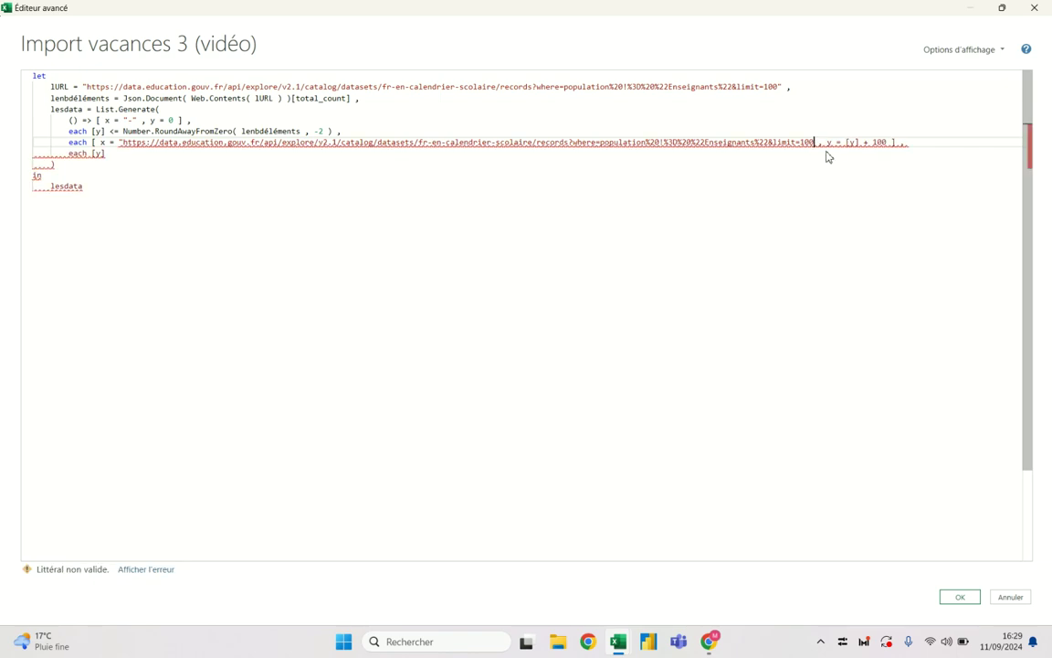
pyautogui.write('&offset="')
pyautogui.write('& "')
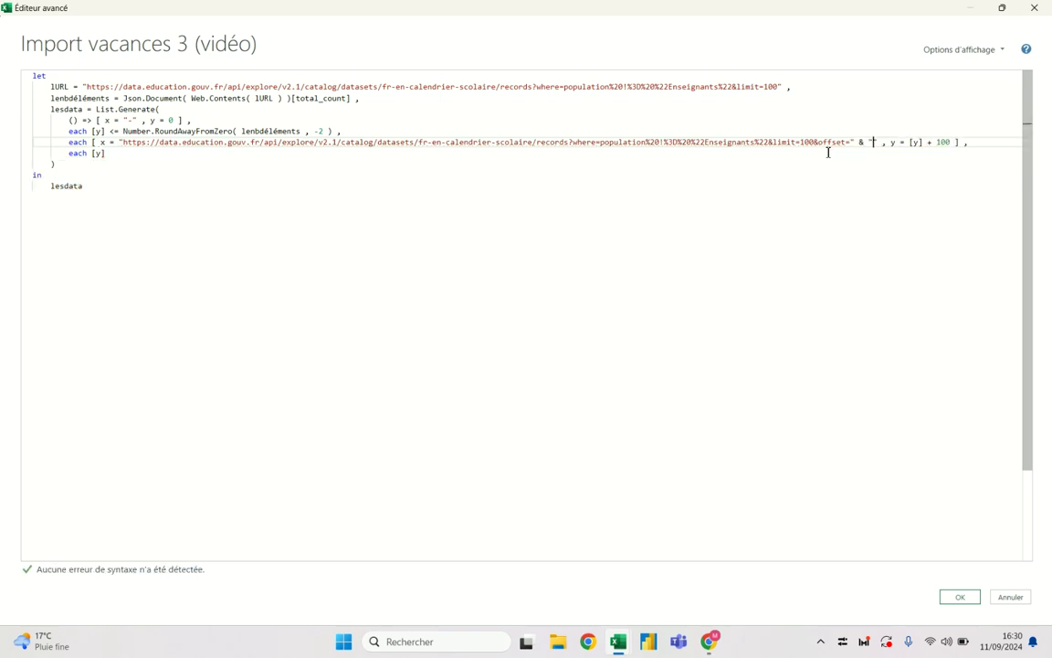
pyautogui.write('10')
pyautogui.click(960, 597)
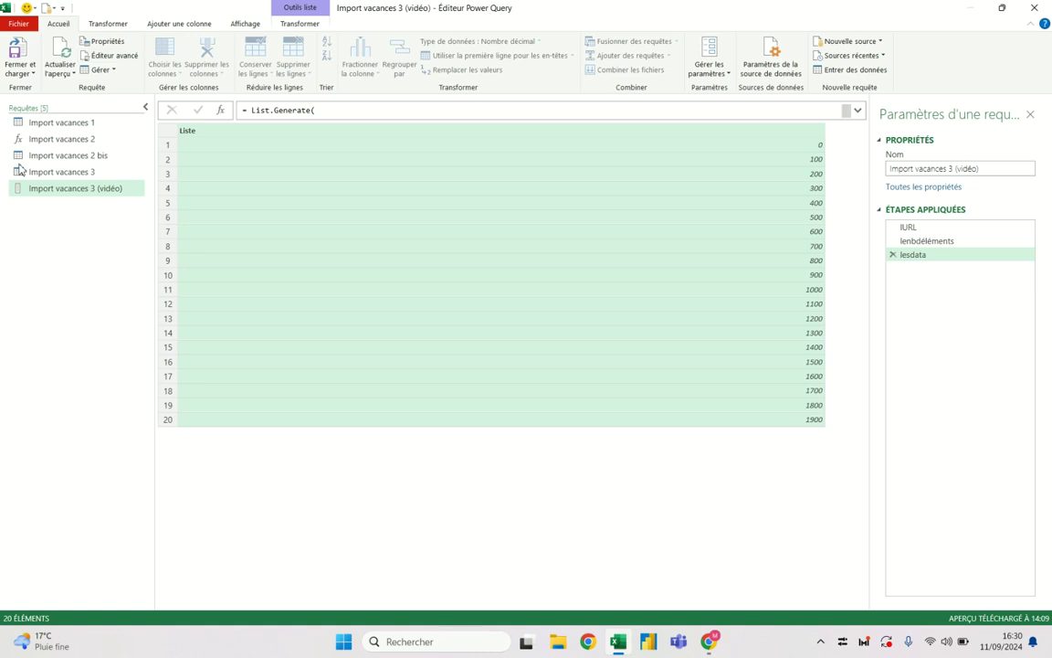
# Change the selector to each [x], so the list starts with "-" then offset=10 URLs.
pyautogui.click(109, 55)
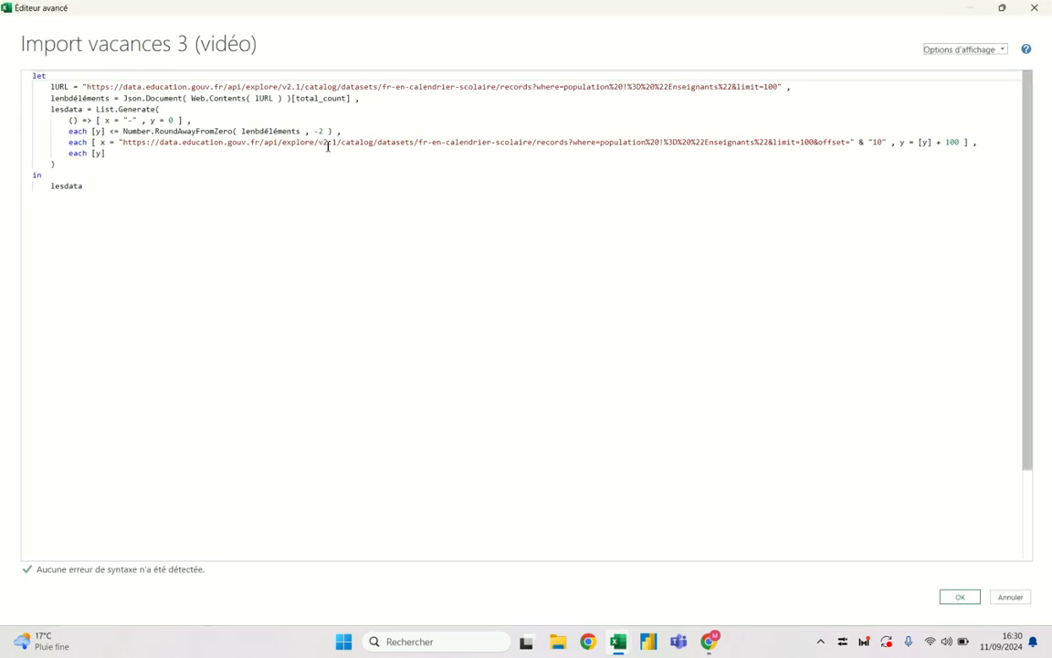
pyautogui.click(1034, 7)
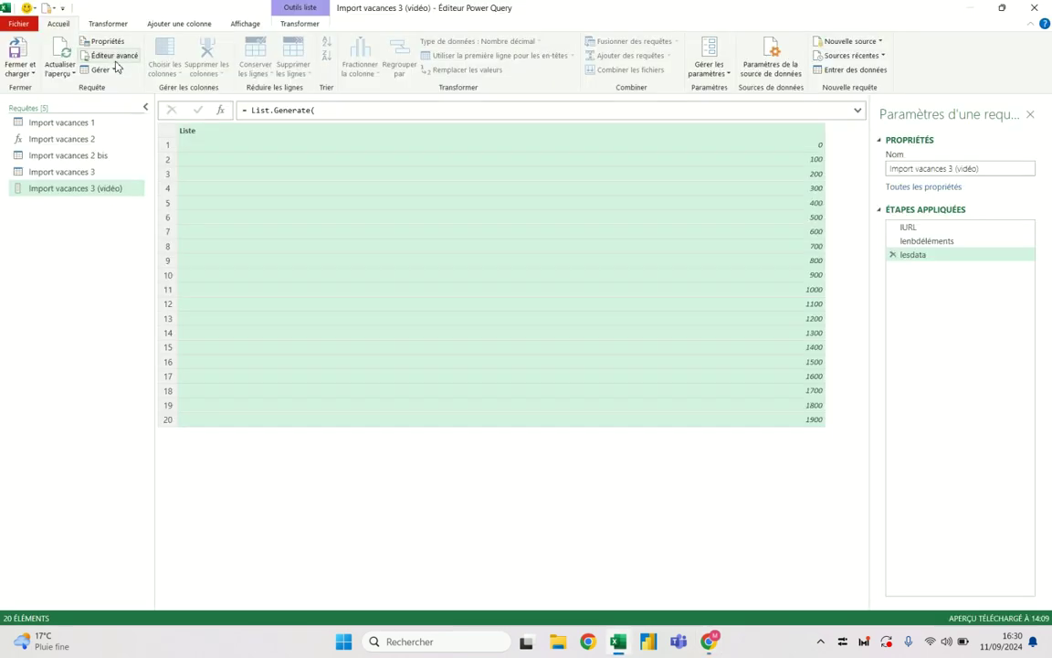
pyautogui.click(107, 56)
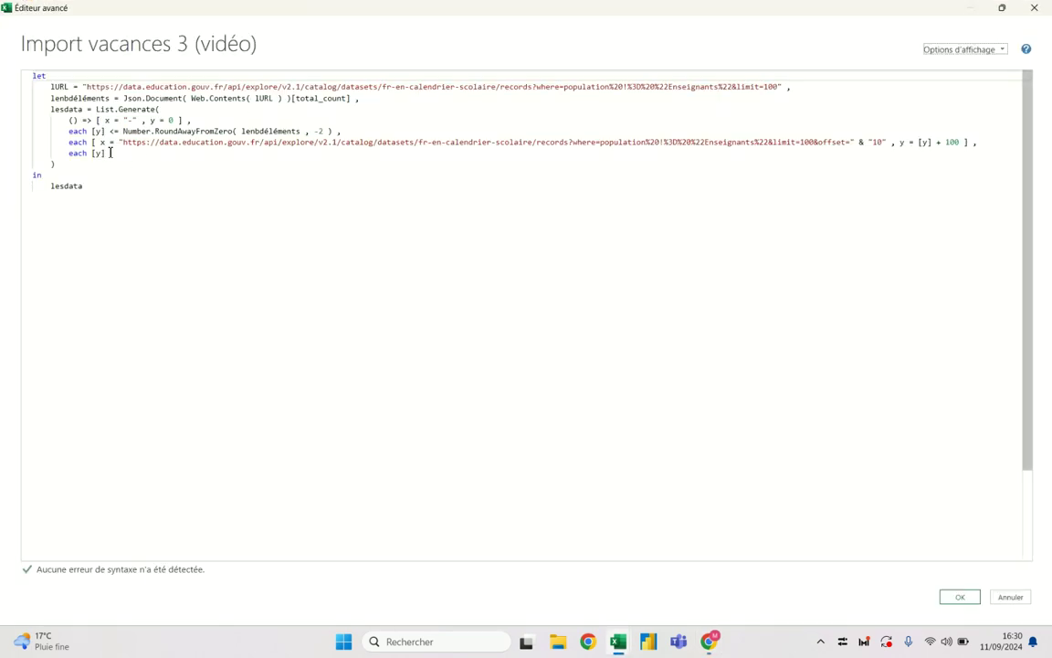
pyautogui.write('x')
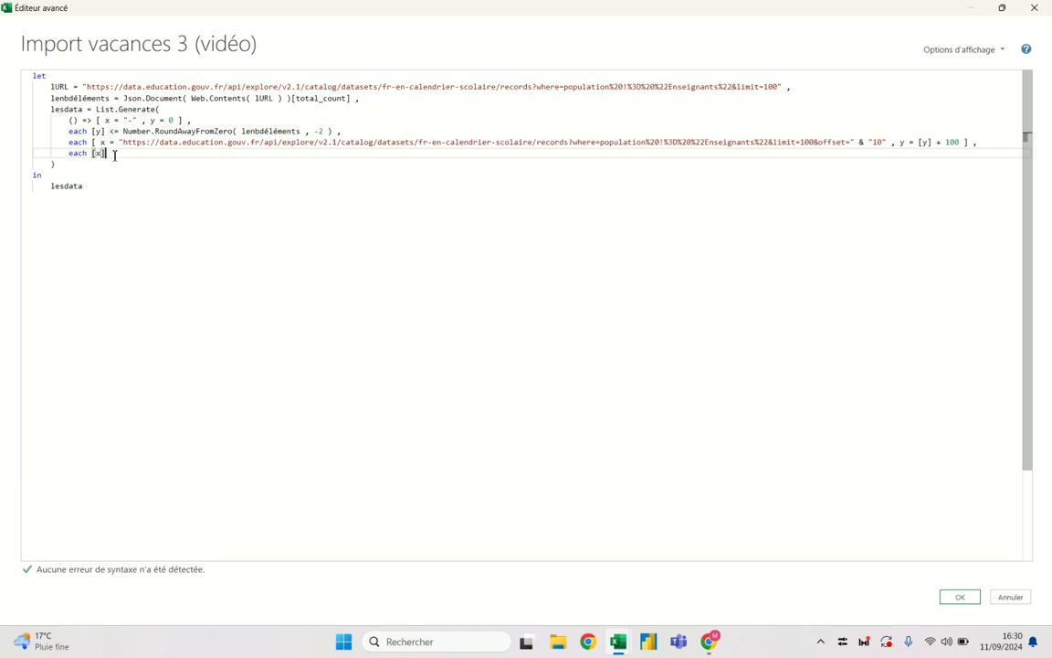
pyautogui.click(963, 599)
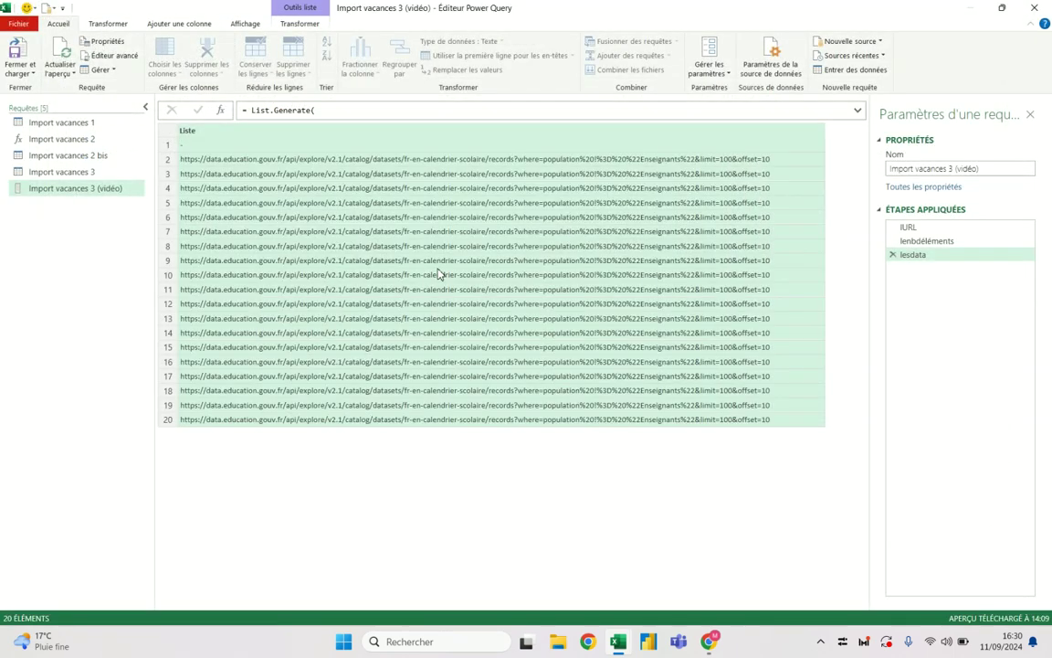
pyautogui.click(262, 146)
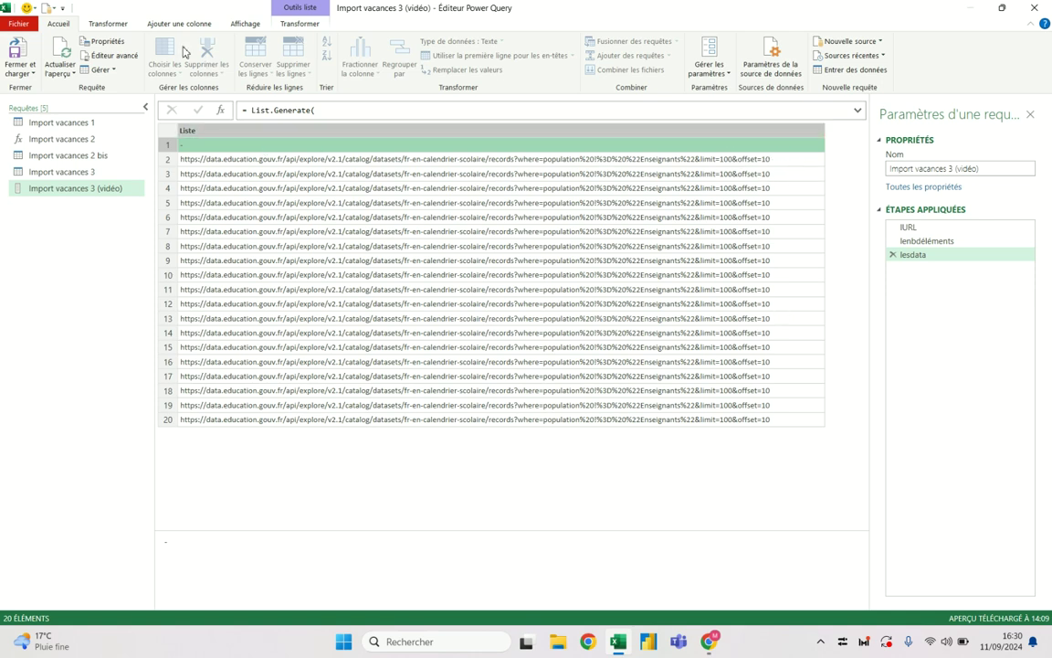
pyautogui.click(109, 57)
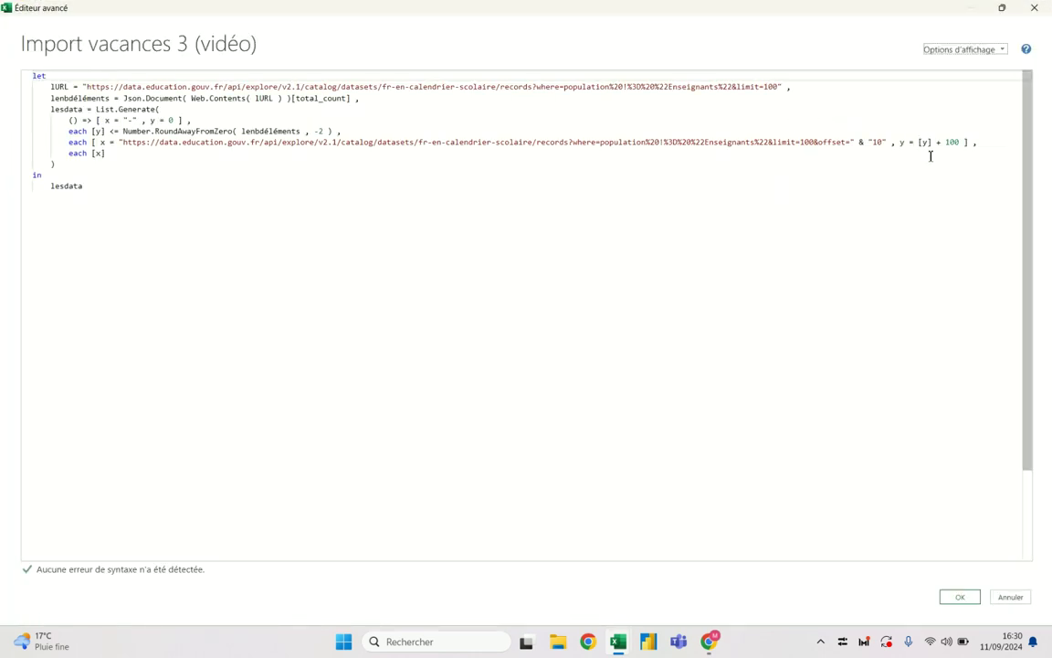
# Replace "10" after offset= with Text.From( y ), listing URLs with offsets 100 to 1900.
pyautogui.moveTo(885, 141); pyautogui.dragTo(873, 143)
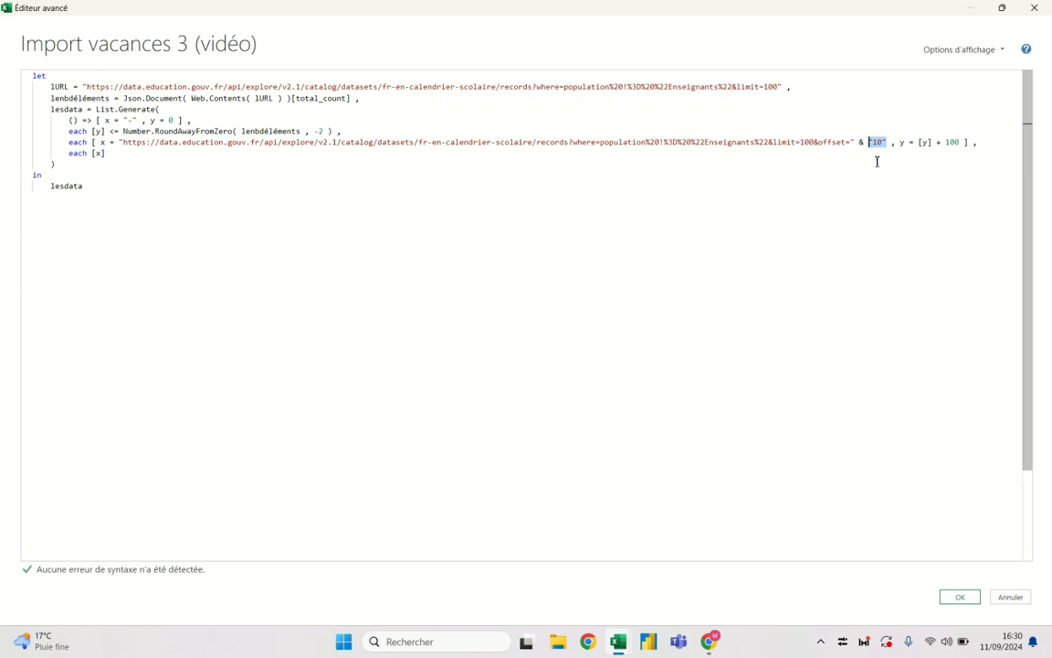
pyautogui.write('textfrom')
pyautogui.press('Tab')
pyautogui.write('(')
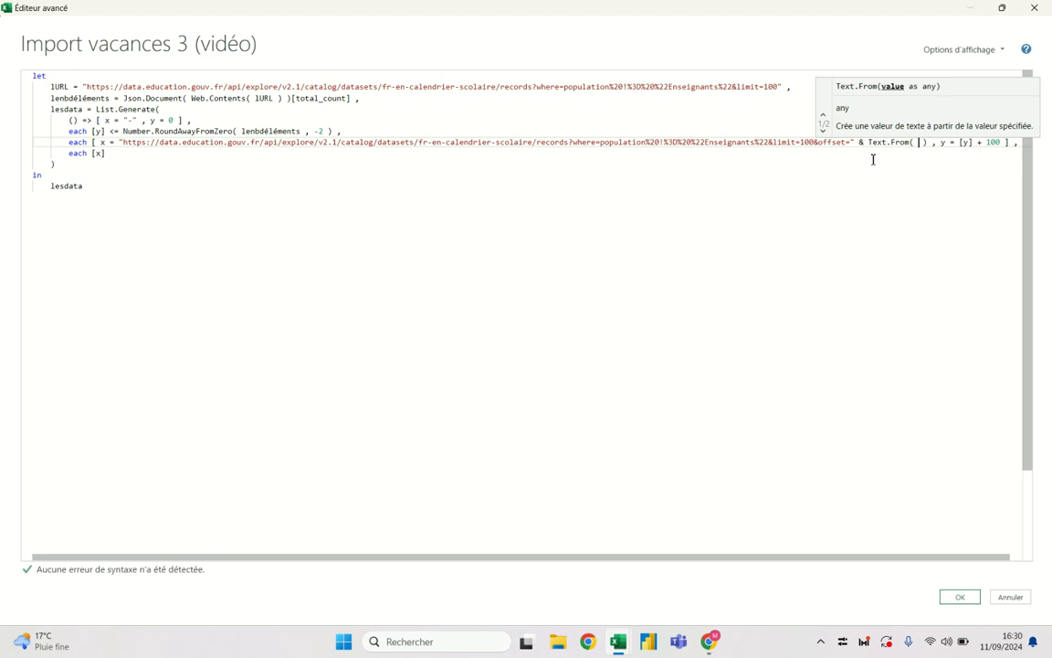
pyautogui.write(' y')
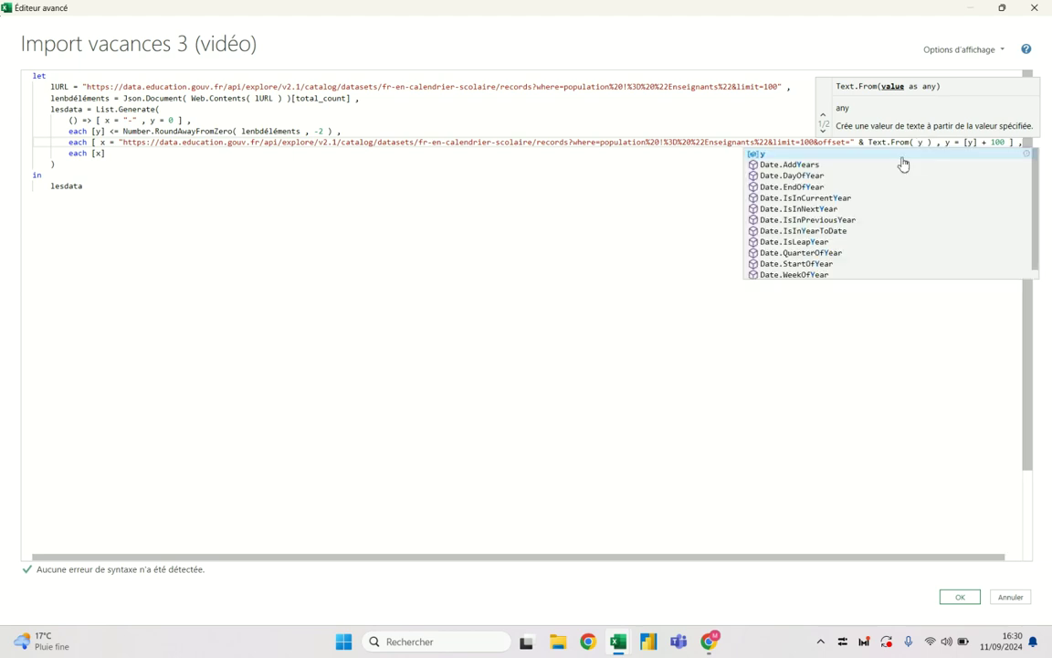
pyautogui.click(590, 148)
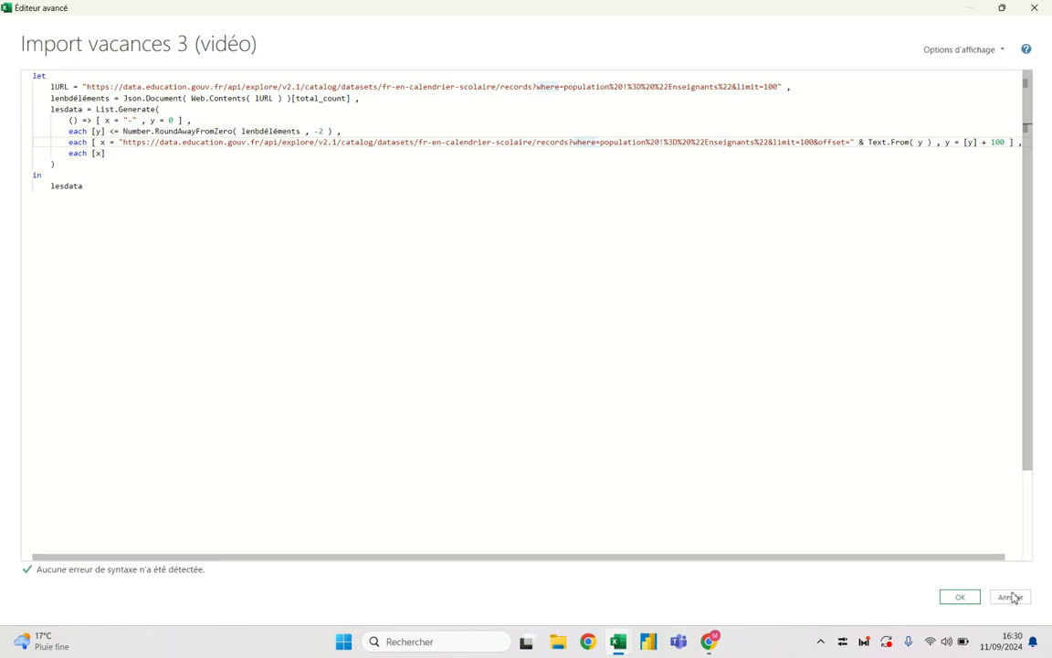
pyautogui.click(974, 597)
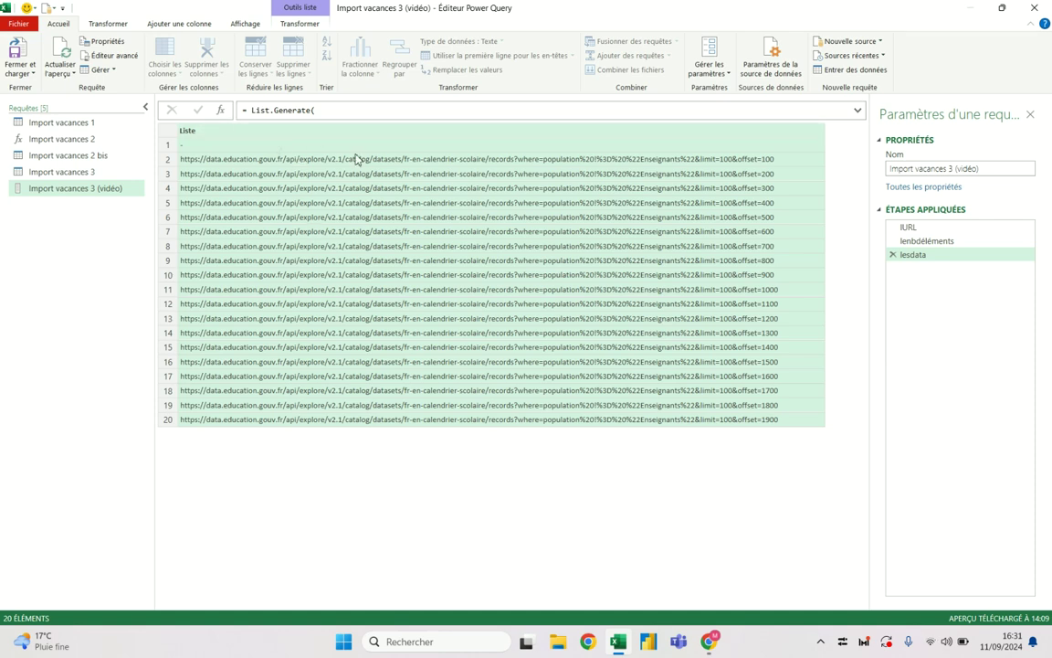
# Review the M code's page-URL expression, its starting y = 0 and its y + 100 increment.
pyautogui.click(108, 55)
pyautogui.click(98, 154)
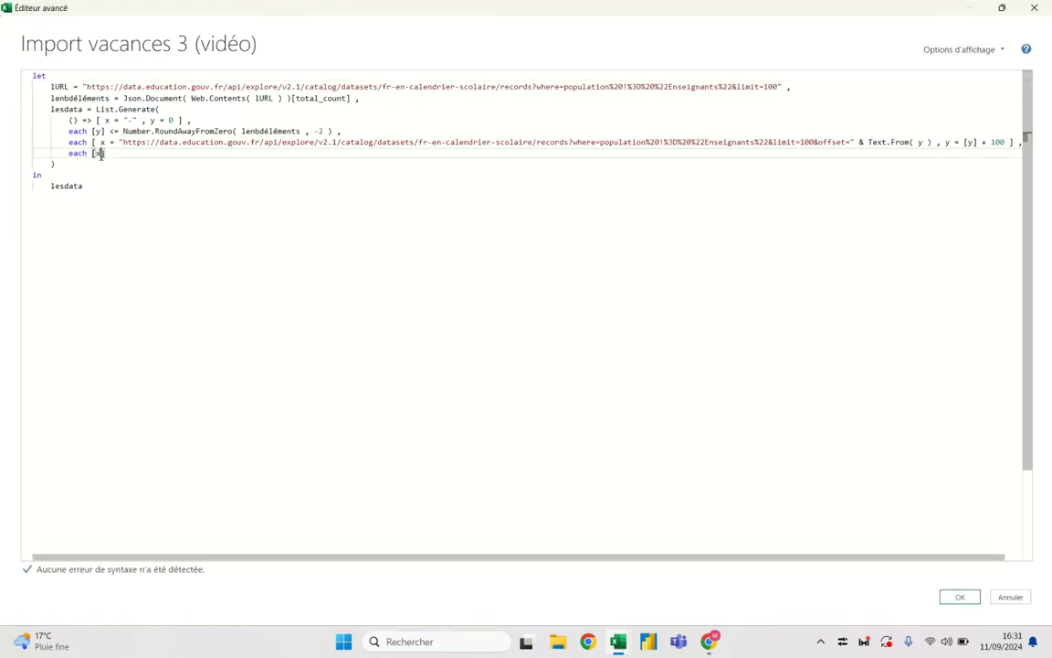
pyautogui.moveTo(120, 142); pyautogui.dragTo(936, 143)
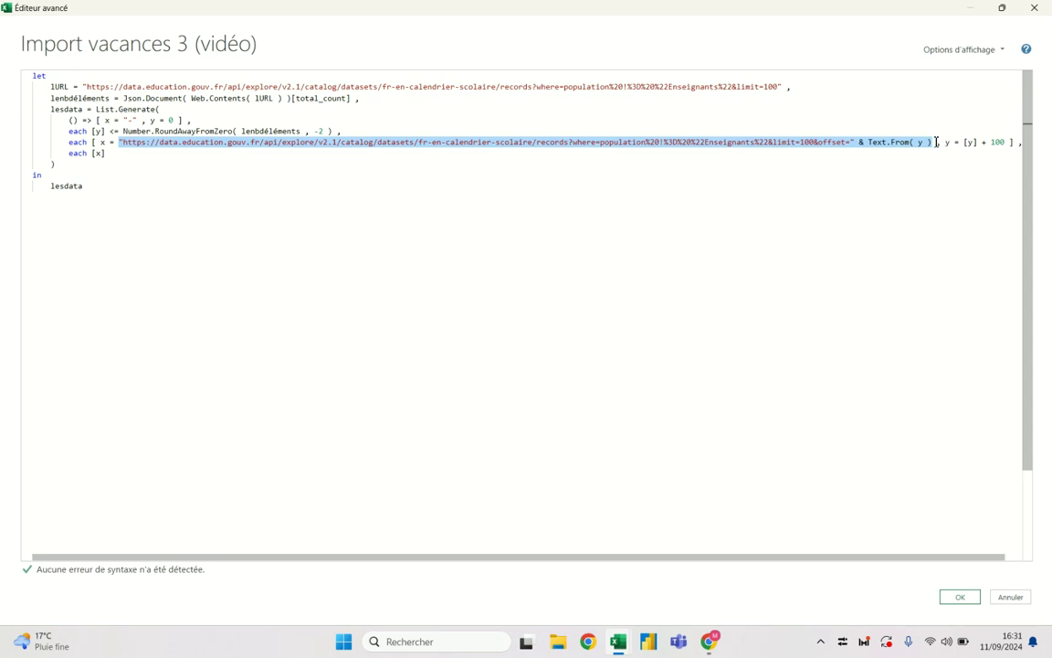
pyautogui.click(870, 143)
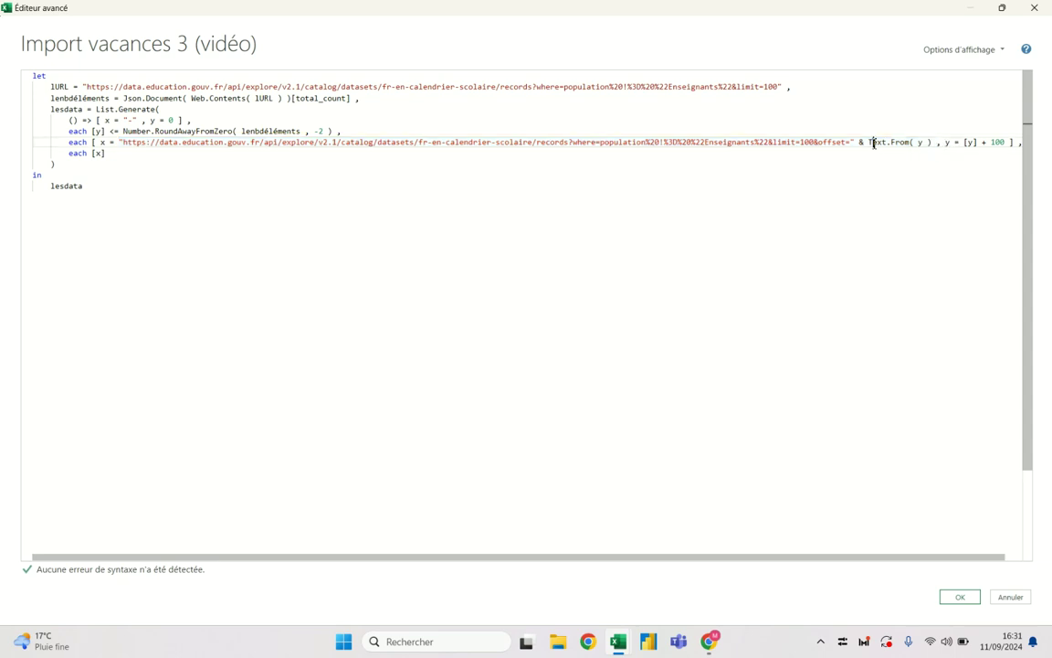
pyautogui.doubleClick(948, 143)
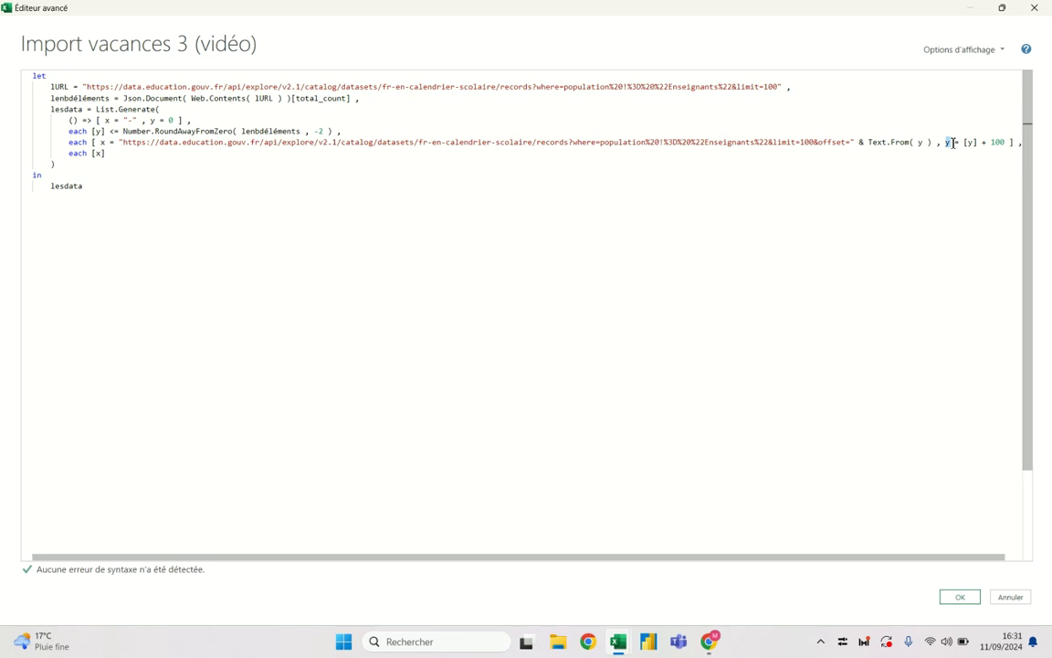
pyautogui.doubleClick(153, 120)
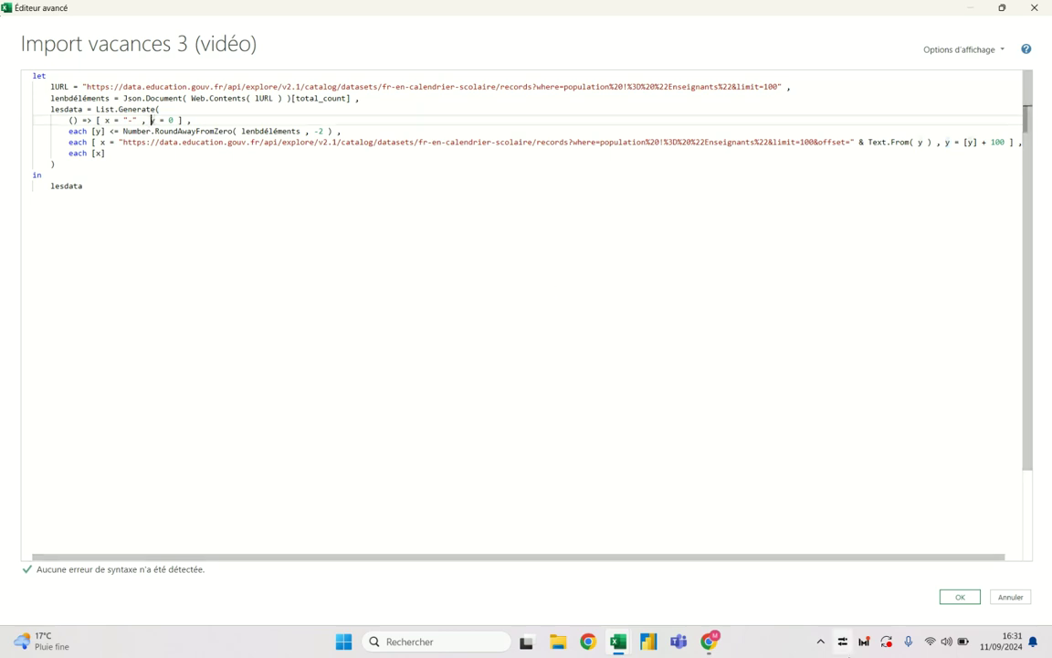
pyautogui.click(959, 597)
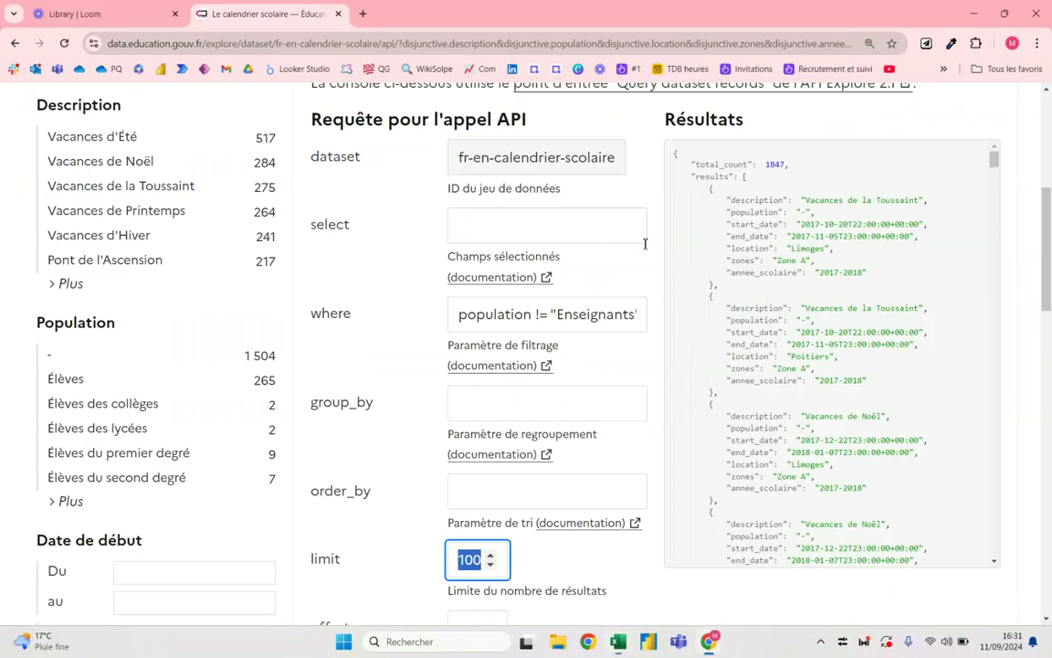
# Enter offset 100 in the API console and scroll through the returned results.
pyautogui.click(470, 360)
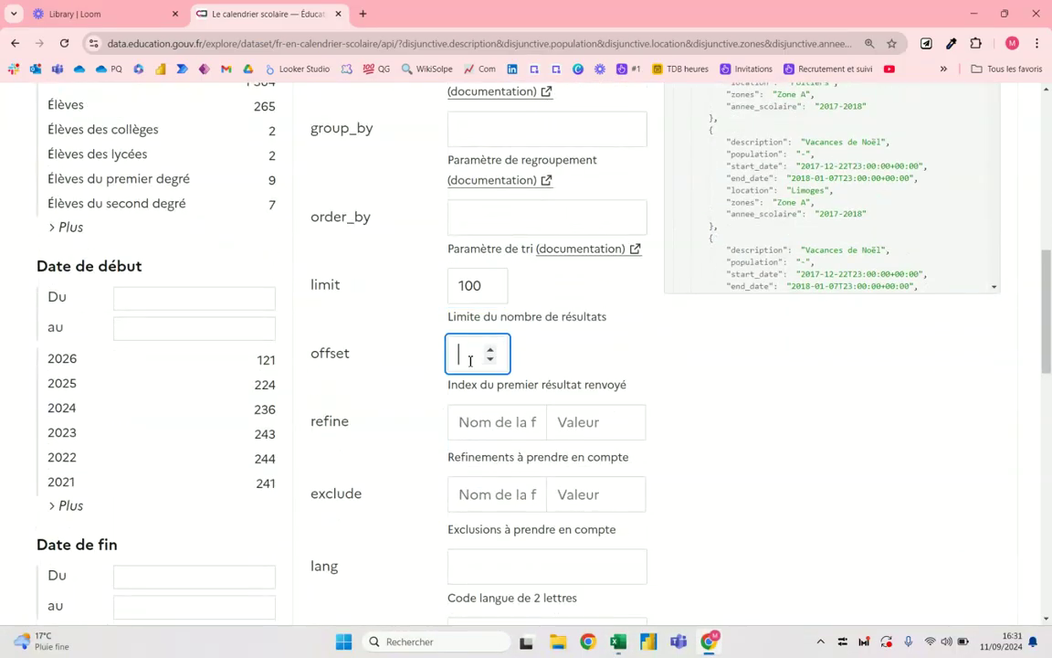
pyautogui.write('100')
pyautogui.scroll(-3, 555, 329)
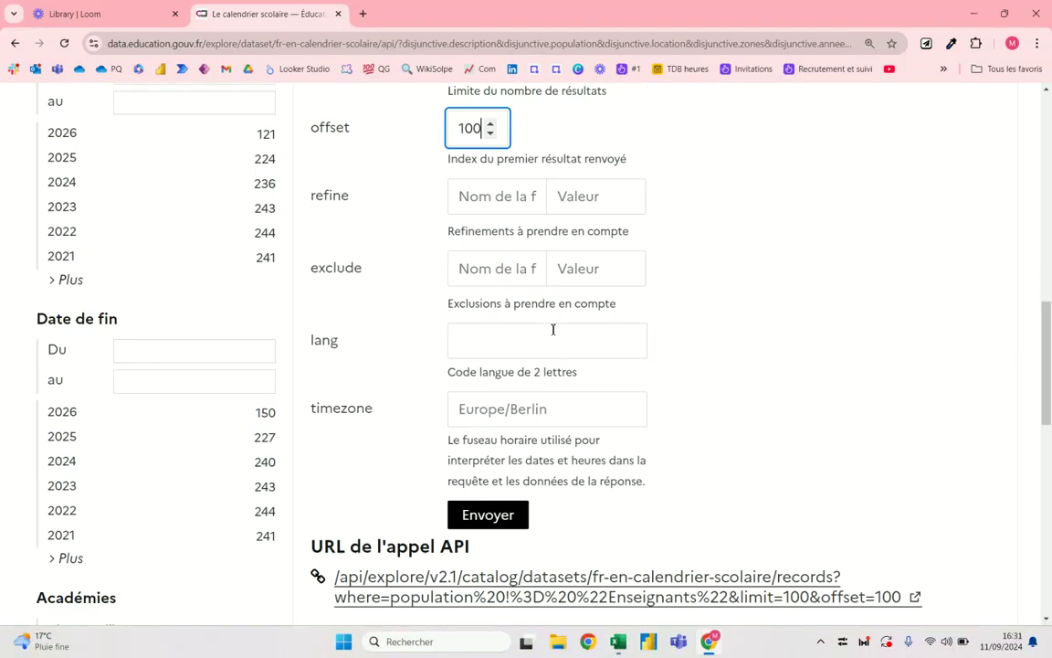
pyautogui.scroll(-2, 625, 351)
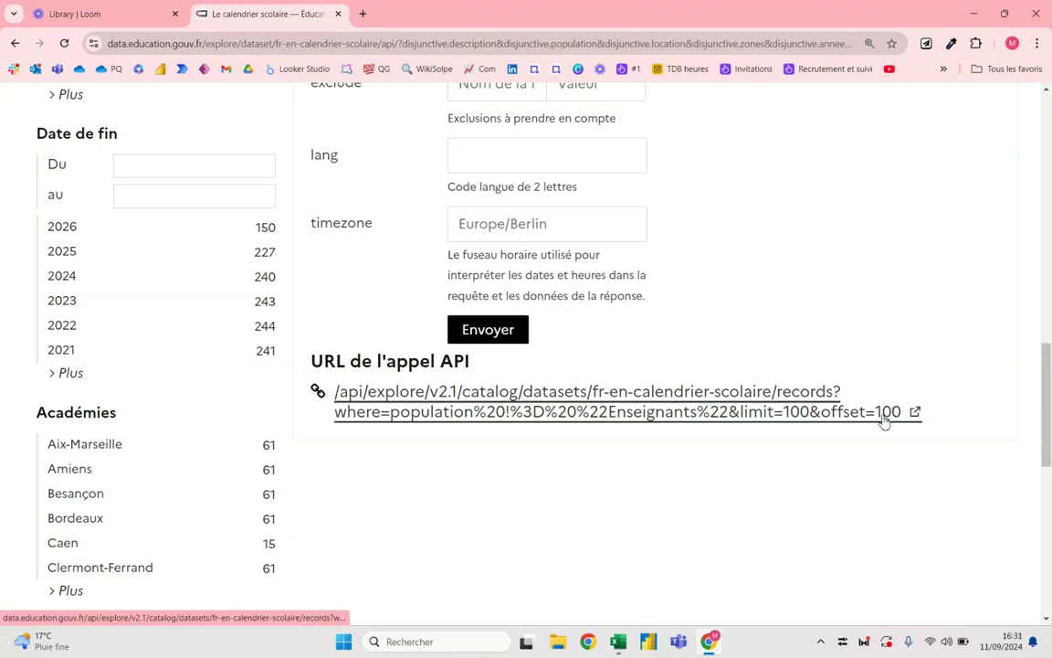
pyautogui.scroll(2, 883, 416)
pyautogui.scroll(-1, 884, 423)
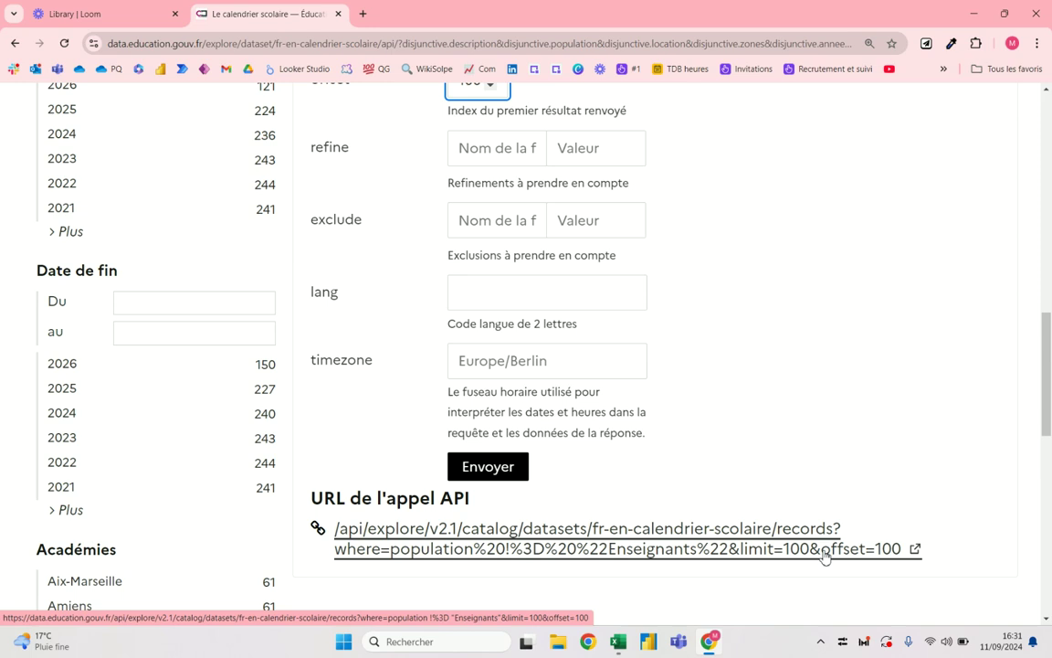
pyautogui.scroll(3, 890, 555)
pyautogui.scroll(2, 787, 425)
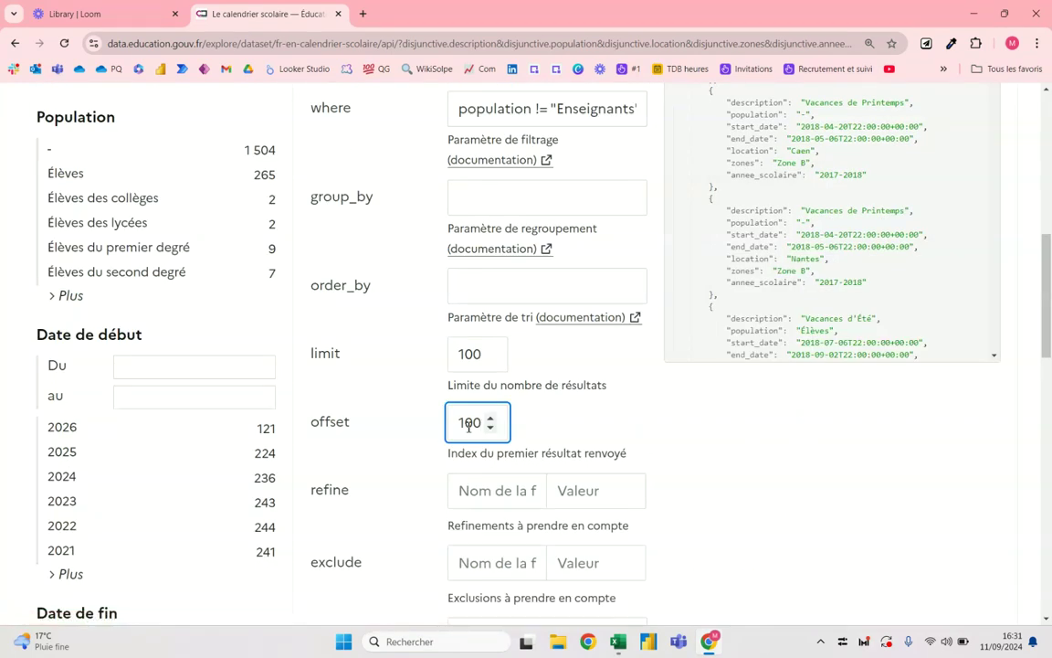
# Change the API console offset to 200, then 300, and return to Power Query.
pyautogui.hotkey('ctrl', 'a')
pyautogui.write('200')
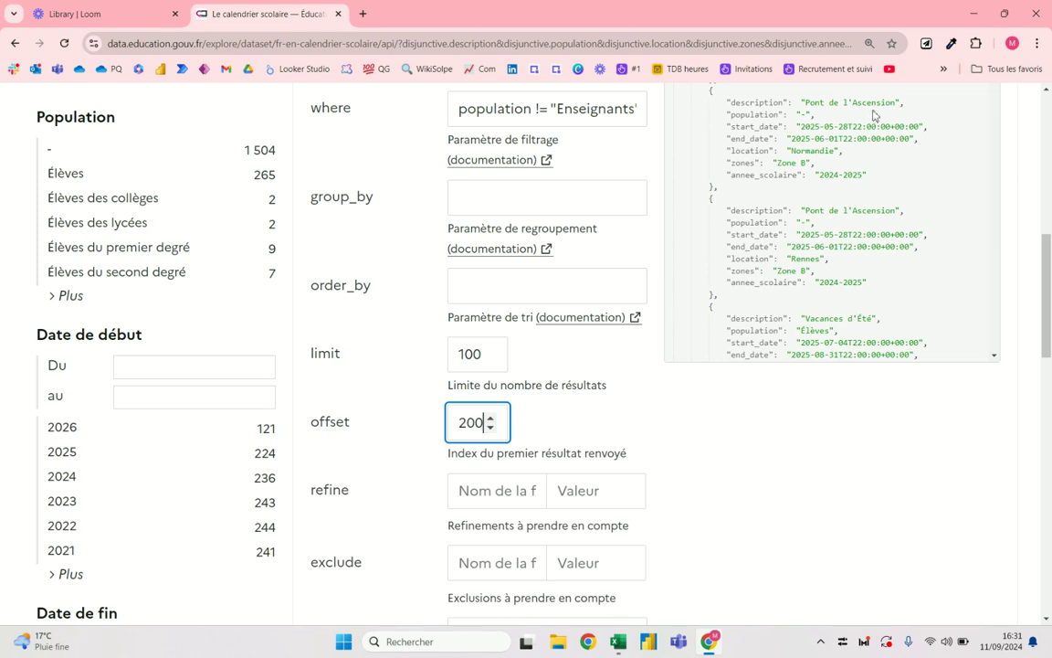
pyautogui.hotkey('ctrl', 'a')
pyautogui.write('300')
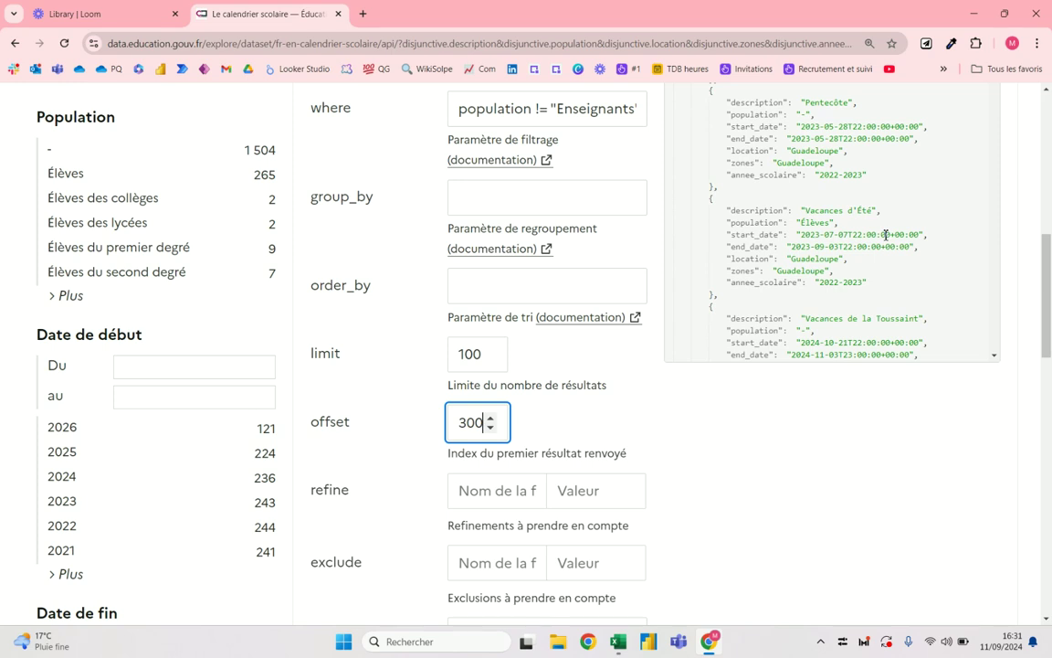
pyautogui.hotkey('alt', 'Tab')
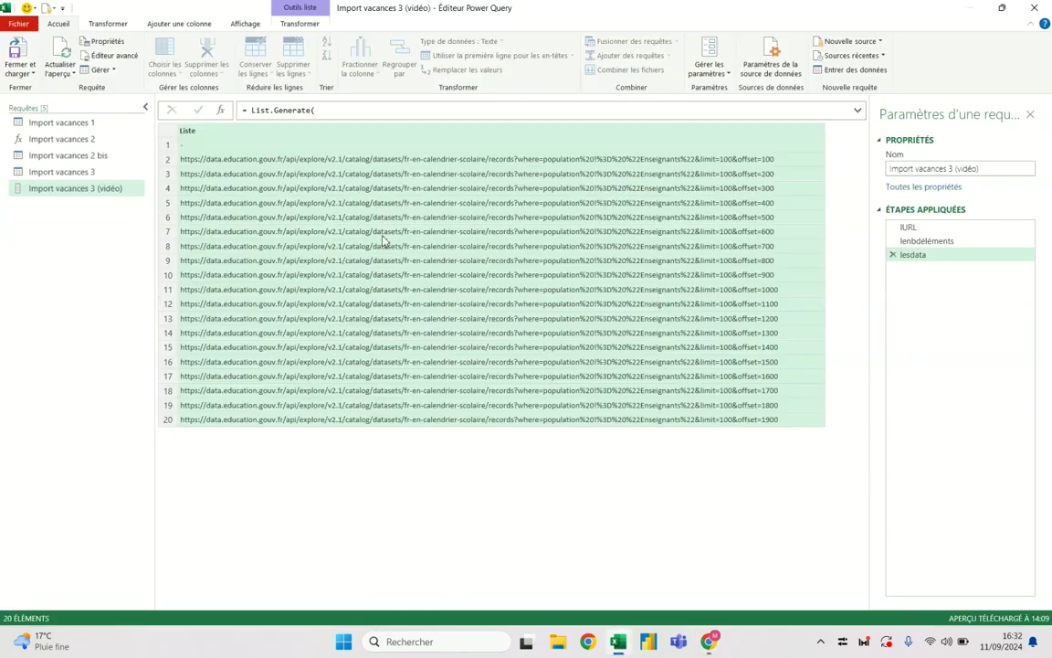
# Preview the generated page URLs in the first rows of the list.
pyautogui.click(193, 143)
pyautogui.click(127, 56)
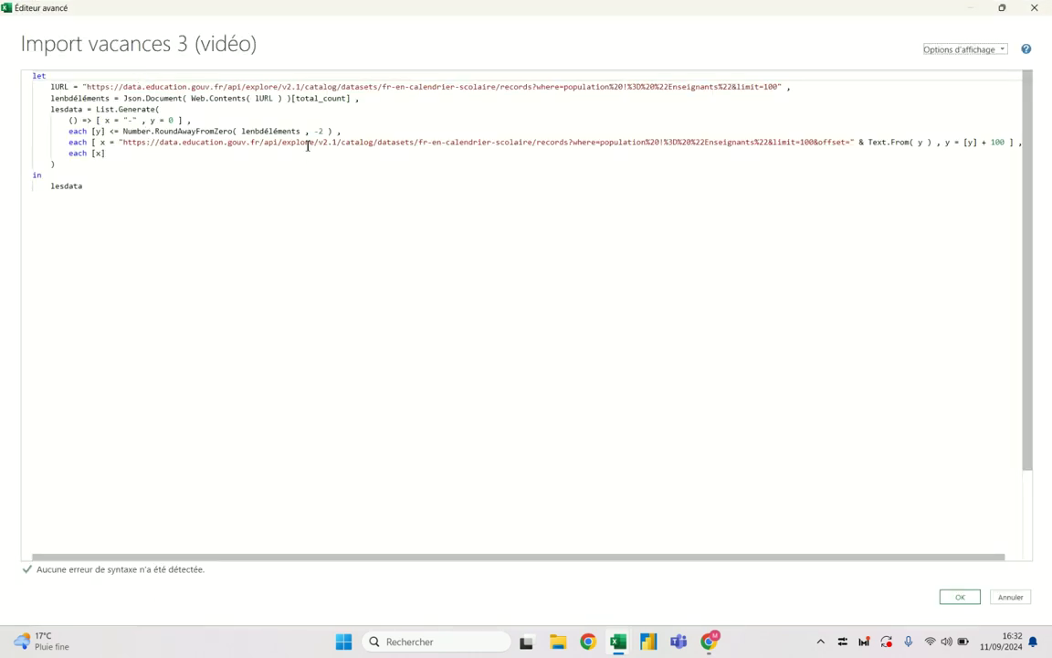
pyautogui.press('Escape')
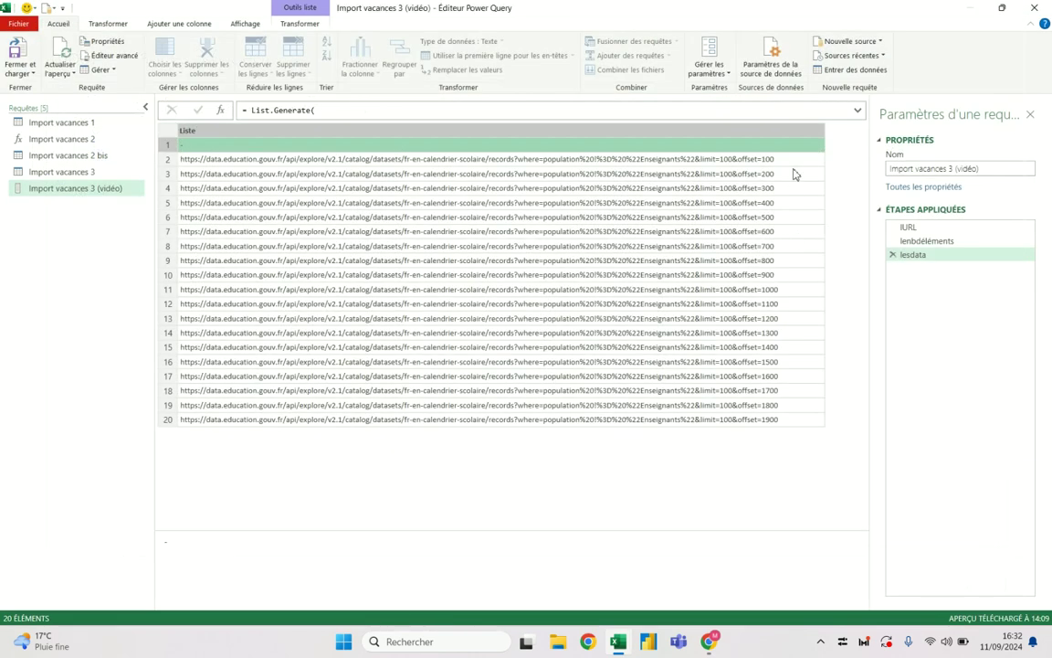
pyautogui.click(775, 174)
pyautogui.click(775, 188)
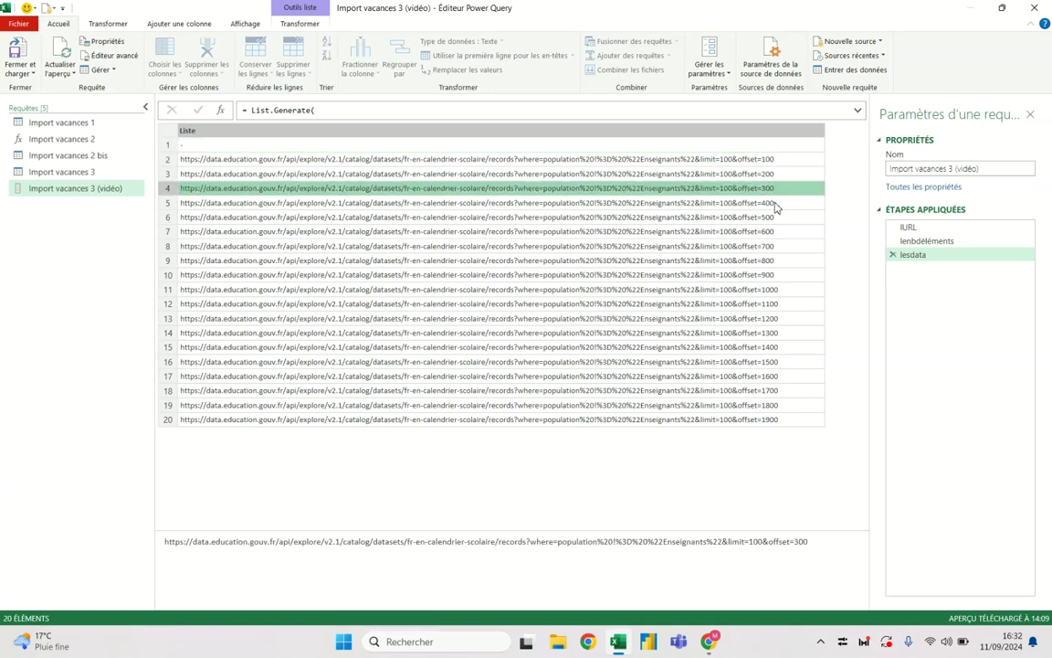
pyautogui.click(775, 203)
# Paste a Json.Document( Web.Contents( wrapper before the page URL on the generator line.
pyautogui.click(126, 57)
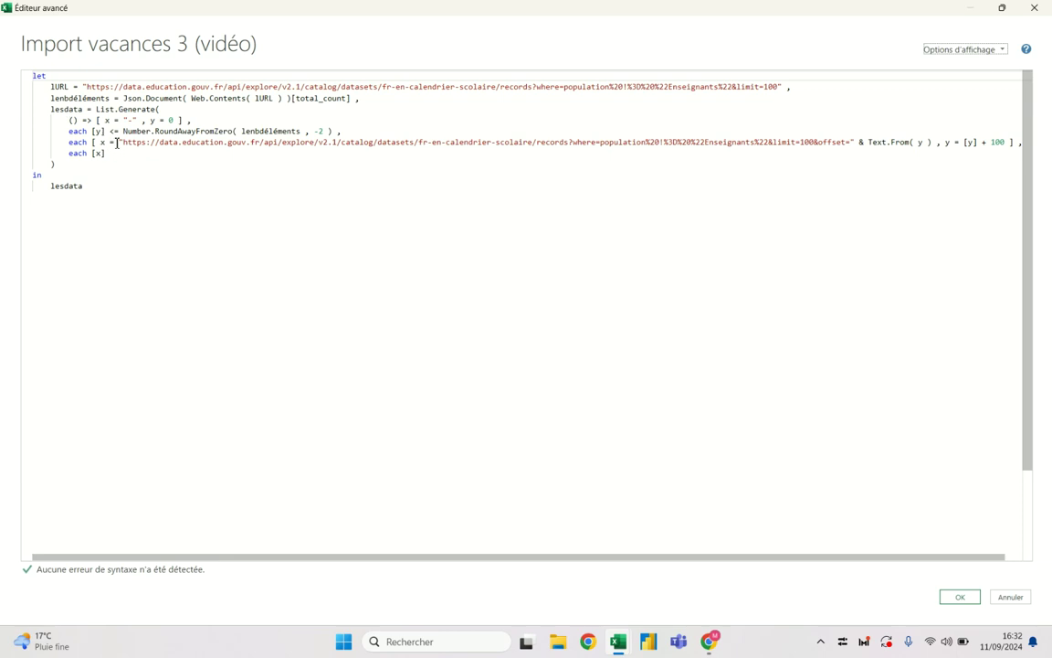
pyautogui.moveTo(122, 143); pyautogui.dragTo(146, 143)
pyautogui.click(146, 143)
pyautogui.moveTo(123, 98); pyautogui.dragTo(248, 99)
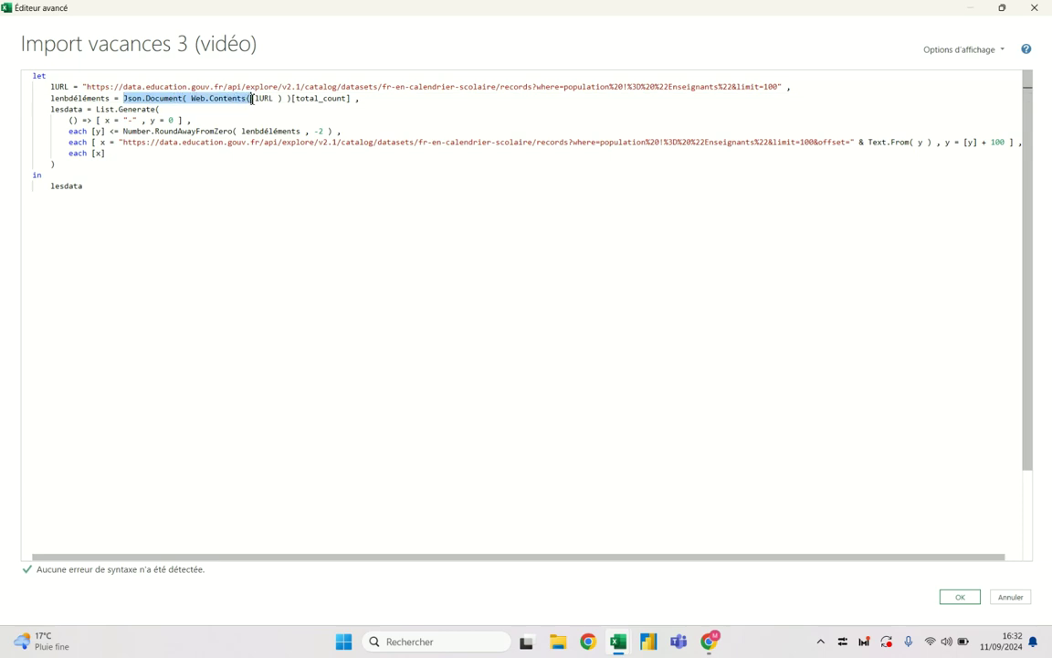
pyautogui.click(119, 142)
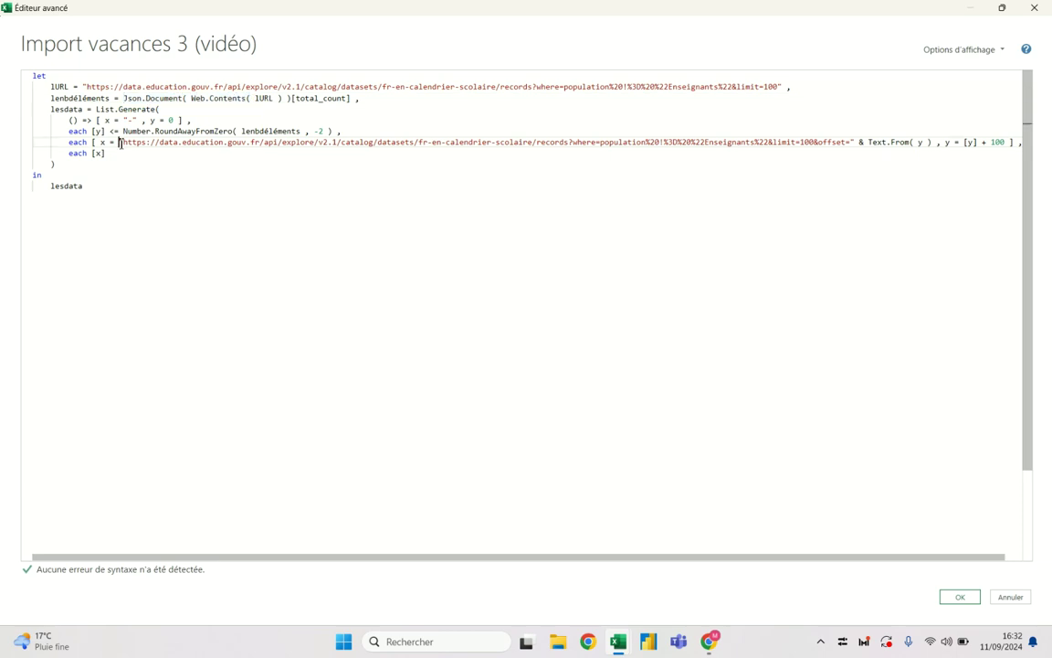
pyautogui.write('Json.Document( Web.Contents(')
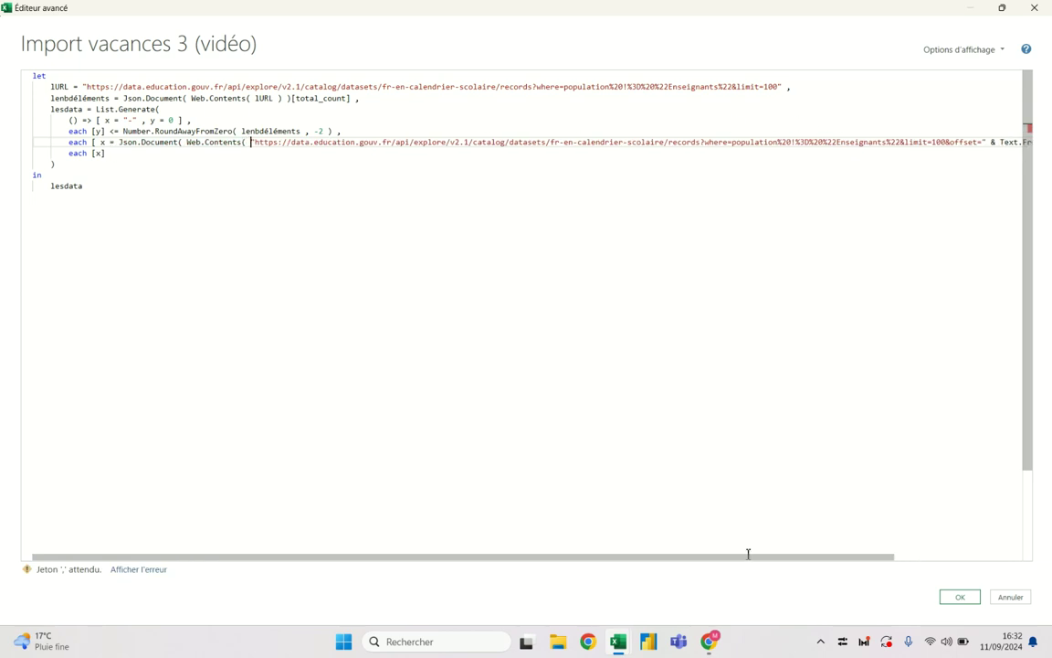
pyautogui.moveTo(747, 558); pyautogui.dragTo(869, 556)
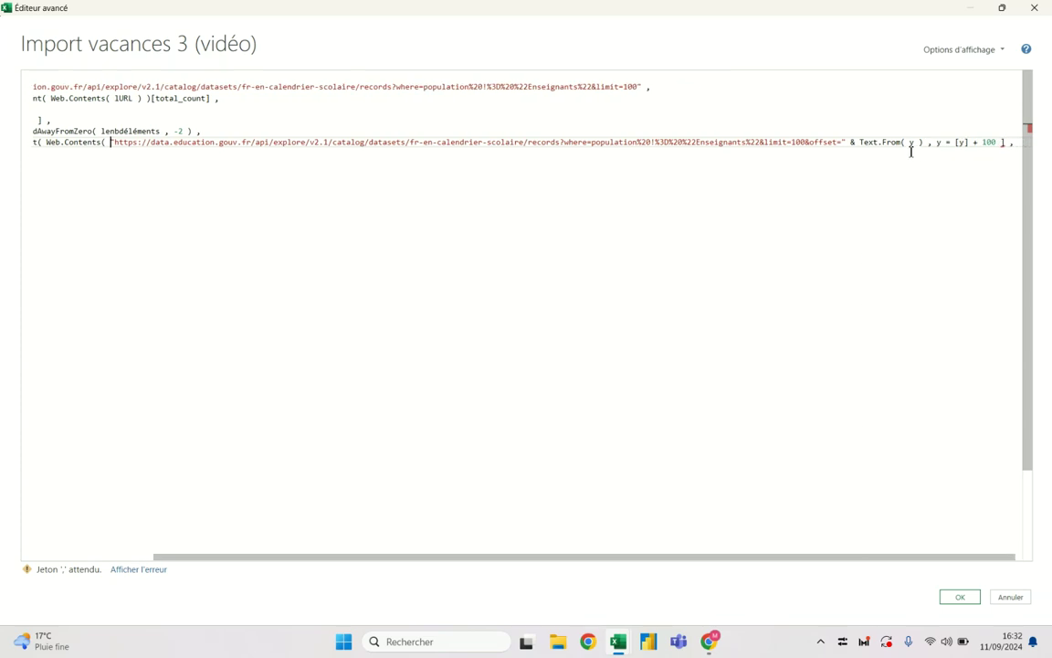
pyautogui.click(923, 143)
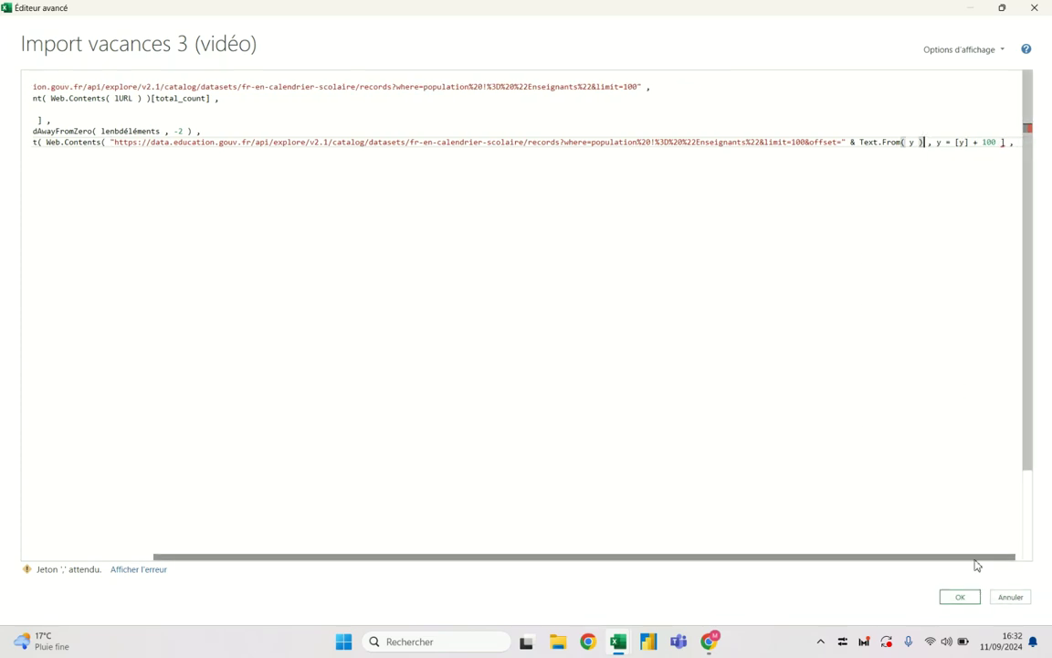
pyautogui.moveTo(978, 558); pyautogui.dragTo(295, 313)
# Remove the inserted Json.Document( Web.Contents( wrapper and the extra space again.
pyautogui.moveTo(119, 142); pyautogui.dragTo(246, 142)
pyautogui.press('Delete')
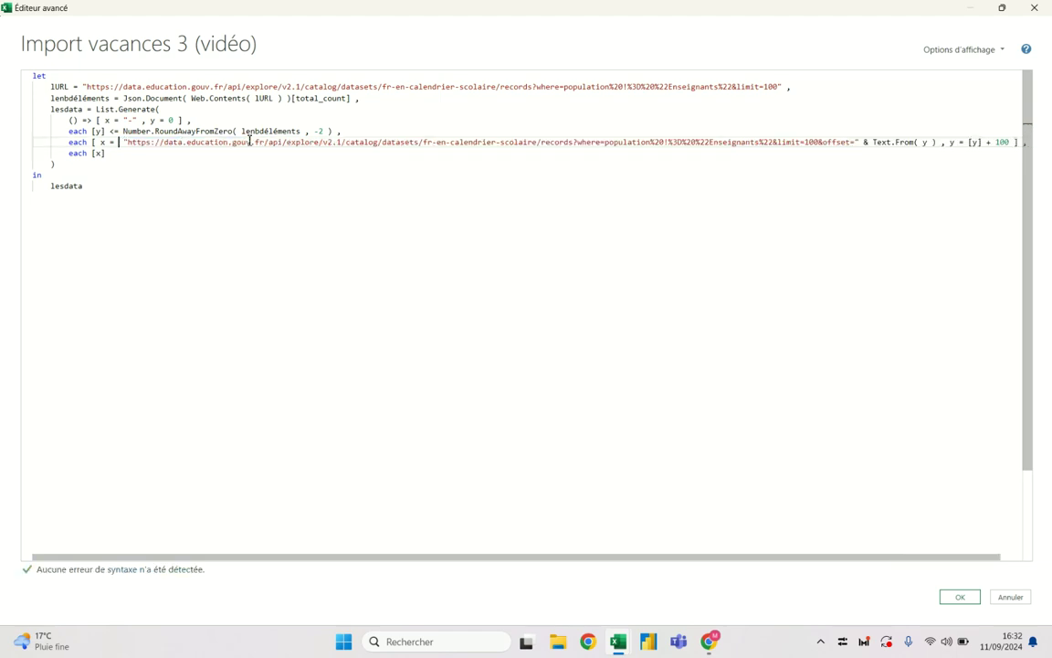
pyautogui.press('BackSpace')
pyautogui.click(118, 142)
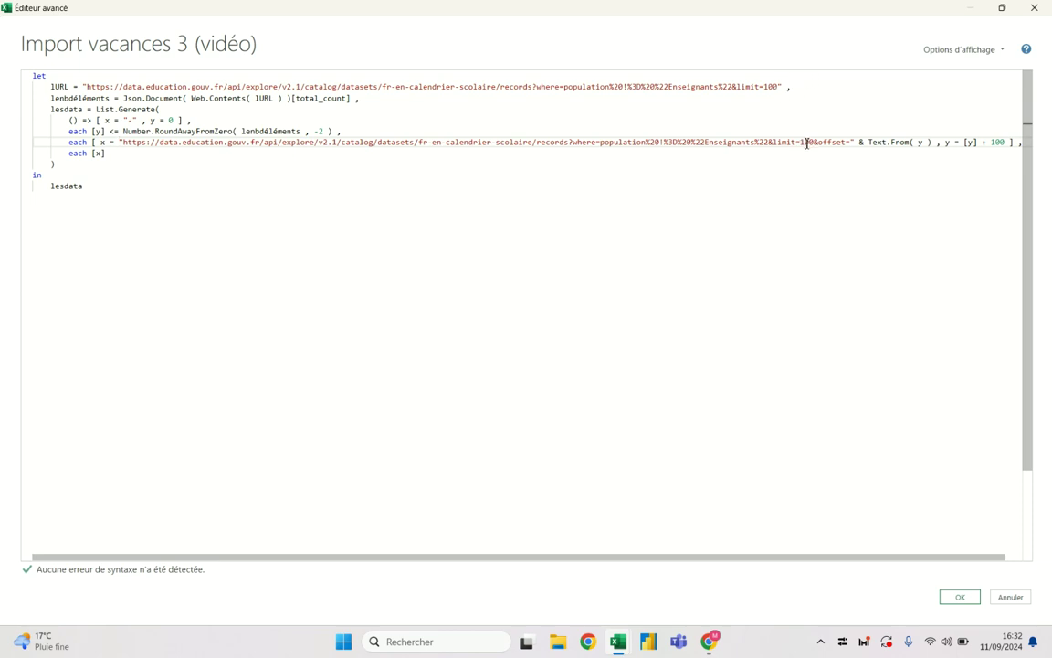
# Replace the hard-coded base URL with lURL, giving lURL & "&offset=" & Text.From( y ).
pyautogui.moveTo(50, 87); pyautogui.dragTo(70, 86)
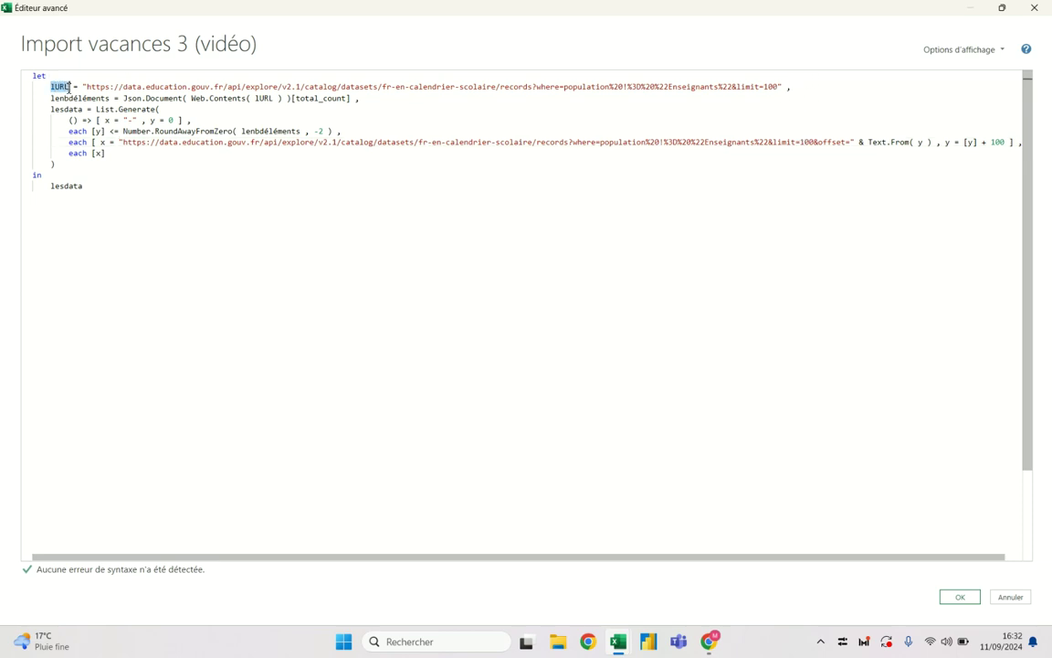
pyautogui.click(119, 142)
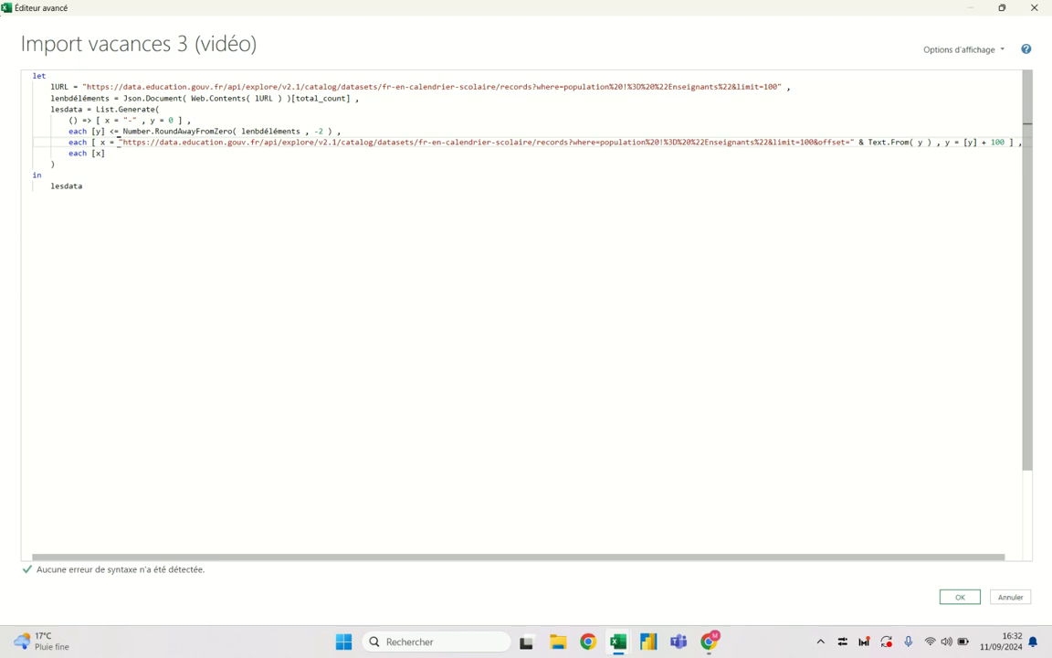
pyautogui.moveTo(119, 144); pyautogui.dragTo(816, 144)
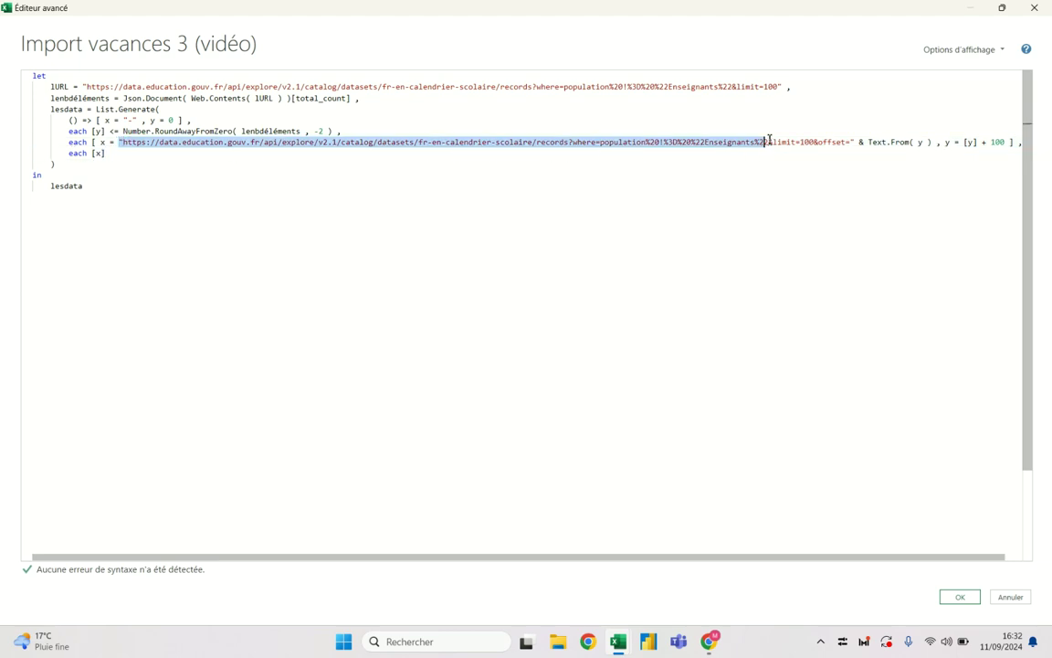
pyautogui.rightClick(816, 144)
pyautogui.click(815, 143)
pyautogui.moveTo(815, 143); pyautogui.dragTo(119, 142)
pyautogui.press('Delete')
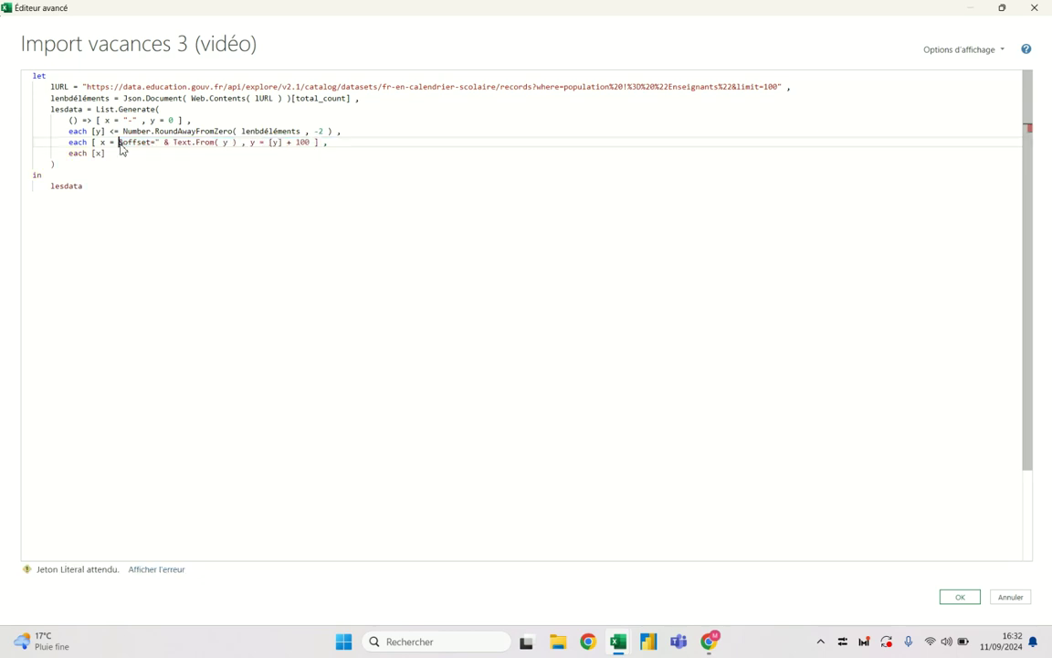
pyautogui.write('lURL')
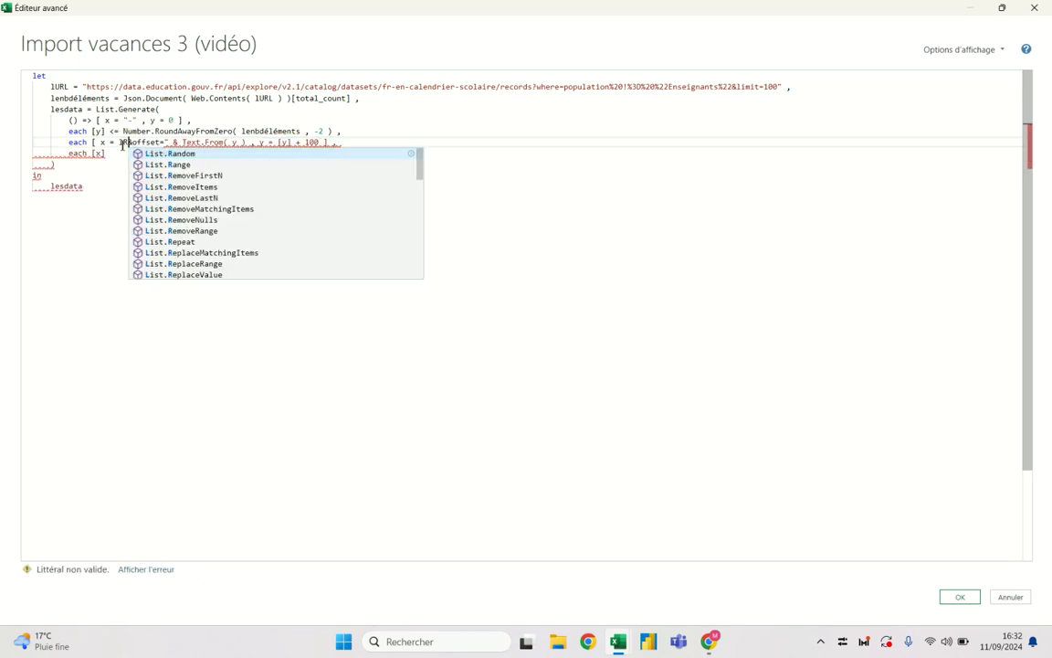
pyautogui.press('BackSpace')
pyautogui.press('BackSpace')
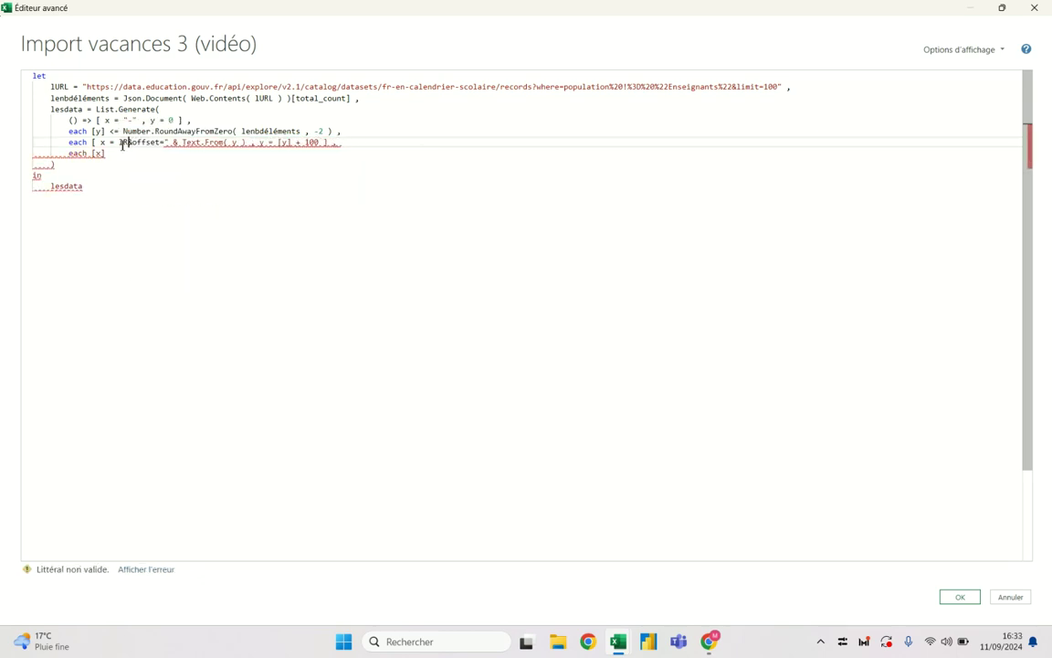
pyautogui.write('RL & ')
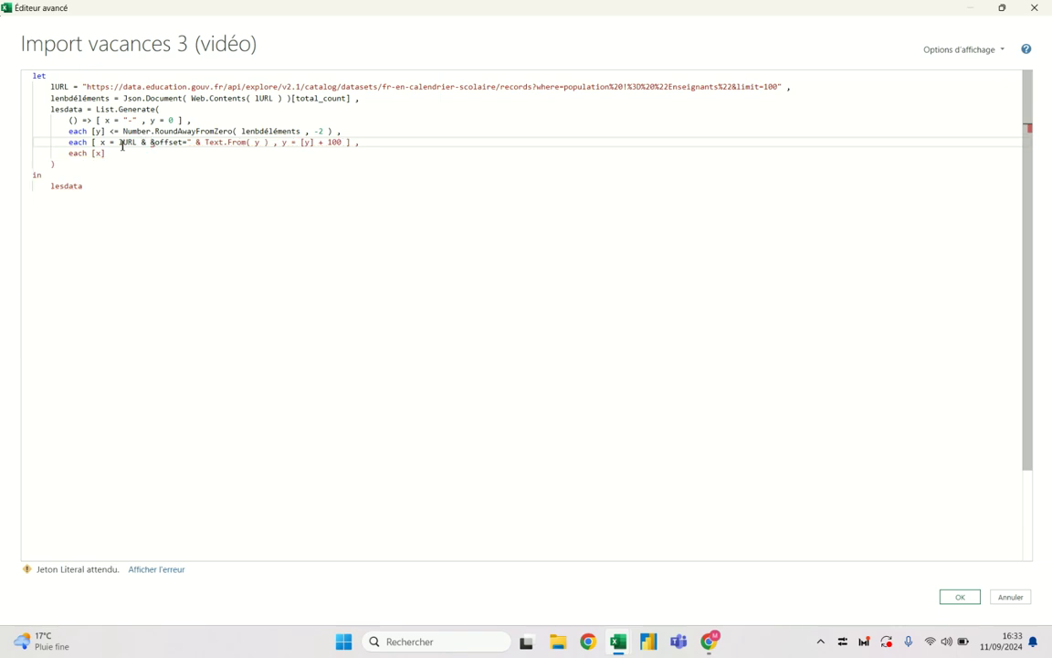
pyautogui.write('"')
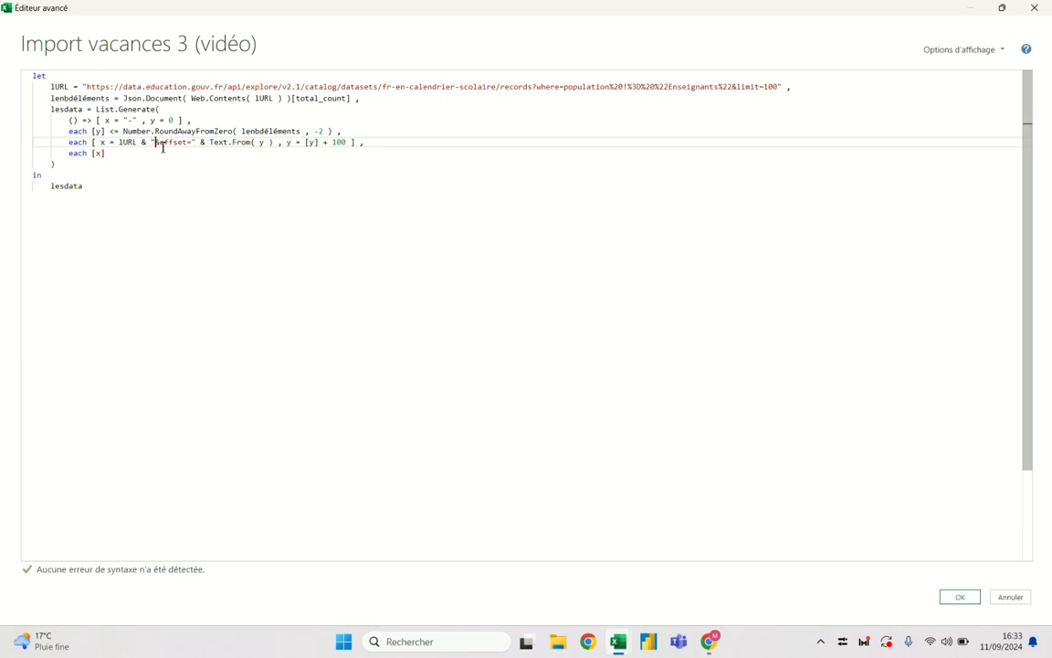
pyautogui.moveTo(155, 143); pyautogui.dragTo(192, 143)
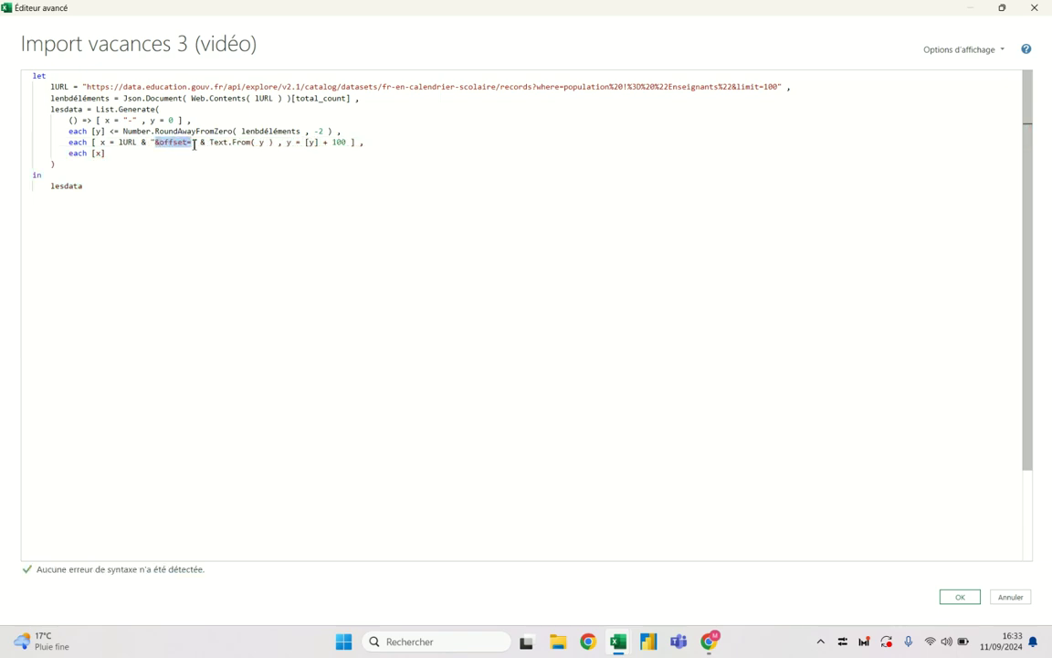
pyautogui.click(229, 143)
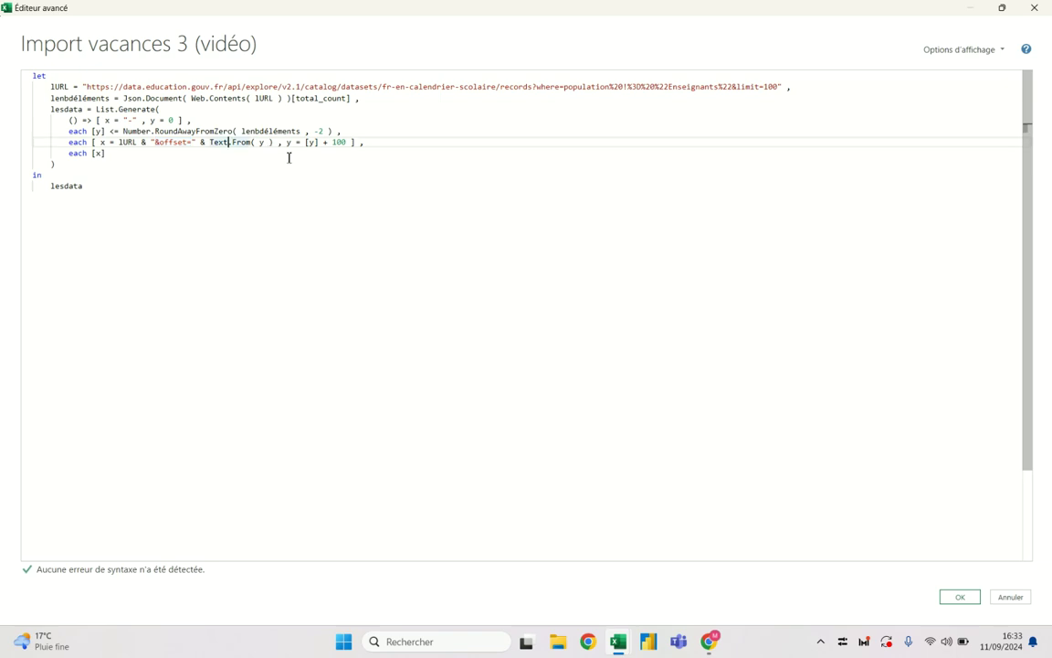
# Wrap the page URL expression in Json.Document( Web.Contents( … ) ) in the M code.
pyautogui.click(960, 598)
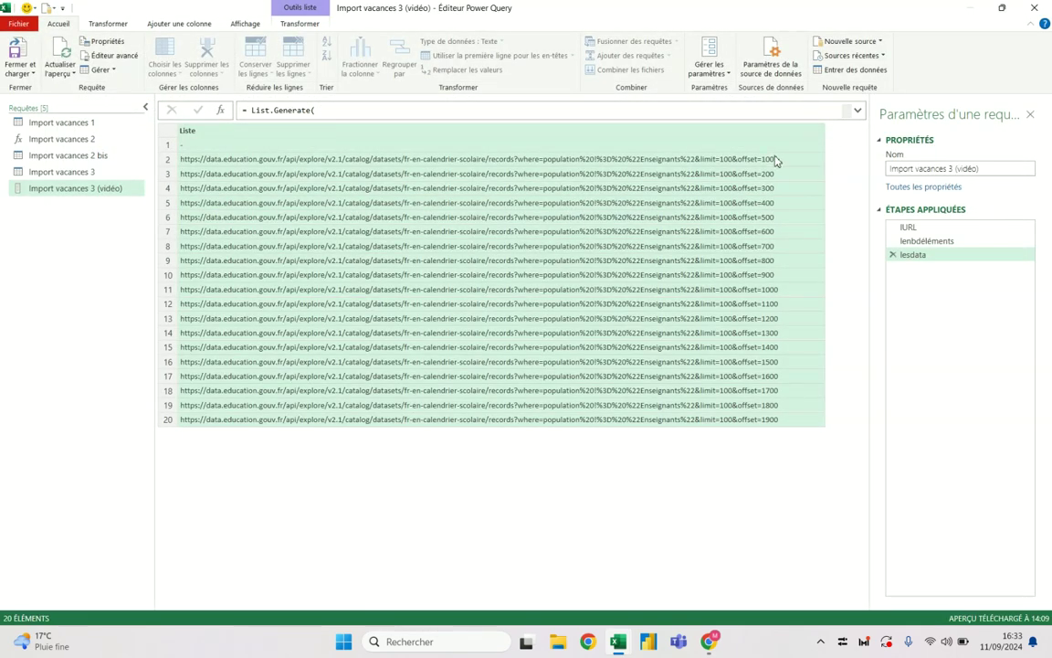
pyautogui.click(114, 56)
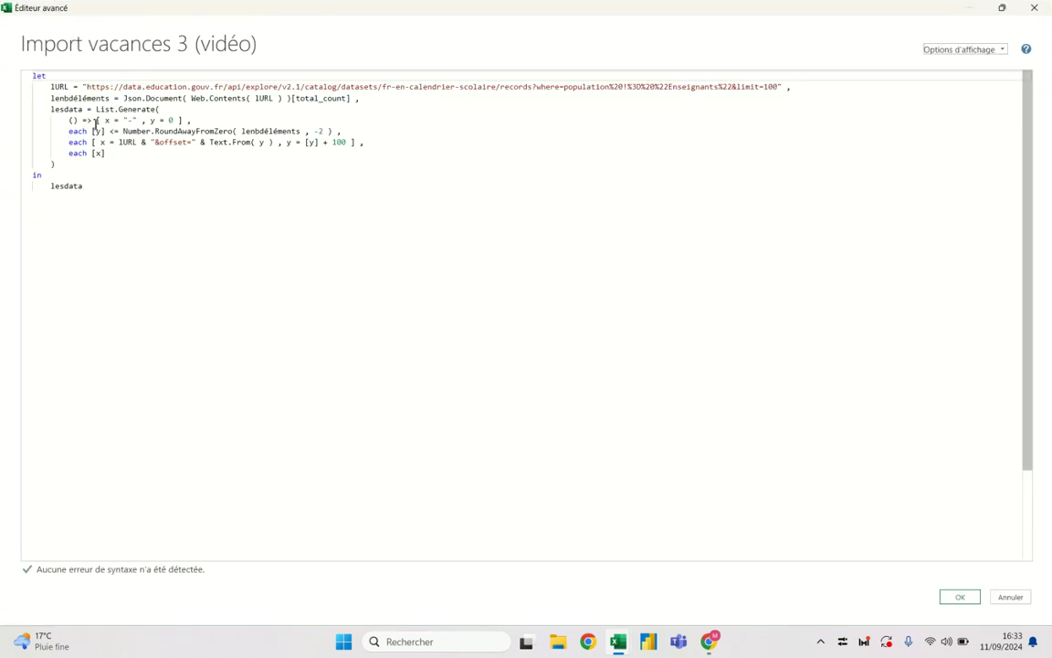
pyautogui.click(152, 88)
pyautogui.click(126, 143)
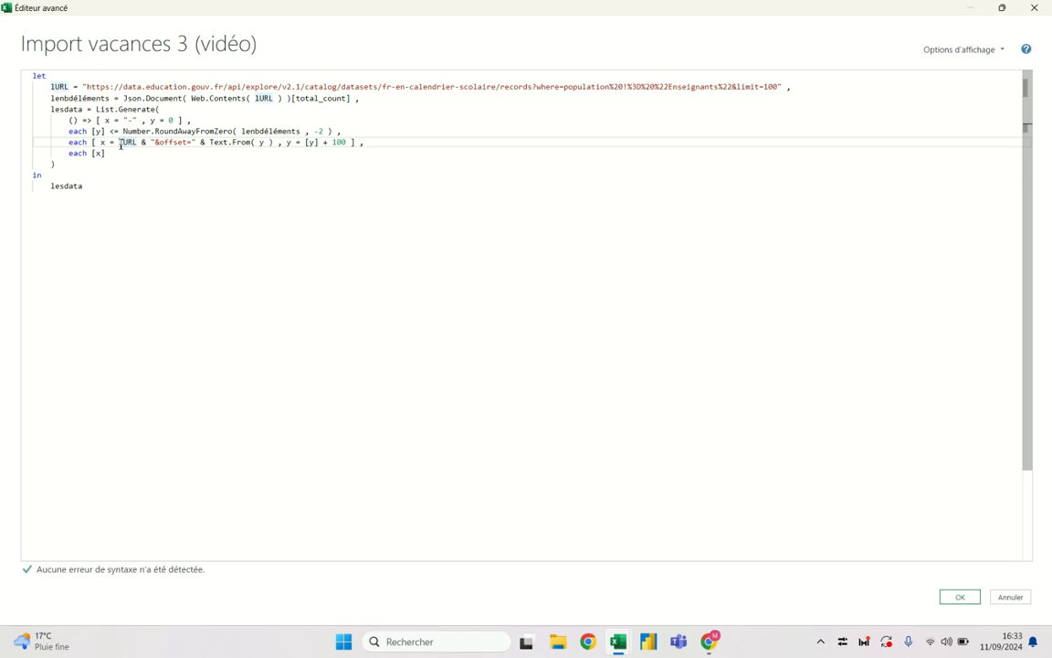
pyautogui.press('Left')
pyautogui.moveTo(123, 98); pyautogui.dragTo(248, 98)
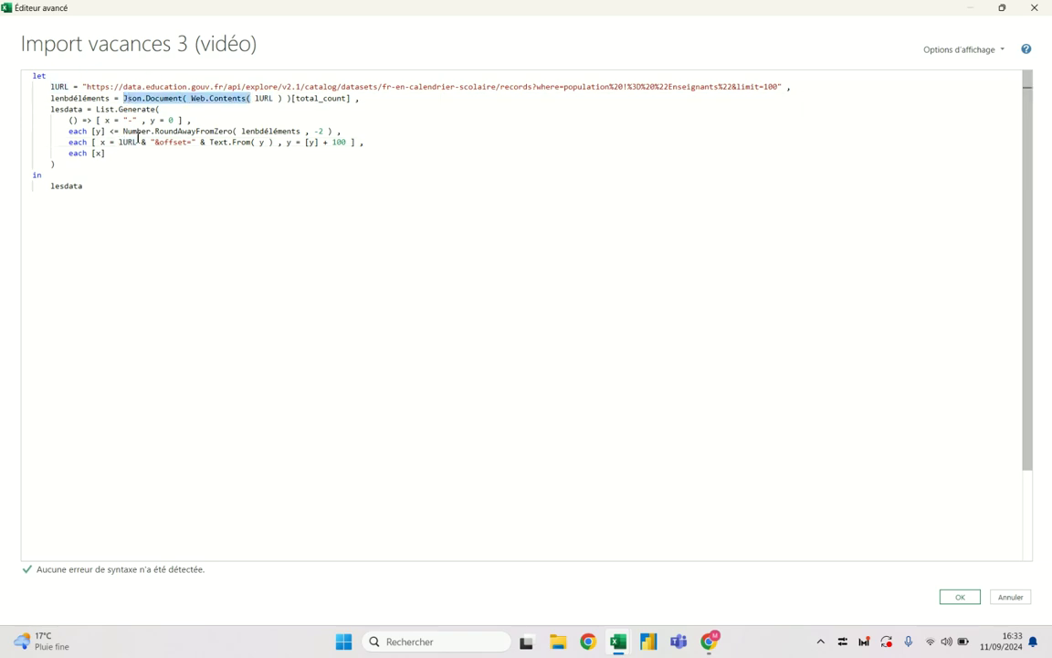
pyautogui.click(119, 142)
pyautogui.write('Json.Document( Web.Contents(')
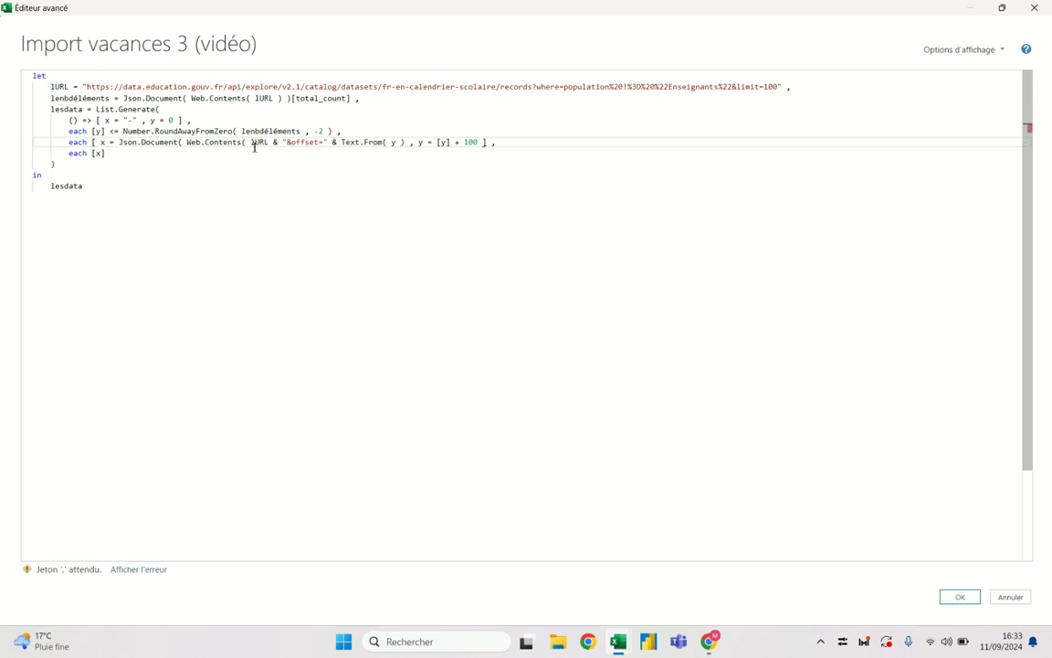
pyautogui.write(') )')
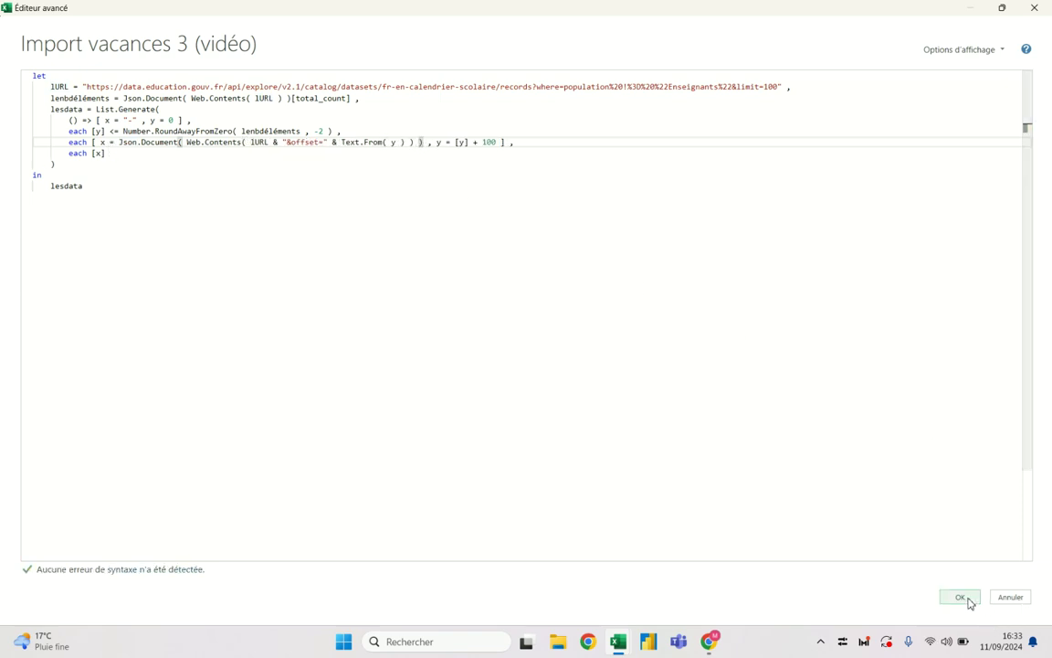
pyautogui.click(967, 597)
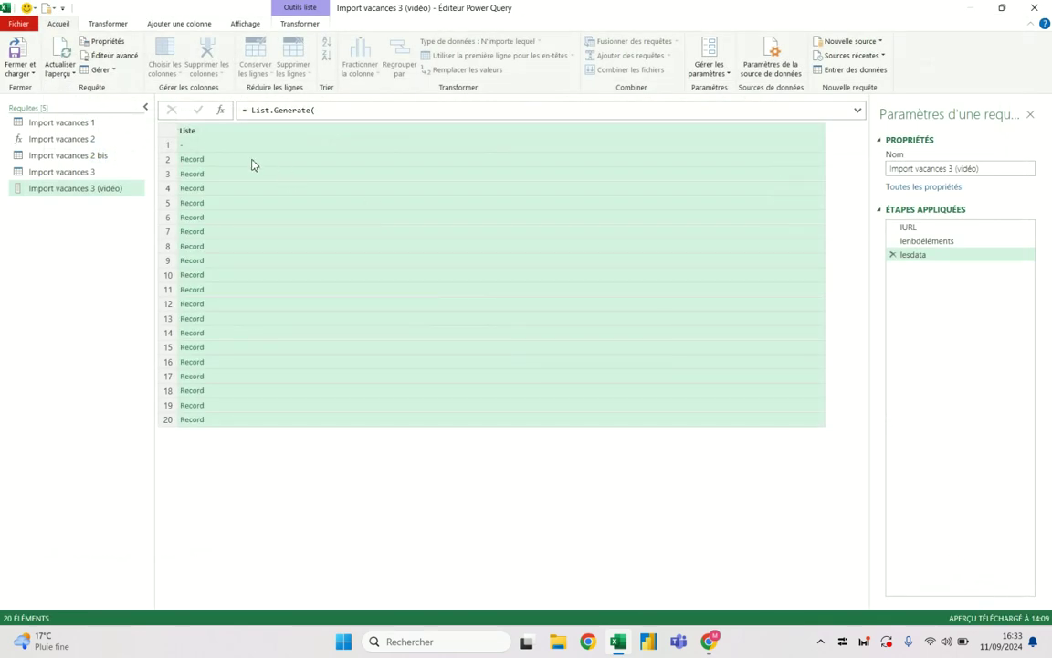
# Preview the fetched page Records in rows 1, 5, 11 and 12, showing total_count 1847.
pyautogui.click(253, 164)
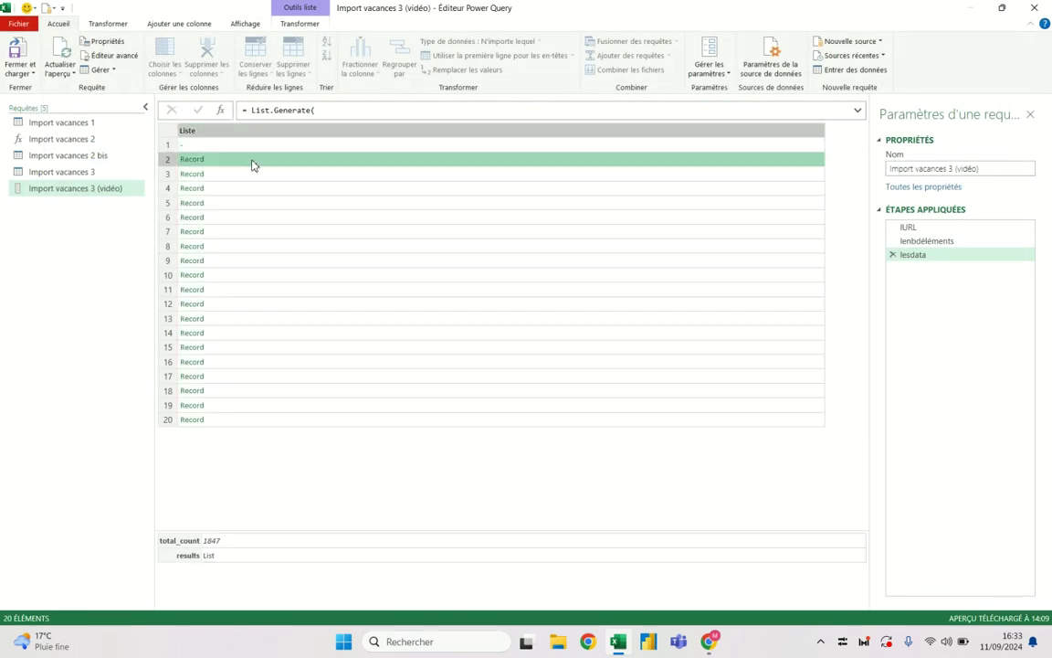
pyautogui.click(212, 557)
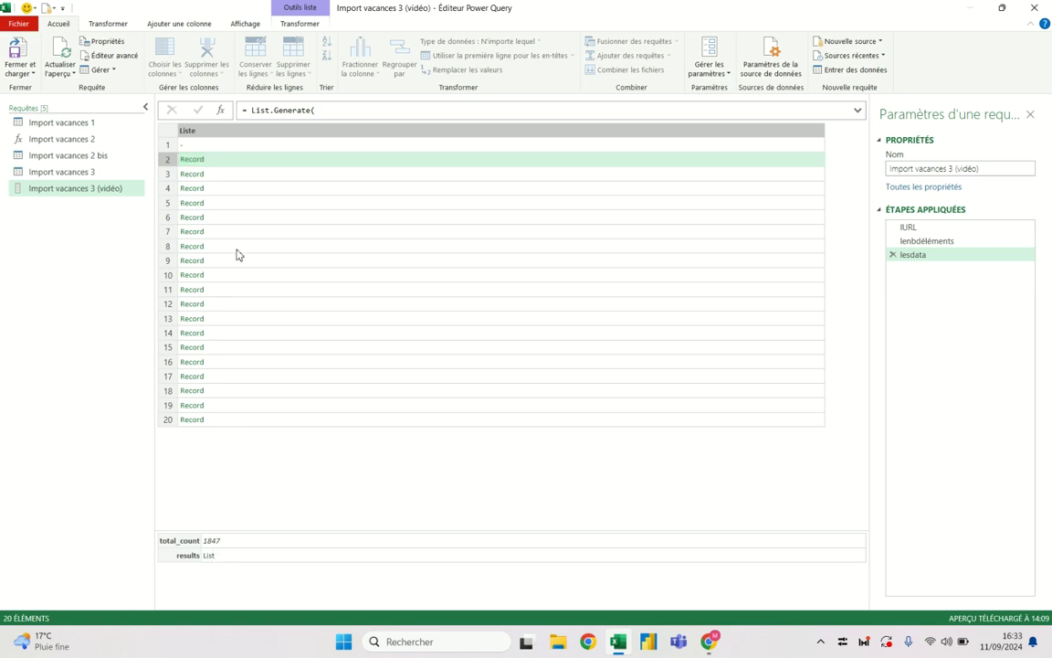
pyautogui.click(242, 205)
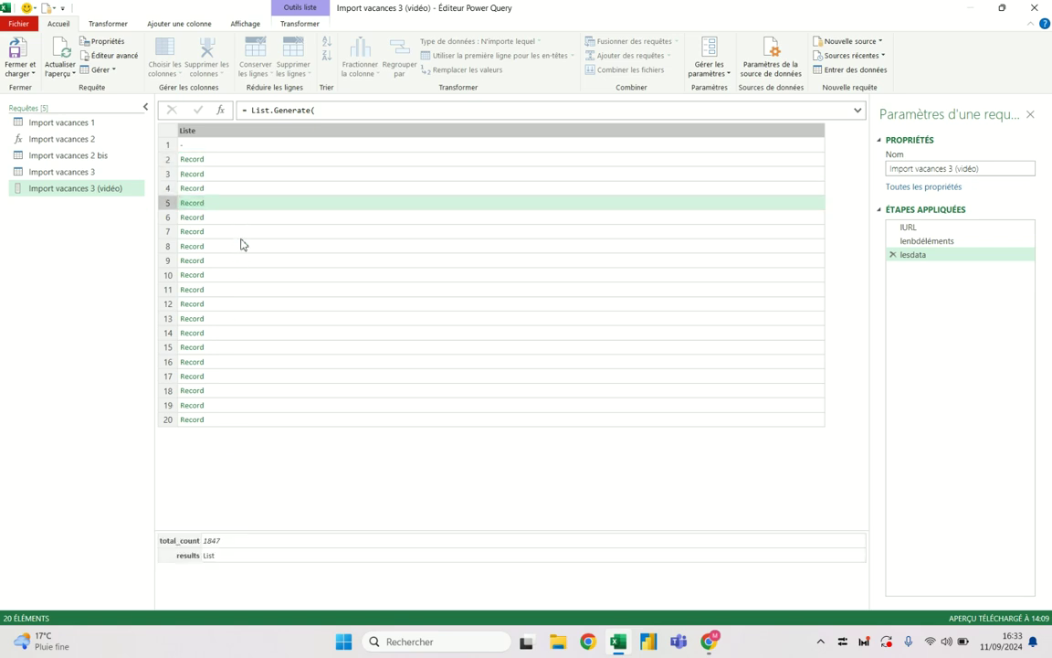
pyautogui.click(243, 289)
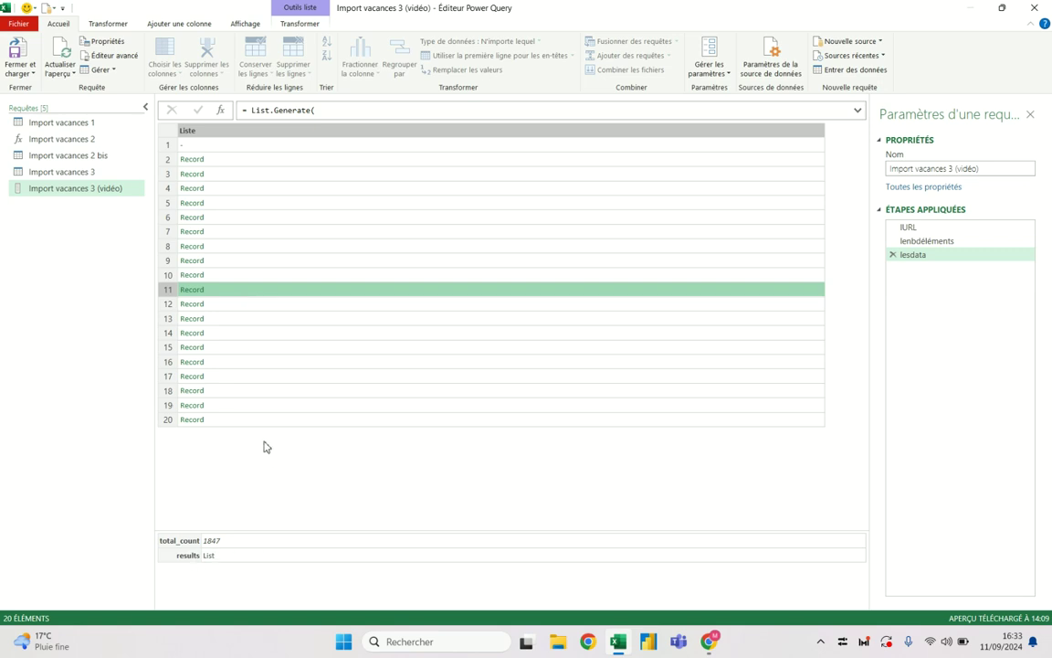
pyautogui.click(245, 304)
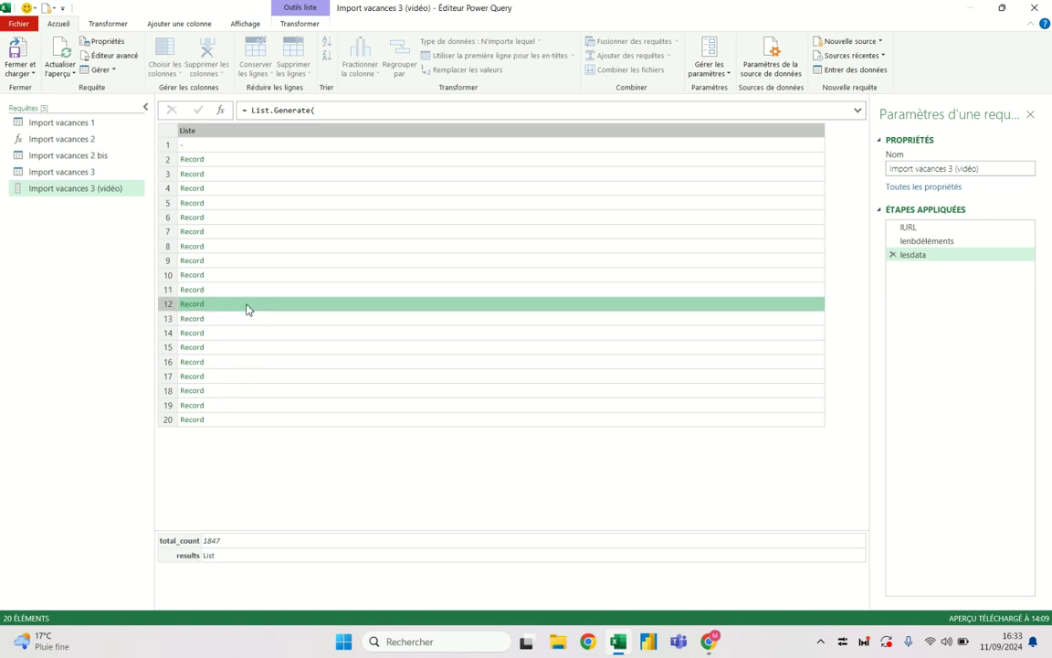
# Recheck the offset= part of the generator line and preview the Record in row 4.
pyautogui.click(103, 55)
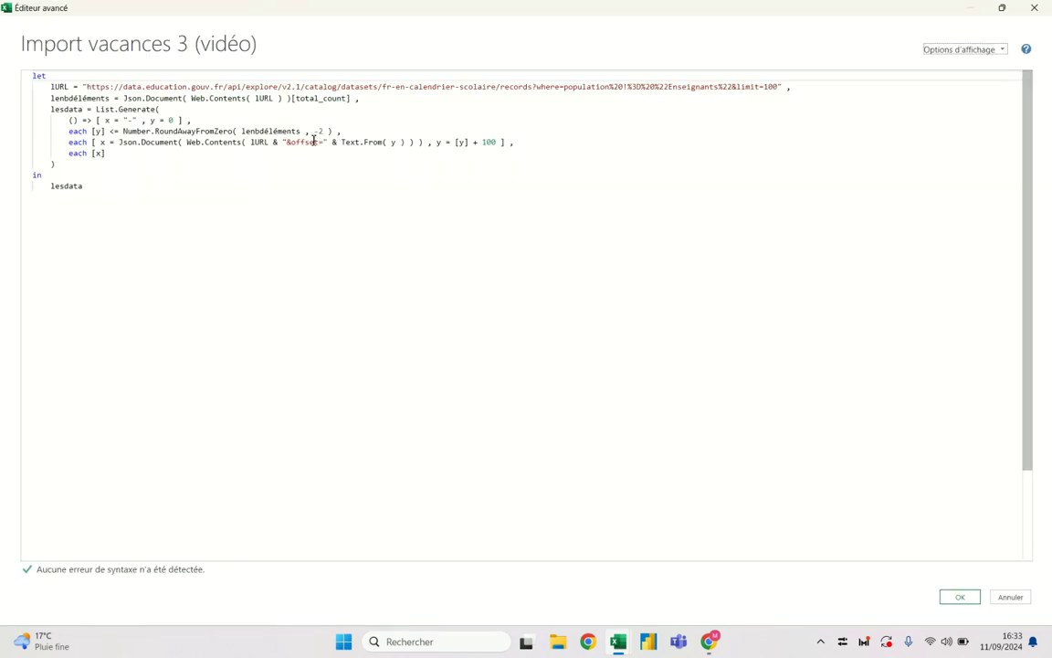
pyautogui.moveTo(325, 143); pyautogui.dragTo(294, 143)
pyautogui.click(290, 142)
pyautogui.click(192, 143)
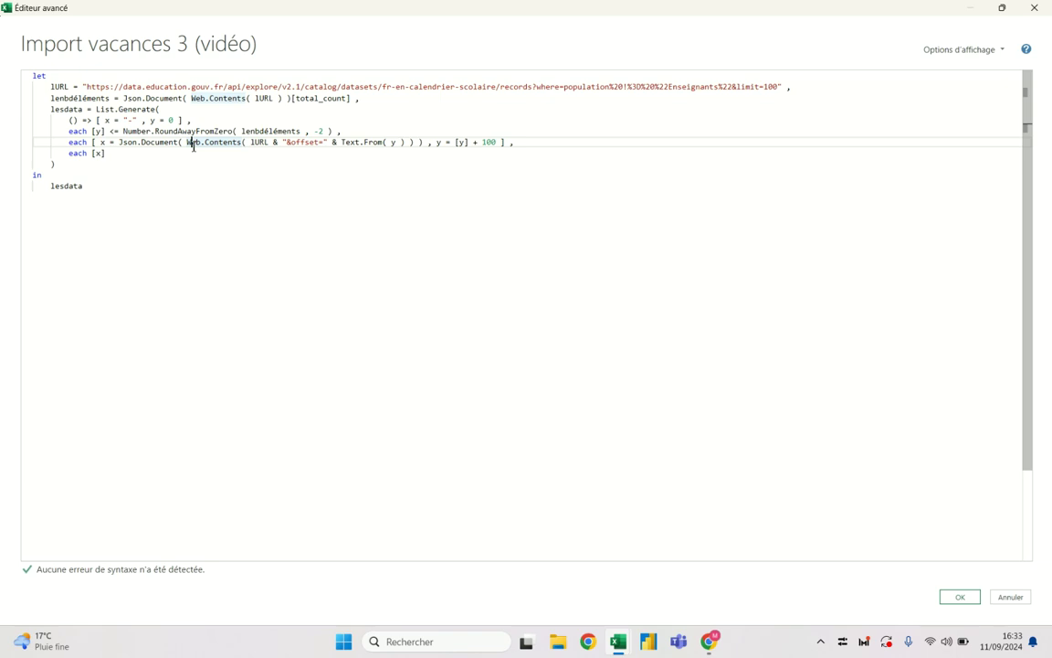
pyautogui.click(425, 144)
pyautogui.click(1034, 7)
pyautogui.click(230, 185)
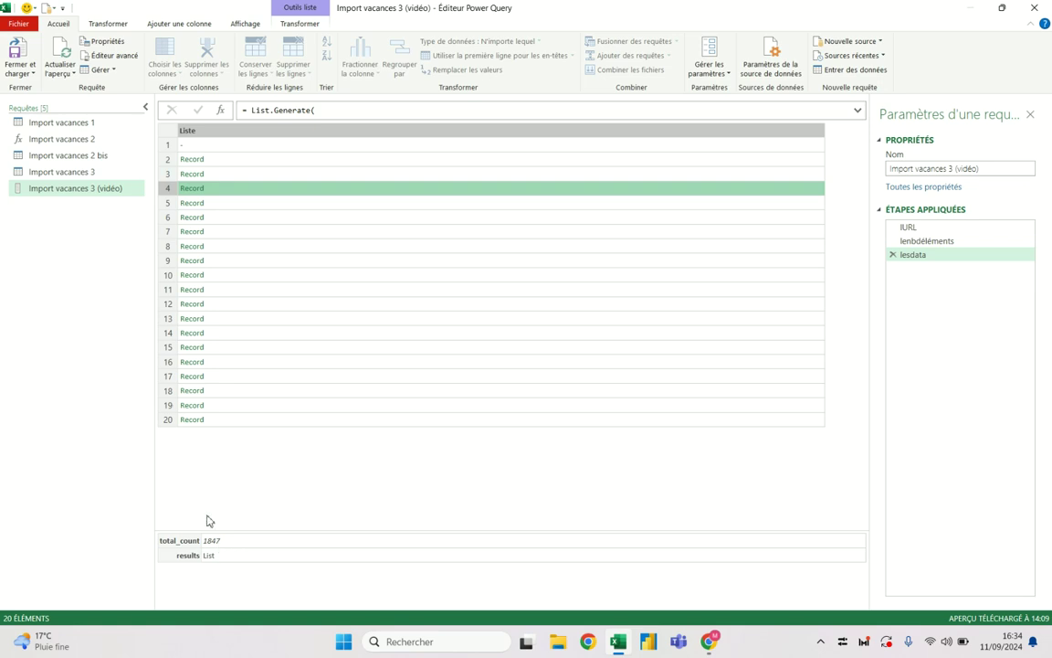
pyautogui.click(118, 56)
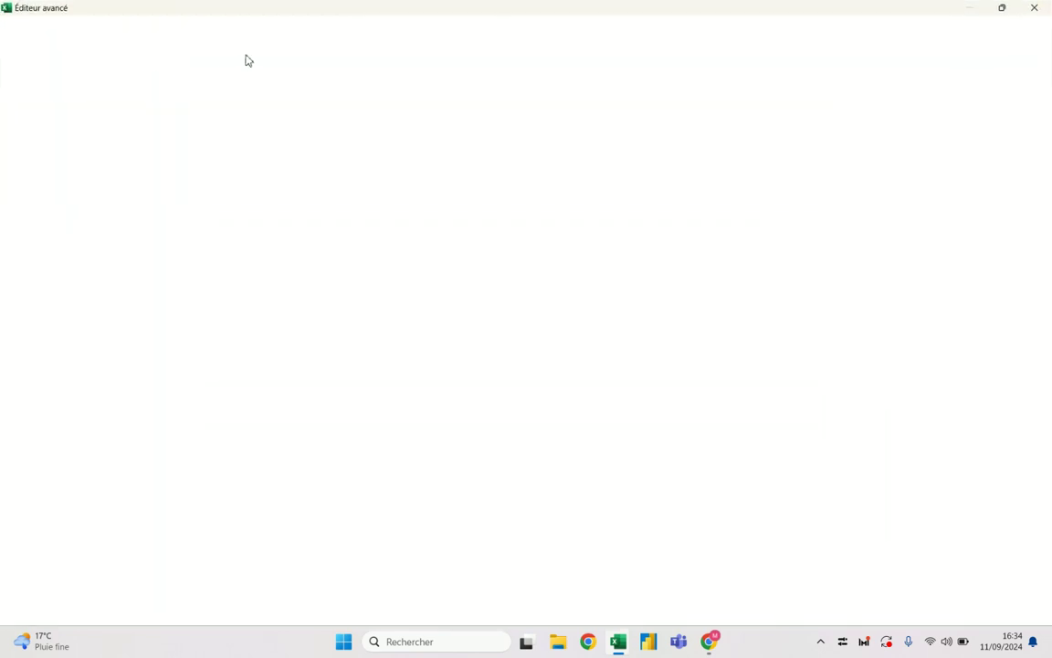
pyautogui.press('Escape')
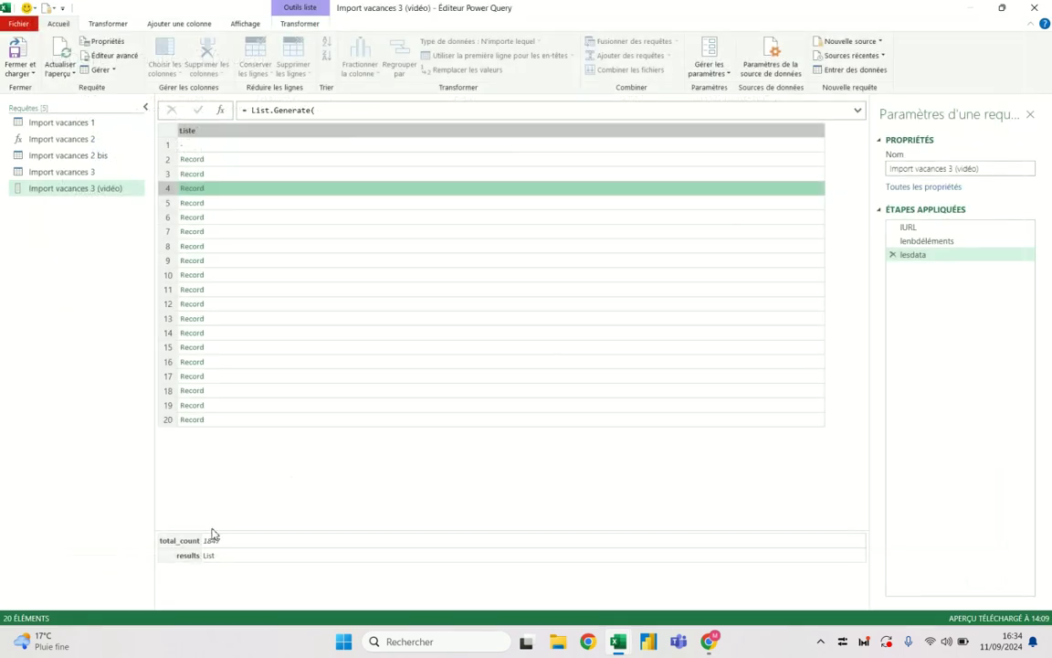
# Append [results] after the Json.Document( Web.Contents( … ) ) call so each page yields a List.
pyautogui.click(117, 56)
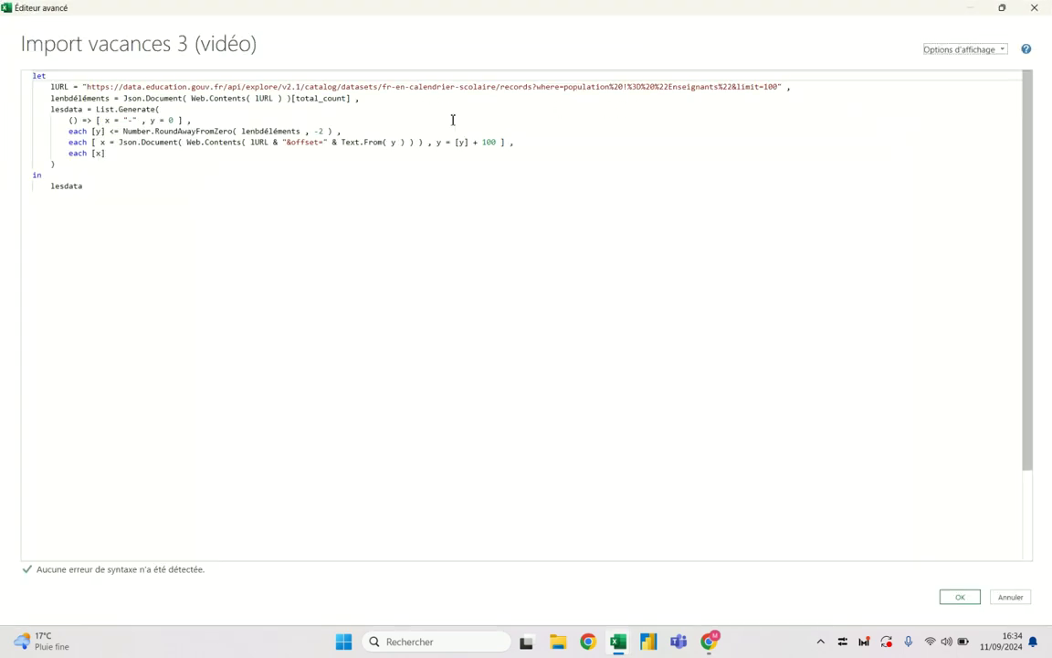
pyautogui.click(414, 141)
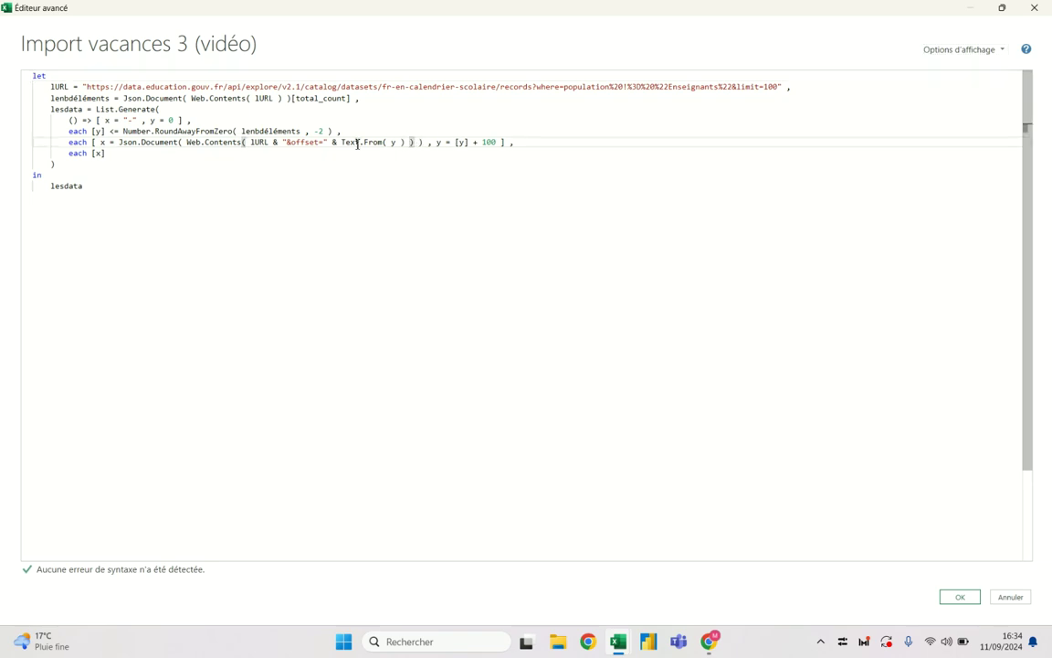
pyautogui.click(423, 141)
pyautogui.write('[results')
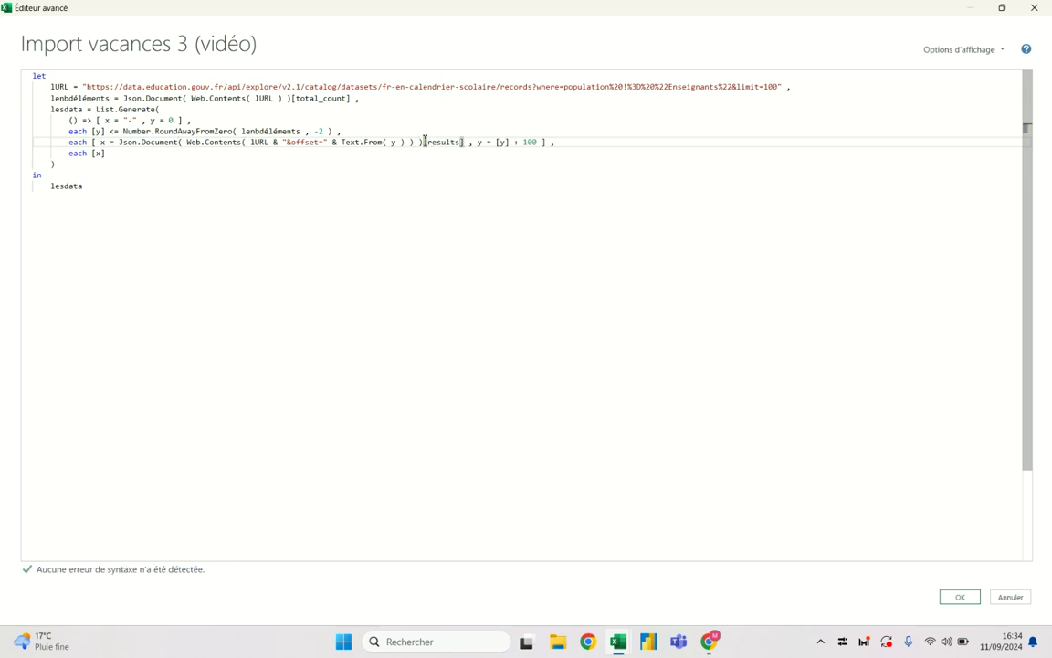
pyautogui.moveTo(424, 144); pyautogui.dragTo(466, 143)
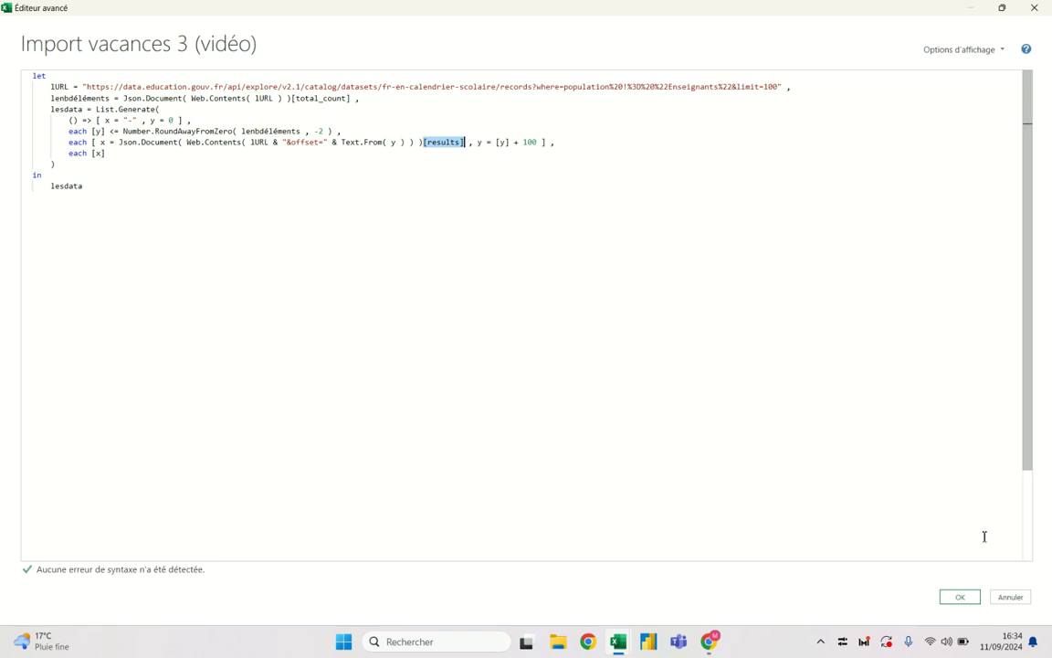
pyautogui.click(968, 597)
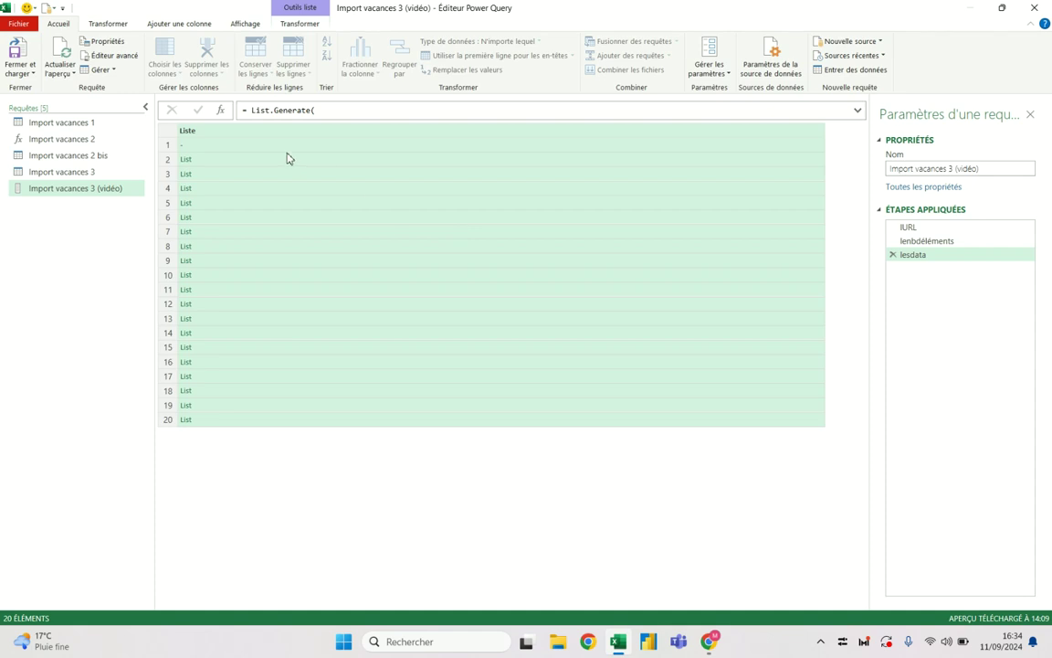
# Preview the results lists in rows 1, 3, 4 and 17, drilling into the first page then discarding it.
pyautogui.click(287, 158)
pyautogui.click(282, 173)
pyautogui.click(279, 188)
pyautogui.click(263, 375)
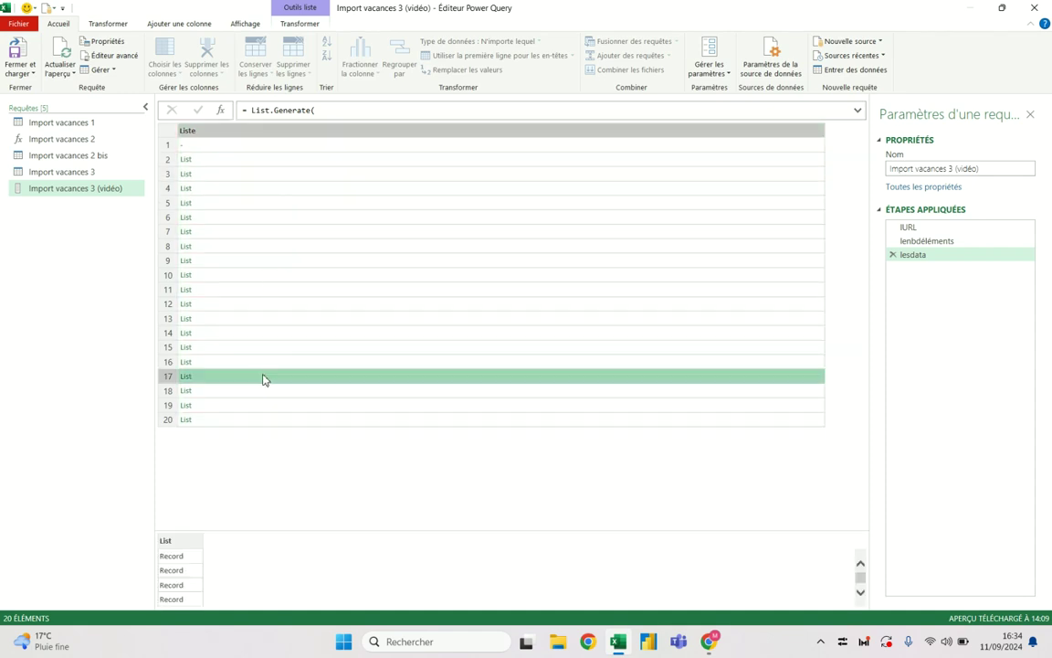
pyautogui.click(196, 157)
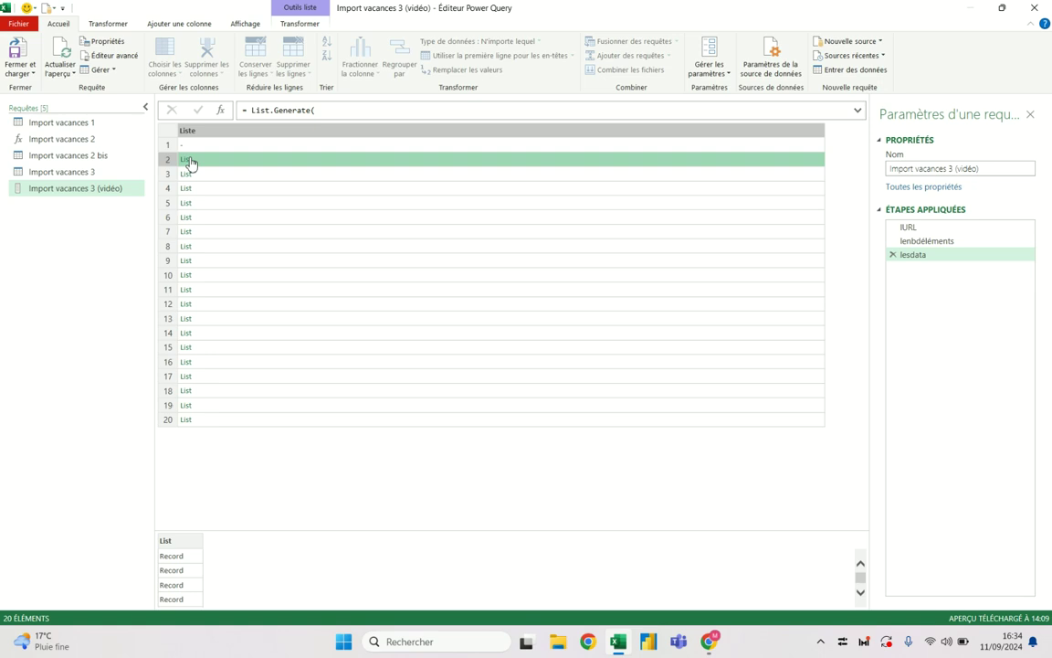
pyautogui.click(187, 159)
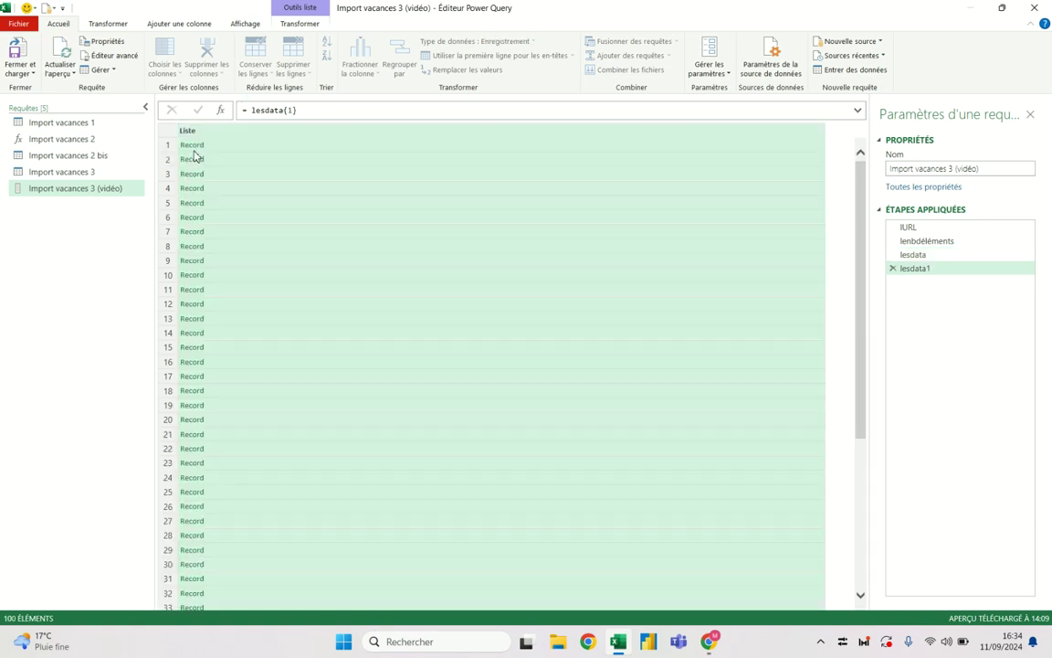
pyautogui.click(892, 268)
# Drill into pages 20 and 19 to check their records, deleting each drill-down step.
pyautogui.click(217, 421)
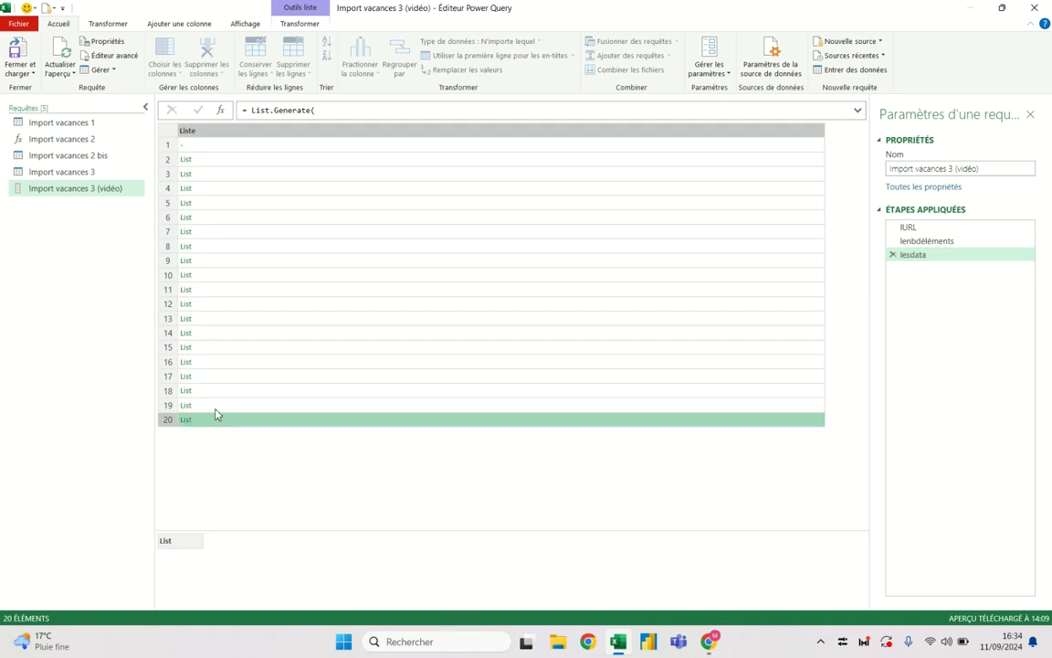
pyautogui.click(186, 410)
pyautogui.click(189, 426)
pyautogui.click(187, 422)
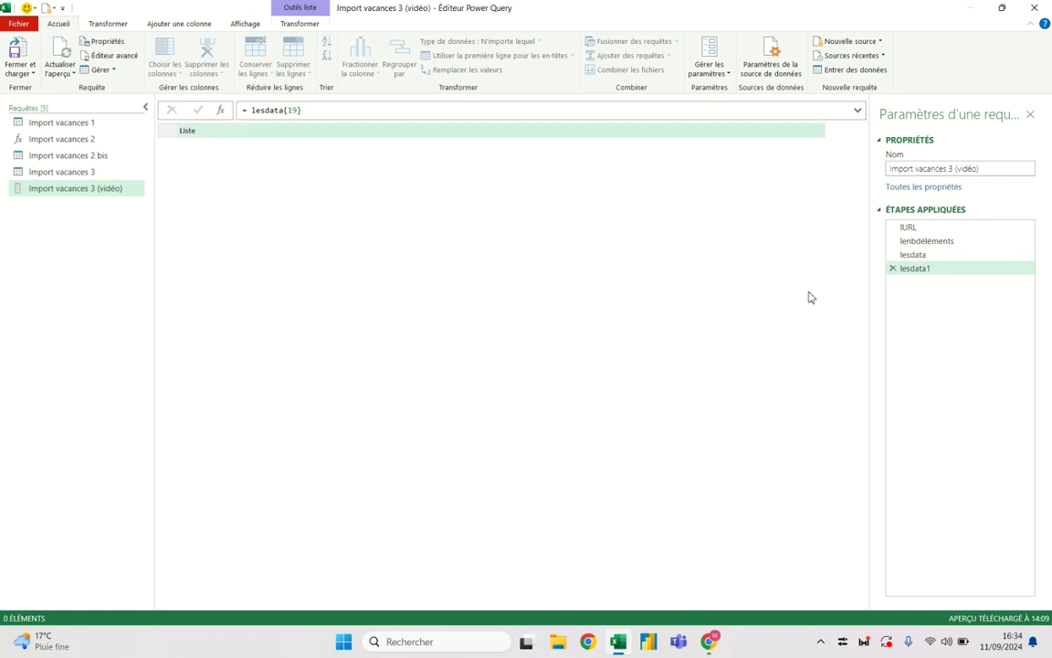
pyautogui.click(892, 267)
pyautogui.click(236, 407)
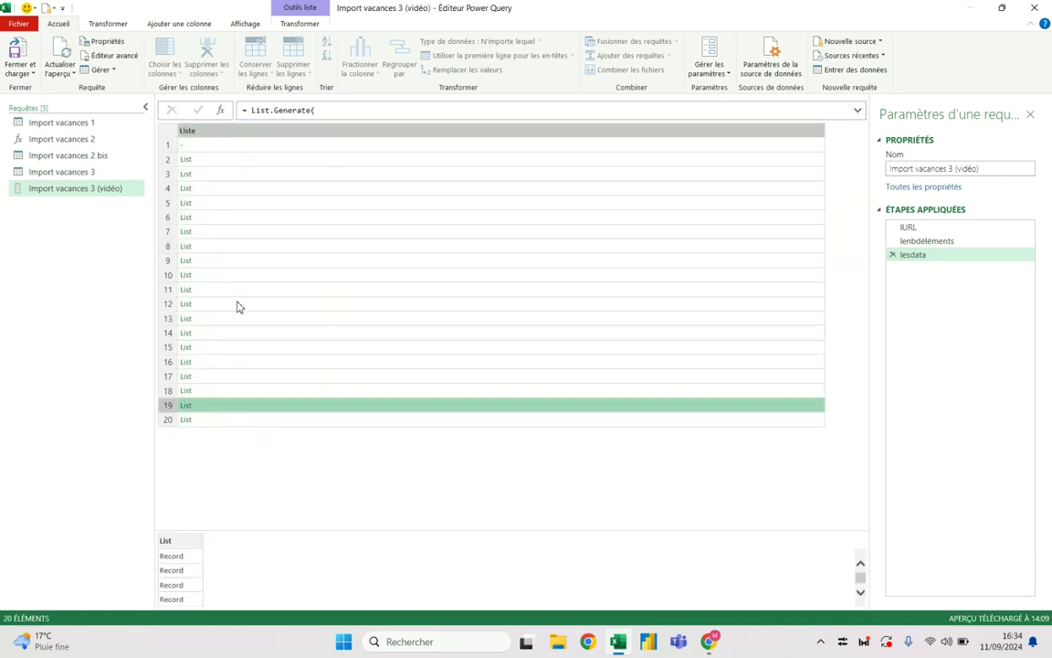
pyautogui.click(188, 405)
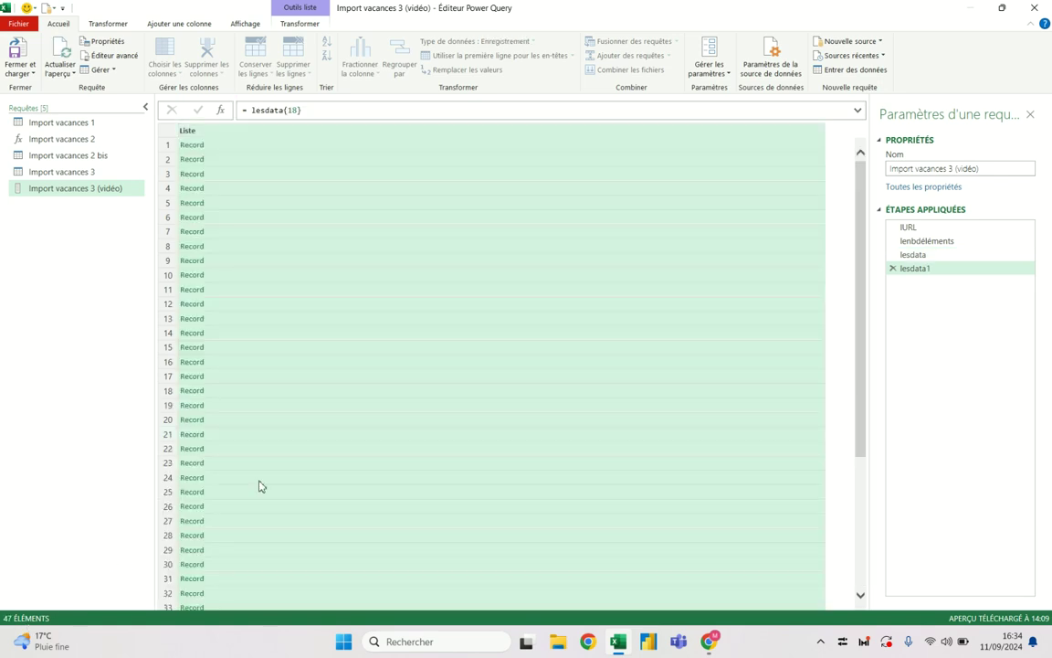
pyautogui.click(894, 269)
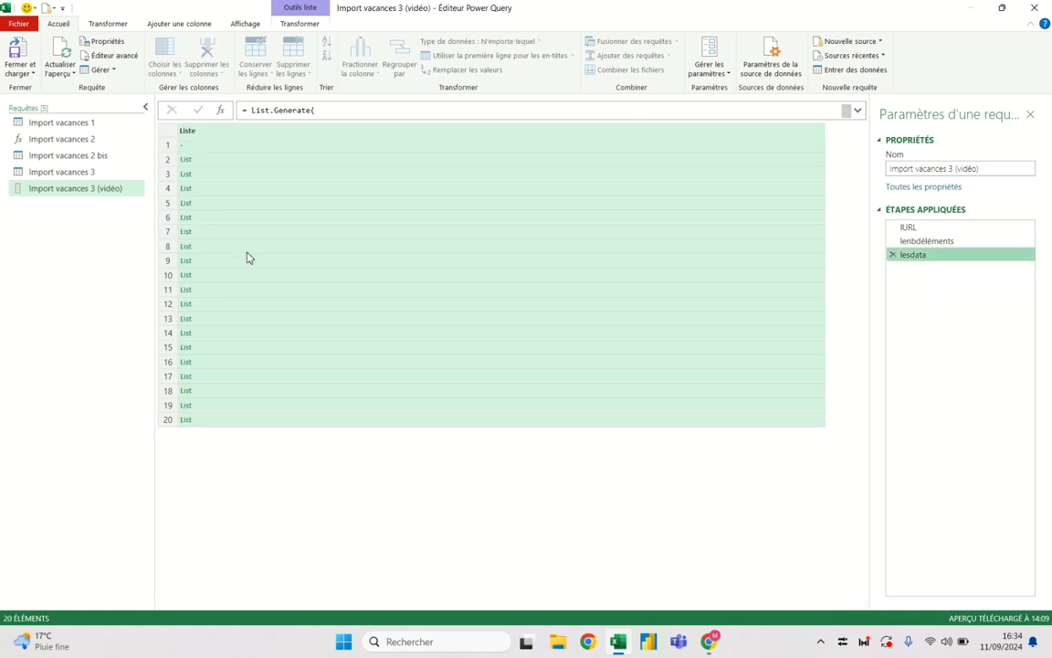
# Inspect pages 2, 3 and 5 through temporary drill-downs, then preview the '-' placeholder in row 1.
pyautogui.click(235, 304)
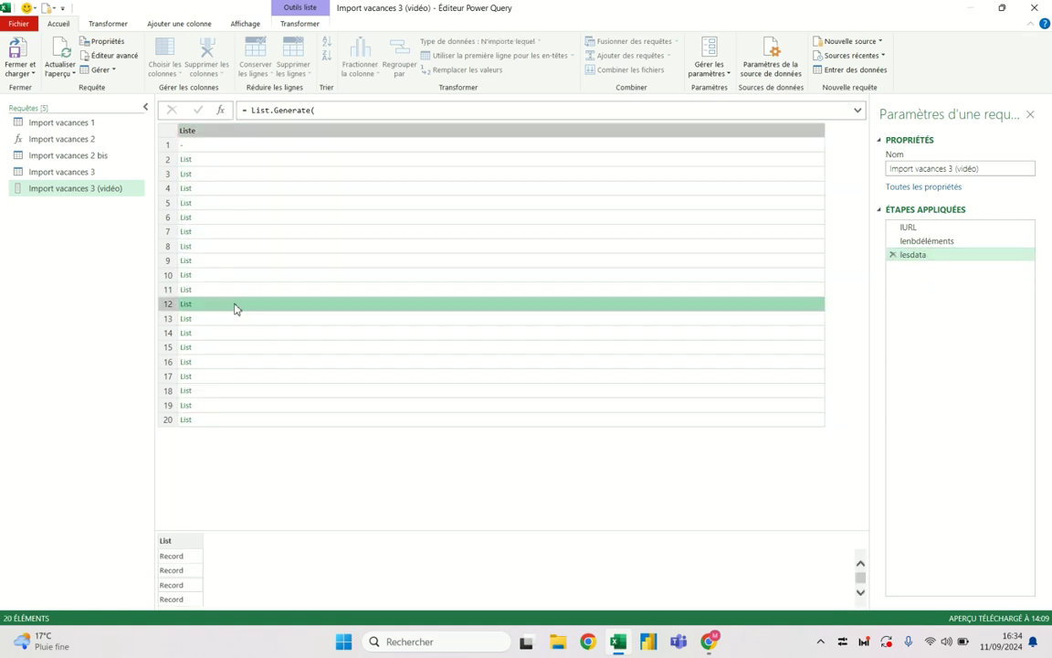
pyautogui.click(195, 156)
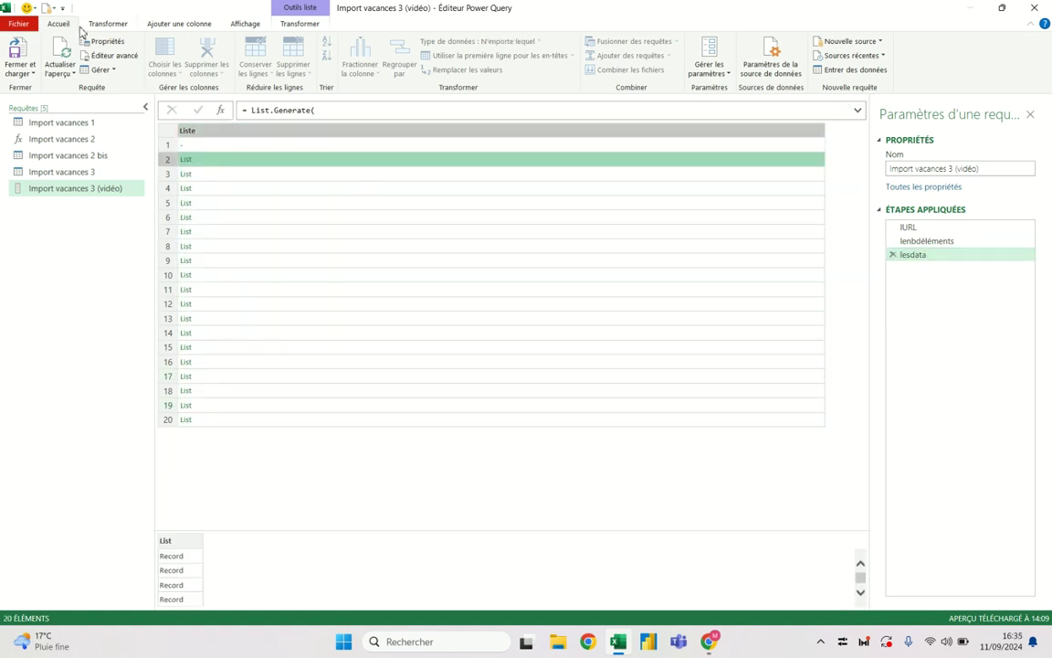
pyautogui.click(153, 28)
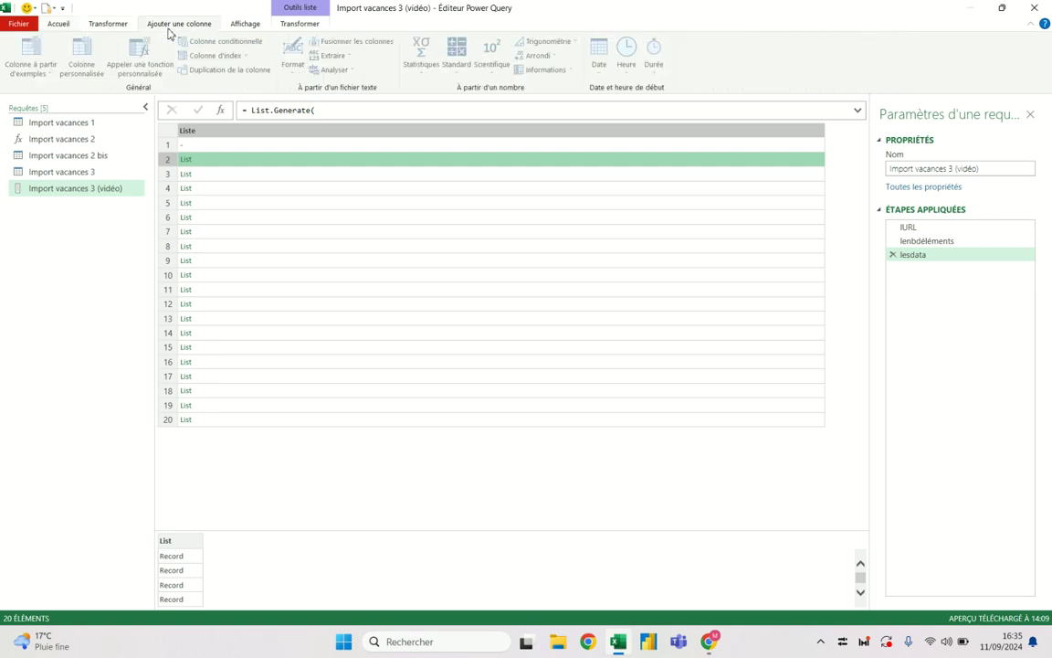
pyautogui.click(58, 25)
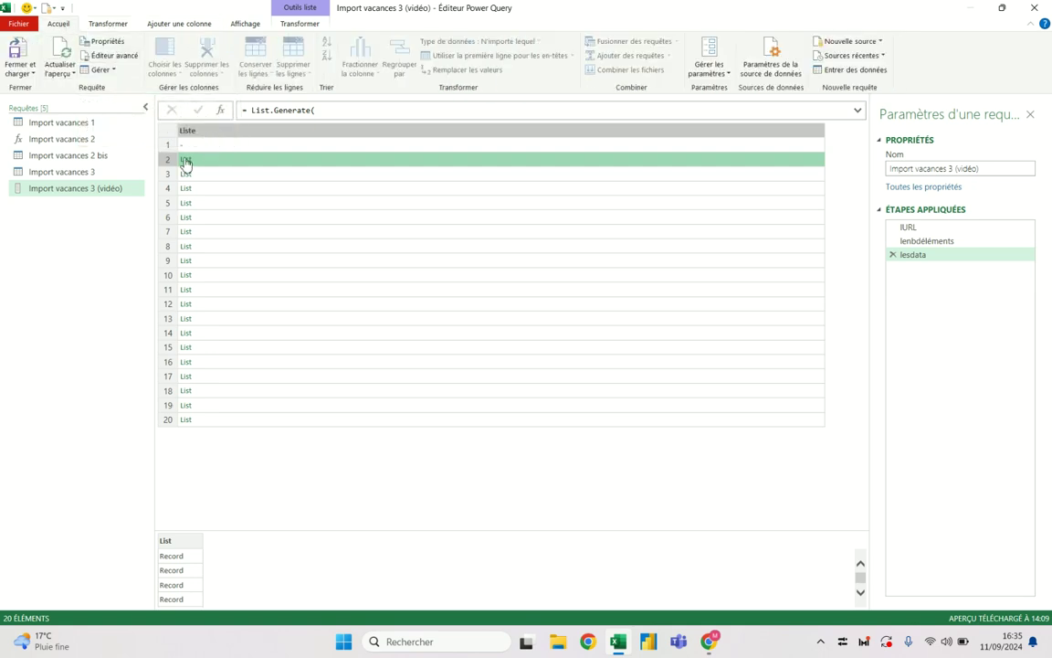
pyautogui.click(185, 160)
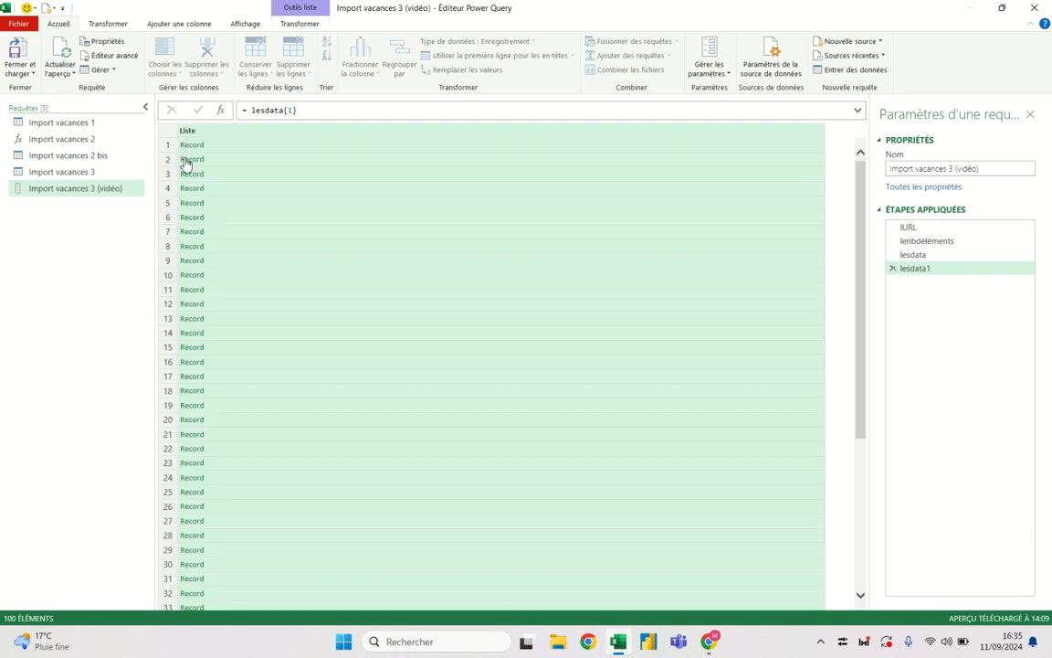
pyautogui.click(893, 268)
pyautogui.click(186, 173)
pyautogui.click(892, 269)
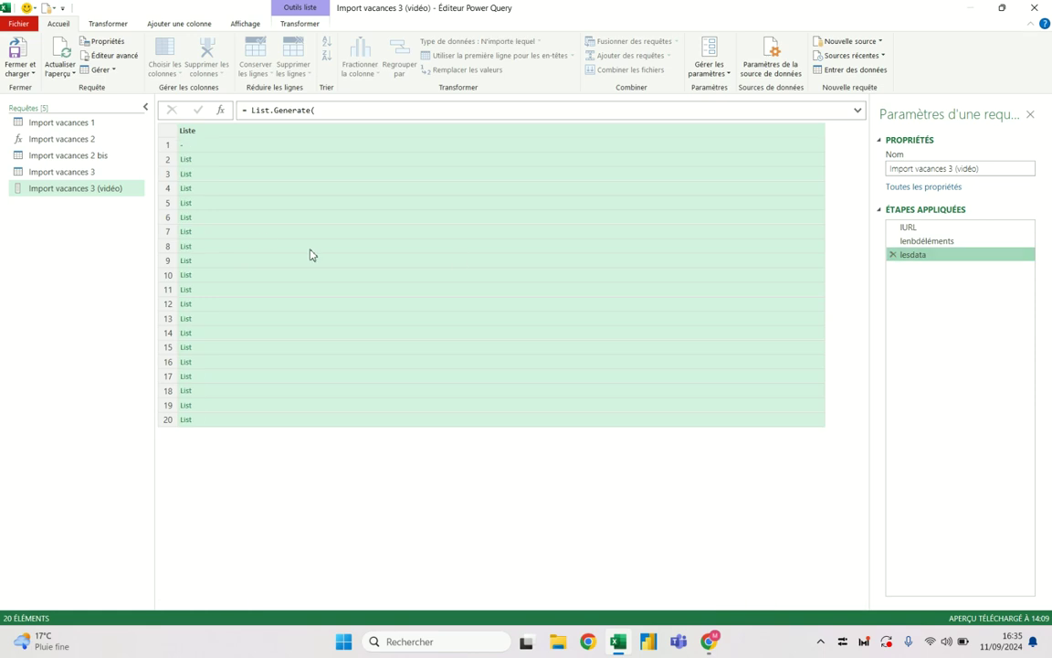
pyautogui.click(186, 202)
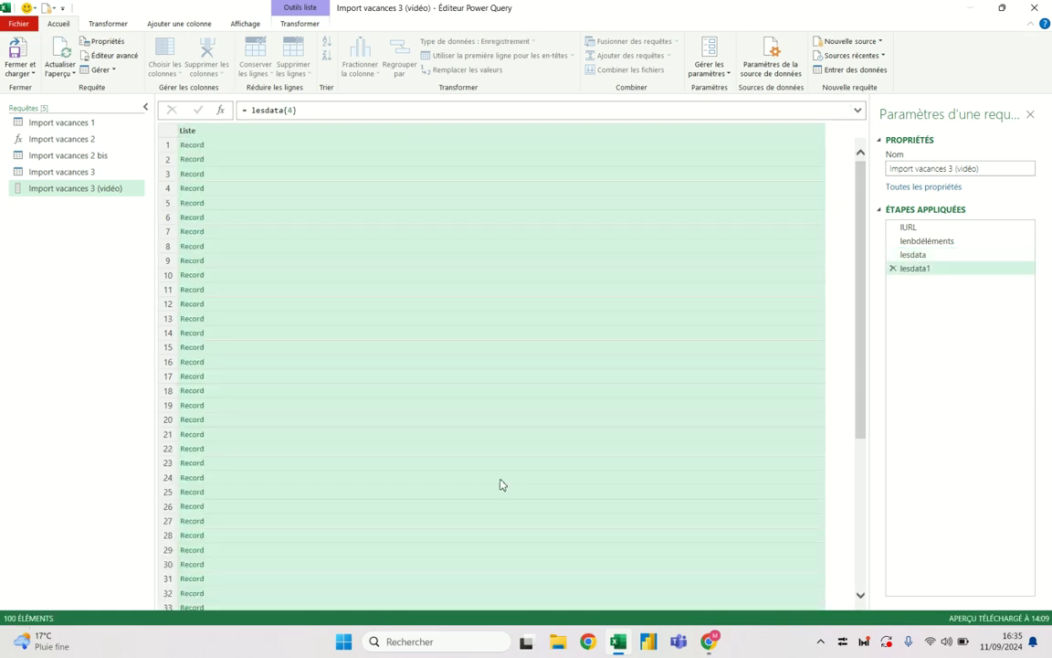
pyautogui.click(893, 269)
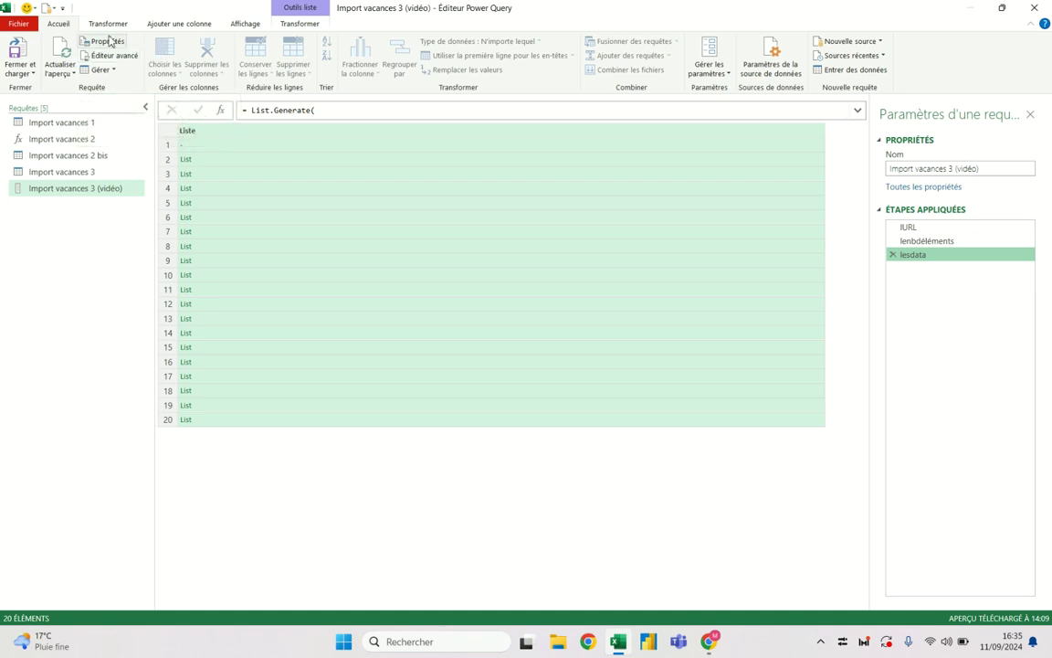
pyautogui.click(194, 148)
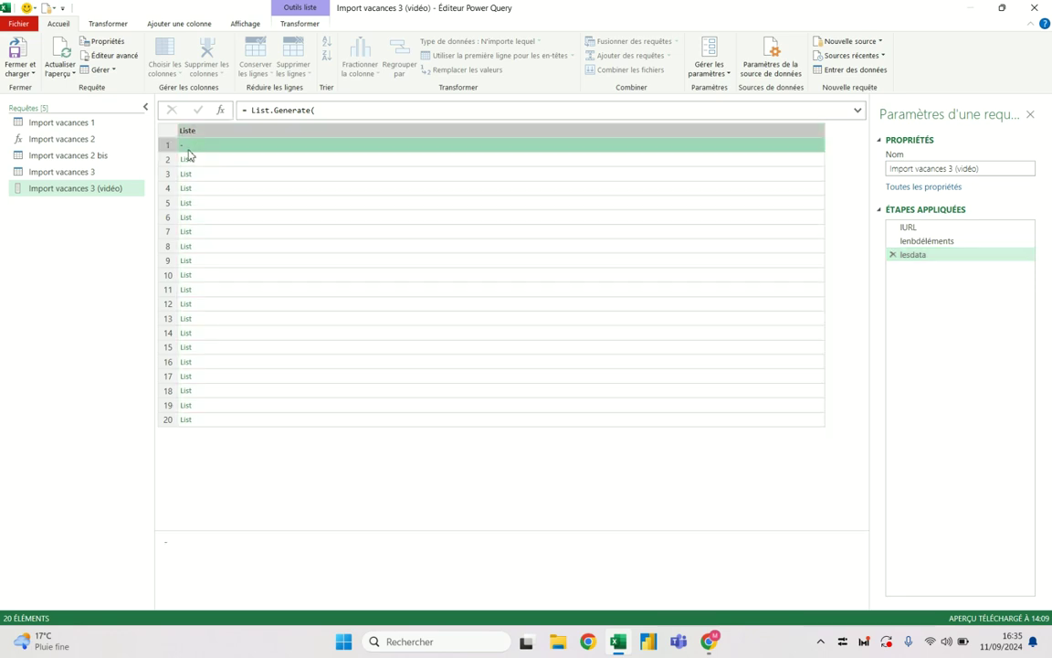
# Start the lesdata expression with List.Skip( ahead of List.Generate.
pyautogui.click(108, 55)
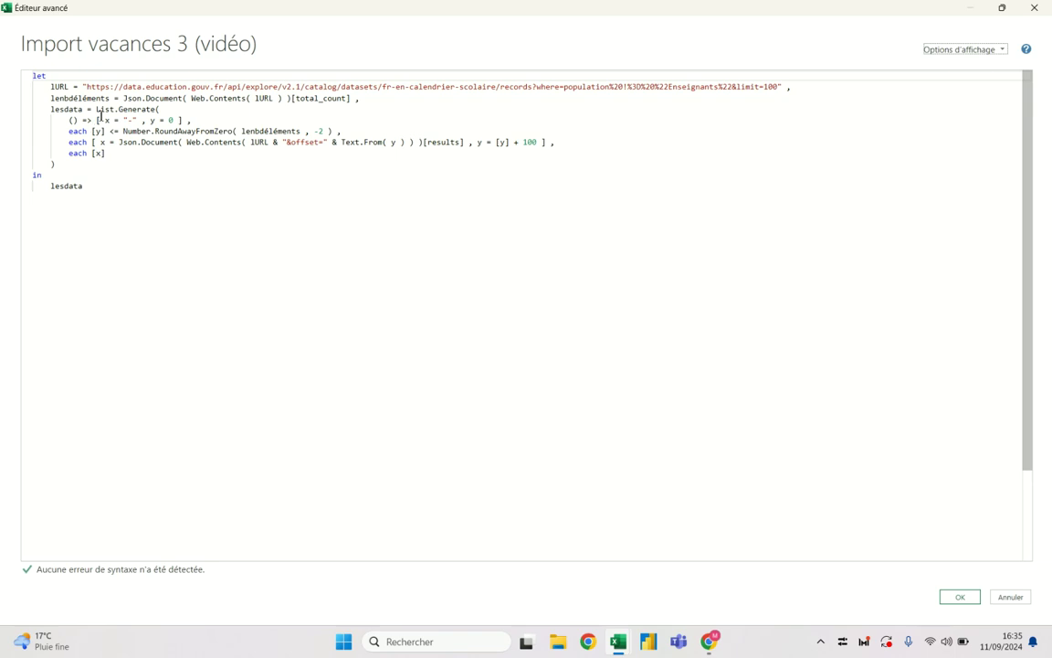
pyautogui.moveTo(139, 120); pyautogui.dragTo(124, 119)
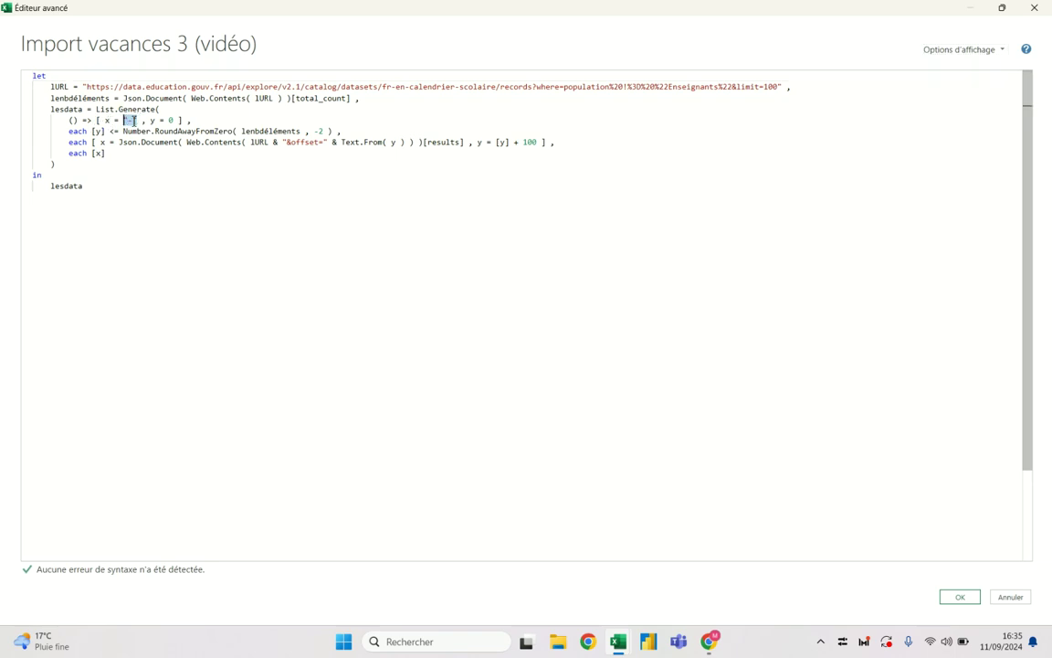
pyautogui.click(133, 119)
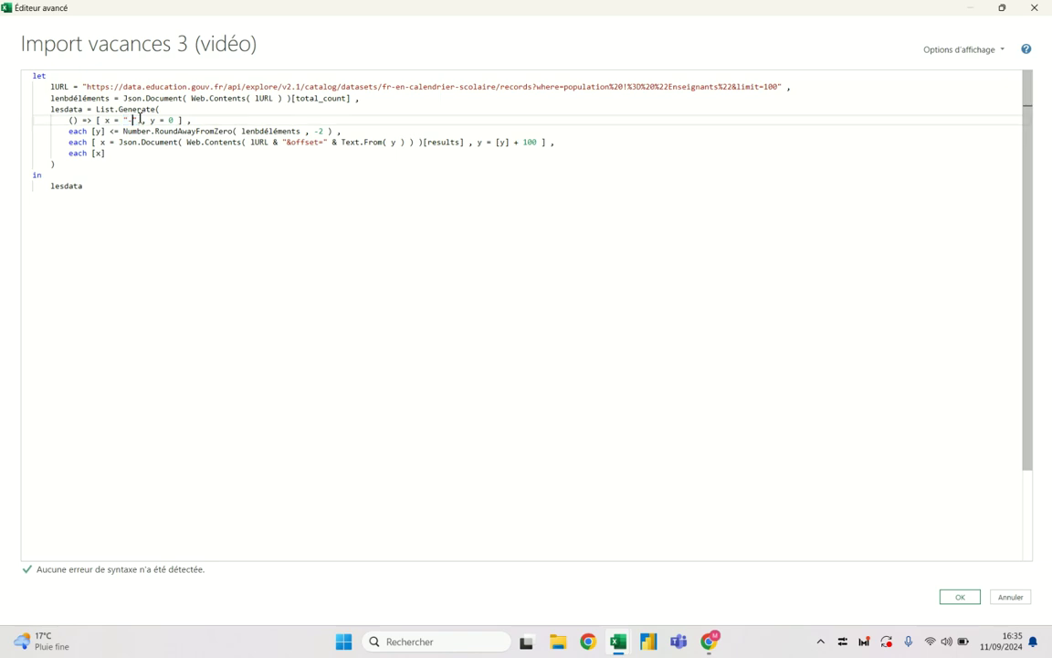
pyautogui.click(89, 108)
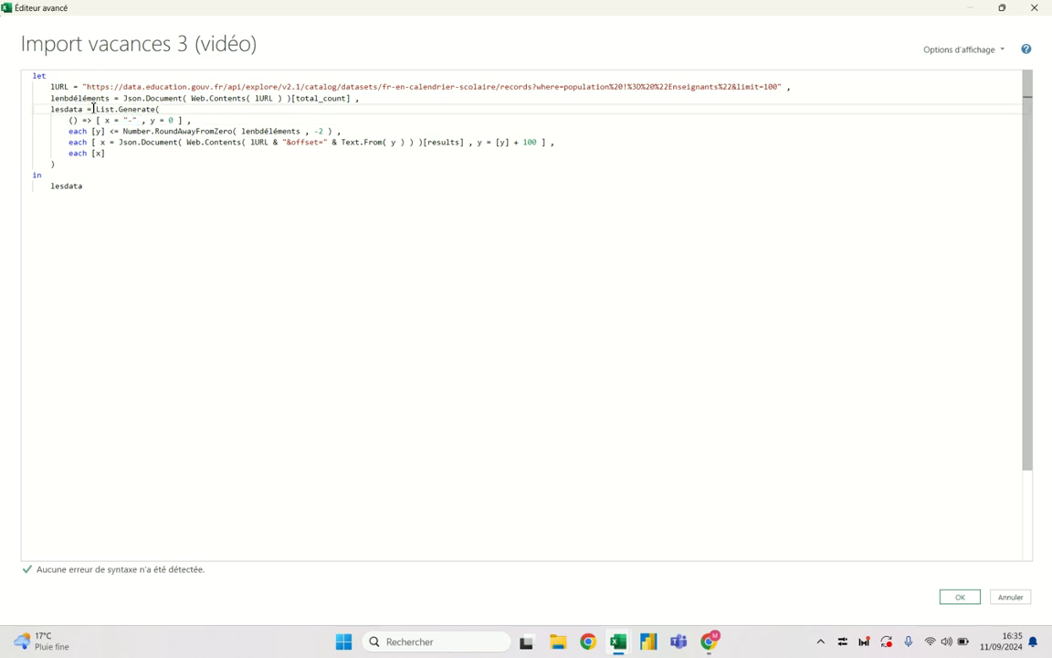
pyautogui.write('list')
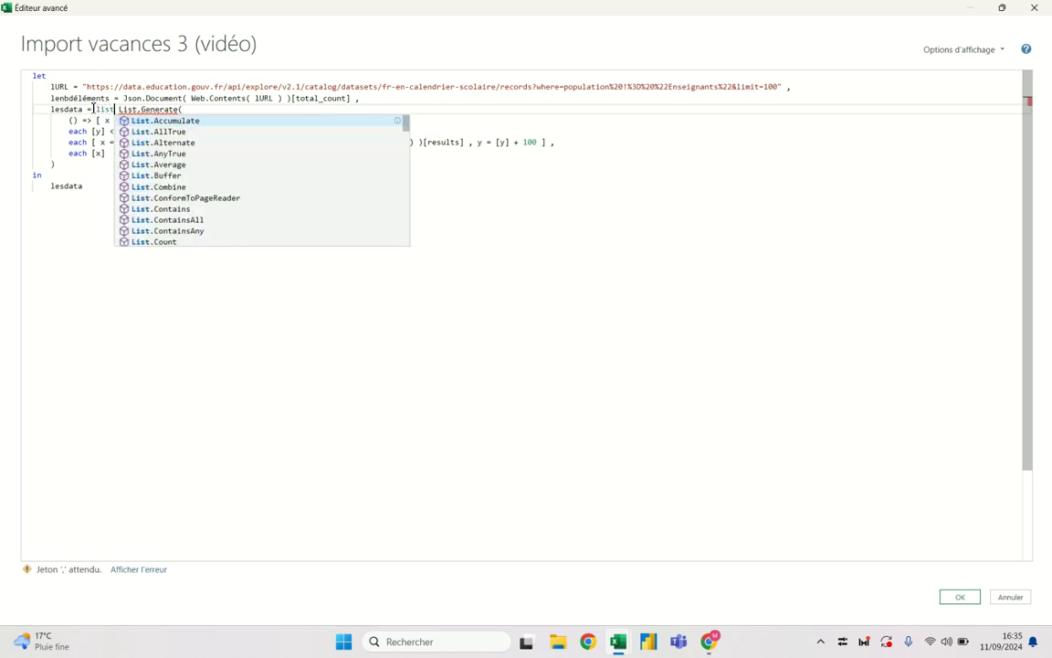
pyautogui.write('skip')
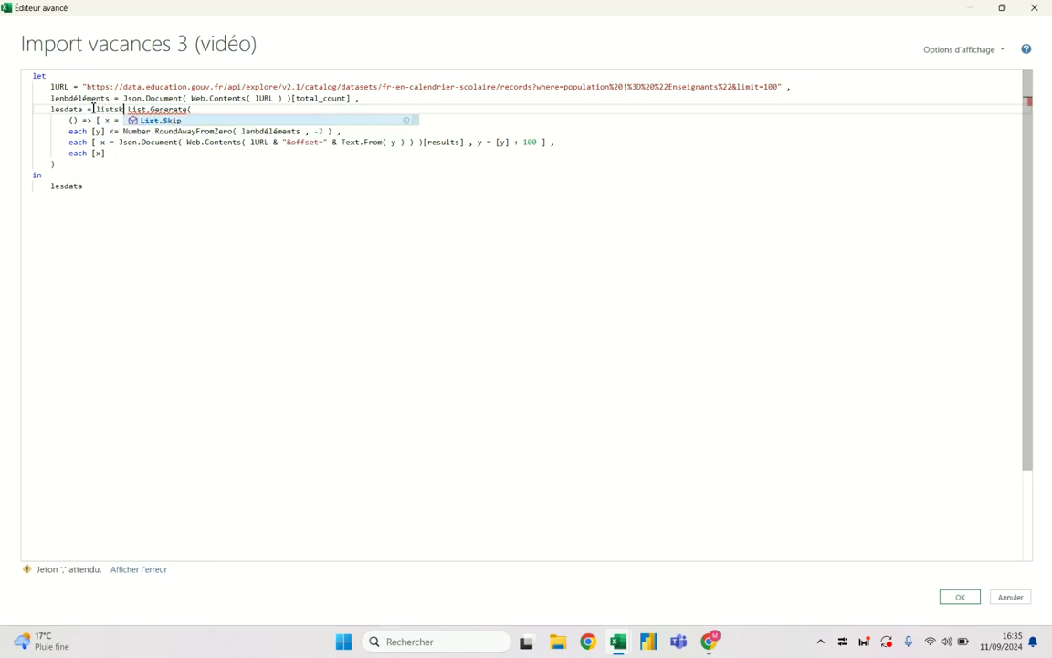
pyautogui.click(160, 119)
pyautogui.write('(')
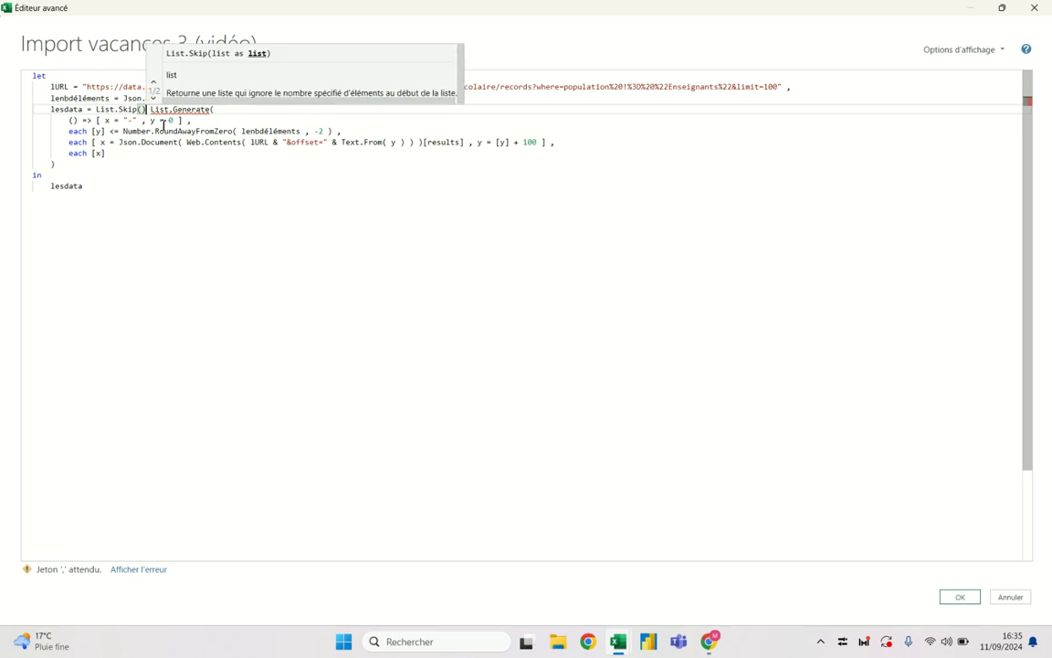
pyautogui.press('Delete')
# Put List.Generate on its own indented lines and close List.Skip with a skip count of 1.
pyautogui.click(146, 109)
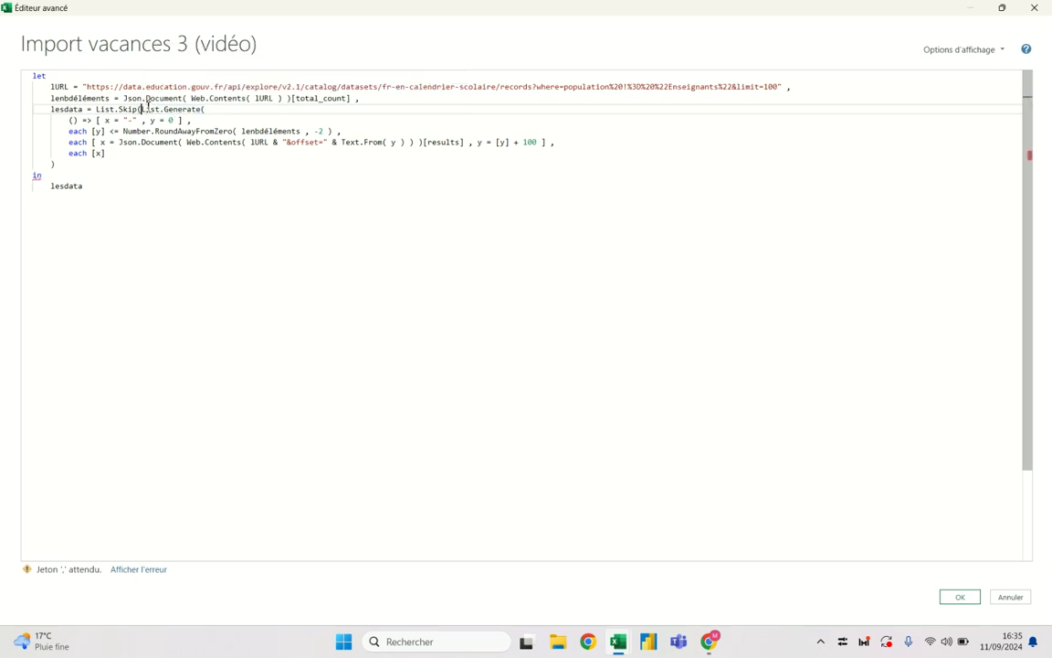
pyautogui.press('Return')
pyautogui.press('Down')
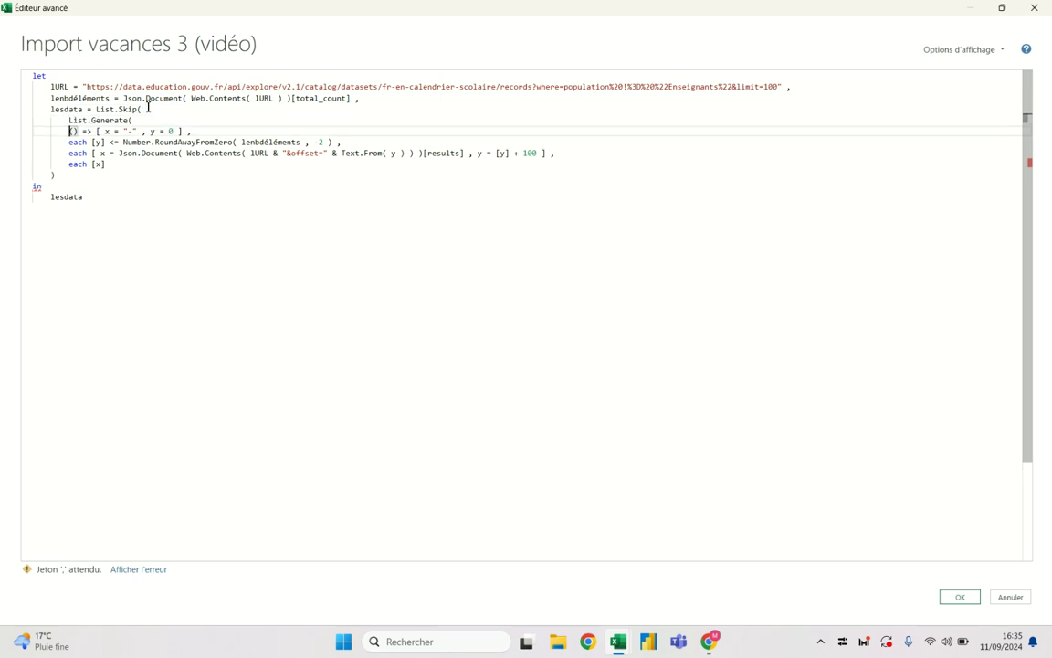
pyautogui.hotkey('shift', 'Down')
pyautogui.hotkey('shift', 'Down')
pyautogui.hotkey('shift', 'Down')
pyautogui.hotkey('shift', 'Down')
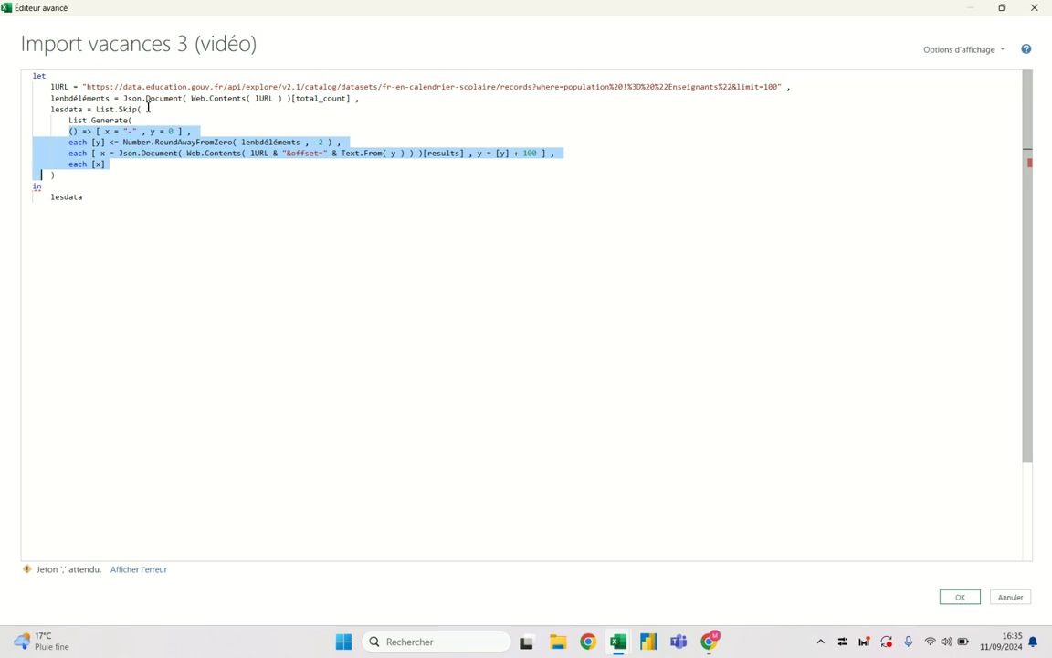
pyautogui.press('Tab')
pyautogui.press('Down')
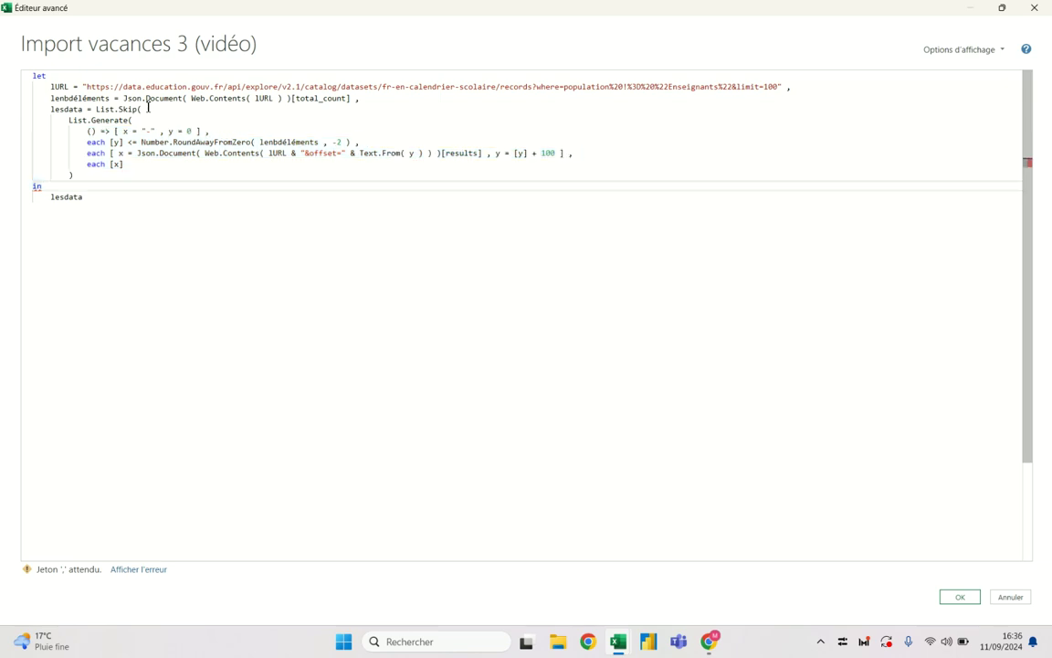
pyautogui.click(102, 172)
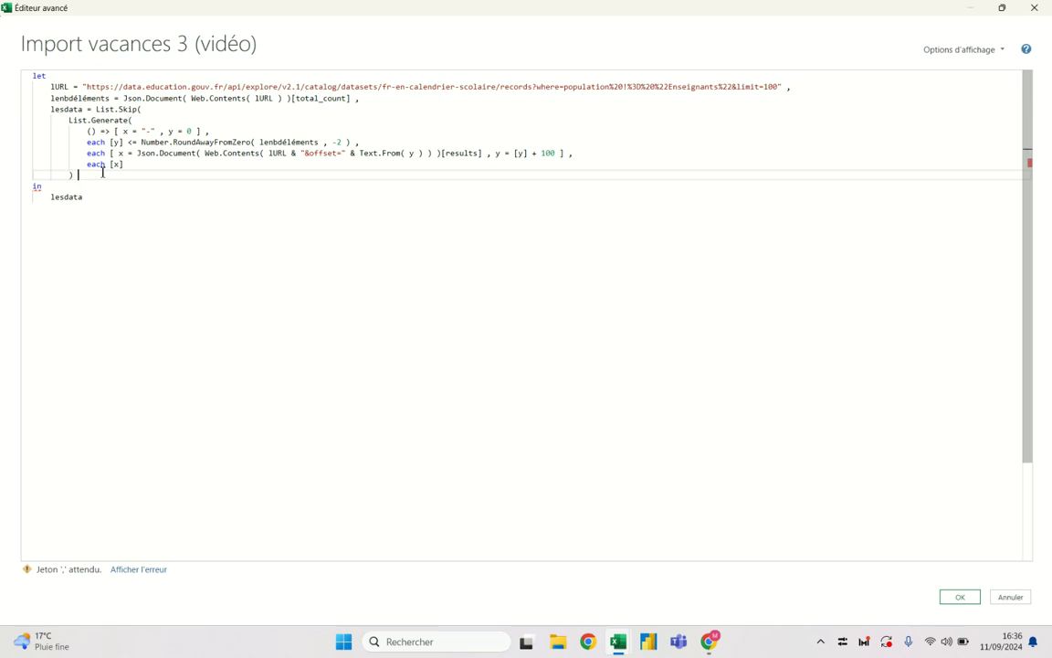
pyautogui.write(',')
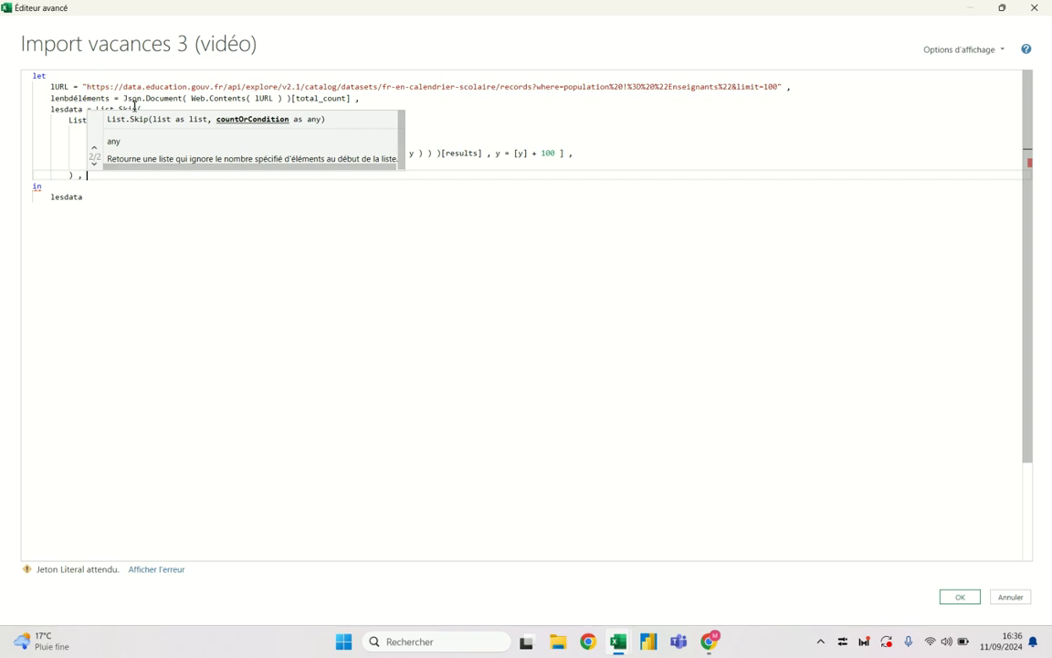
pyautogui.moveTo(119, 109)
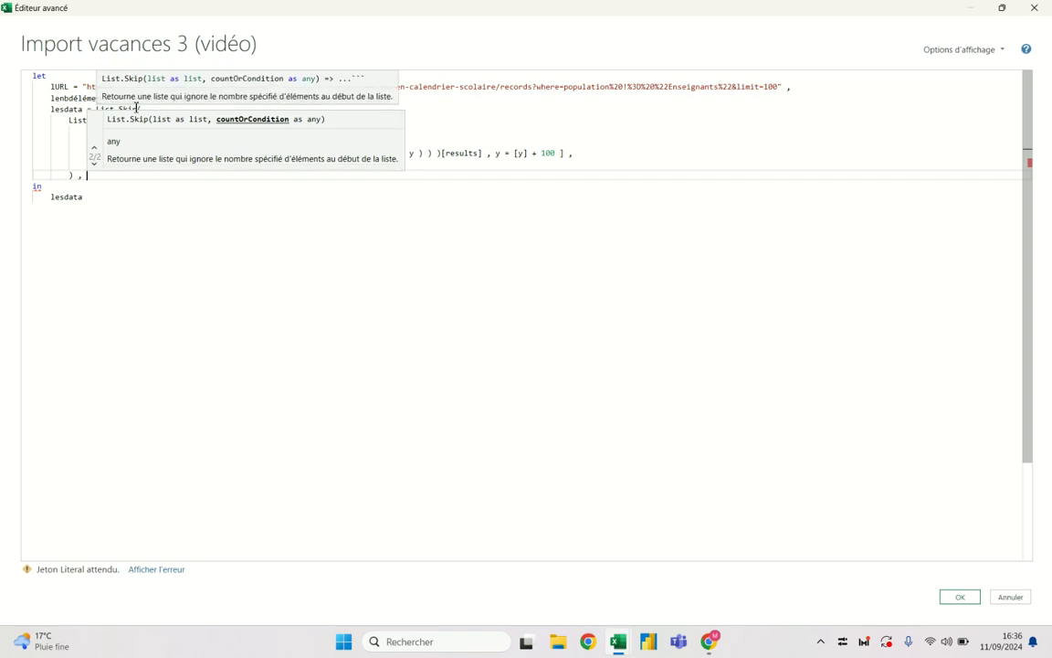
pyautogui.write('1 ')
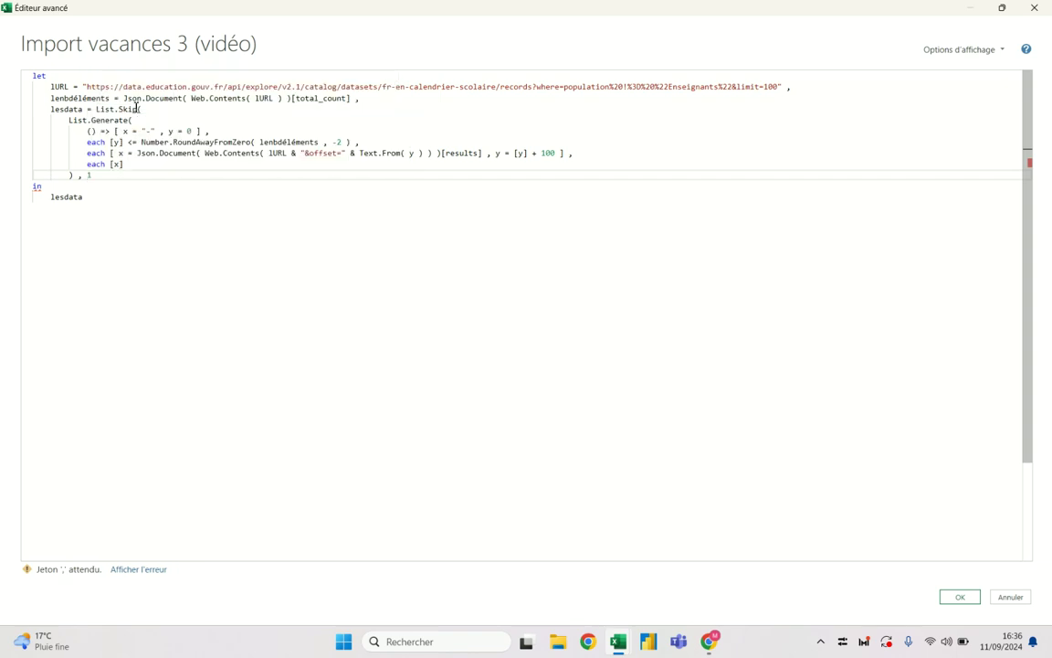
pyautogui.write(')')
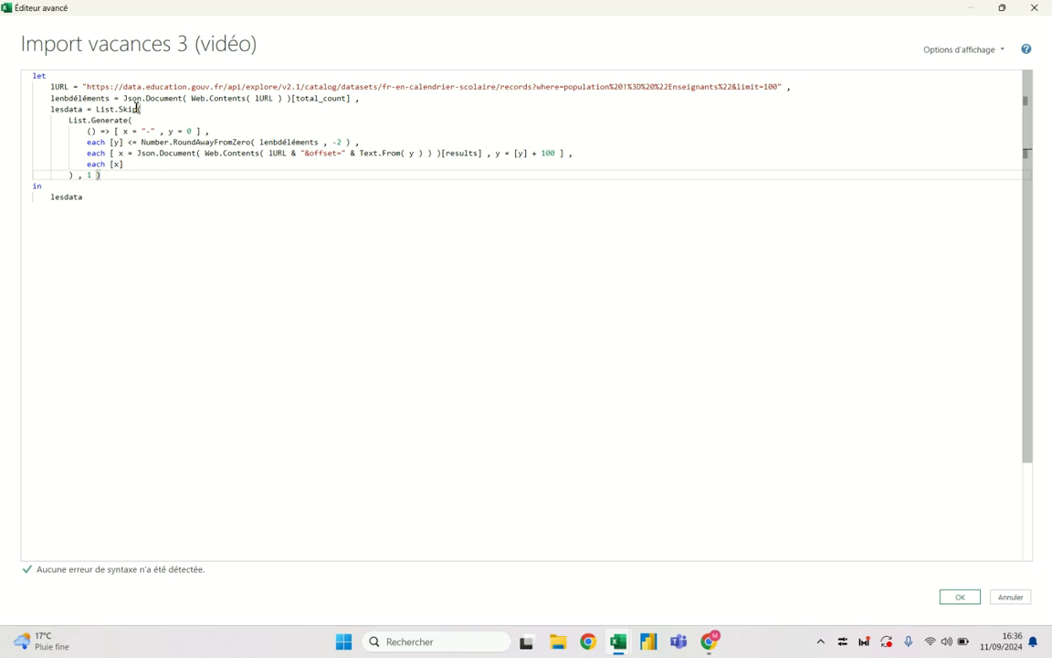
pyautogui.press('Left')
pyautogui.press('Return')
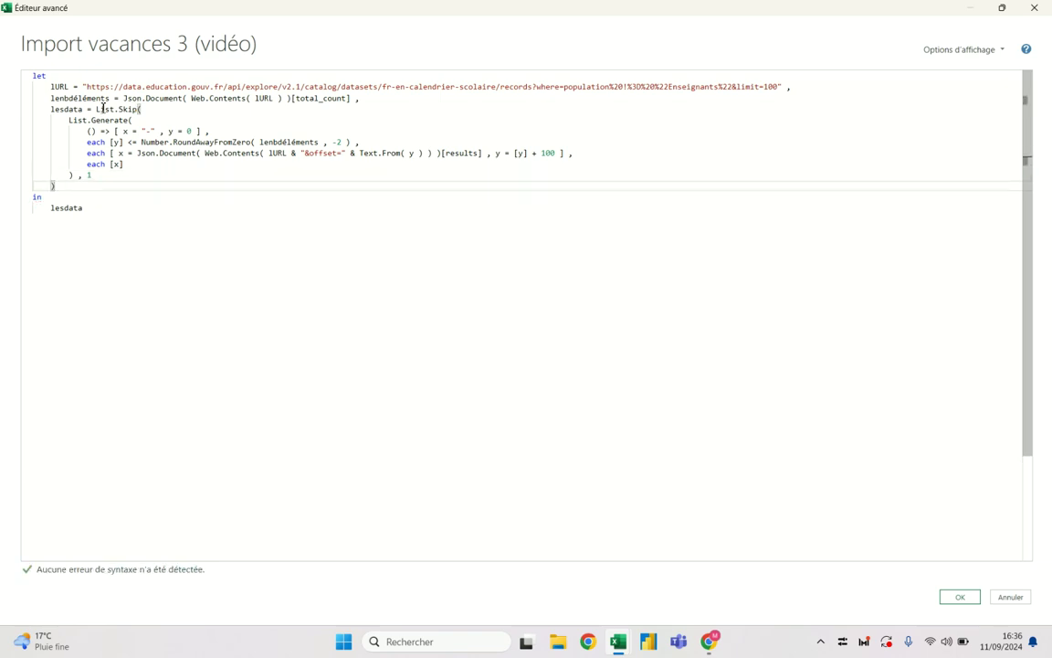
# Review the List.Skip(List.Generate(...), 1) expression and apply the edited code.
pyautogui.moveTo(95, 109); pyautogui.dragTo(140, 109)
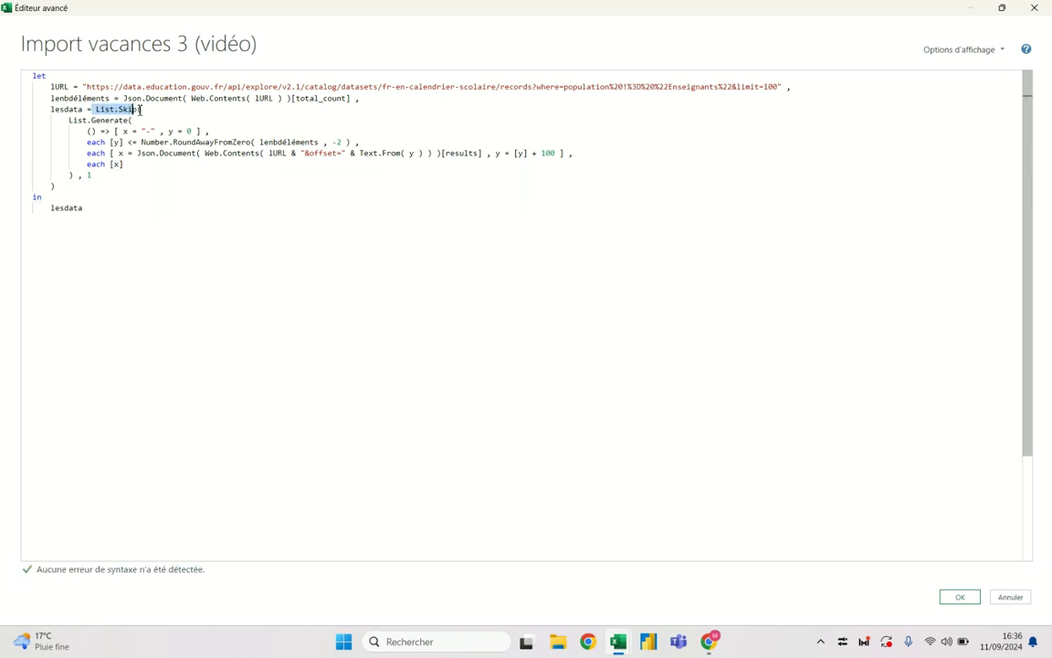
pyautogui.click(55, 185)
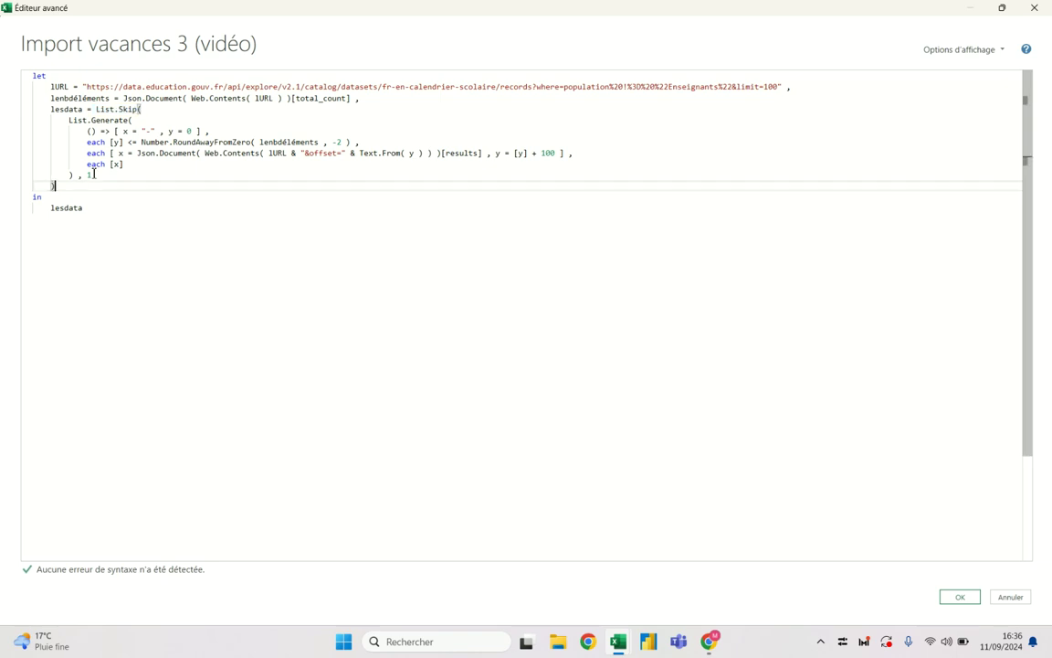
pyautogui.click(69, 120)
pyautogui.moveTo(69, 120); pyautogui.dragTo(73, 175)
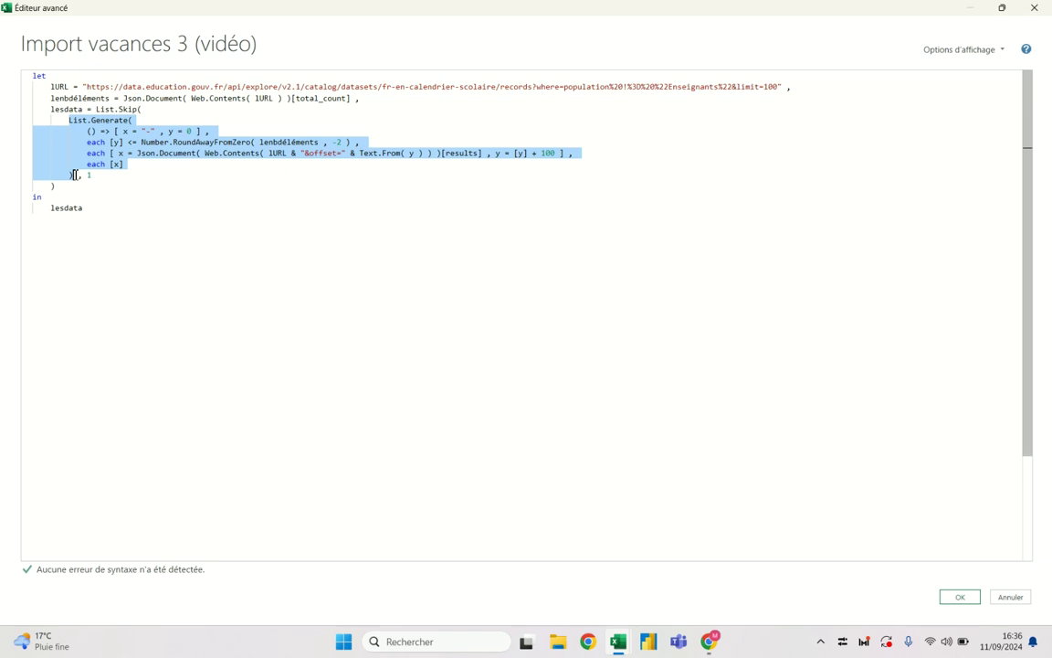
pyautogui.click(85, 175)
pyautogui.click(110, 175)
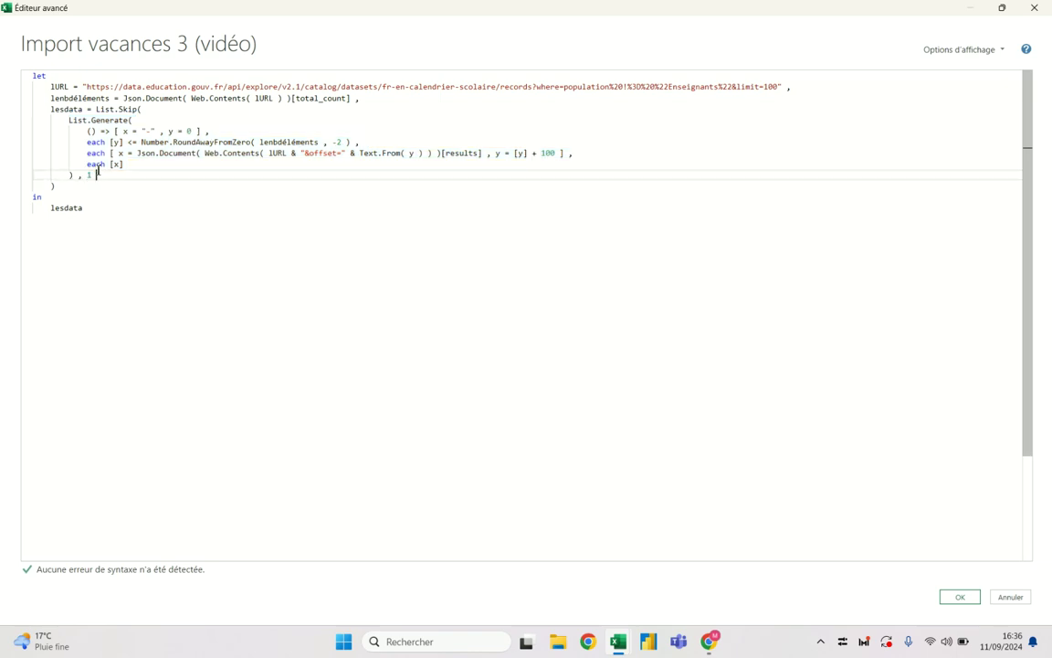
pyautogui.click(958, 599)
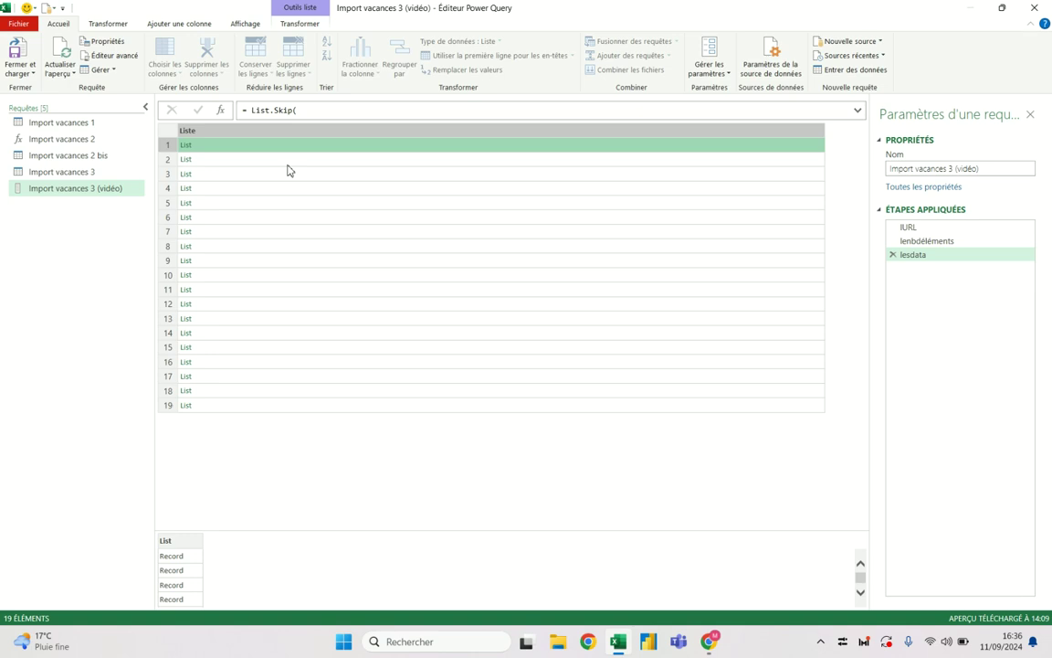
# Convert the page list into a table with List Tools > To Table.
pyautogui.click(299, 23)
pyautogui.click(18, 57)
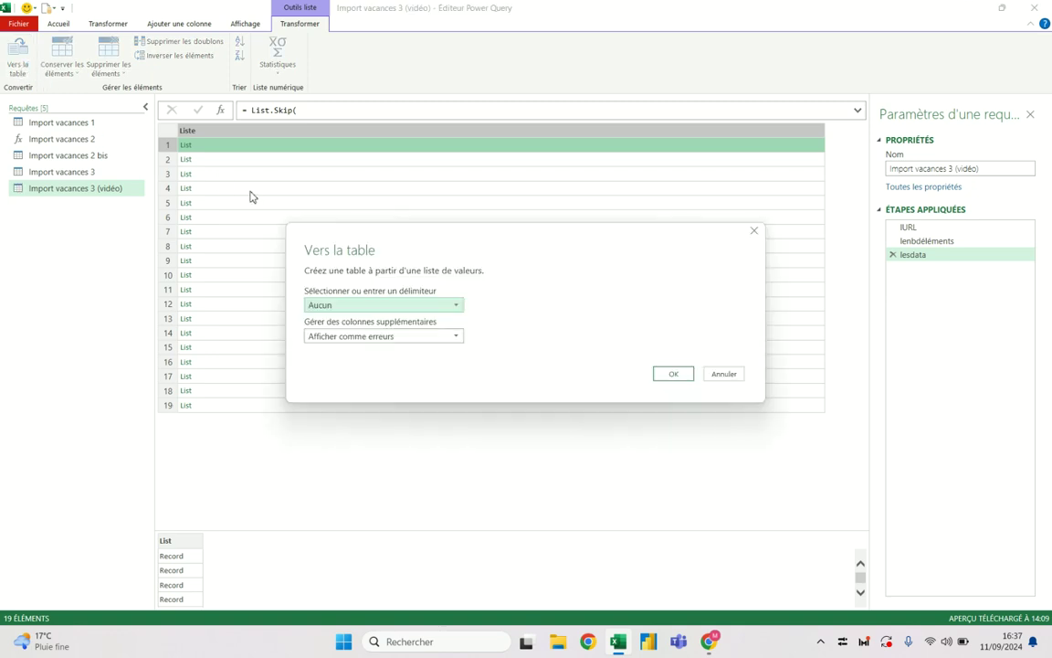
pyautogui.click(674, 375)
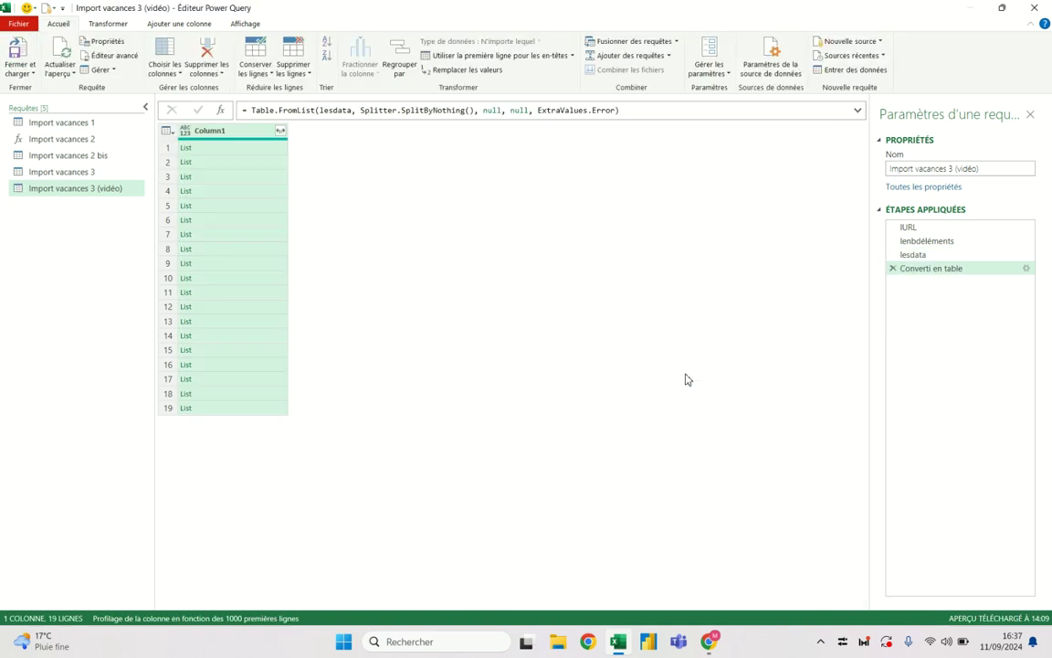
# Expand Column1 into new rows, then into record columns without the Column1 prefix.
pyautogui.click(281, 133)
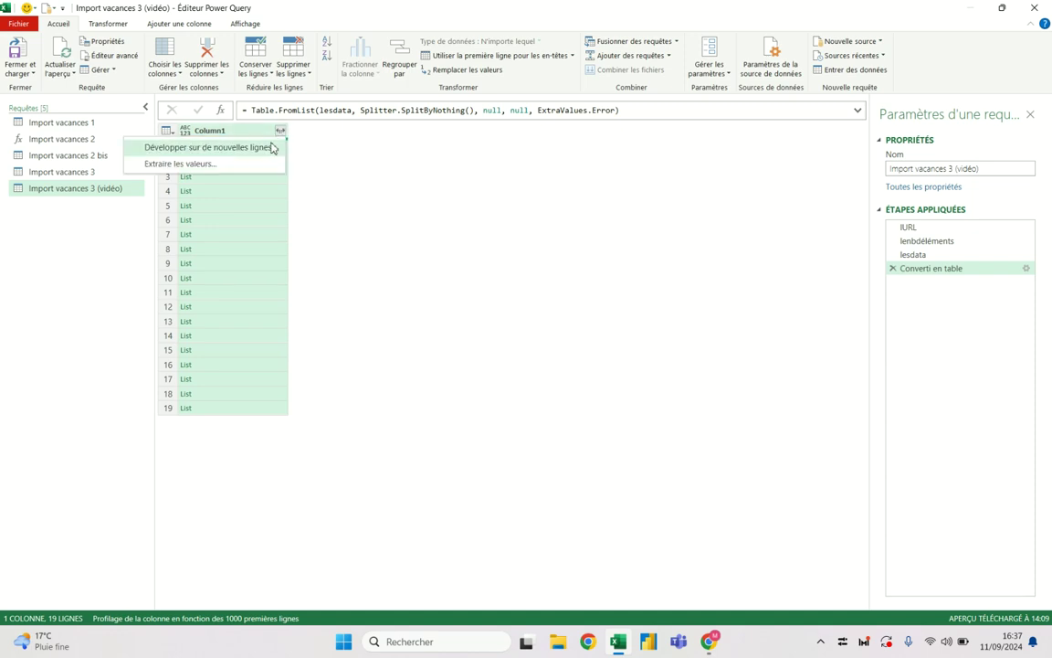
pyautogui.click(270, 148)
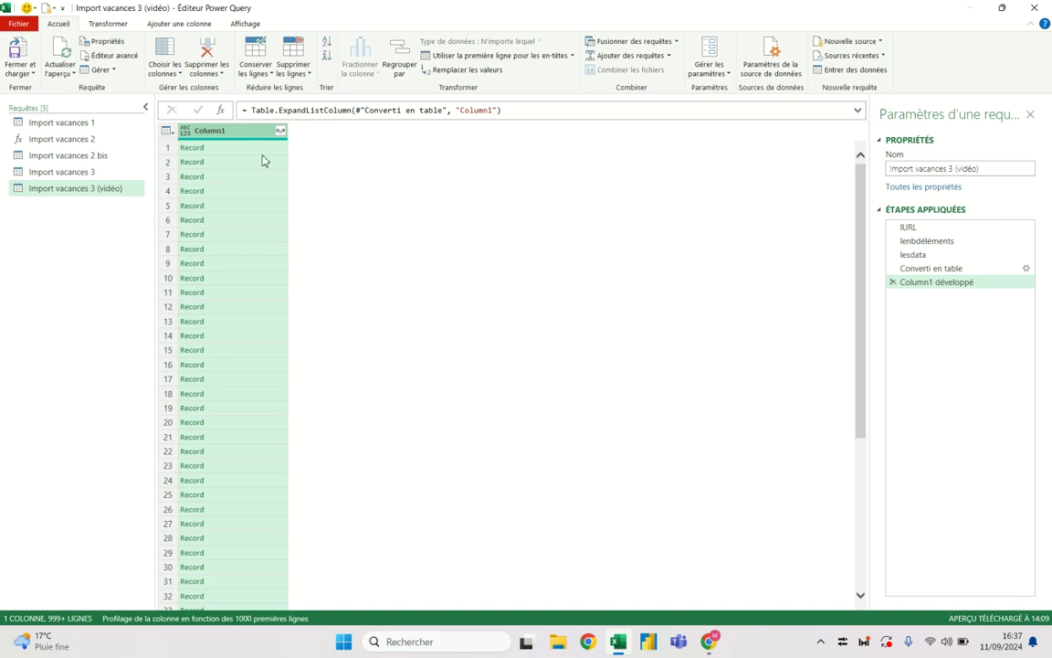
pyautogui.click(954, 269)
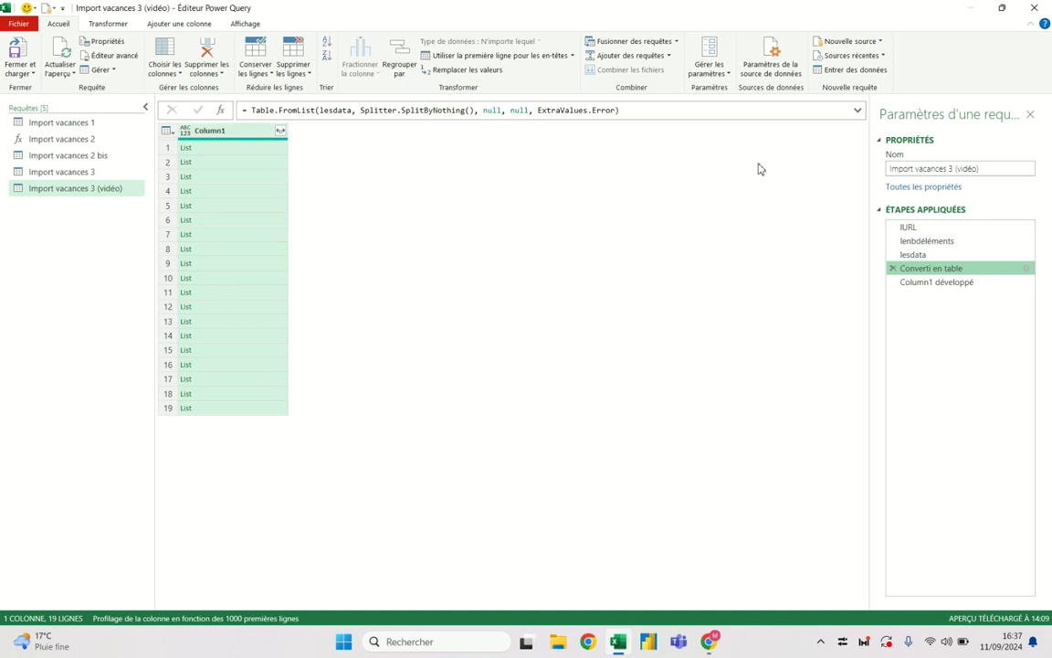
pyautogui.click(945, 281)
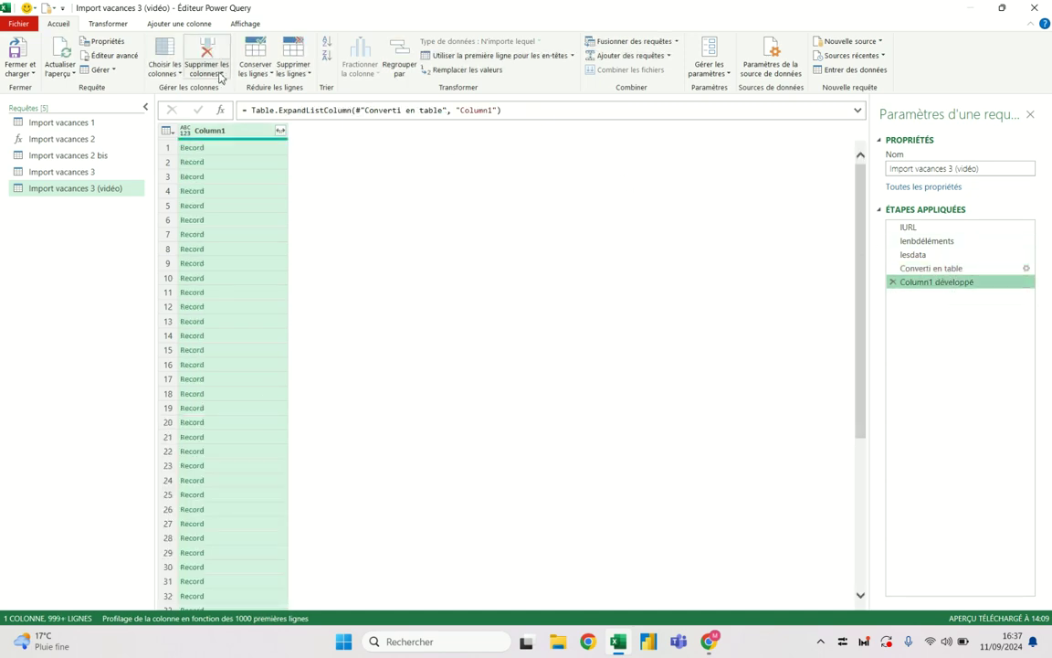
pyautogui.click(281, 130)
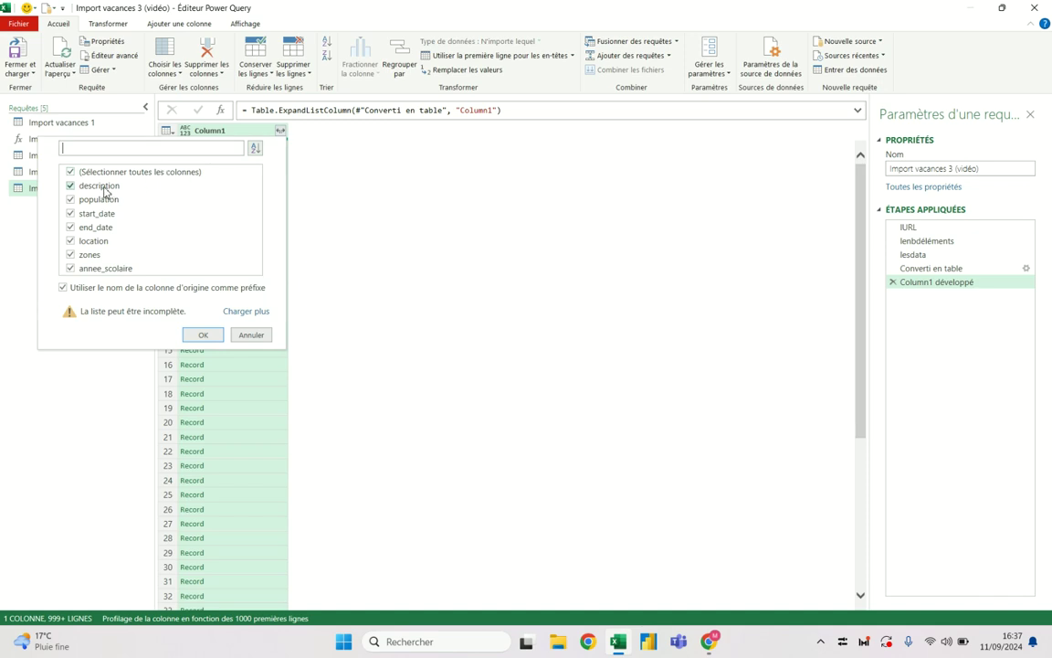
pyautogui.click(87, 287)
pyautogui.click(202, 335)
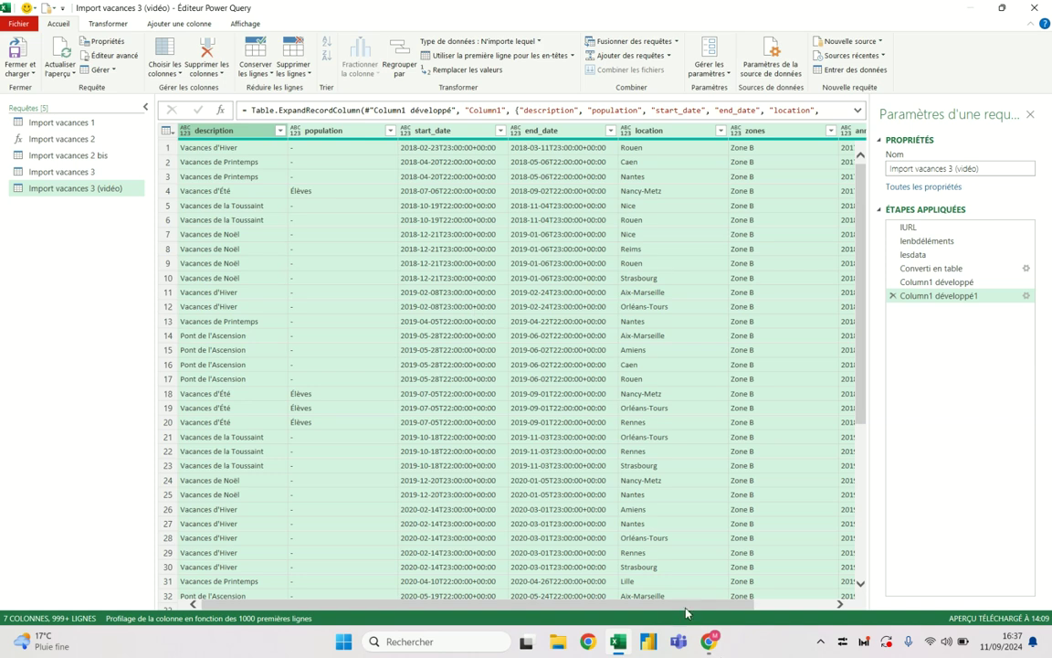
# Locate and select the annee_scolaire and population columns.
pyautogui.click(804, 604)
pyautogui.click(781, 136)
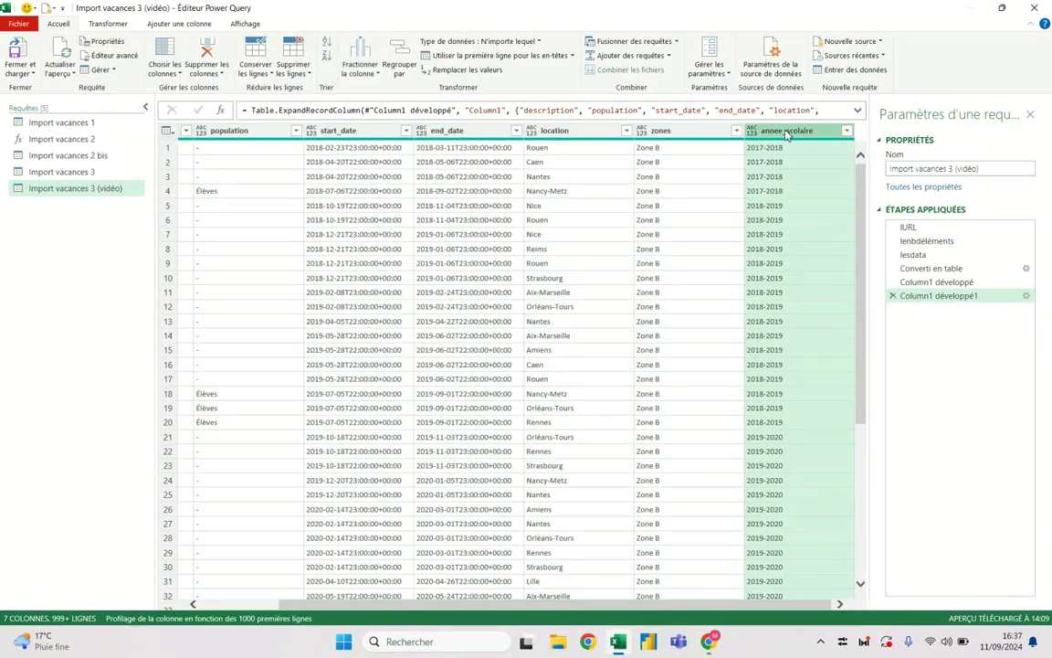
pyautogui.moveTo(731, 605); pyautogui.dragTo(566, 614)
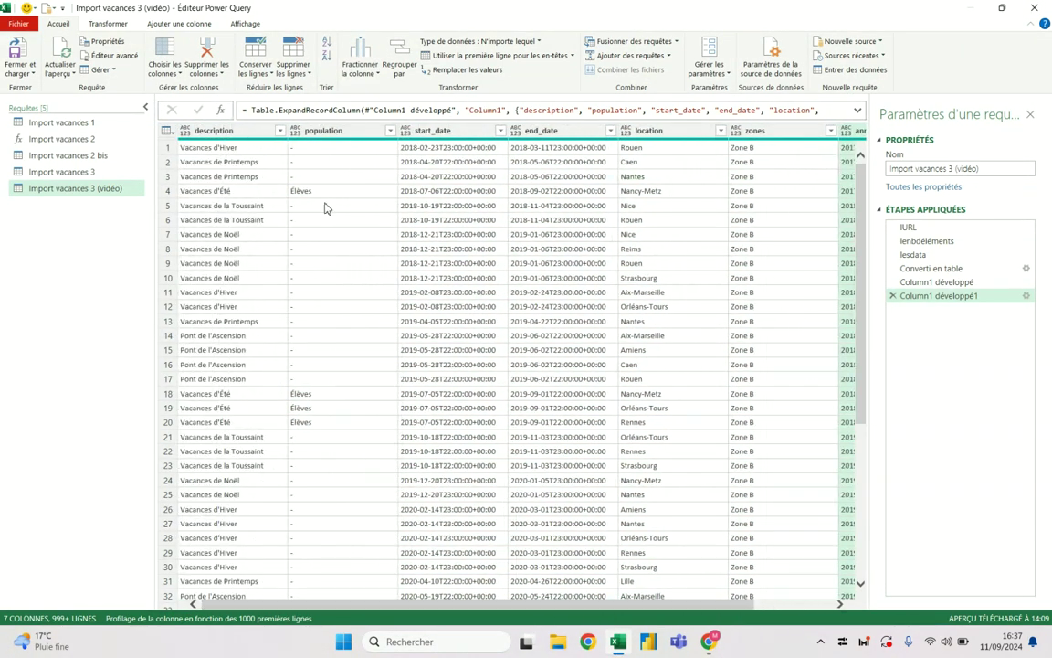
pyautogui.click(354, 131)
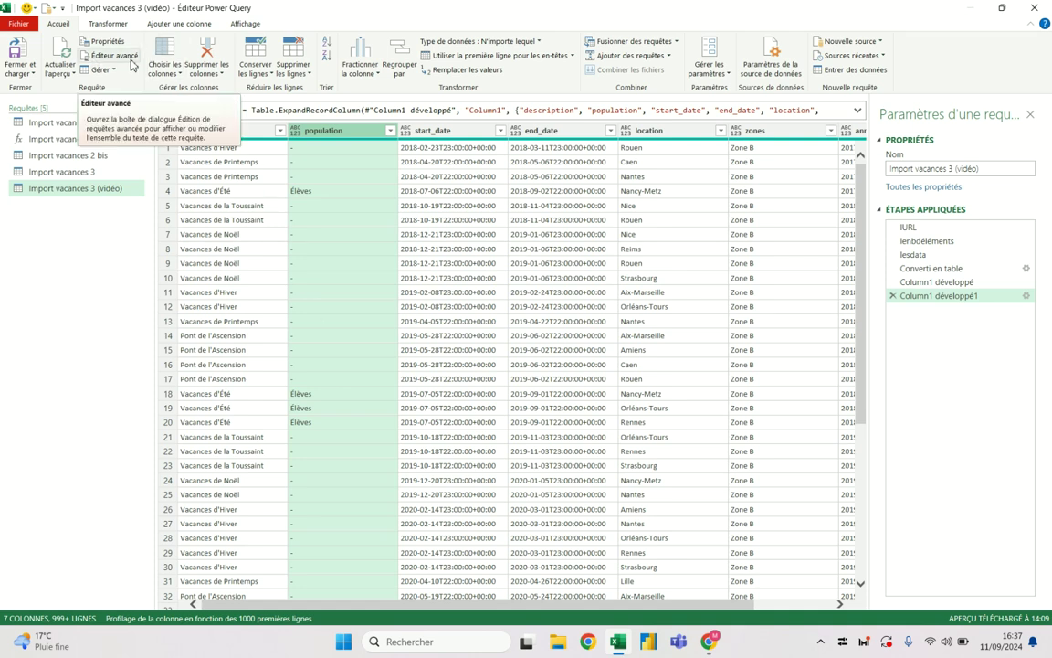
# Uncheck population and annee_scolaire in the Column1 développé1 expansion, then open Import vacances 3.
pyautogui.doubleClick(914, 296)
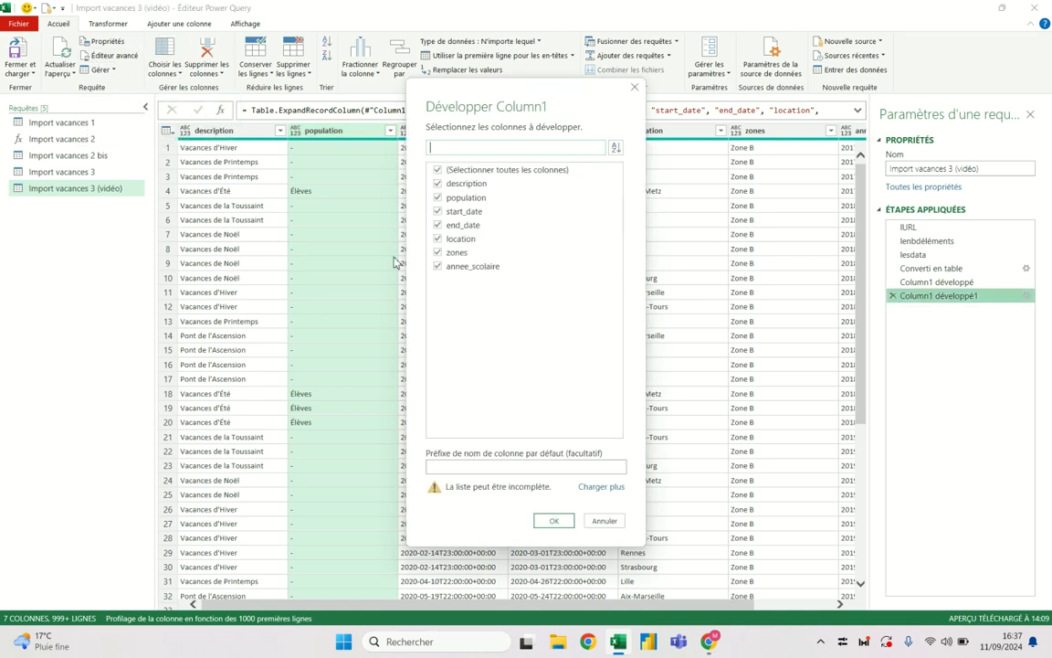
pyautogui.click(439, 198)
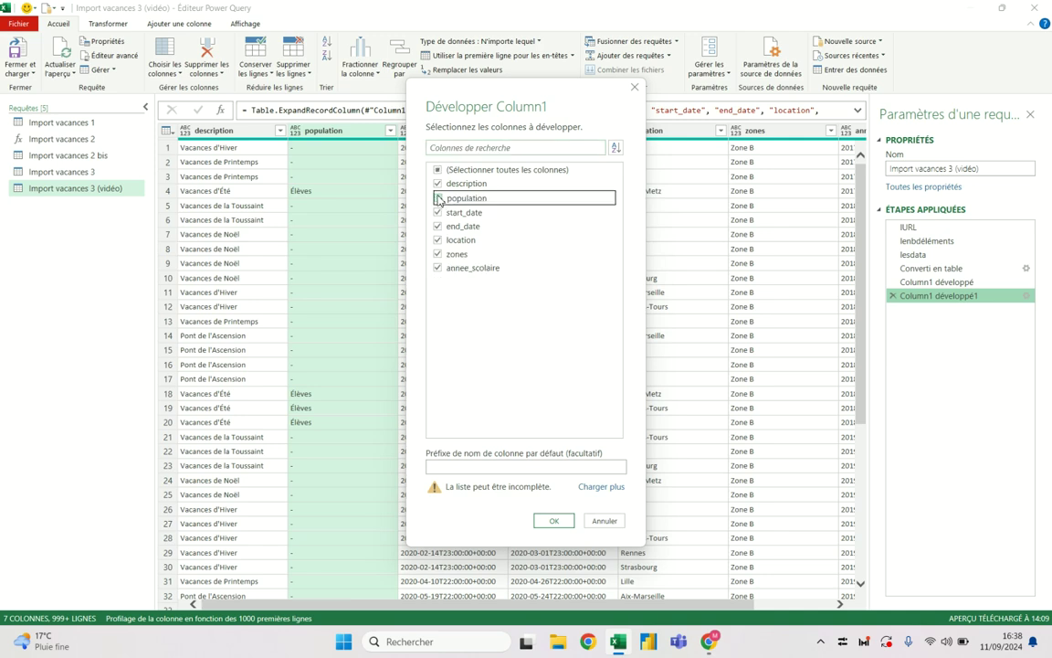
pyautogui.click(439, 268)
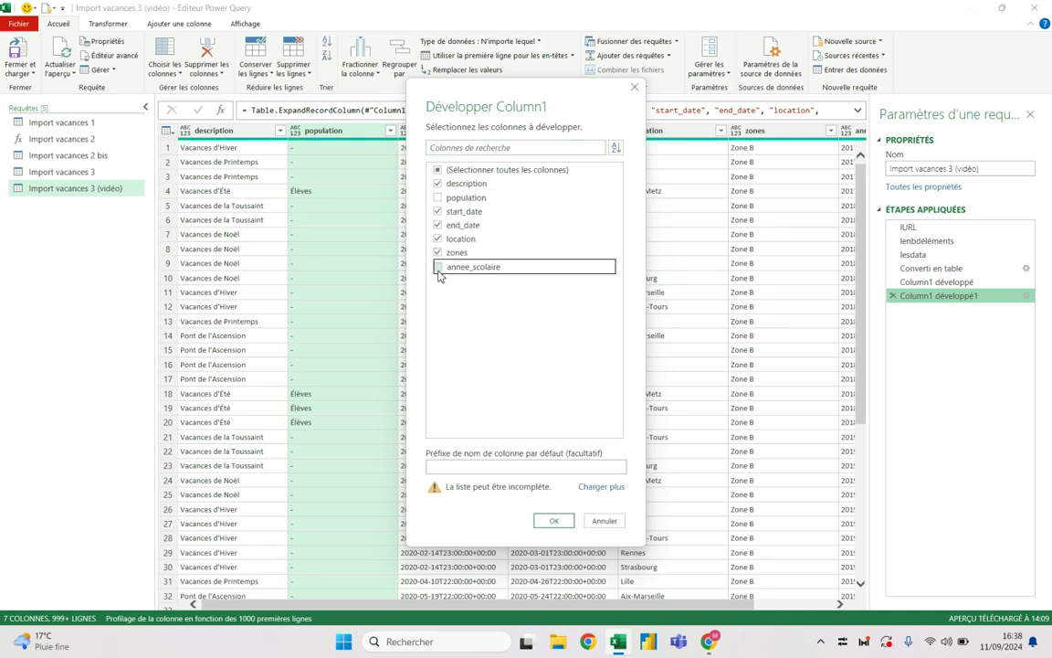
pyautogui.click(555, 521)
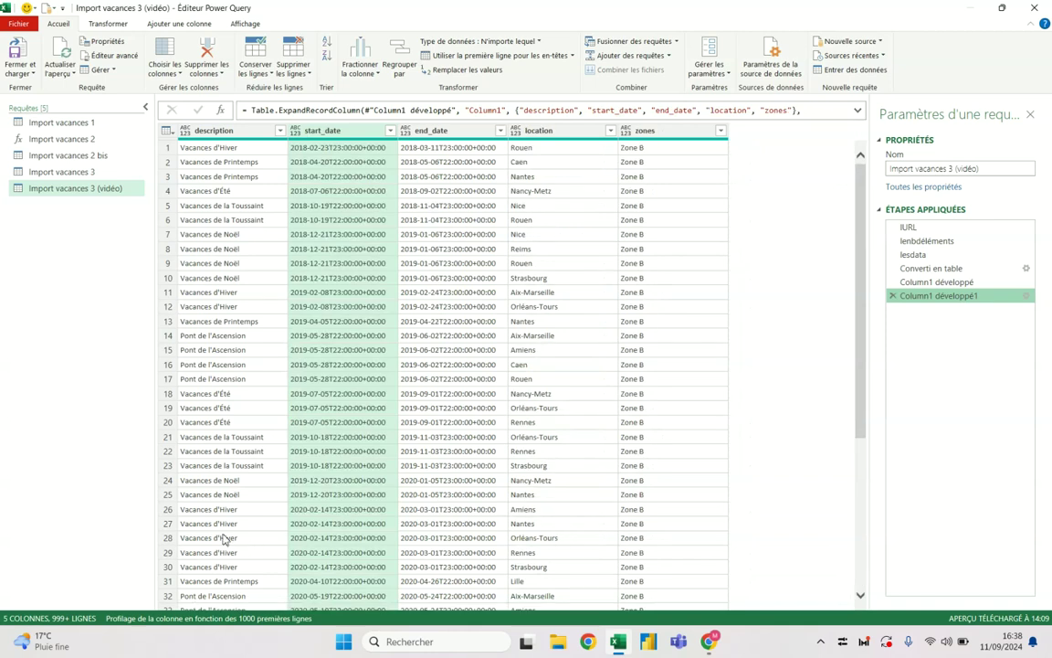
pyautogui.click(75, 173)
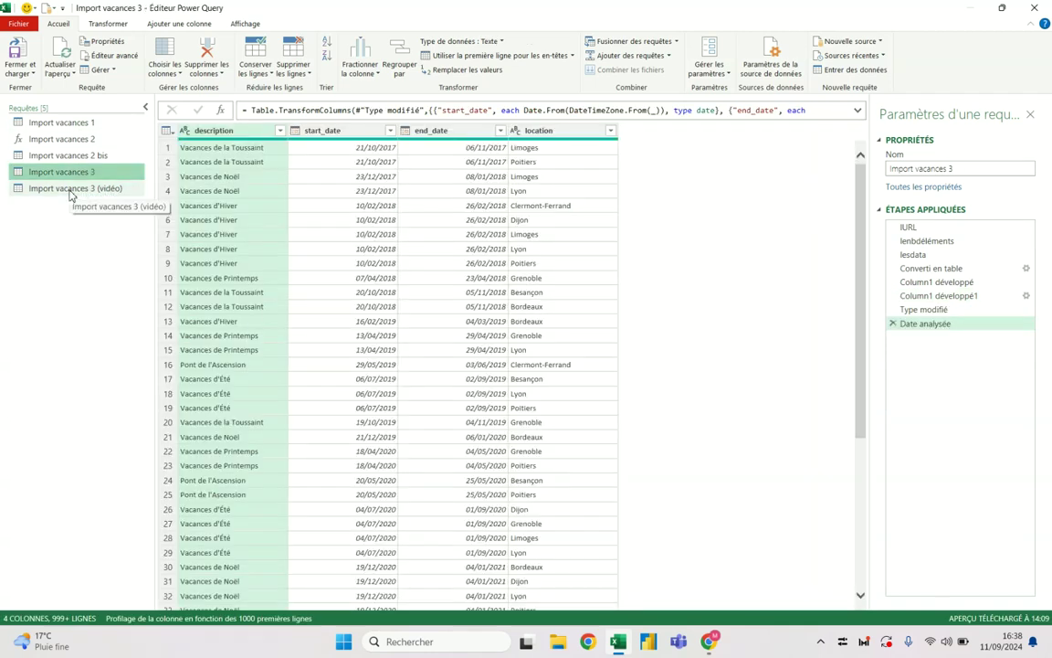
# In Import vacances 3 (vidéo), remove zones from the Column1 développé1 expansion.
pyautogui.click(70, 190)
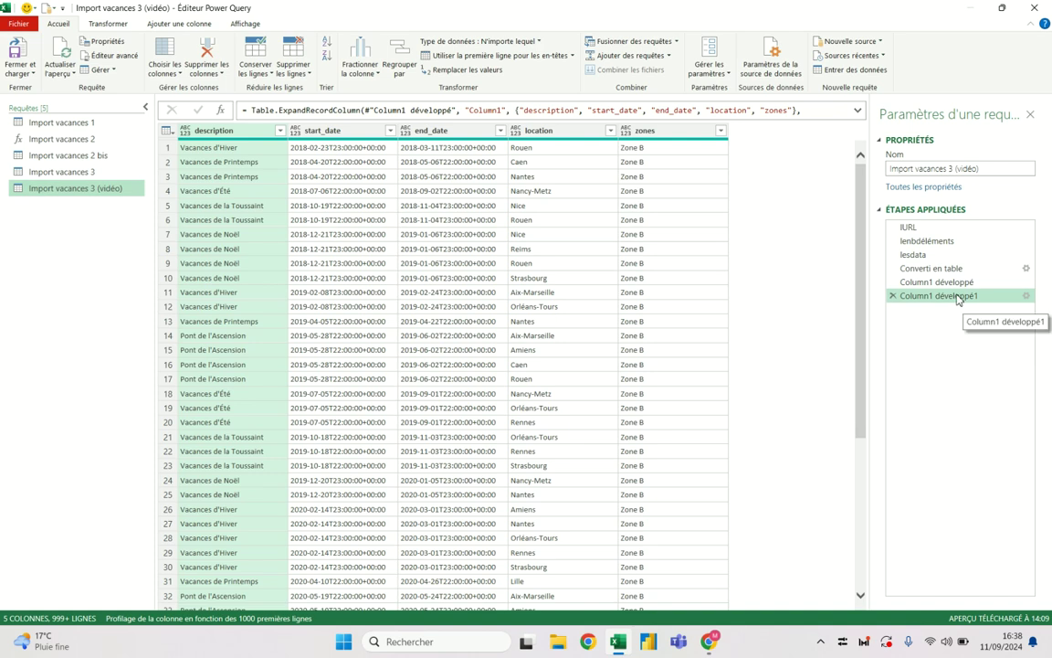
pyautogui.click(437, 252)
pyautogui.click(559, 521)
pyautogui.click(559, 520)
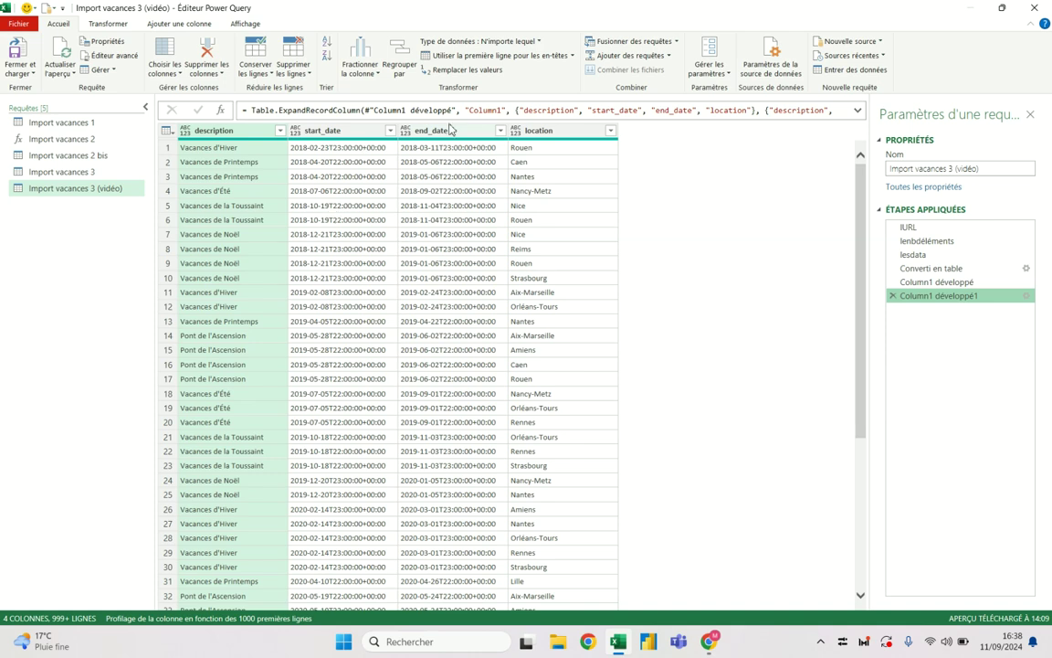
# Check total_count on the API page in Chrome, then select the location and description columns.
pyautogui.click(575, 134)
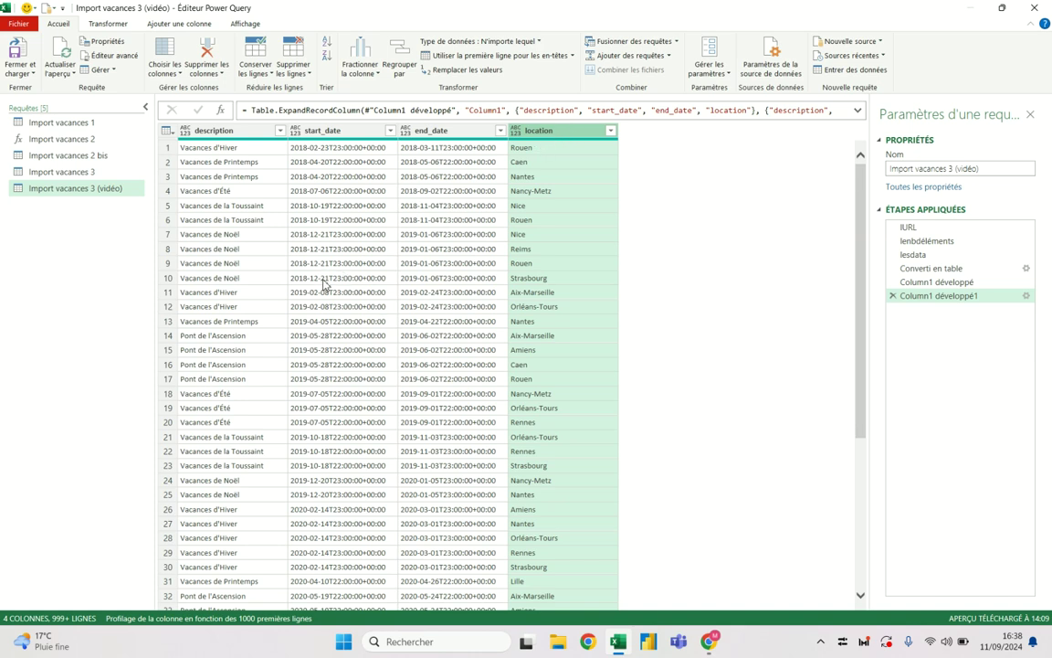
pyautogui.hotkey('alt', 'Tab')
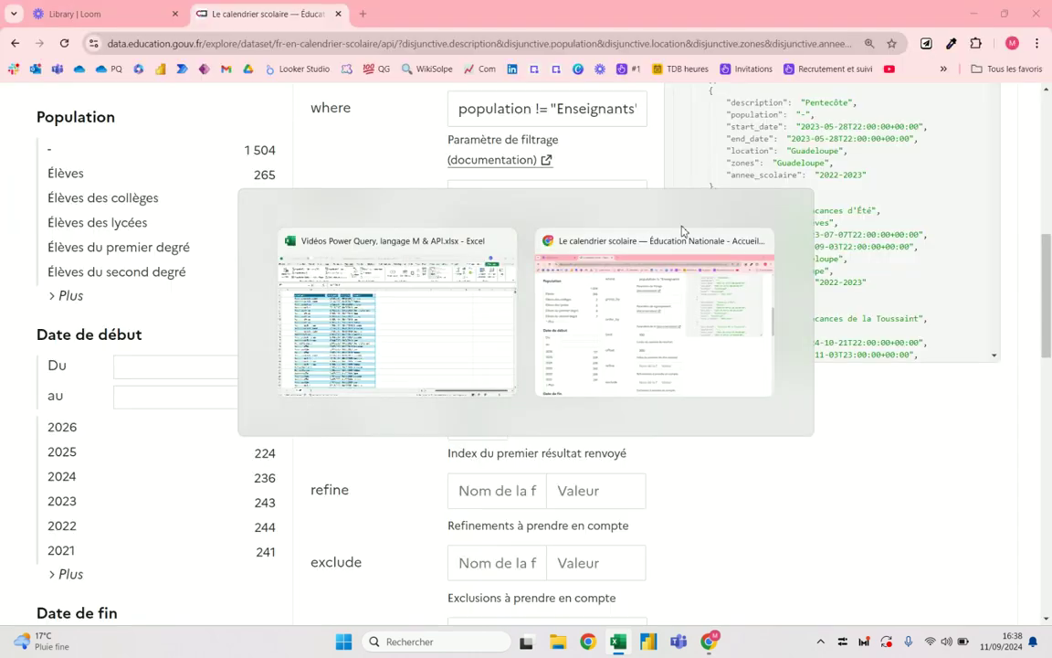
pyautogui.scroll(4, 822, 165)
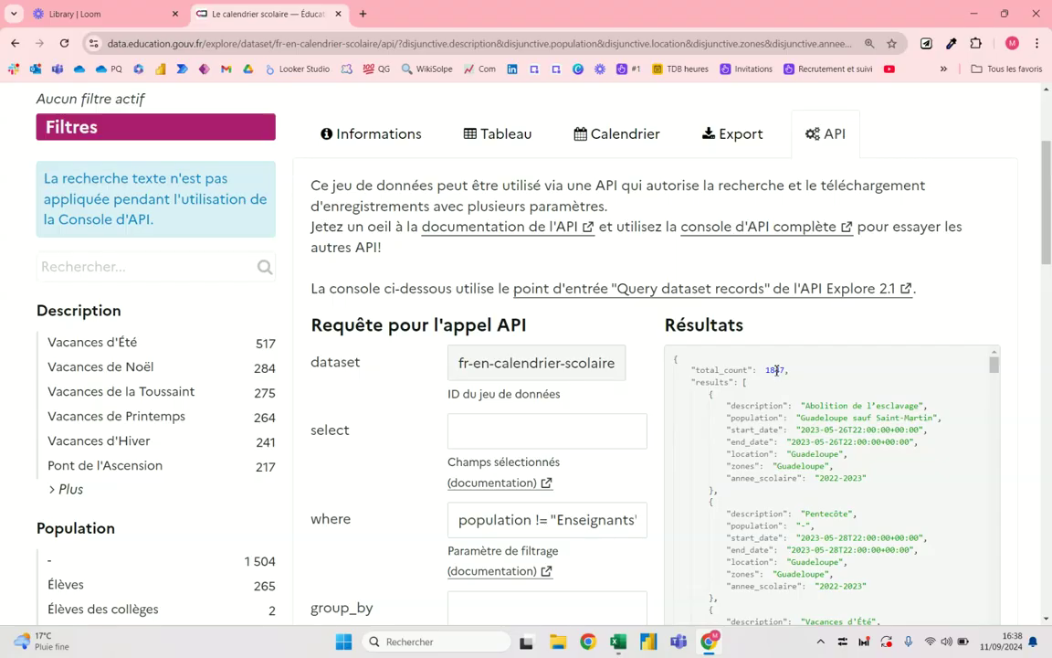
pyautogui.hotkey('alt', 'Tab')
pyautogui.click(219, 130)
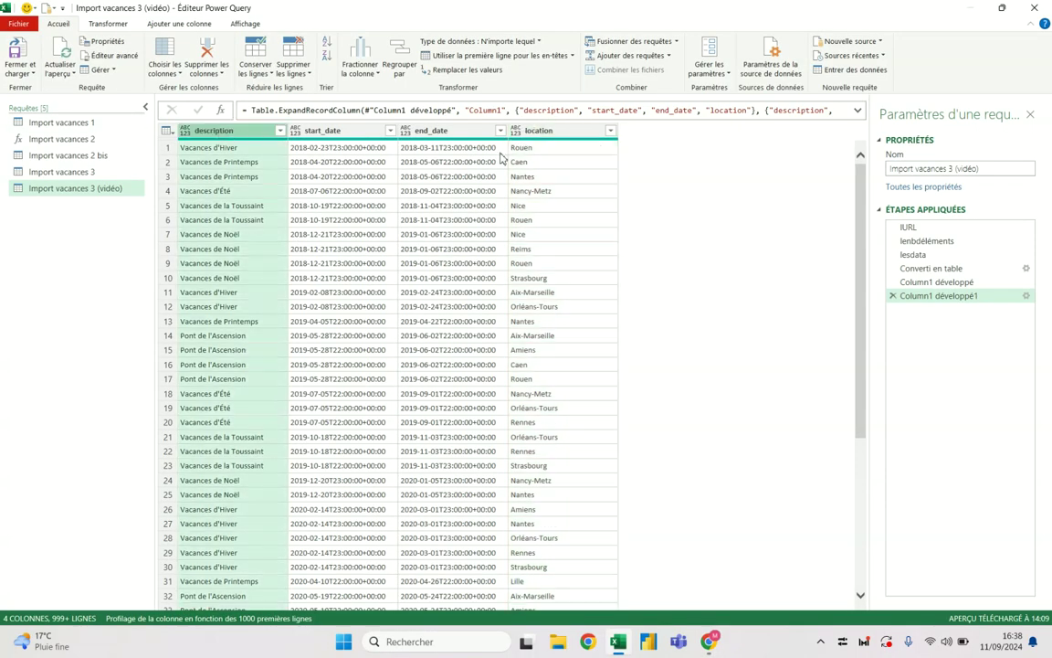
# Set the data type of description and location to Texte.
pyautogui.keyDown('shift'); pyautogui.click(539, 131); pyautogui.keyUp('shift')
pyautogui.click(108, 23)
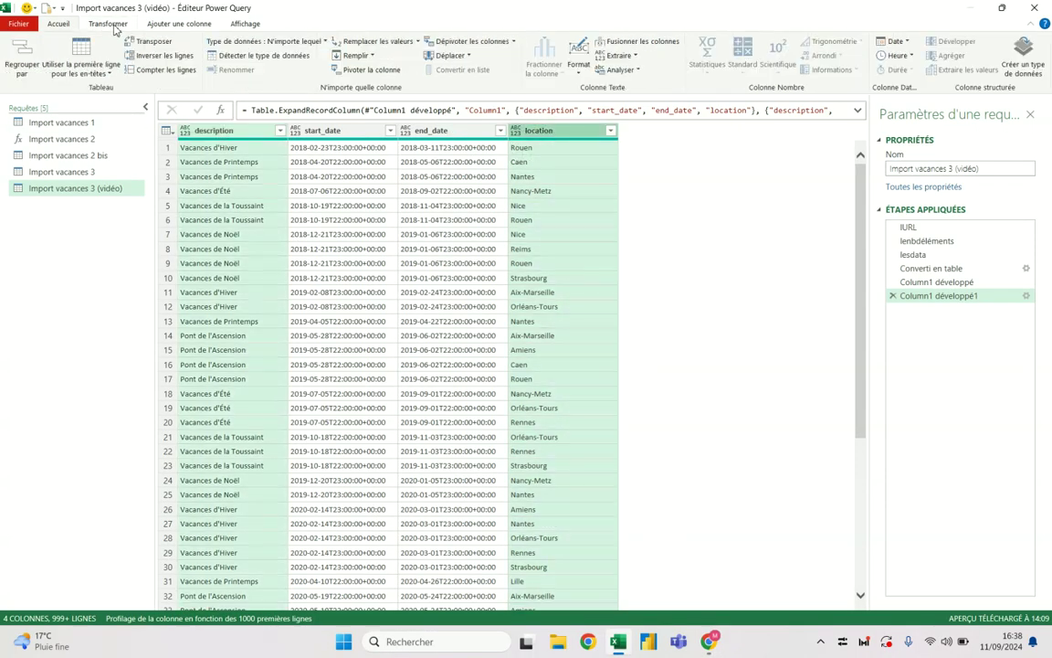
pyautogui.click(274, 41)
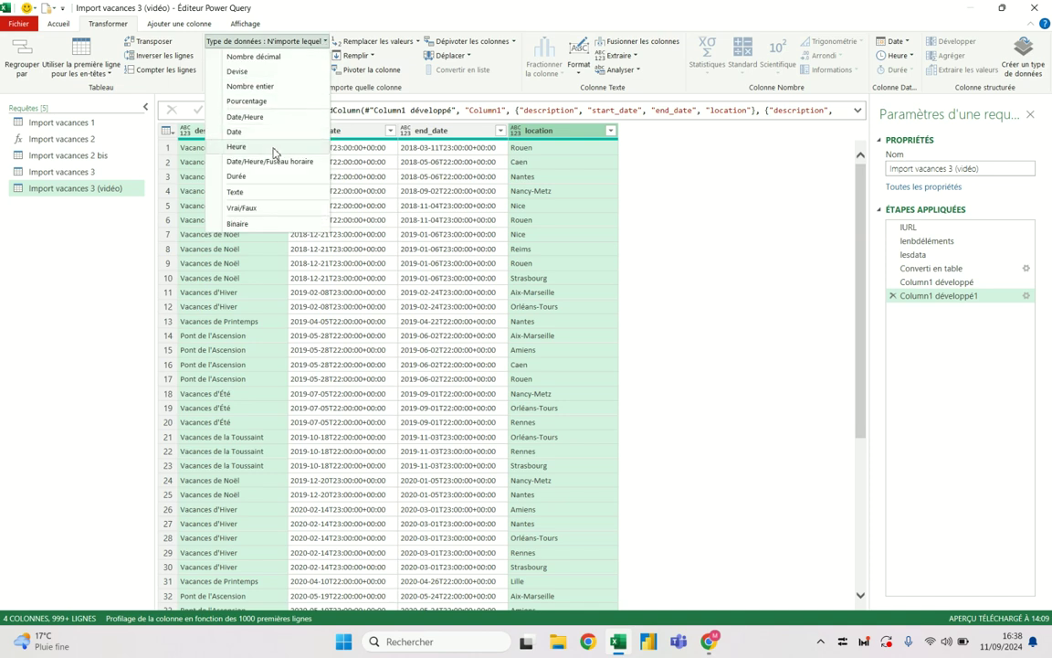
pyautogui.click(236, 192)
# Parse start_date and end_date as dates via Transformer > Date > Analyser.
pyautogui.click(320, 131)
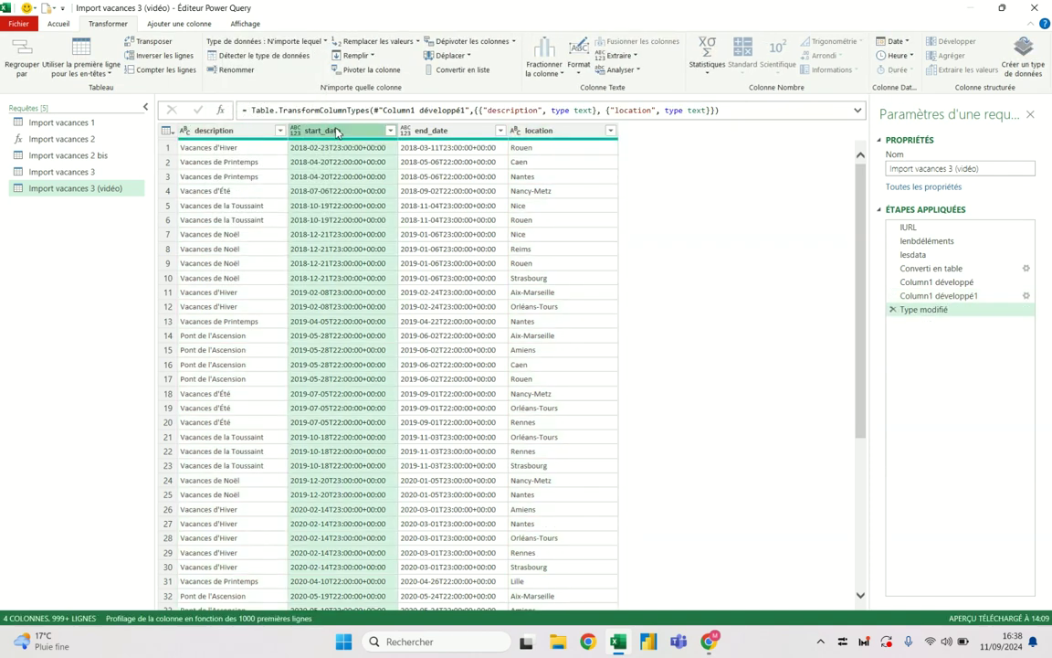
pyautogui.keyDown('shift'); pyautogui.click(431, 130); pyautogui.keyUp('shift')
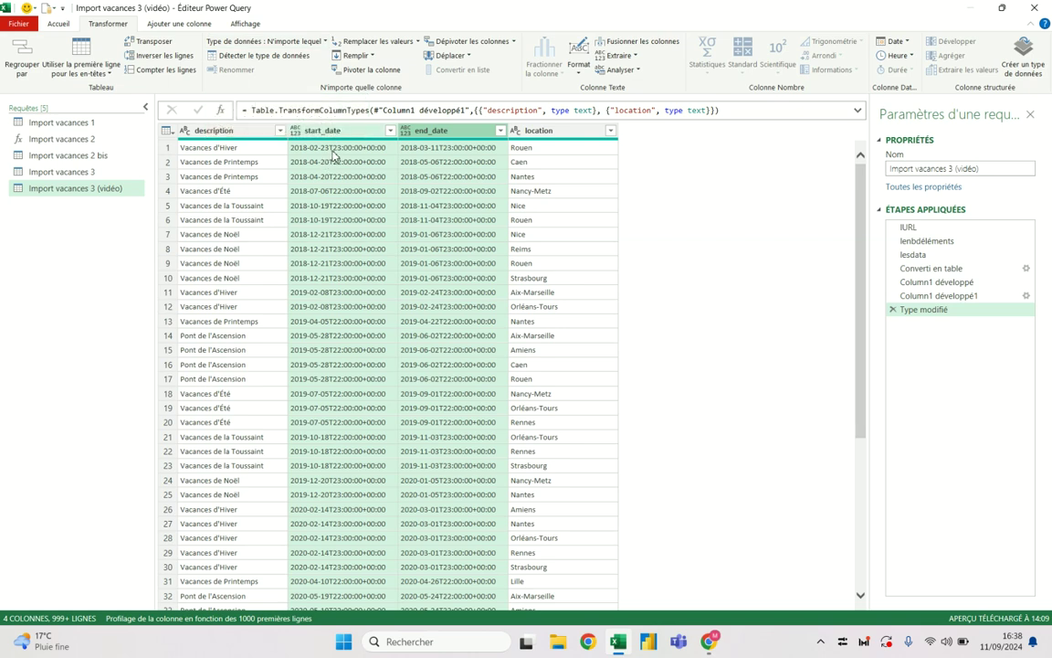
pyautogui.click(903, 43)
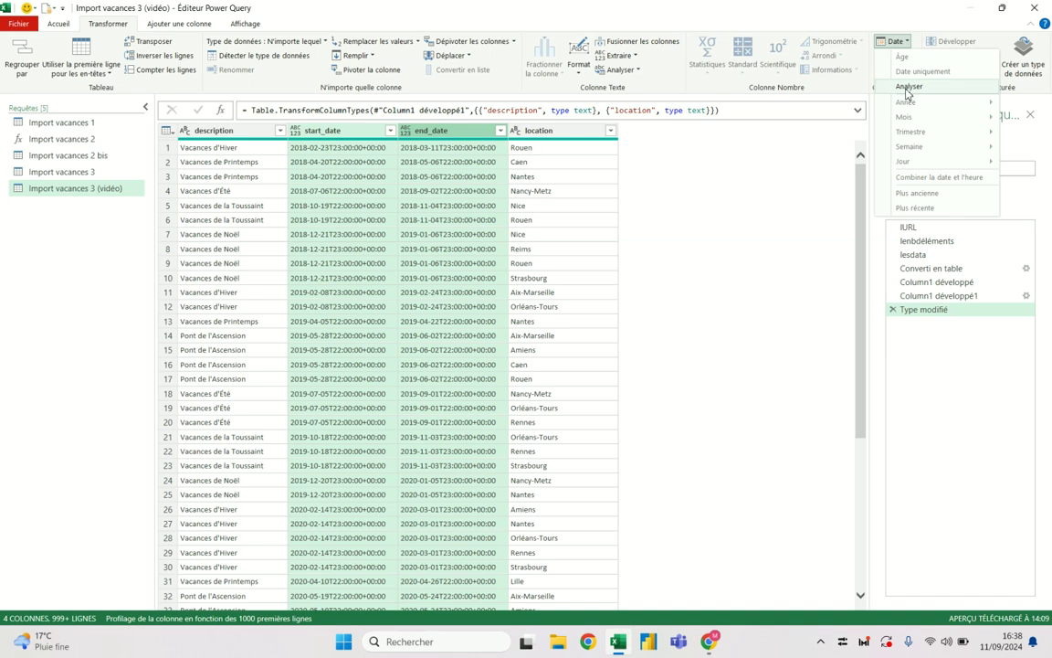
pyautogui.click(908, 87)
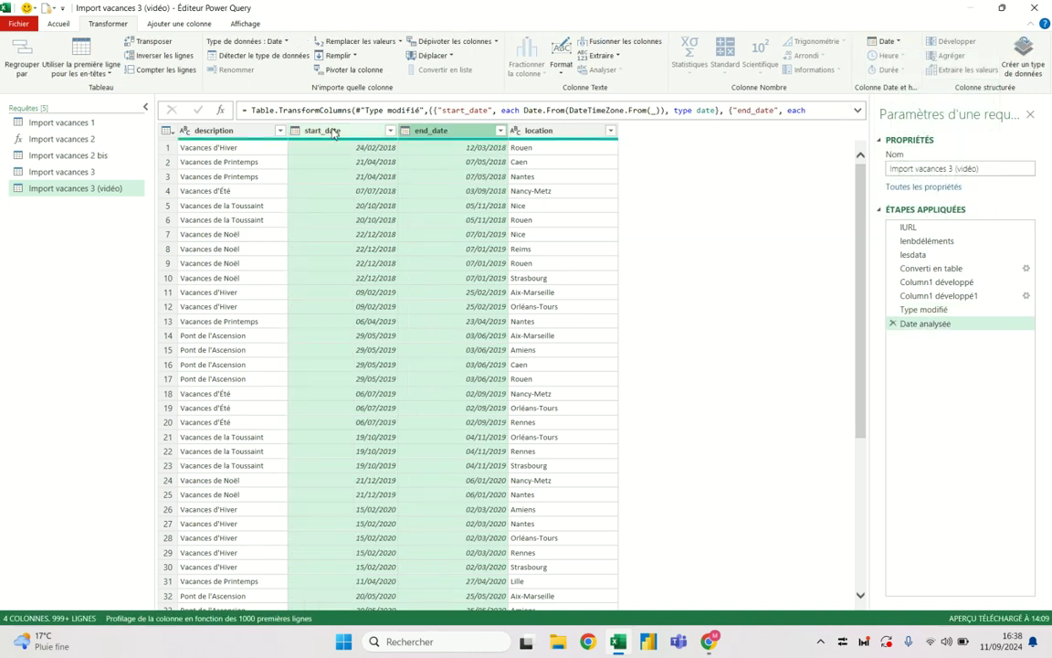
# Rename description, start_date, end_date and location to Vacances, Début, Fin and Préfecture.
pyautogui.click(233, 136)
pyautogui.doubleClick(233, 133)
pyautogui.write('Vacances')
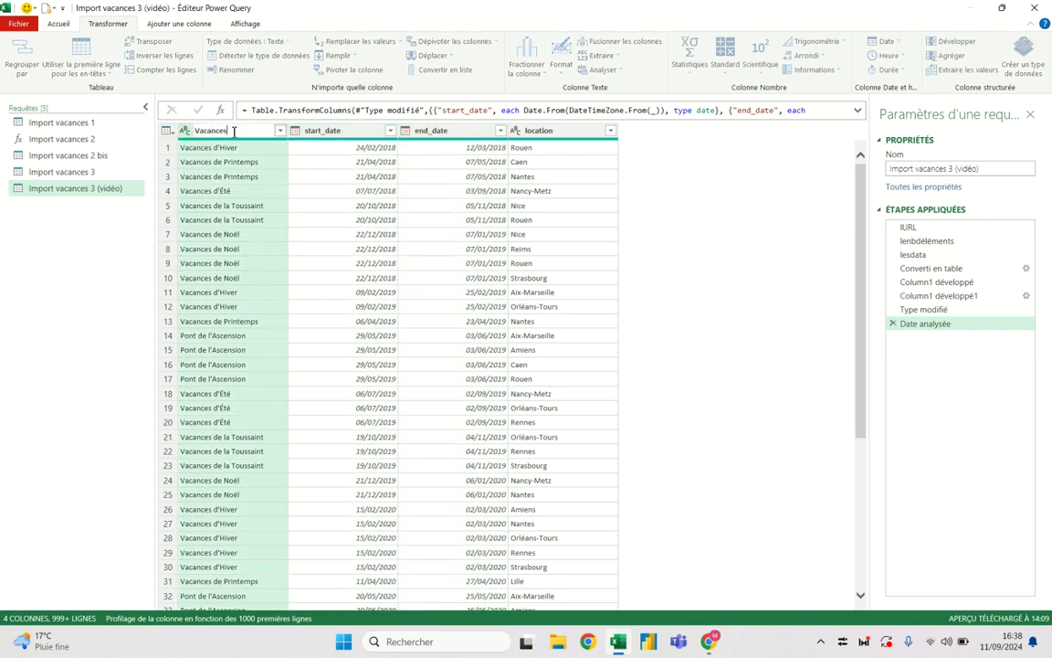
pyautogui.click(317, 130)
pyautogui.doubleClick(344, 129)
pyautogui.write('d')
pyautogui.write('ut')
pyautogui.press('Return')
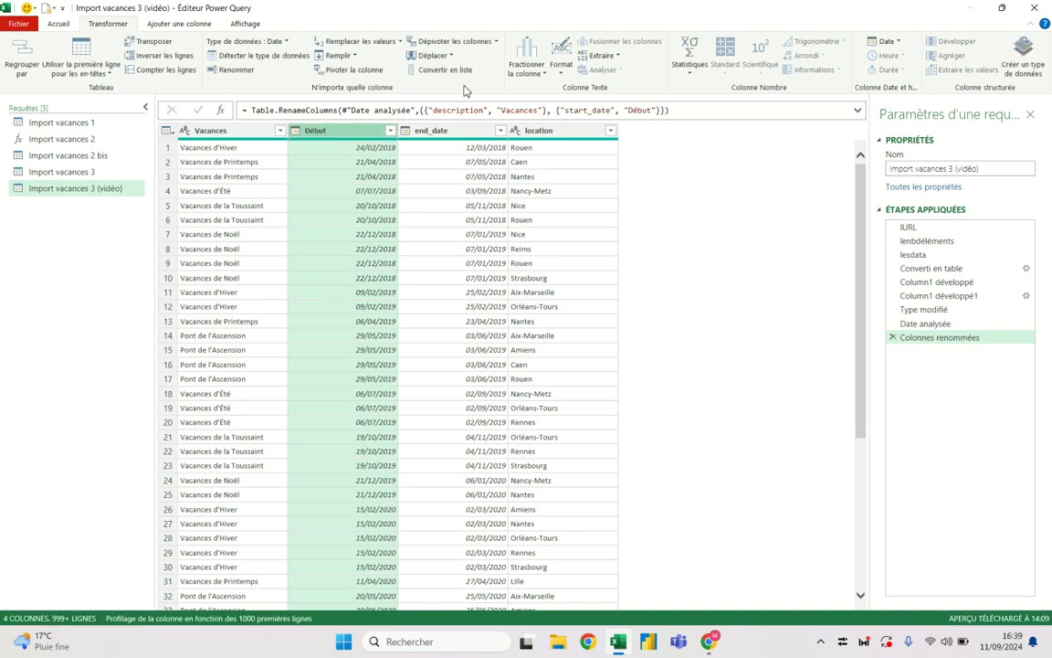
pyautogui.doubleClick(426, 129)
pyautogui.write('Fin')
pyautogui.press('Return')
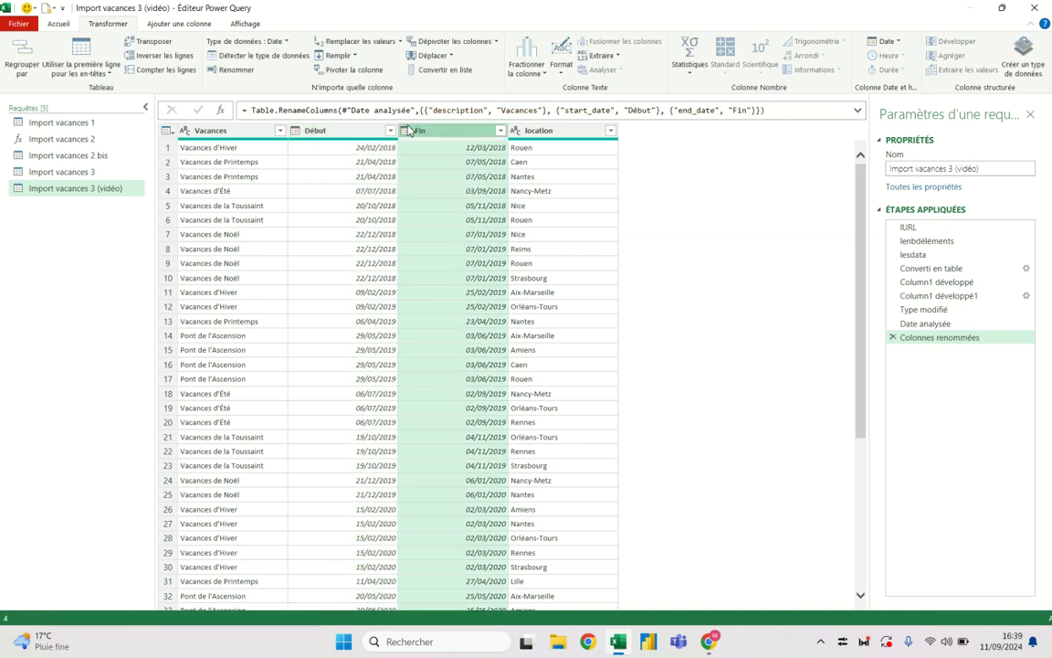
pyautogui.doubleClick(560, 131)
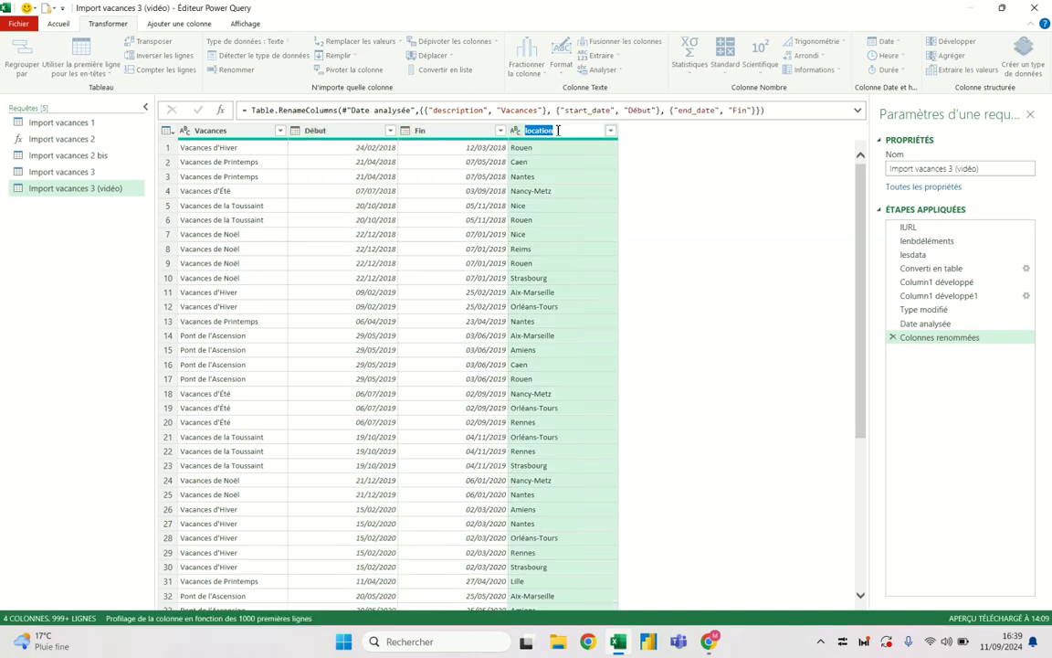
pyautogui.write('PR')
pyautogui.press('Return')
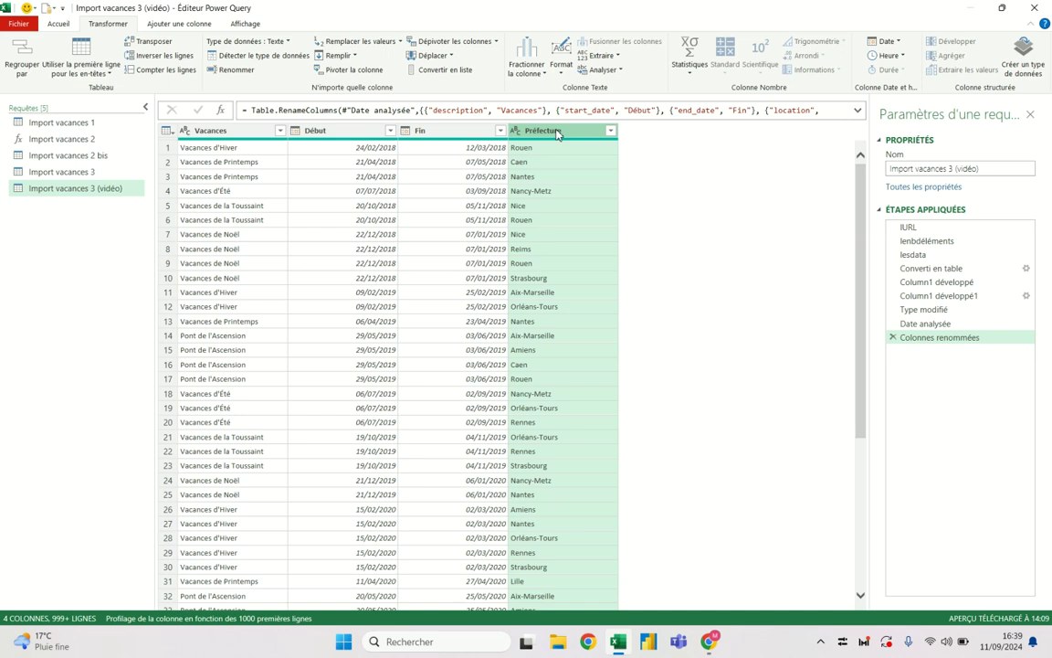
# Count the non-empty values in the Vacances column, giving 1747.
pyautogui.click(194, 130)
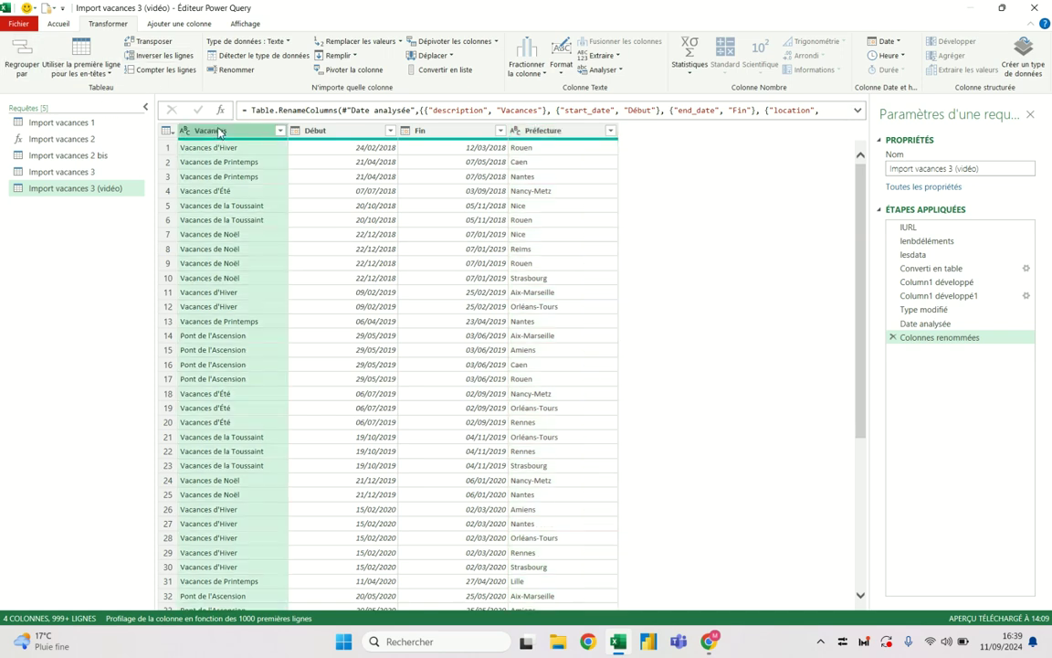
pyautogui.click(690, 56)
pyautogui.click(733, 176)
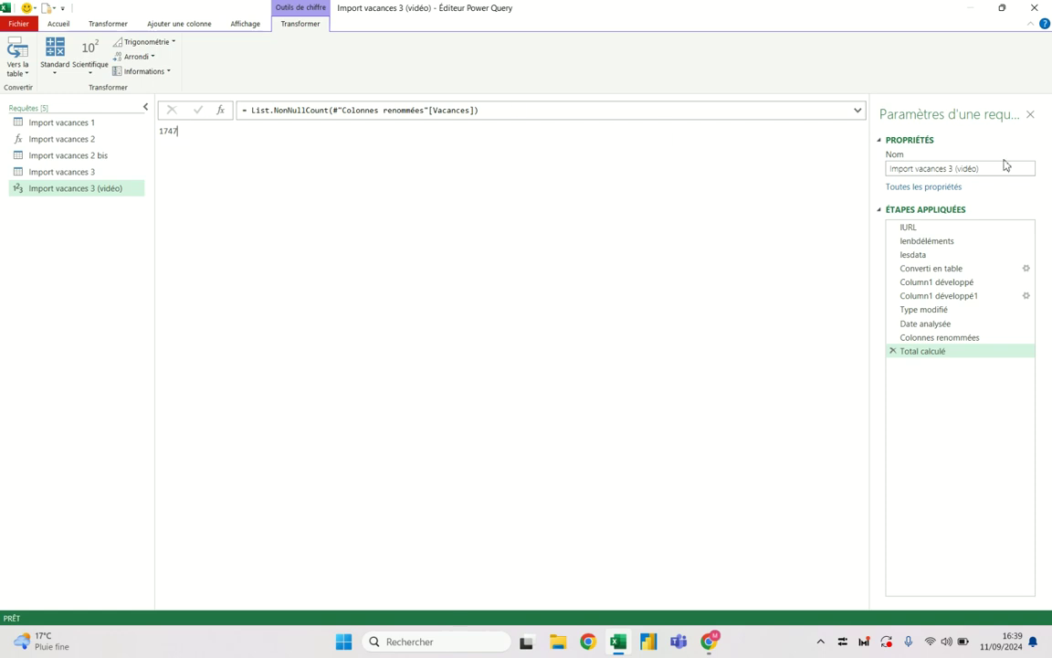
# Switch to the API console in the browser.
pyautogui.hotkey('alt', 'Tab')
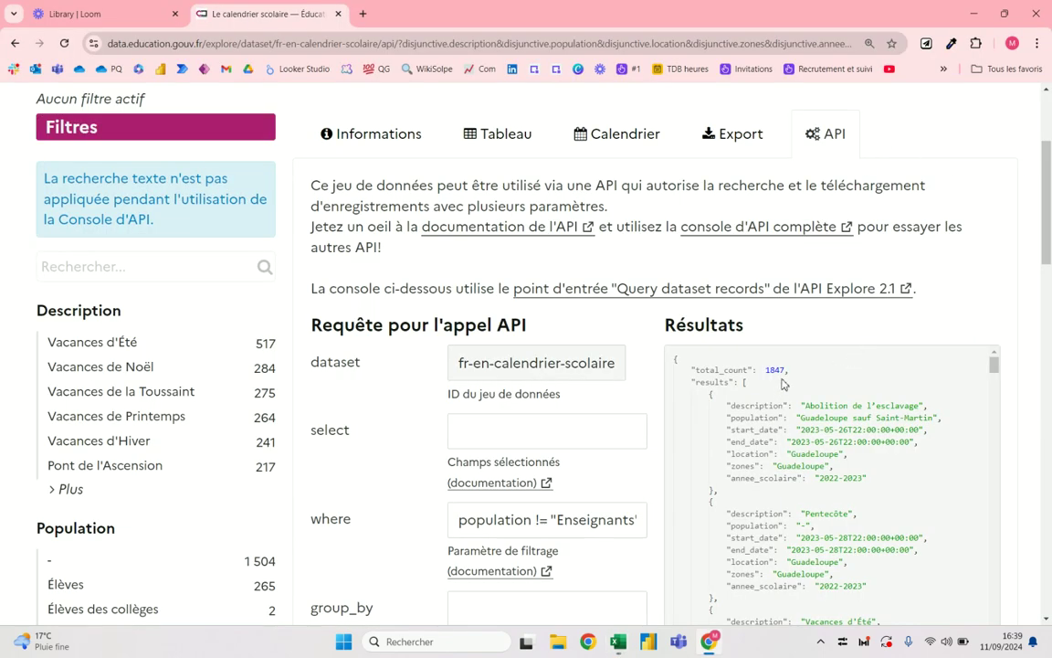
# Return to Power Query Editor after reading total_count 1847 in Chrome.
pyautogui.hotkey('alt', 'Tab')
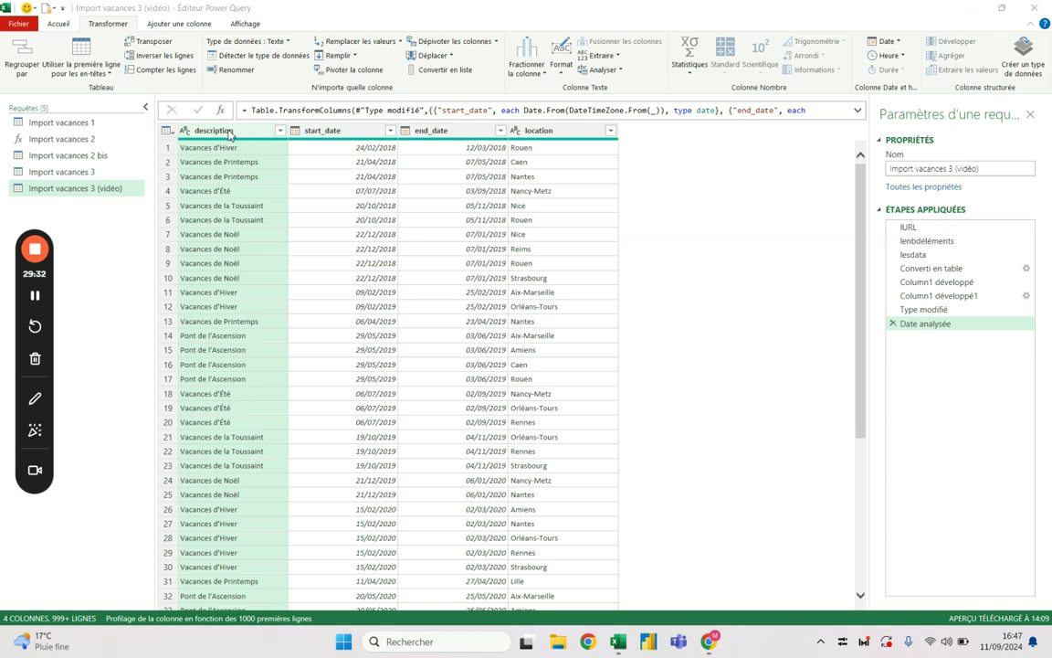
pyautogui.moveTo(931, 268)
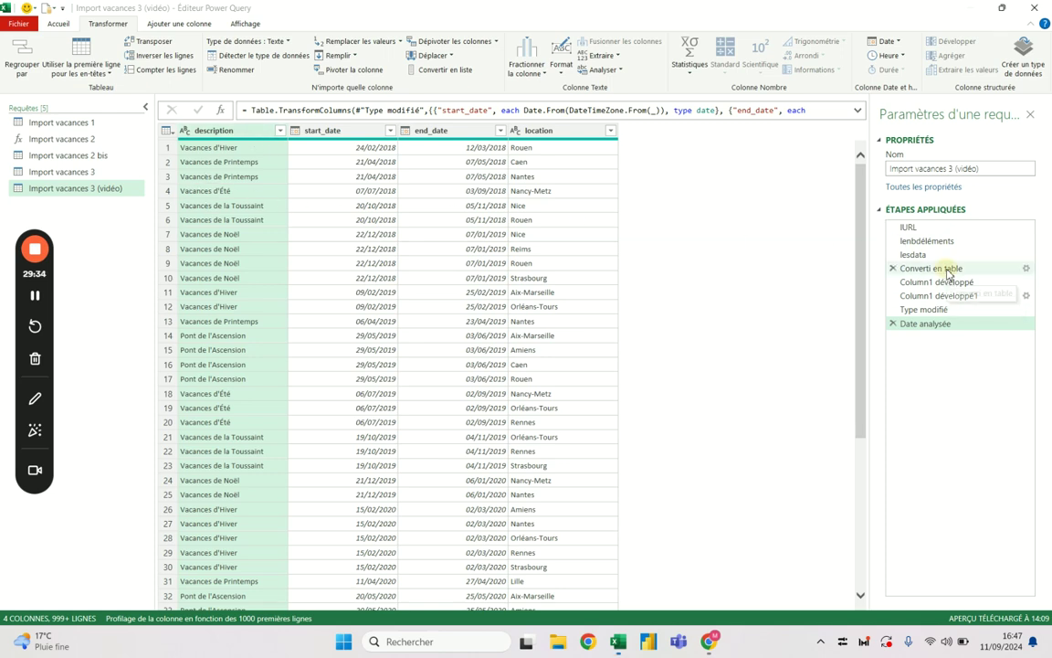
# Preview the 19 lists at the Converti en table step, confirming the row-19 list is empty.
pyautogui.click(947, 270)
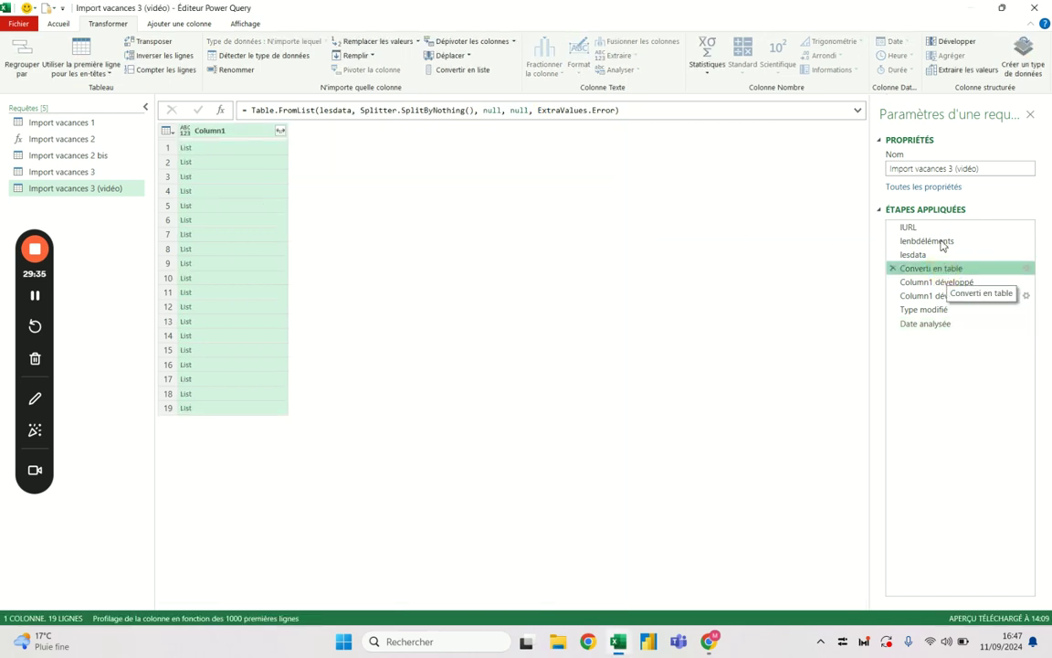
pyautogui.click(243, 154)
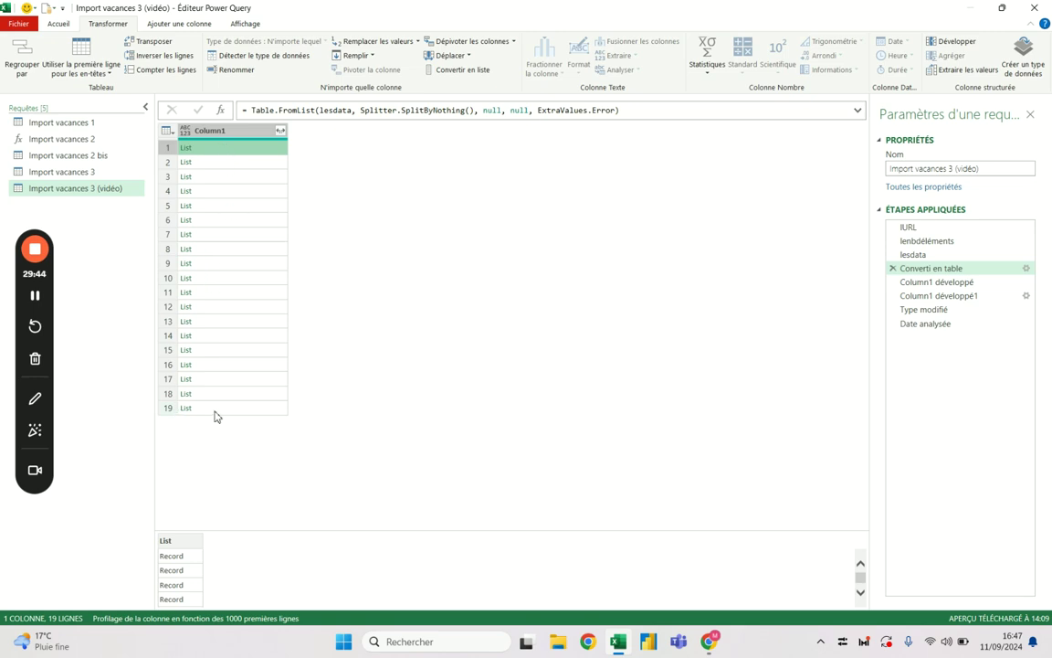
pyautogui.click(206, 162)
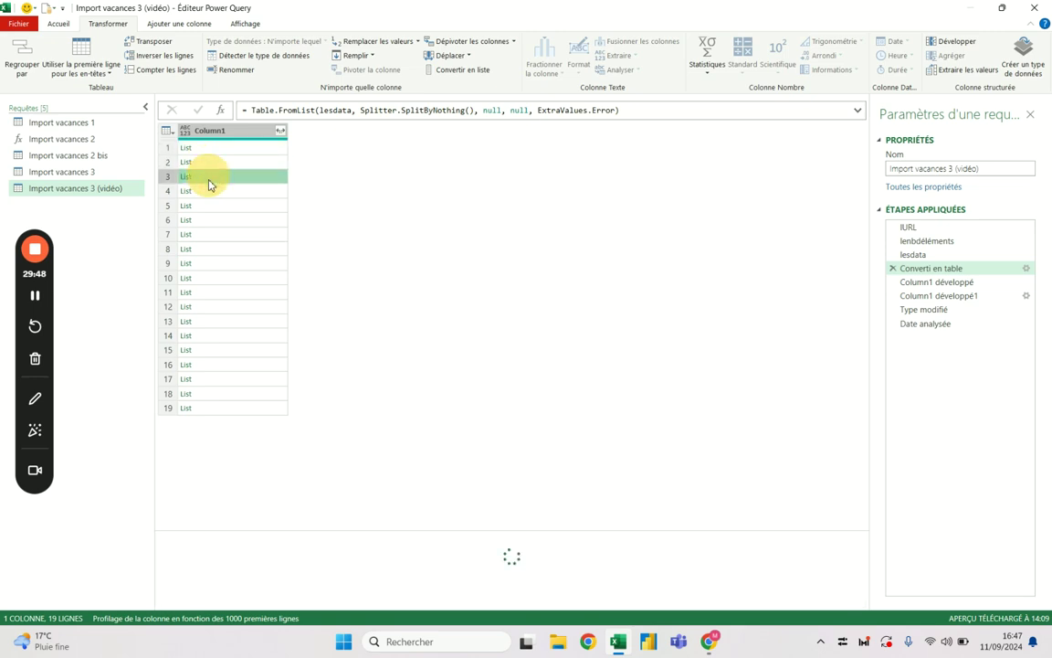
pyautogui.click(201, 191)
pyautogui.click(187, 408)
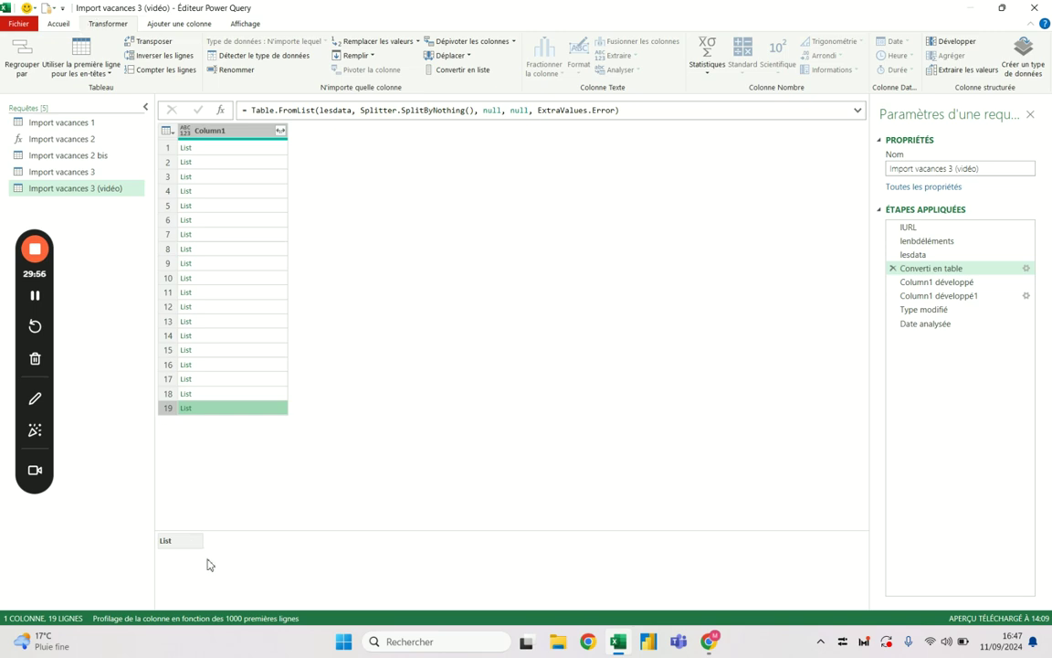
pyautogui.click(189, 393)
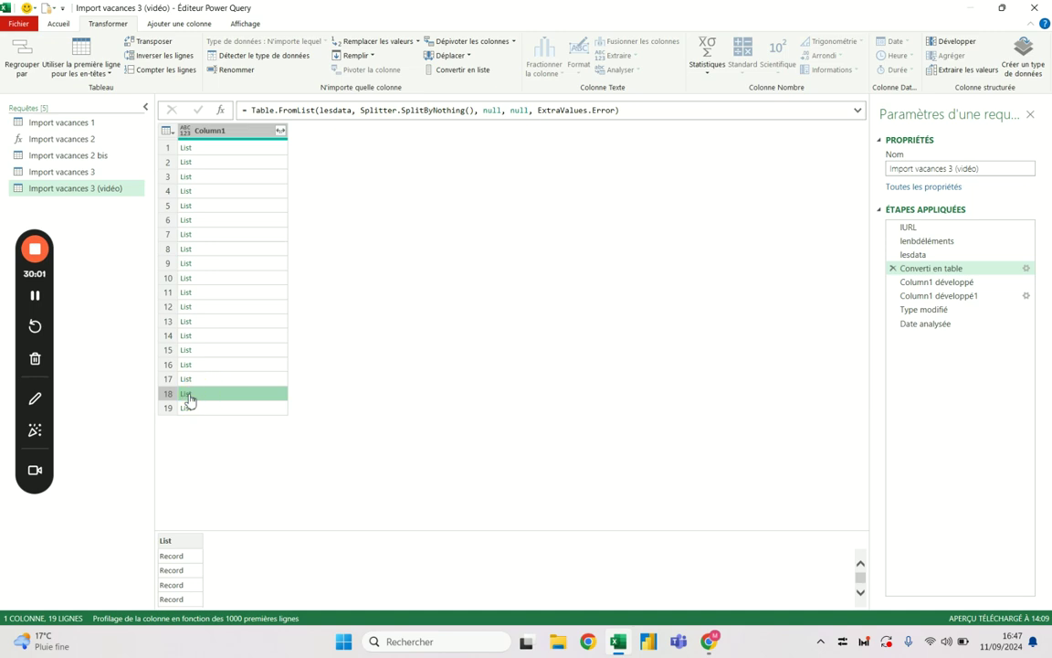
pyautogui.click(187, 395)
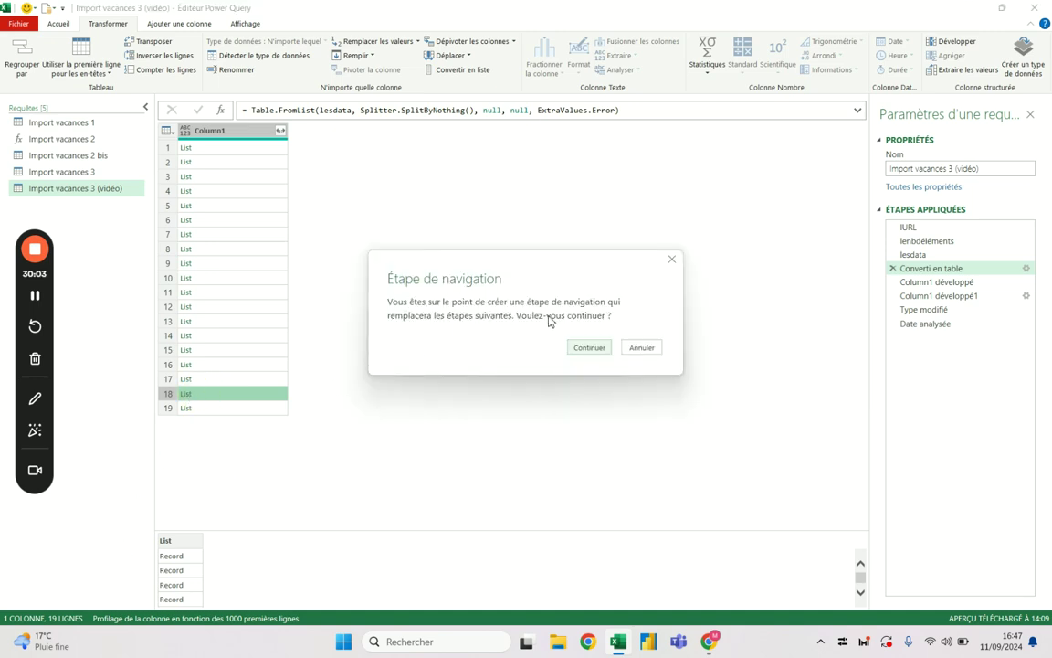
pyautogui.click(651, 347)
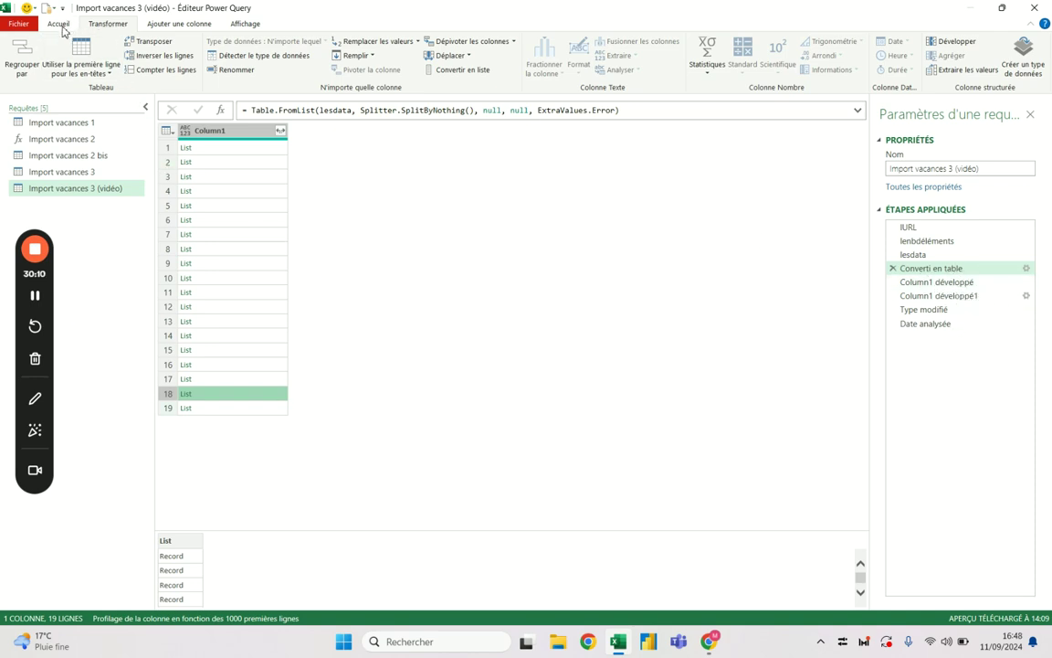
pyautogui.click(211, 408)
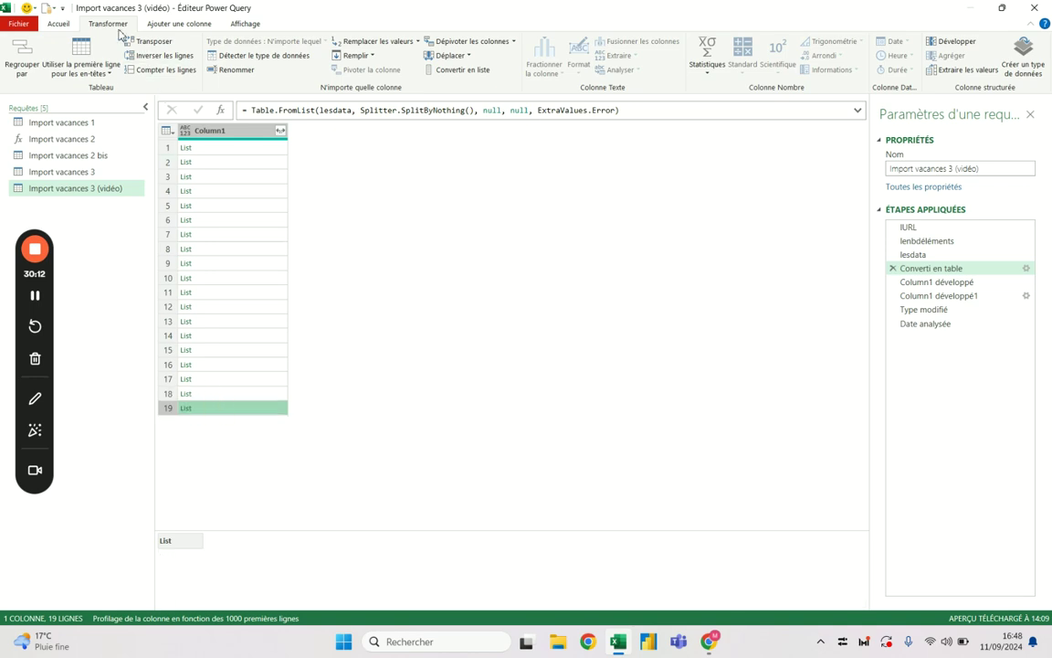
pyautogui.click(58, 24)
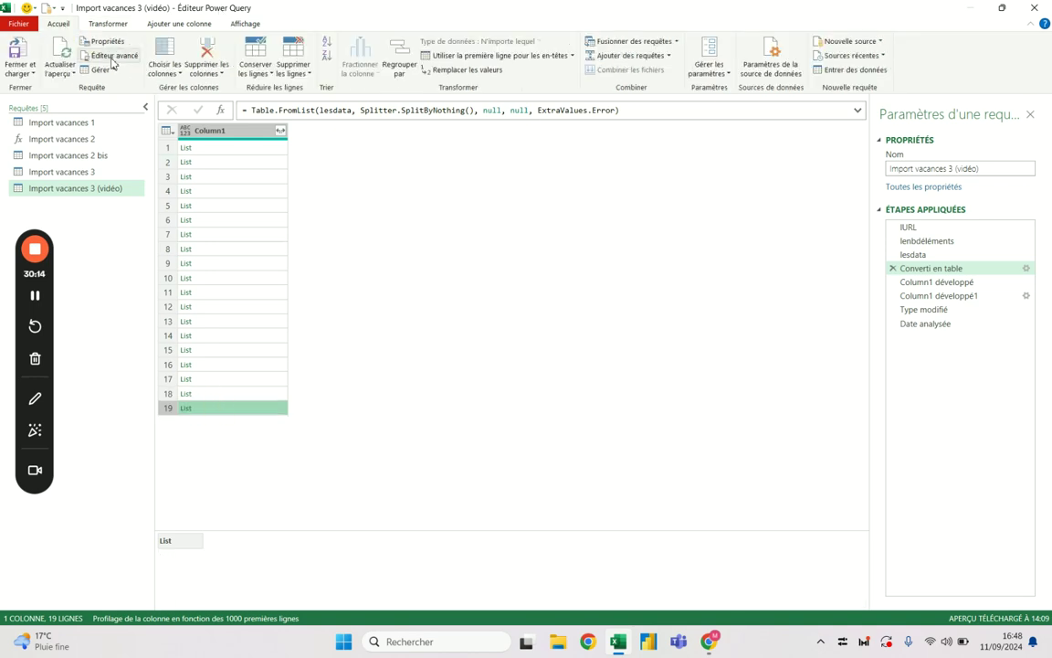
# Open the Advanced Editor to view the query's M code.
pyautogui.click(105, 55)
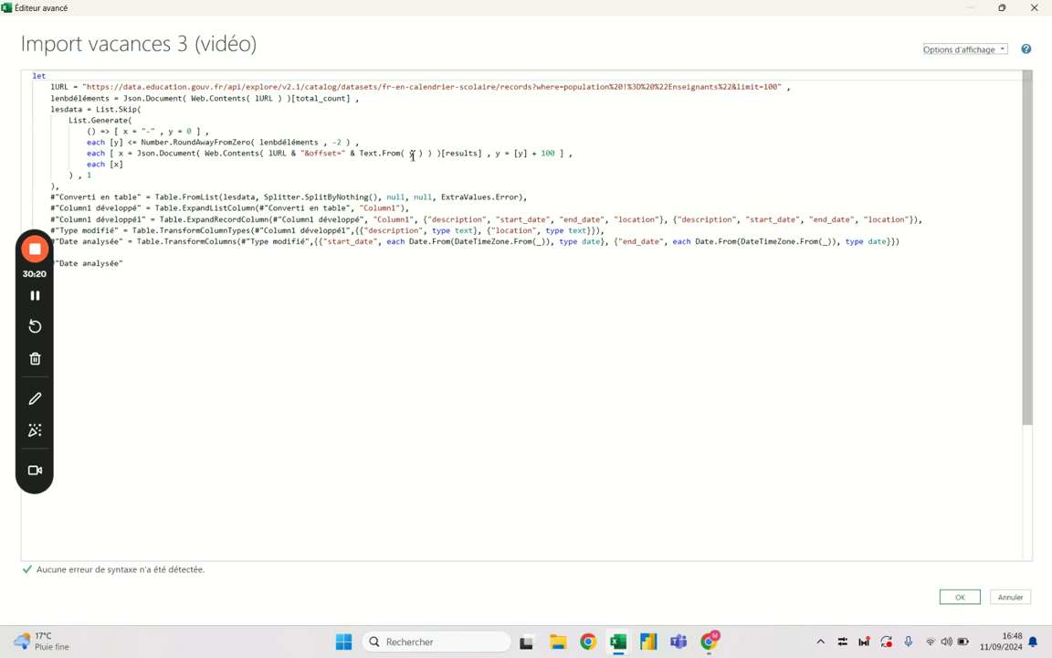
pyautogui.click(1034, 7)
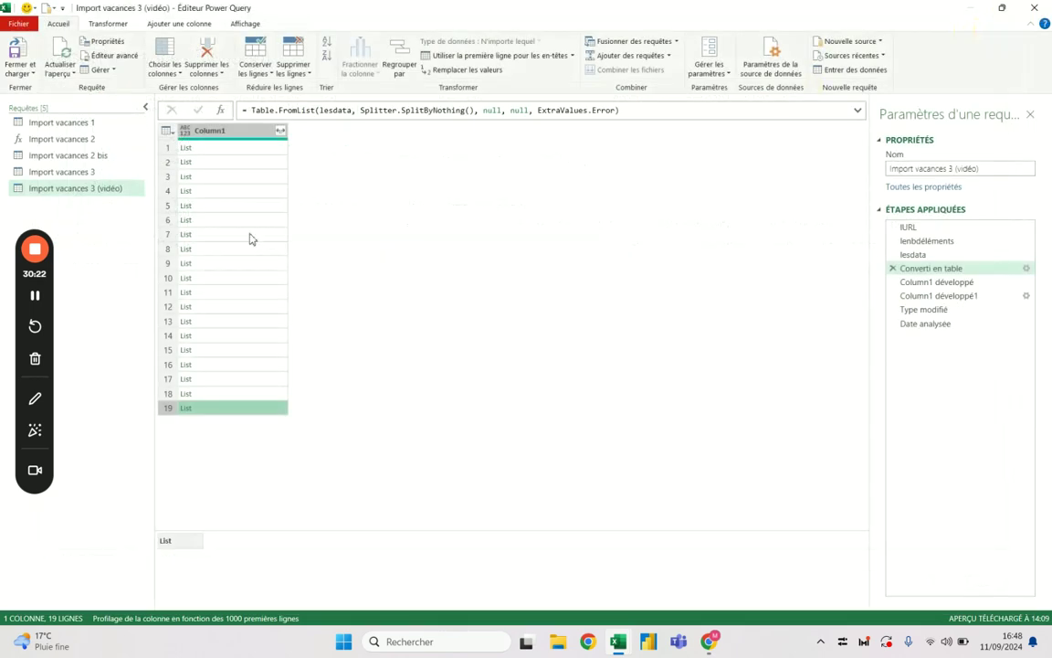
pyautogui.click(110, 55)
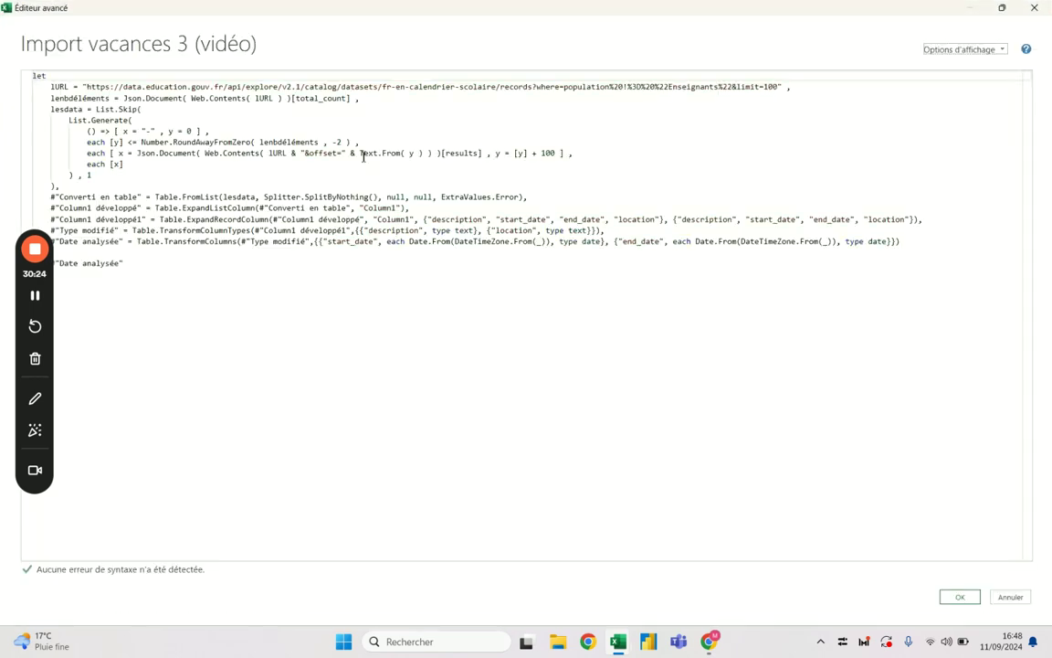
pyautogui.click(1034, 8)
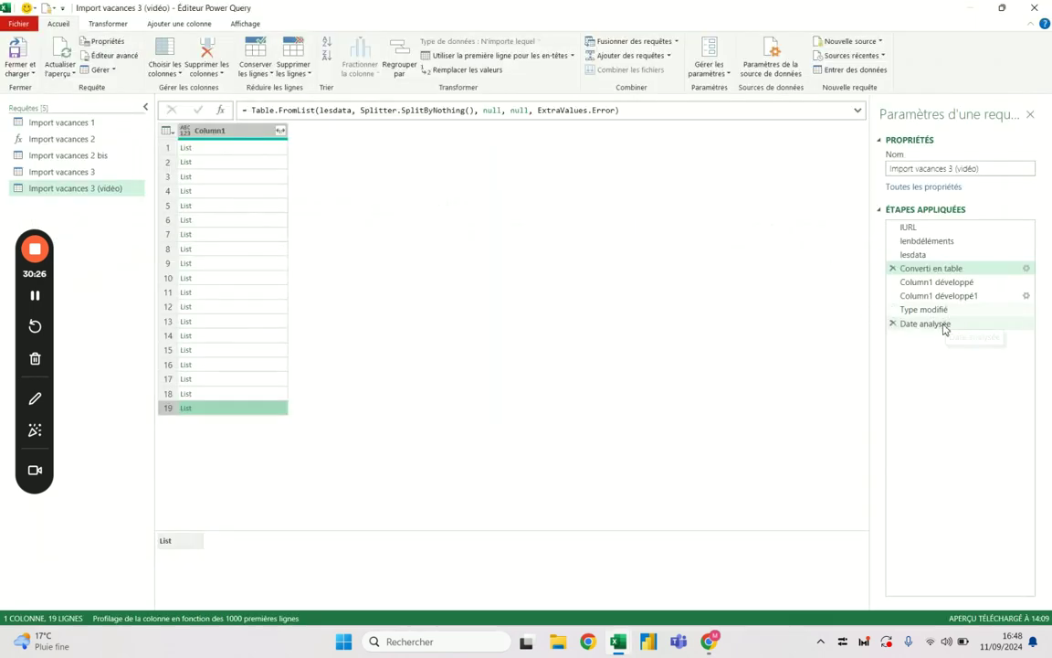
pyautogui.click(110, 55)
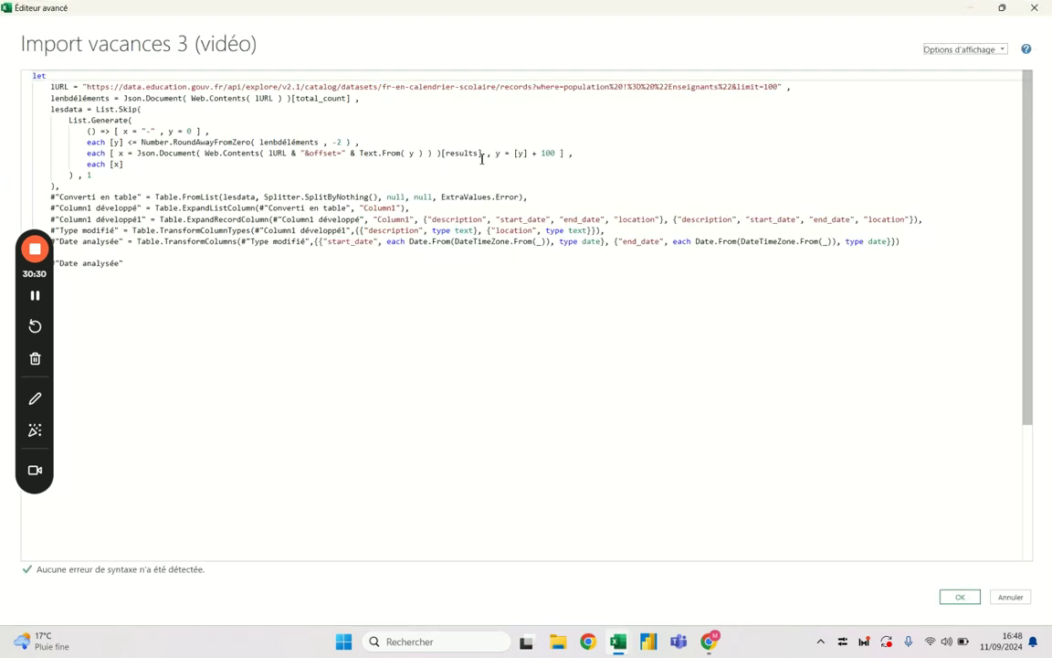
# Work on the y inside Text.From( y ), comparing it with the [y] increment.
pyautogui.click(410, 152)
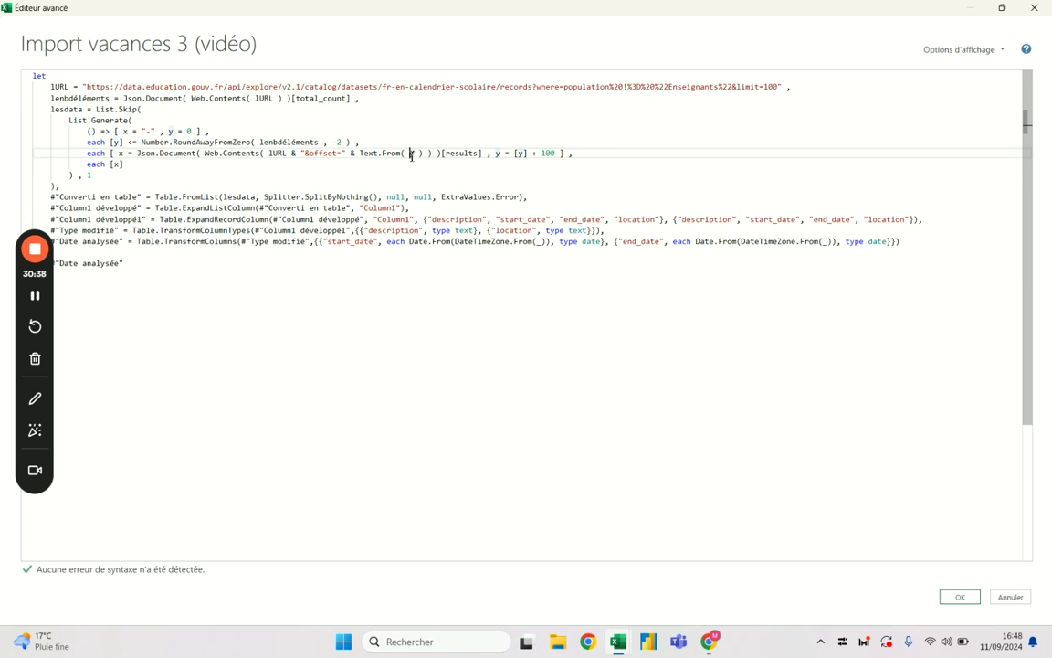
pyautogui.doubleClick(412, 153)
pyautogui.write('"')
pyautogui.click(412, 154)
pyautogui.click(514, 153)
pyautogui.write('[y]')
pyautogui.moveTo(409, 154); pyautogui.dragTo(424, 153)
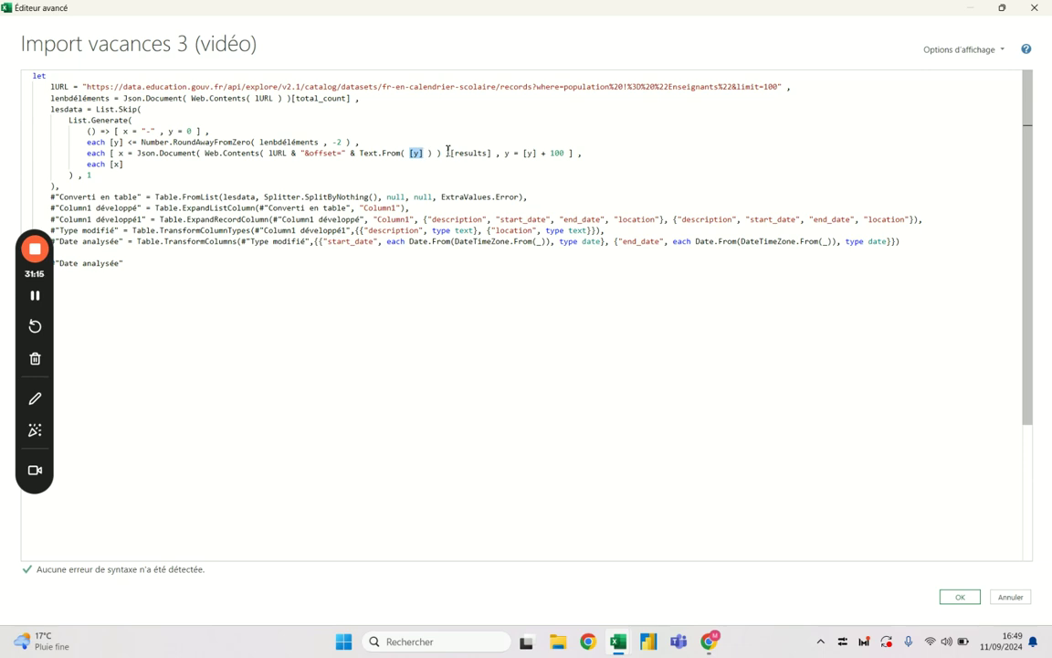
pyautogui.click(423, 152)
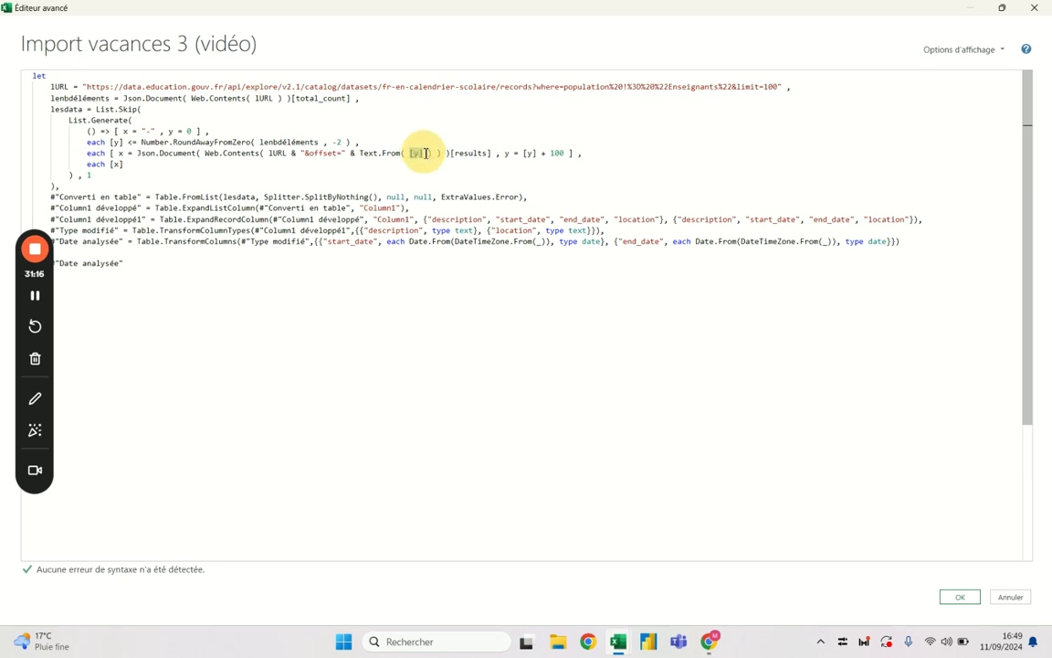
# Review the y = [y] + 100 offset logic and apply the M code.
pyautogui.click(508, 153)
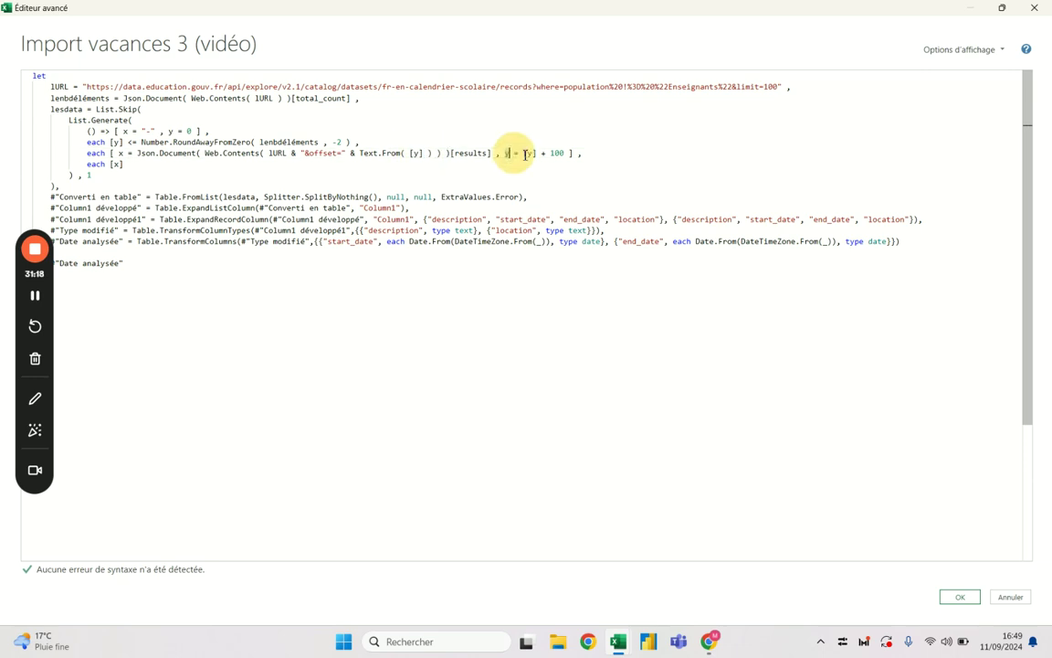
pyautogui.moveTo(525, 154); pyautogui.dragTo(537, 153)
pyautogui.click(506, 153)
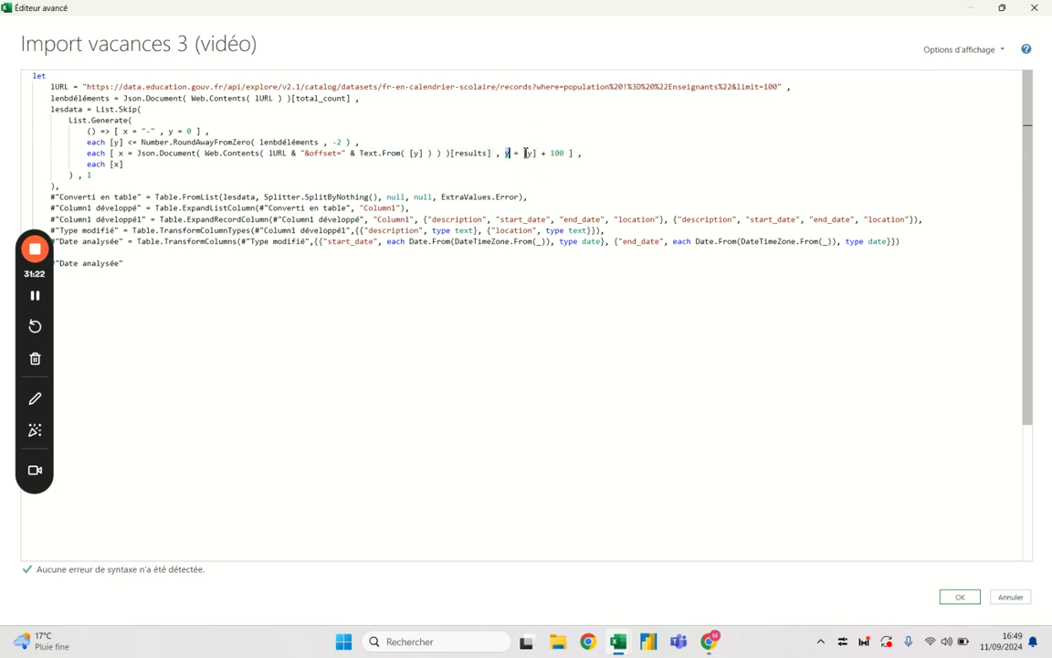
pyautogui.moveTo(525, 152); pyautogui.dragTo(537, 153)
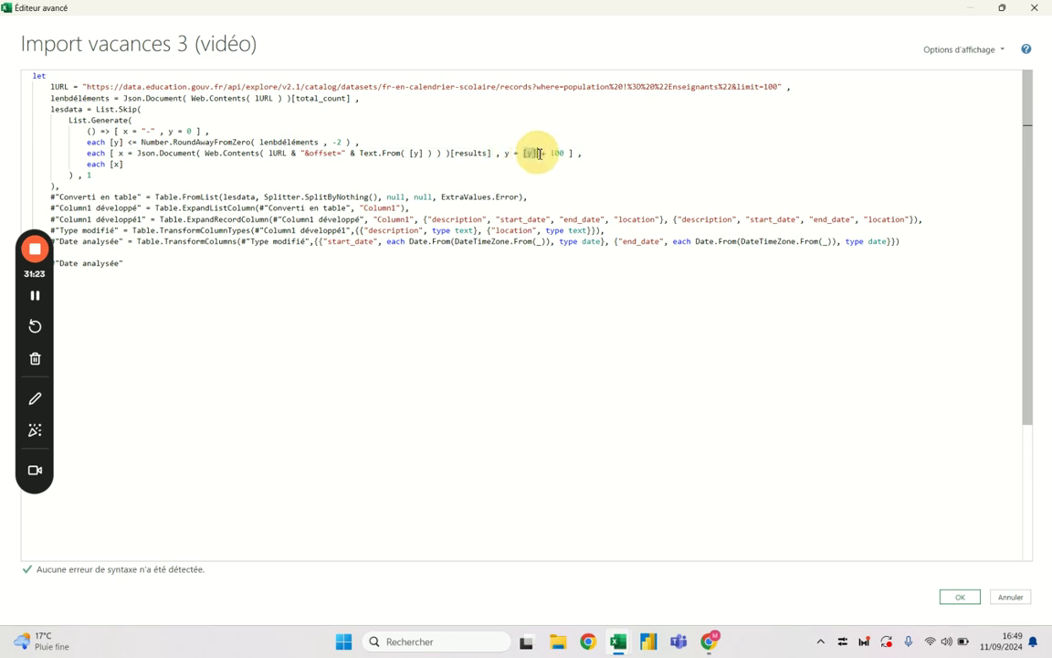
pyautogui.click(413, 154)
pyautogui.moveTo(409, 154); pyautogui.dragTo(424, 154)
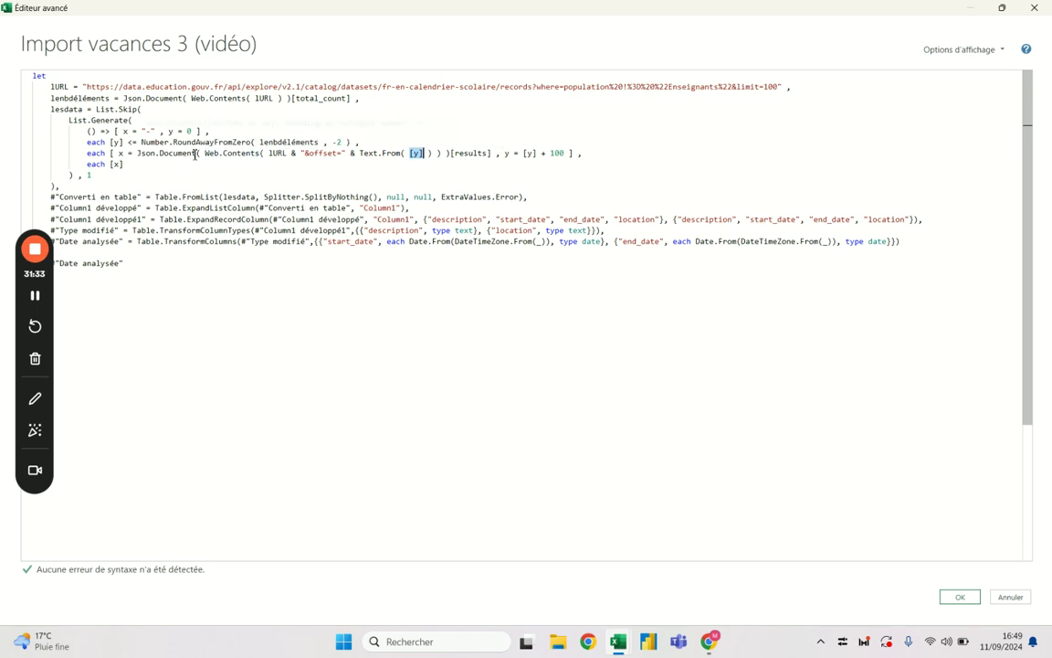
pyautogui.click(529, 153)
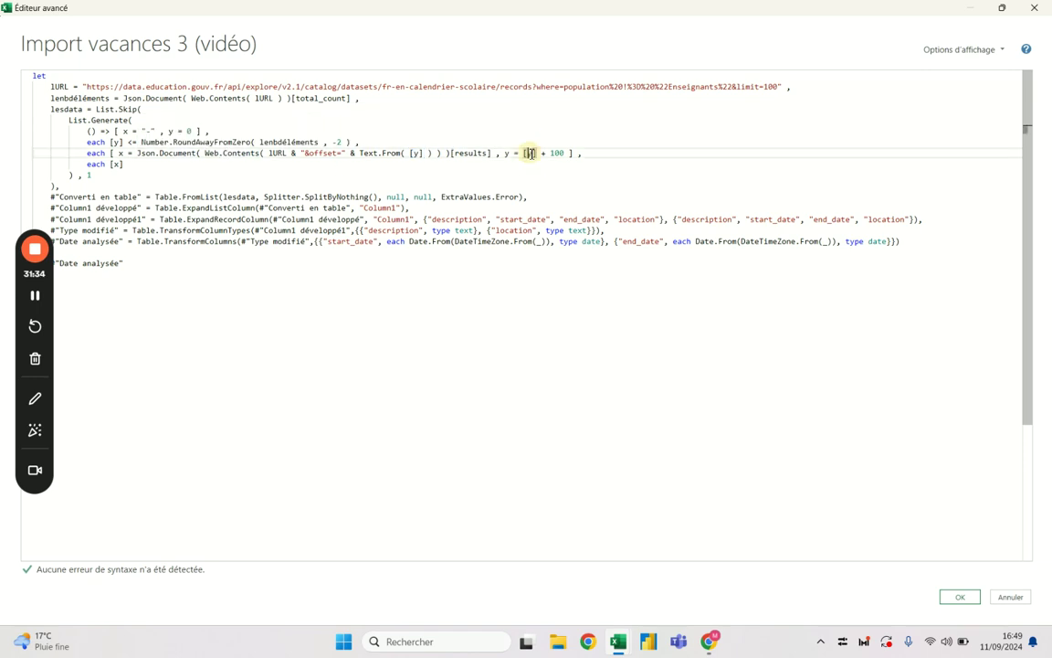
pyautogui.click(966, 601)
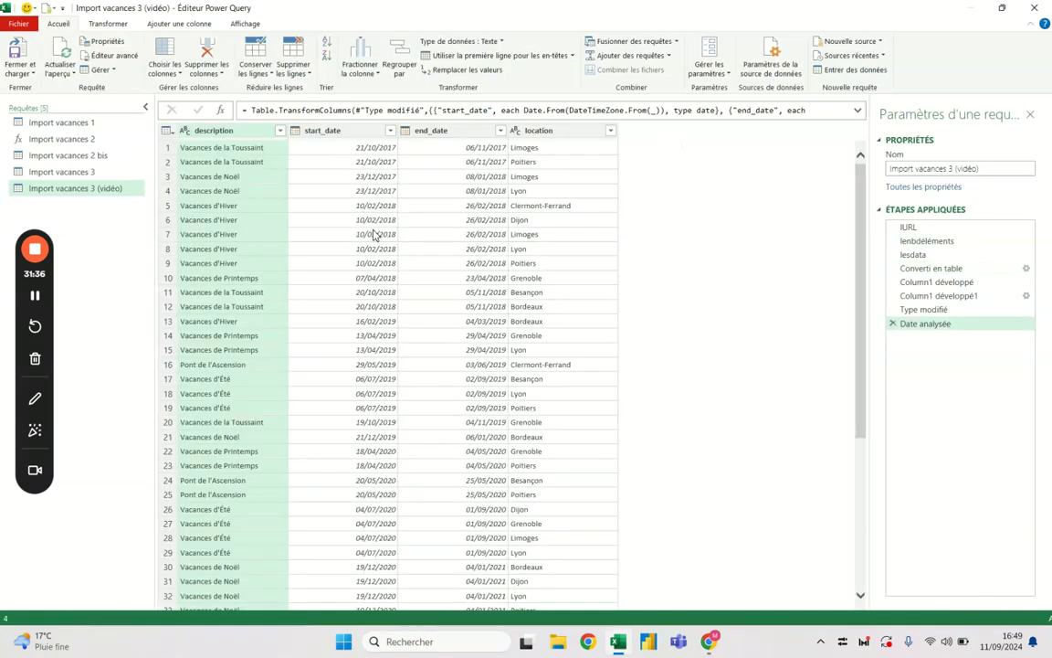
pyautogui.click(932, 267)
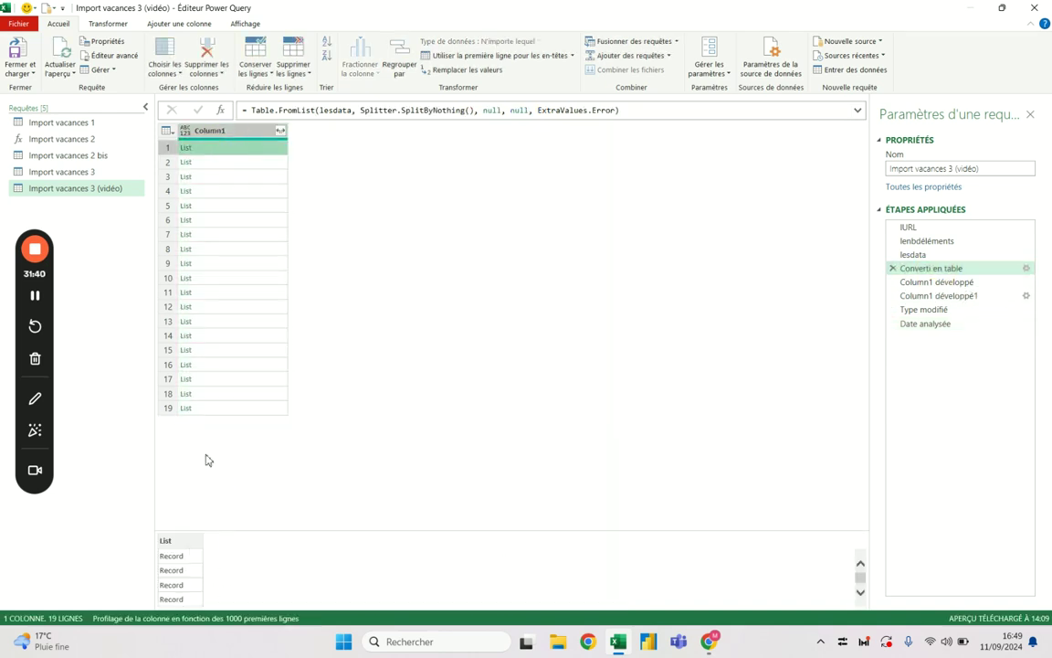
pyautogui.click(211, 408)
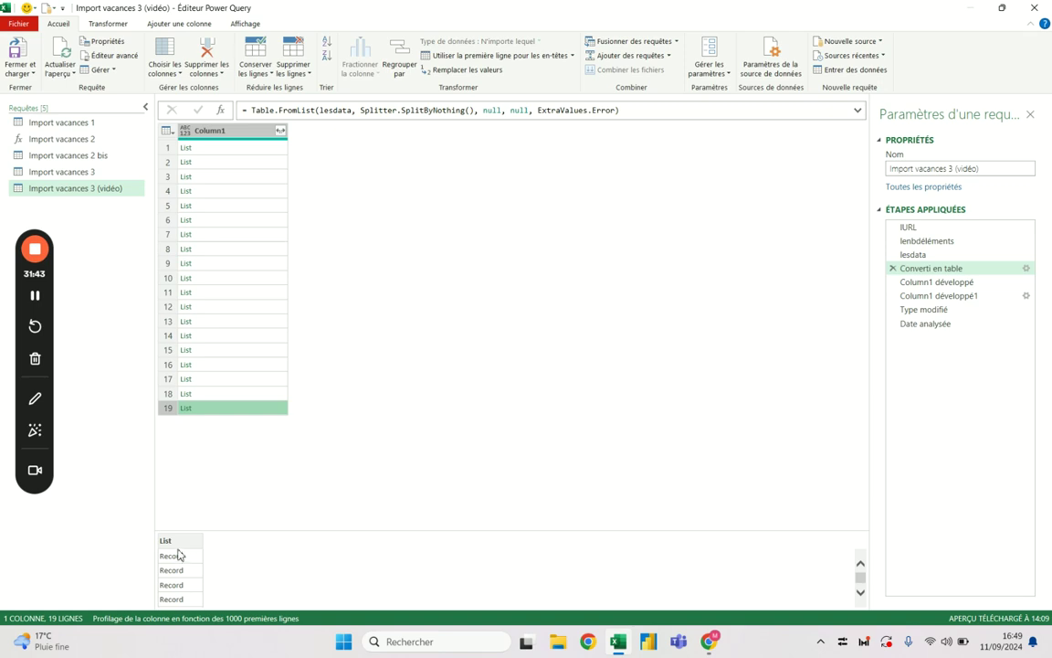
pyautogui.scroll(-1, 180, 559)
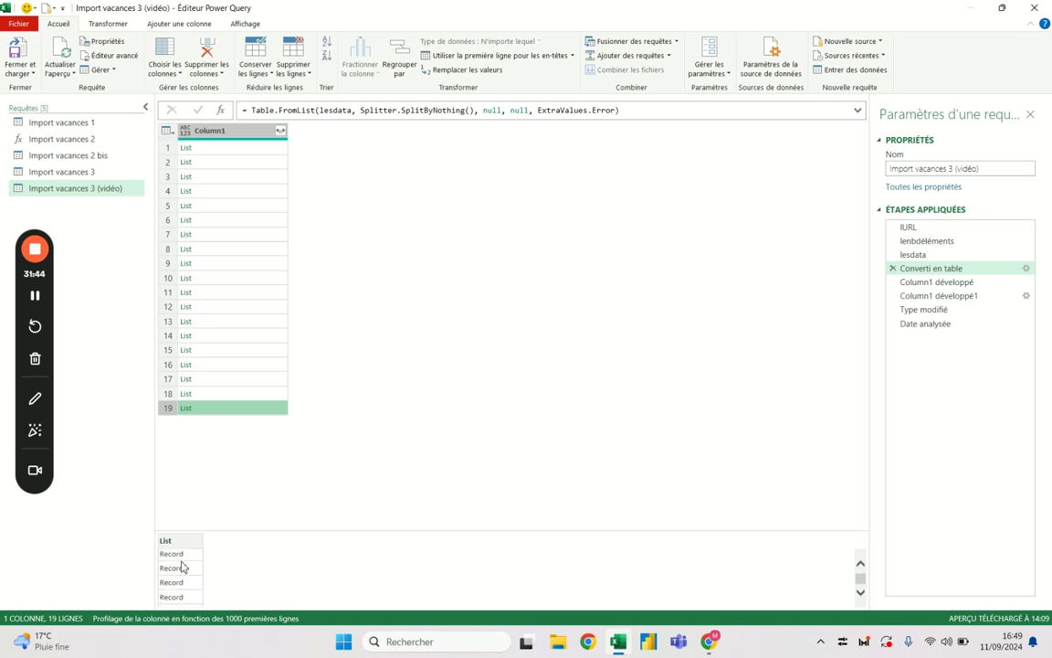
pyautogui.click(919, 326)
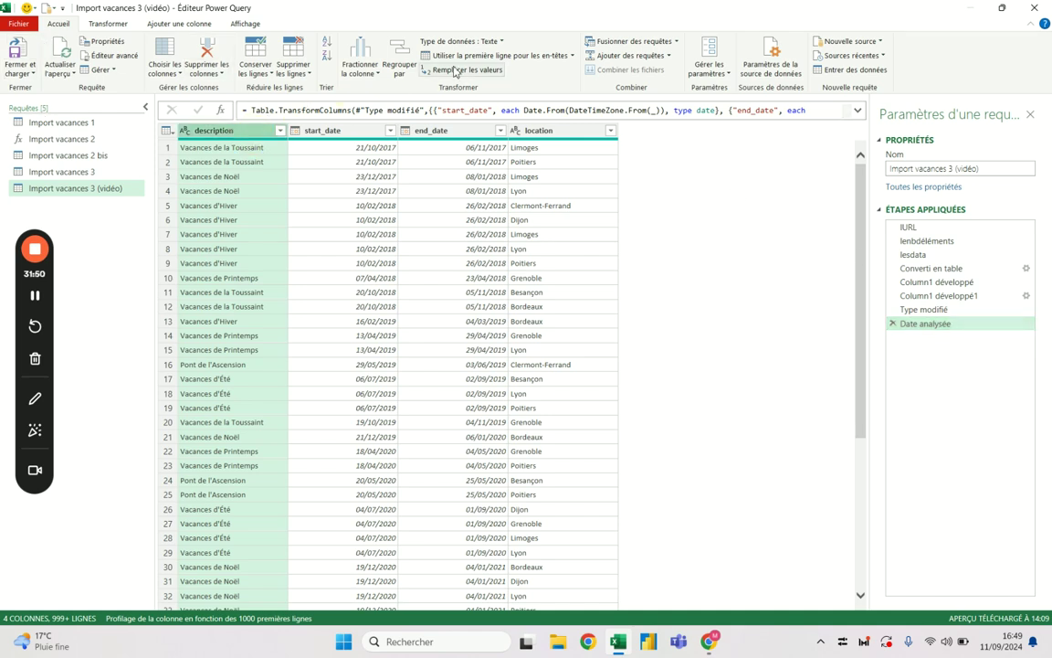
pyautogui.click(108, 23)
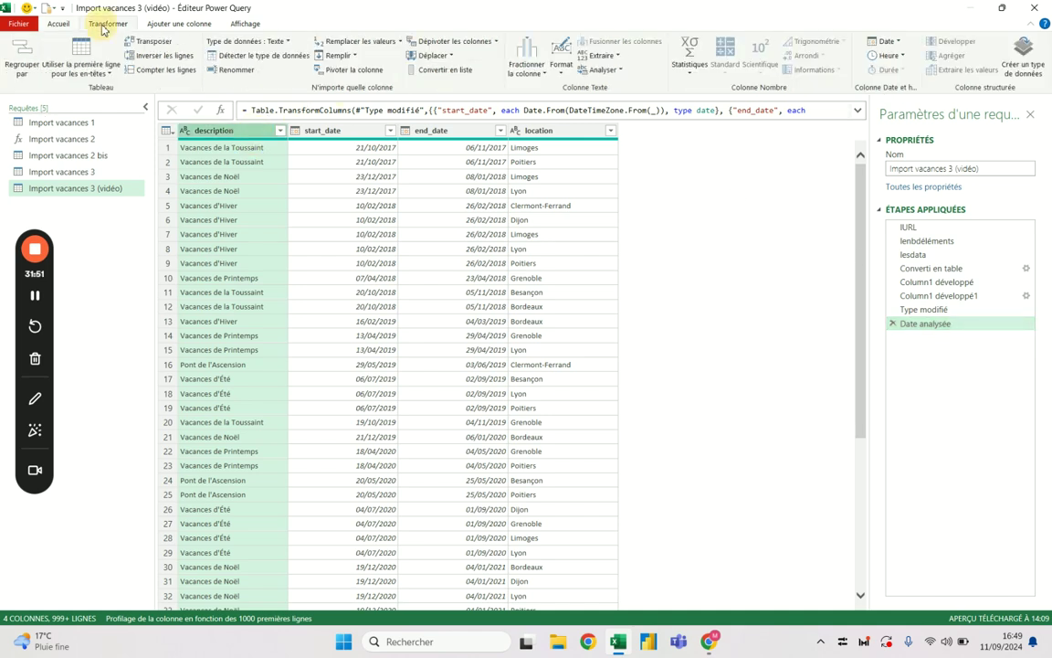
pyautogui.click(690, 64)
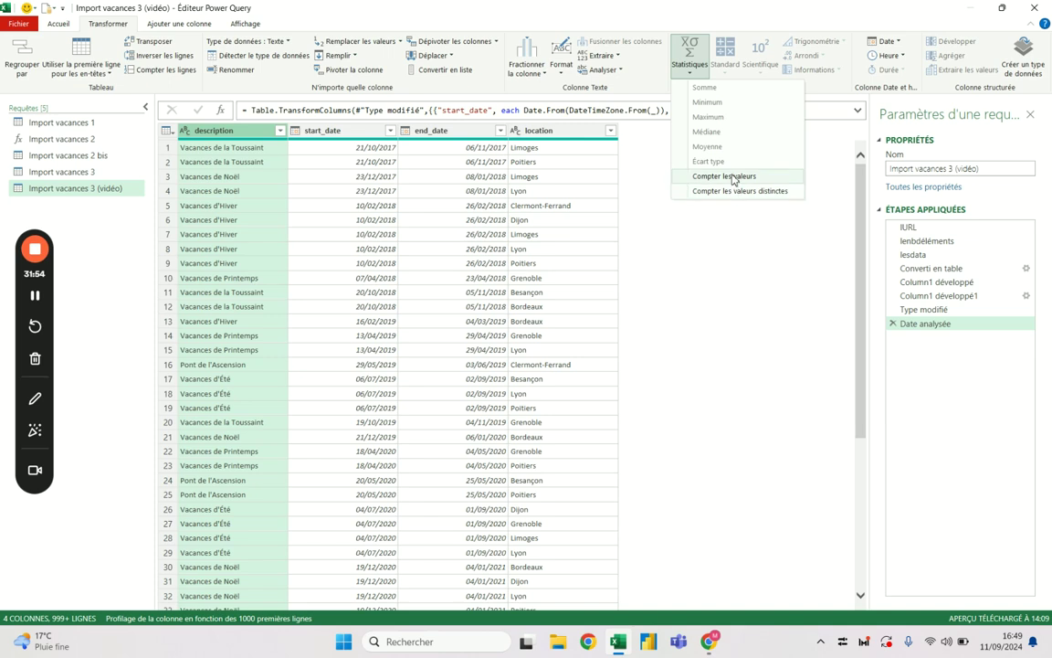
pyautogui.click(733, 177)
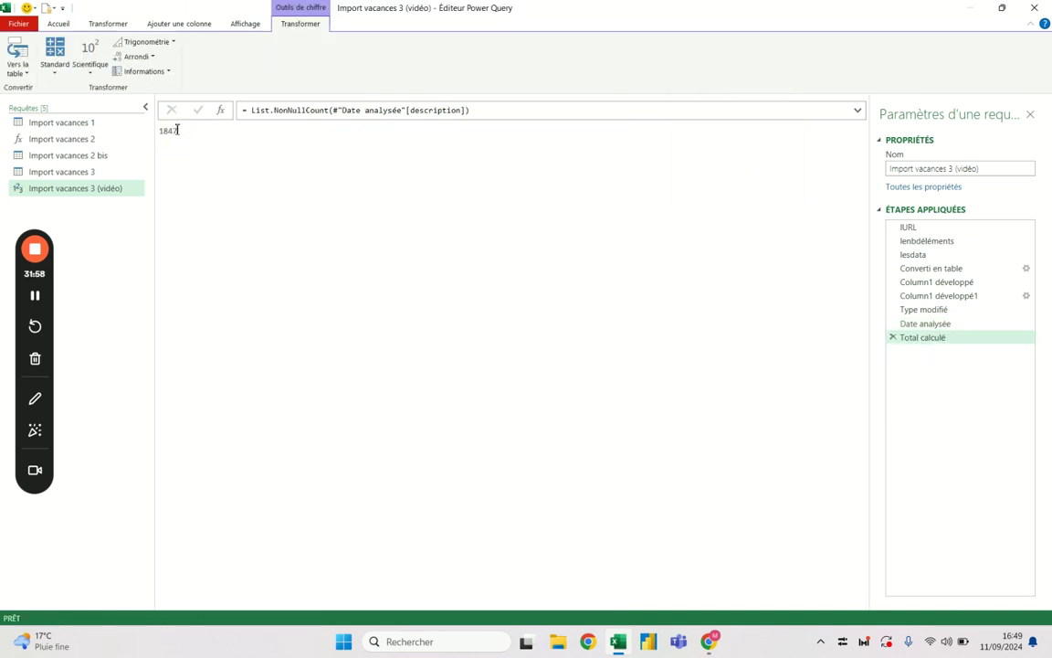
pyautogui.hotkey('alt', 'Tab')
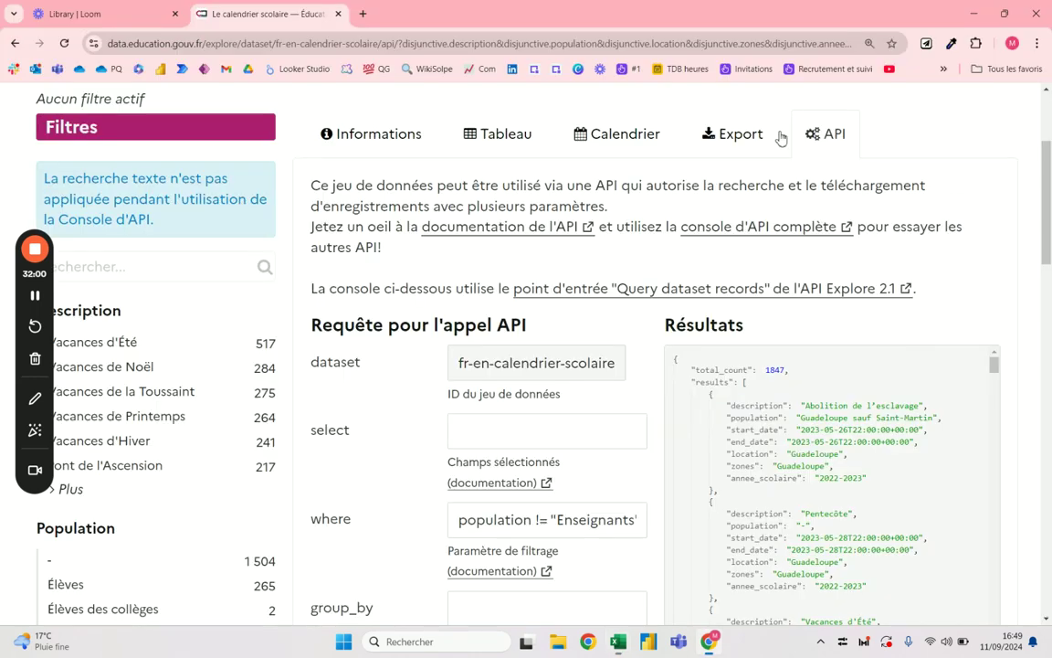
pyautogui.doubleClick(787, 369)
pyautogui.hotkey('alt', 'Tab')
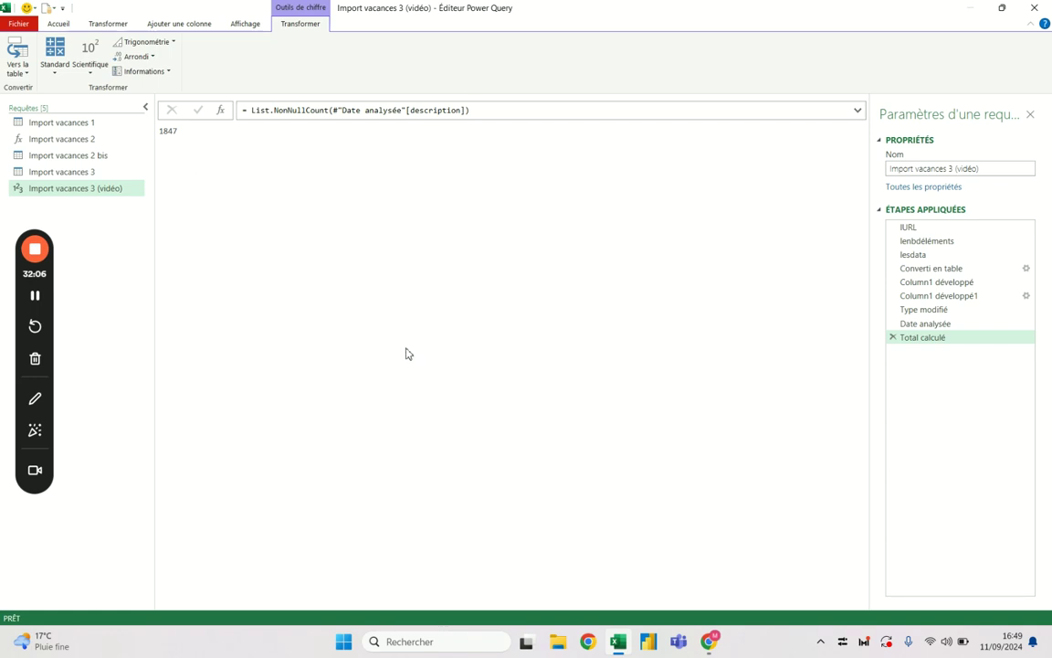
pyautogui.click(893, 337)
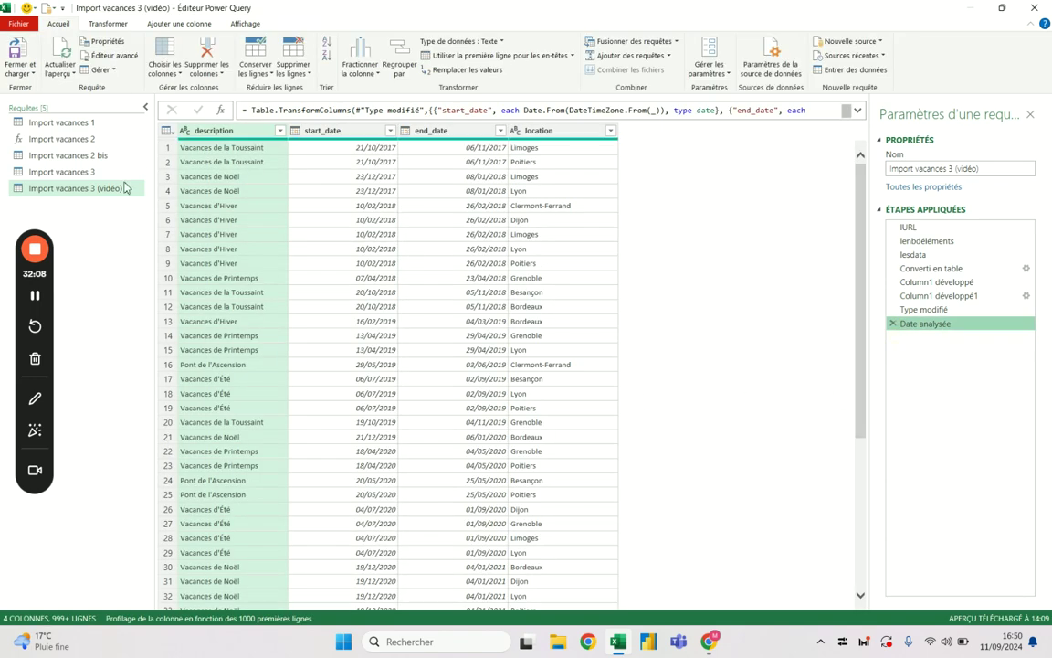
# Use Fermer et charger dans... with Ne créer que la connexion and Ajouter au modèle de données.
pyautogui.click(33, 73)
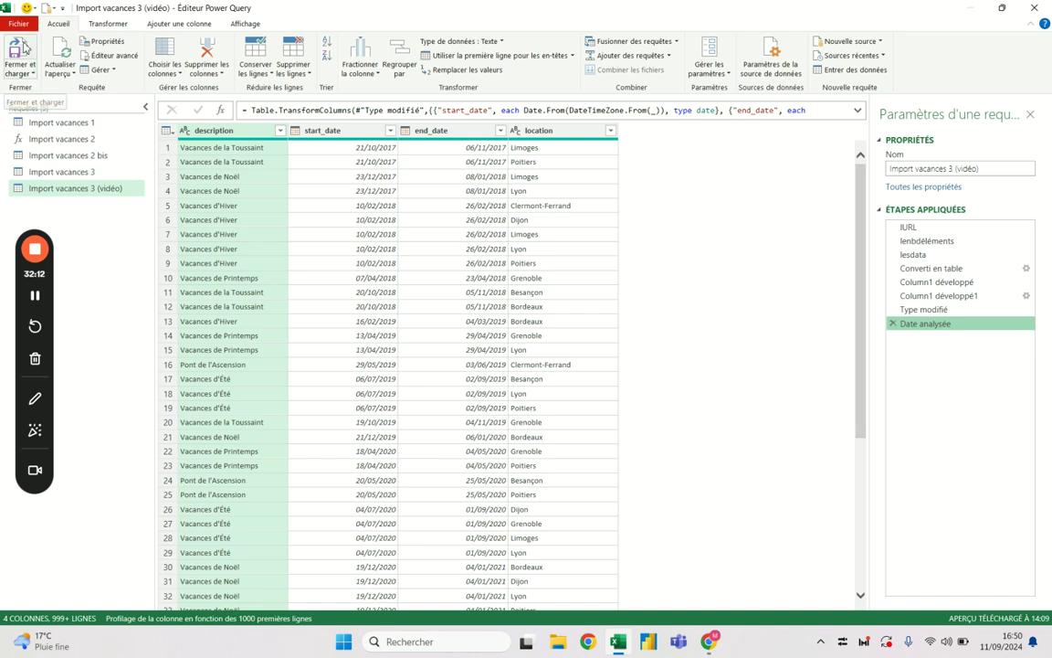
pyautogui.click(33, 73)
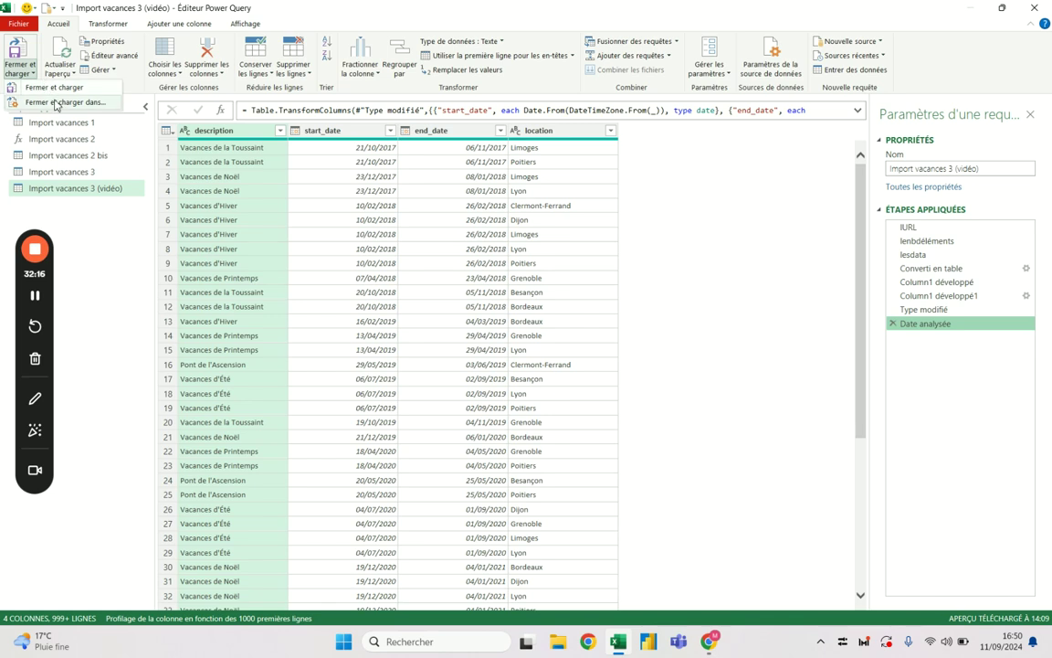
pyautogui.click(55, 102)
pyautogui.click(530, 325)
pyautogui.click(524, 397)
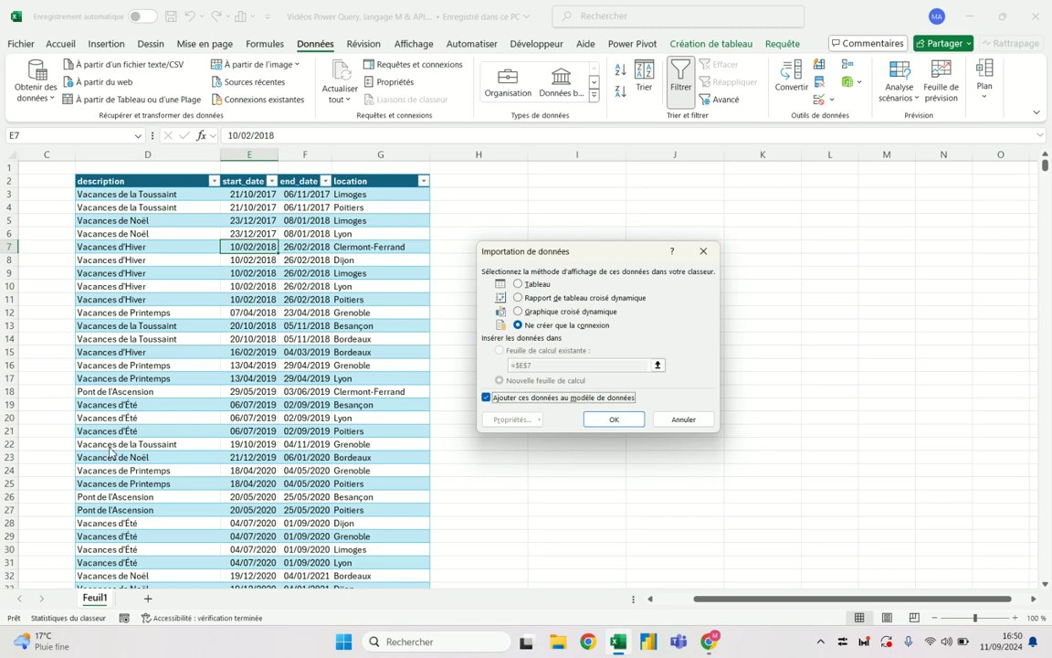
pyautogui.click(614, 418)
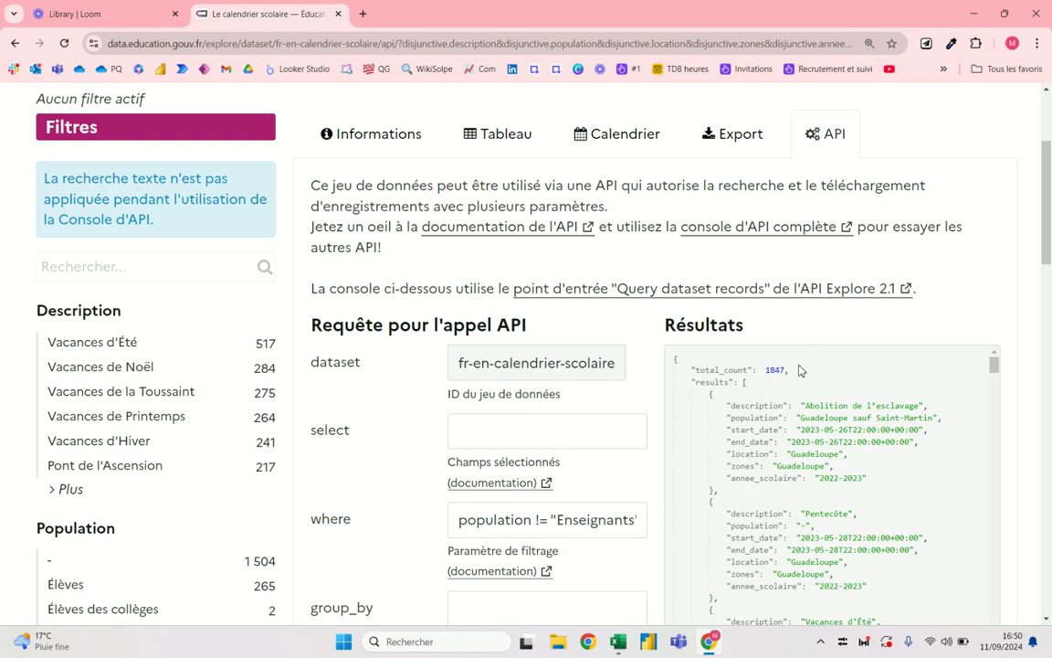
# Refresh all workbook queries so Import vacances 3 (vidéo) loads 1 847 rows.
pyautogui.hotkey('alt', 'Tab')
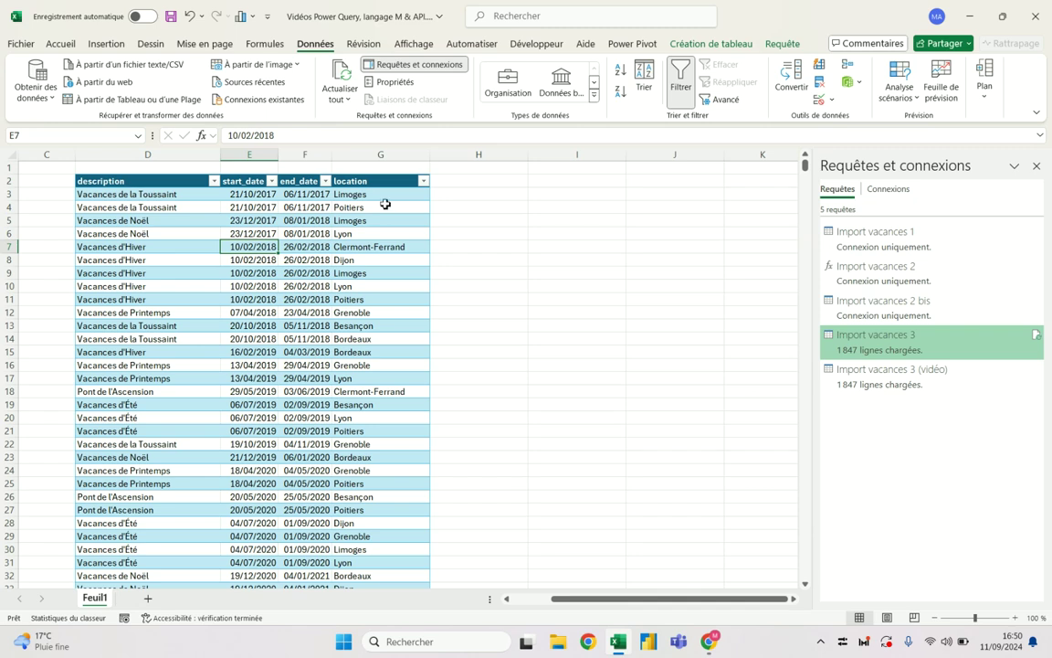
pyautogui.click(338, 77)
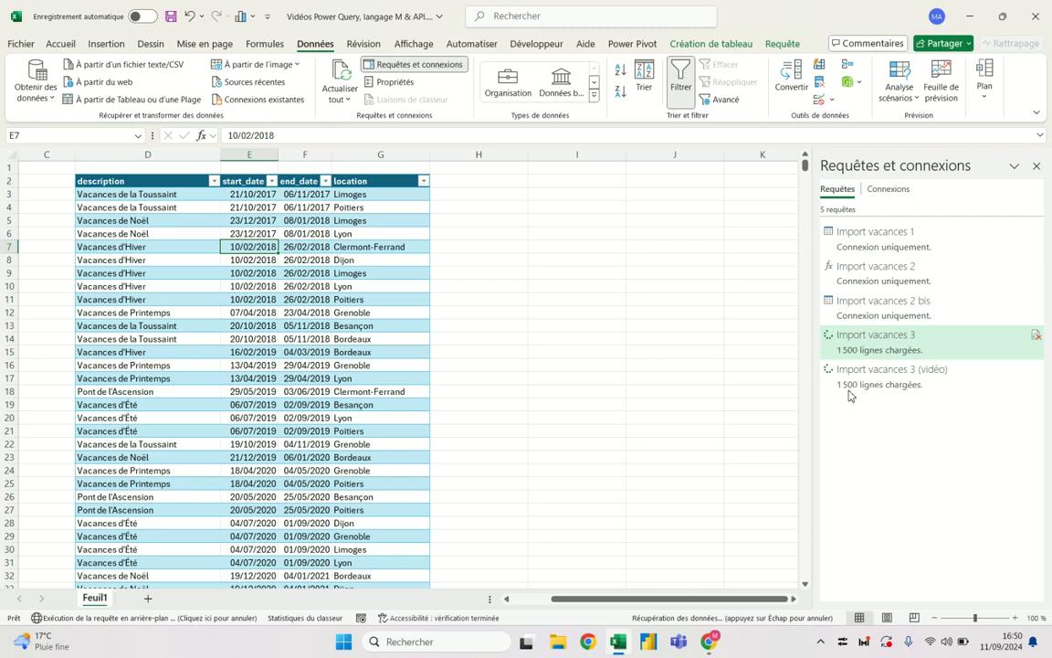
pyautogui.moveTo(892, 376)
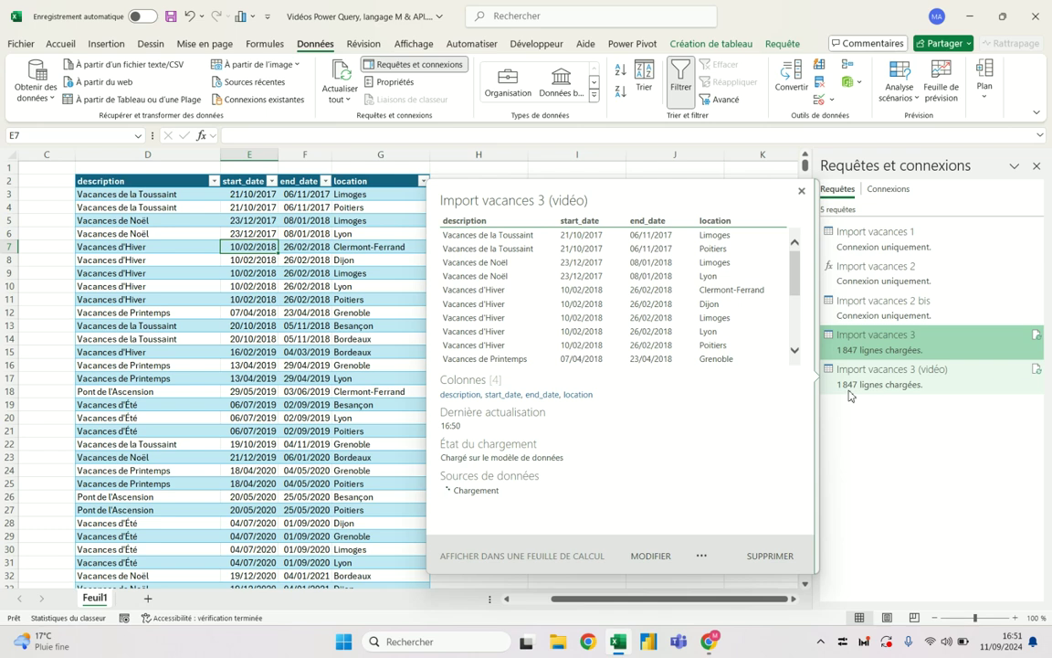
pyautogui.hotkey('alt', 'Tab')
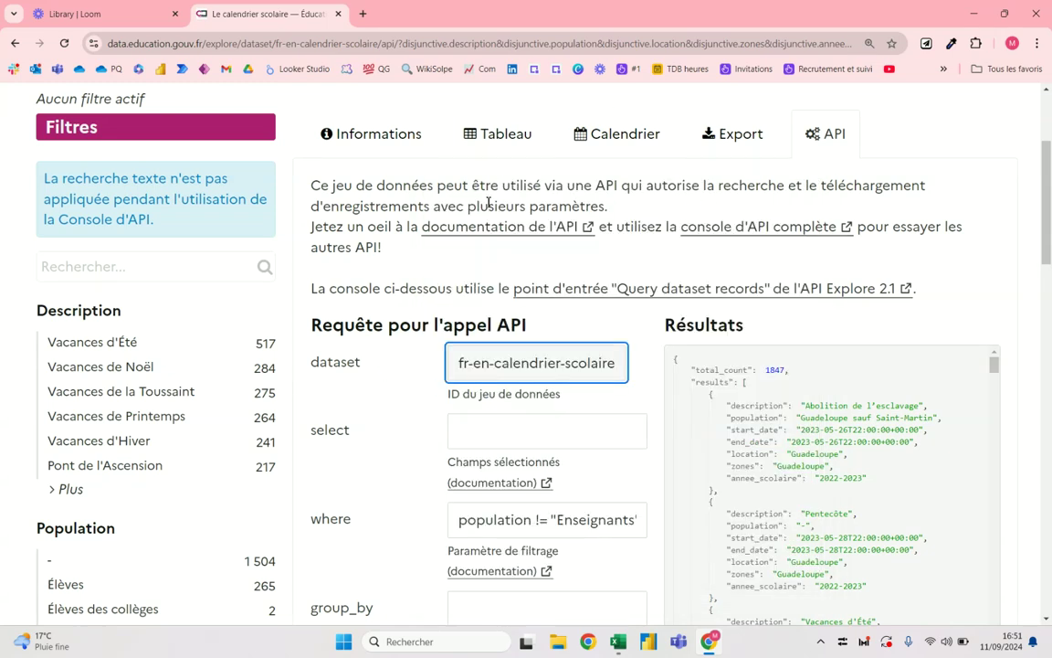
# Highlight the API's total_count of 1847 to match the loaded row count.
pyautogui.moveTo(788, 369); pyautogui.dragTo(766, 369)
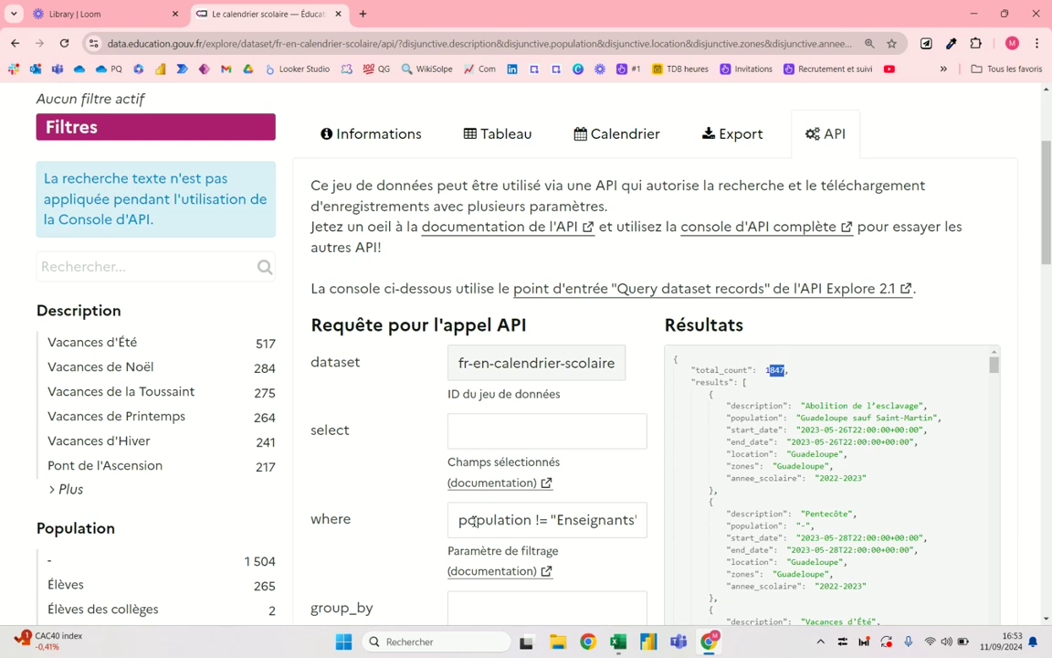
pyautogui.hotkey('alt', 'Tab')
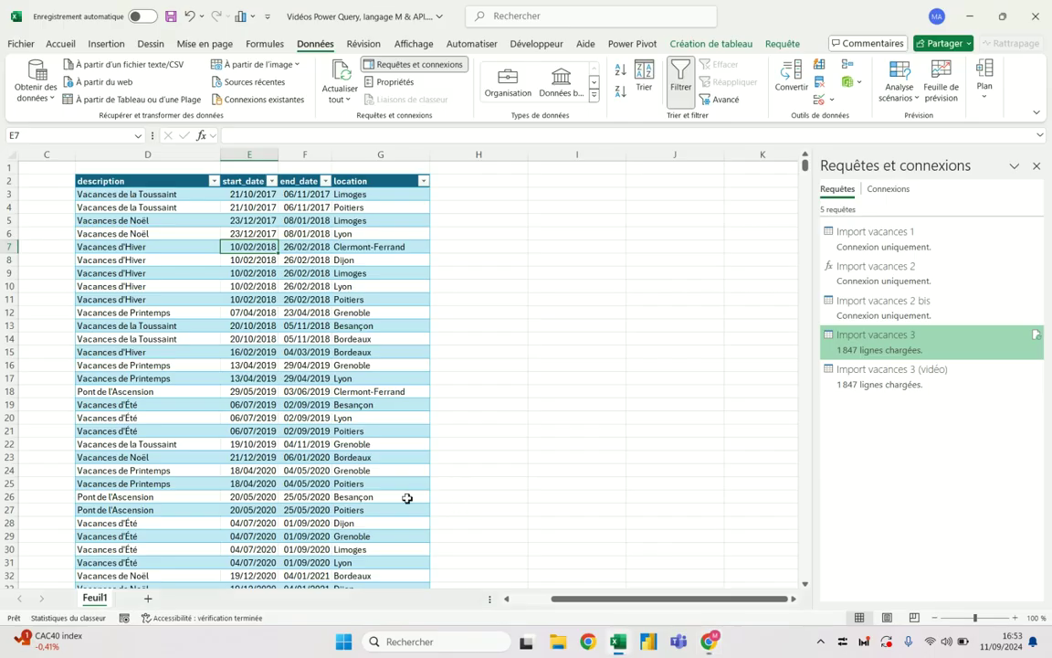
# Show Import vacances 3 (vidéo)'s M code in the Advanced Editor, highlighting its List.Generate call.
pyautogui.doubleClick(885, 383)
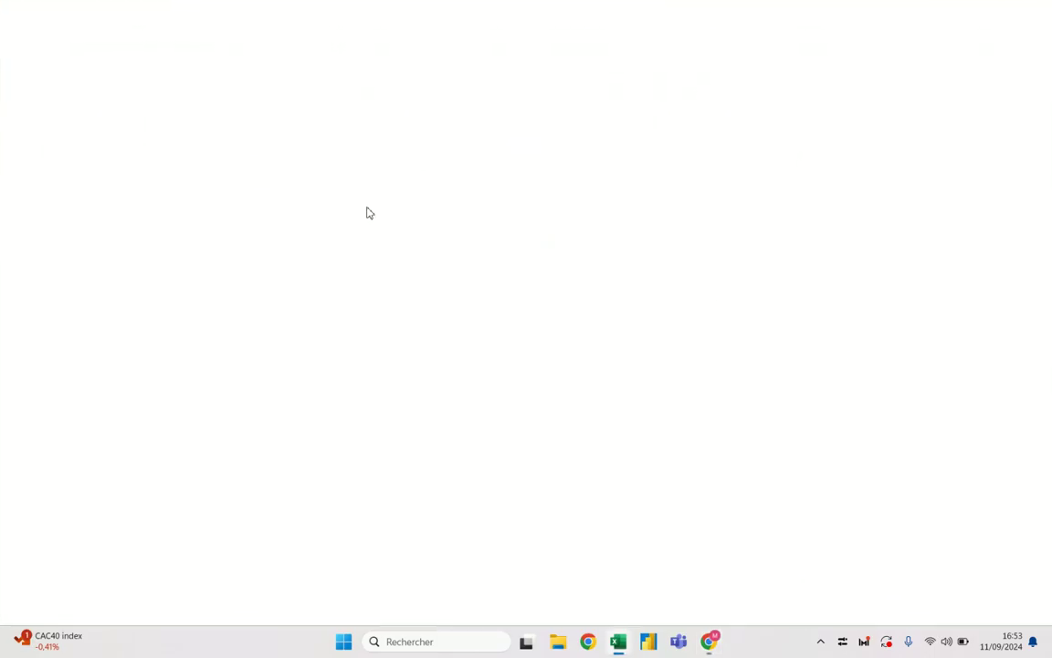
pyautogui.click(129, 59)
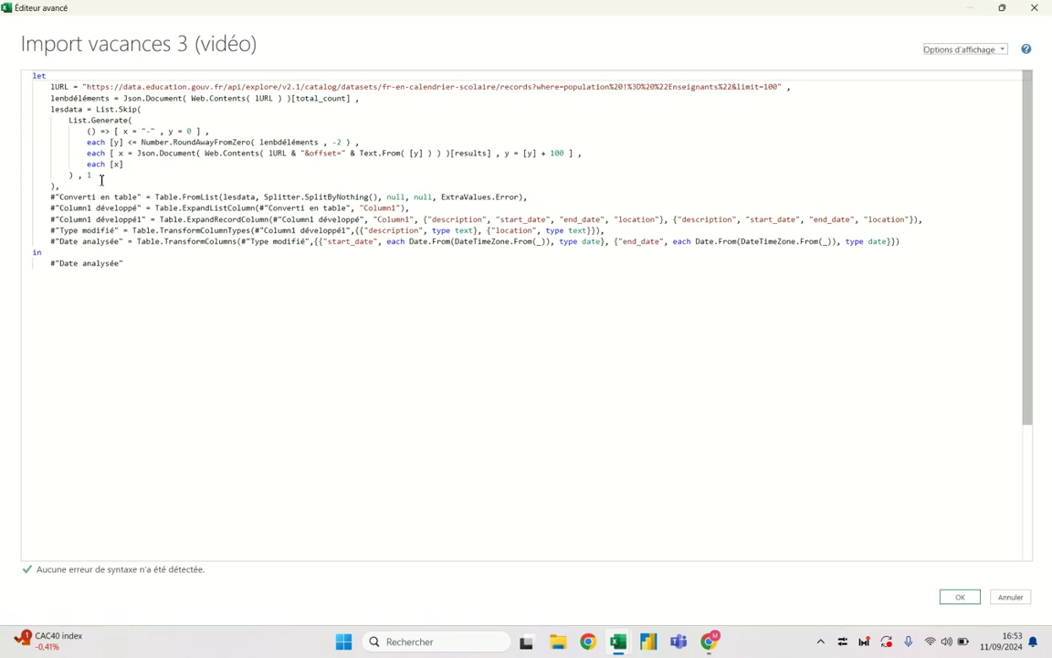
pyautogui.moveTo(61, 186); pyautogui.dragTo(33, 109)
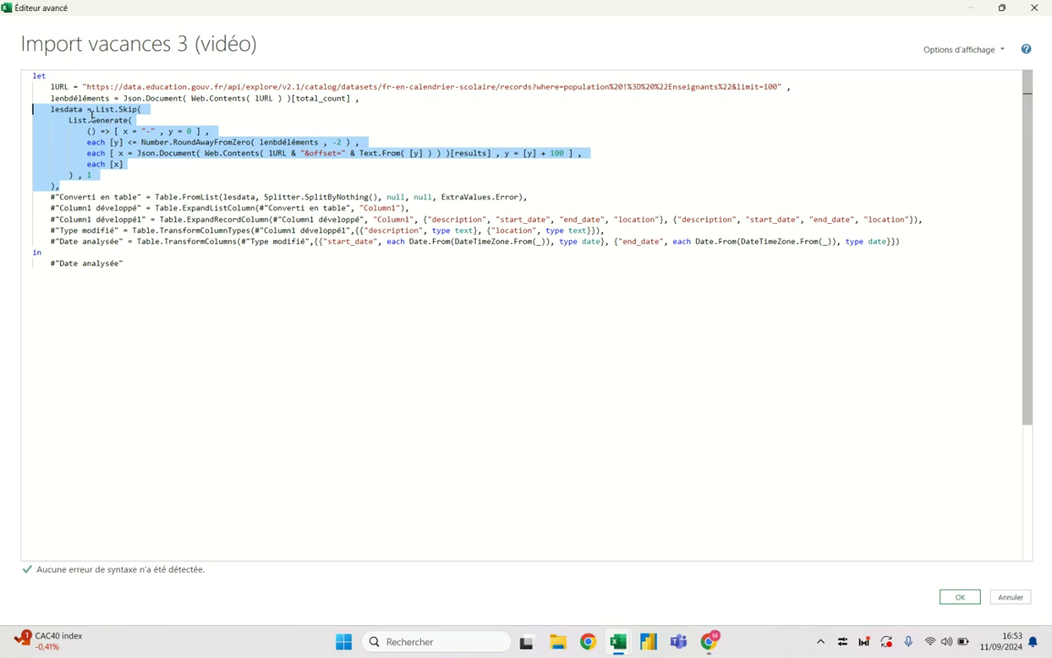
pyautogui.click(107, 174)
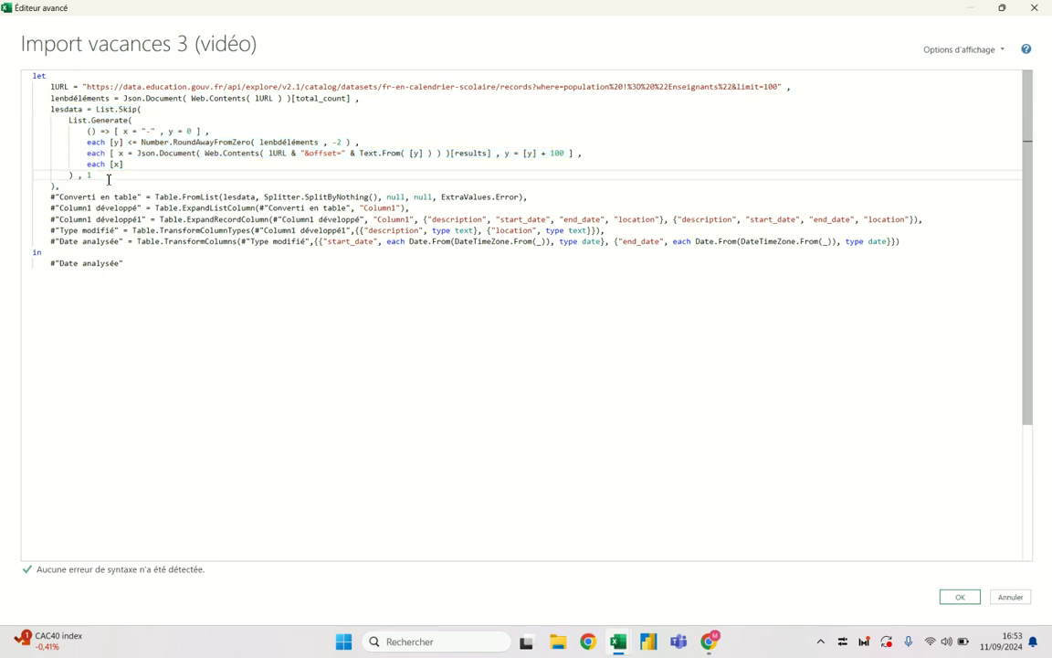
pyautogui.moveTo(107, 174); pyautogui.dragTo(51, 131)
pyautogui.click(35, 112)
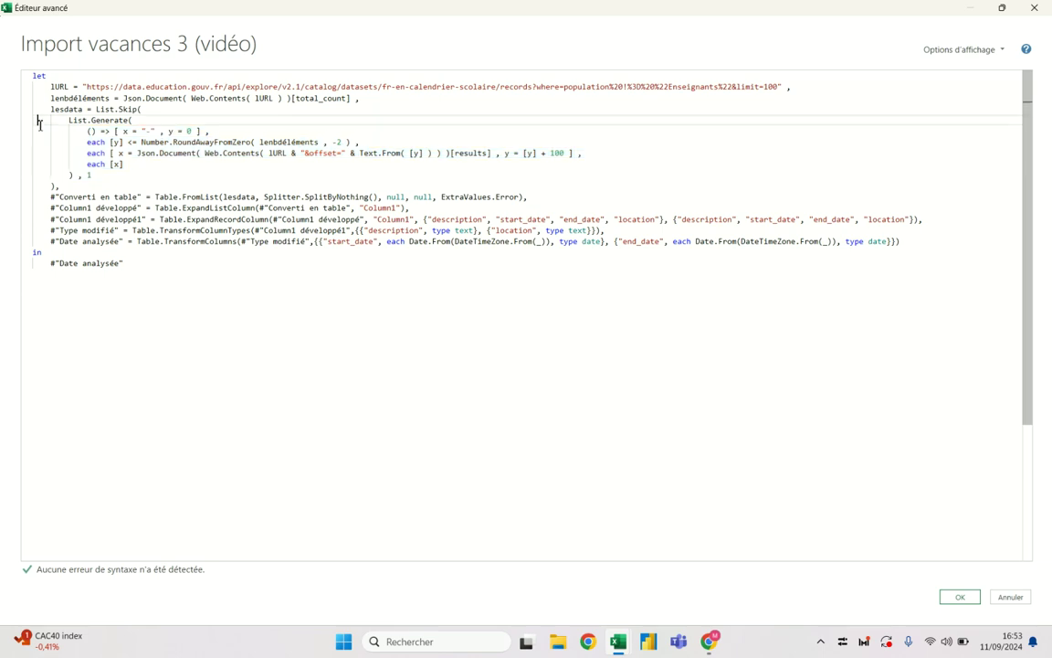
pyautogui.moveTo(95, 174); pyautogui.dragTo(37, 122)
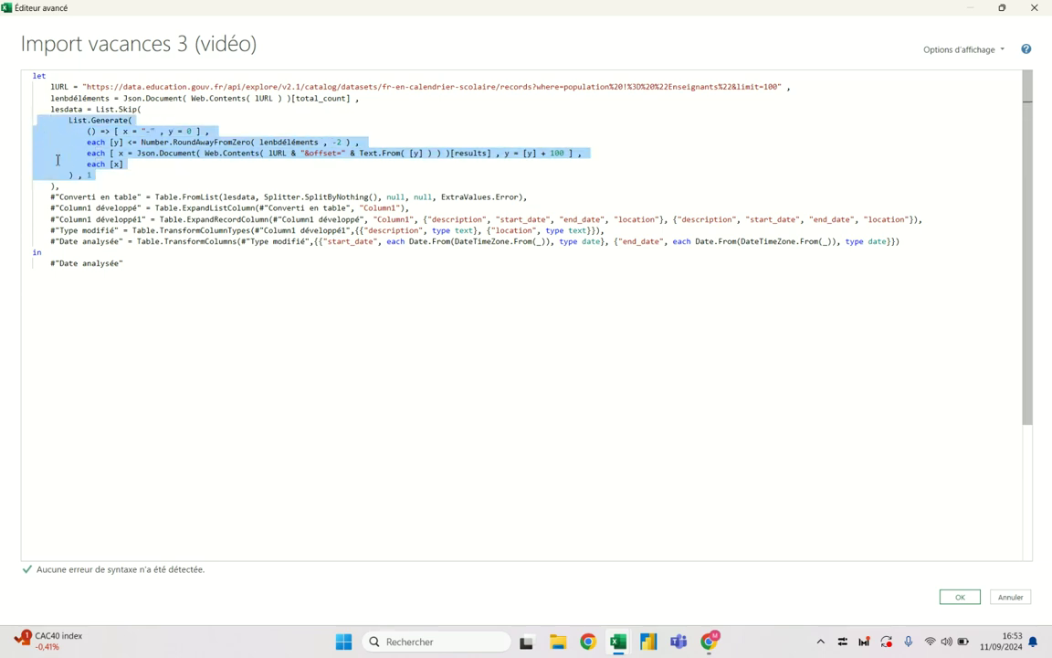
pyautogui.click(78, 187)
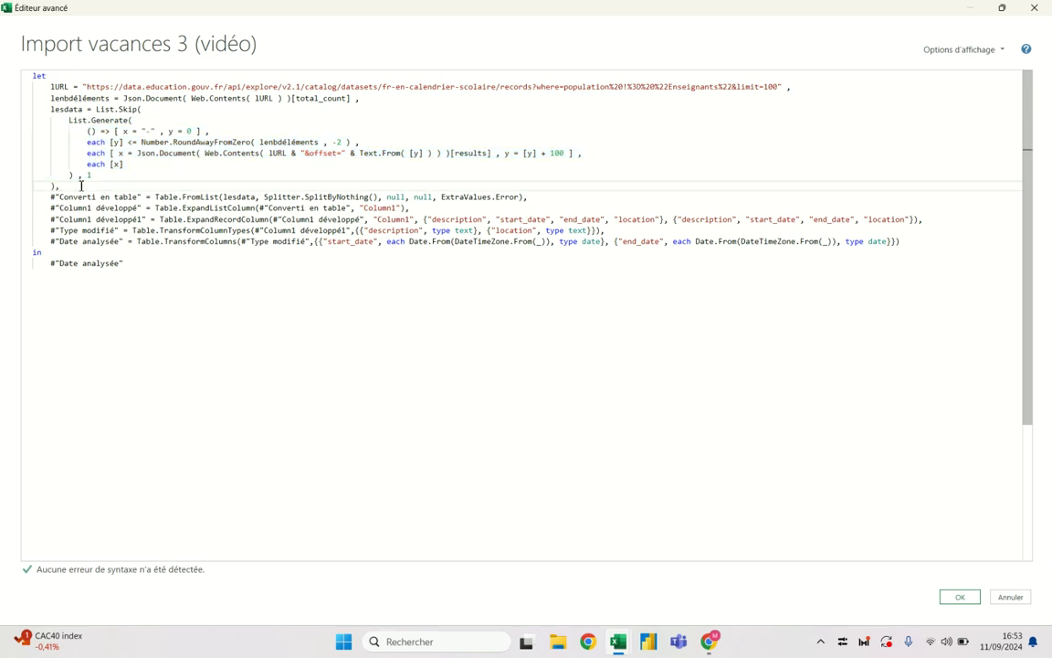